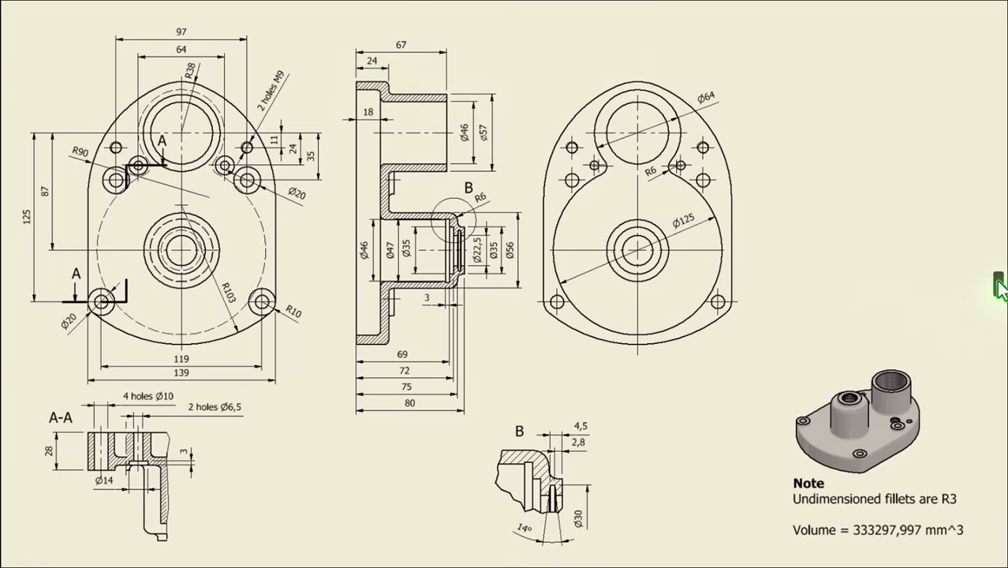
left_click(996, 282)
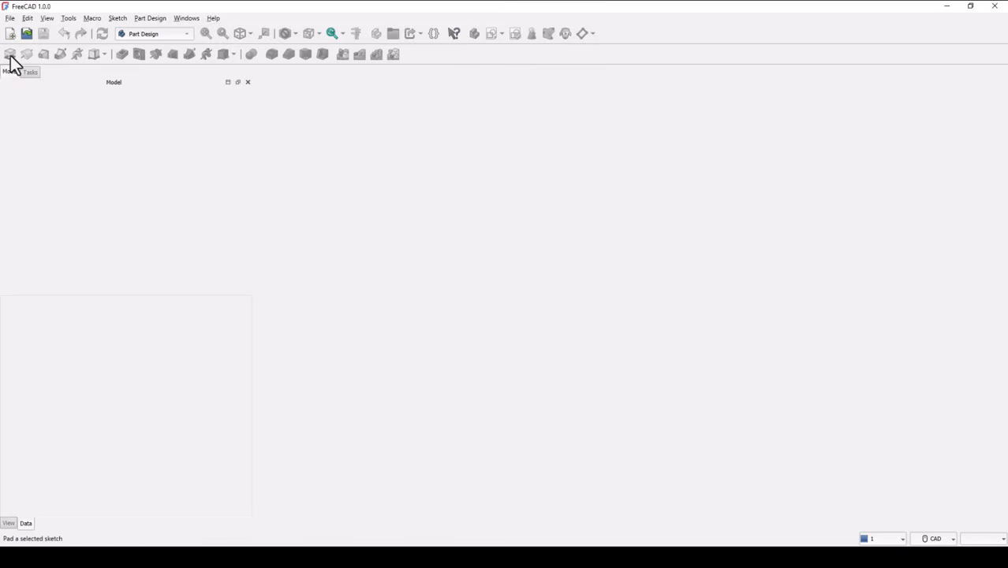
Create a new document and start a sketch on the XY plane of a new body.
left_click(11, 35)
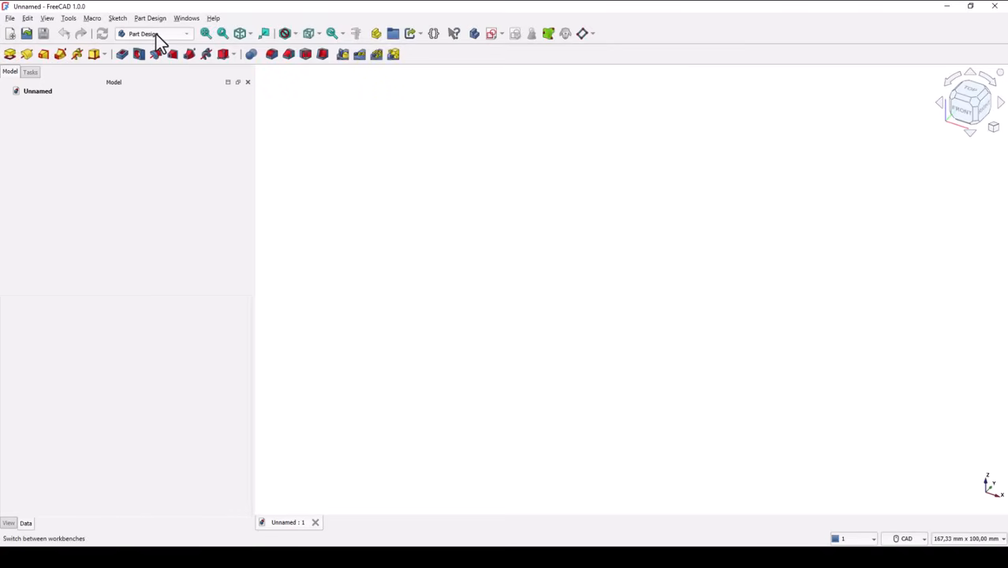
left_click(909, 537)
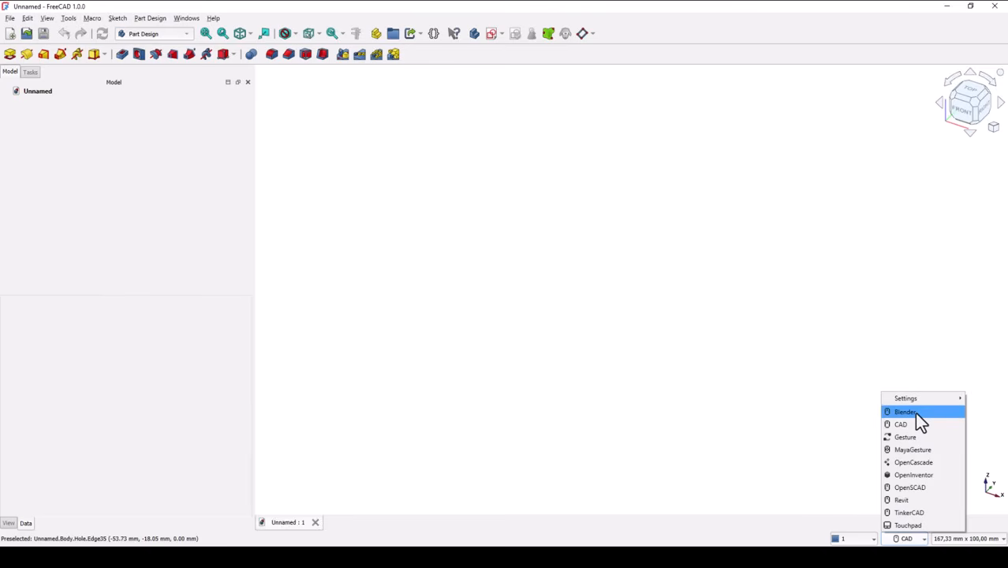
left_click(734, 294)
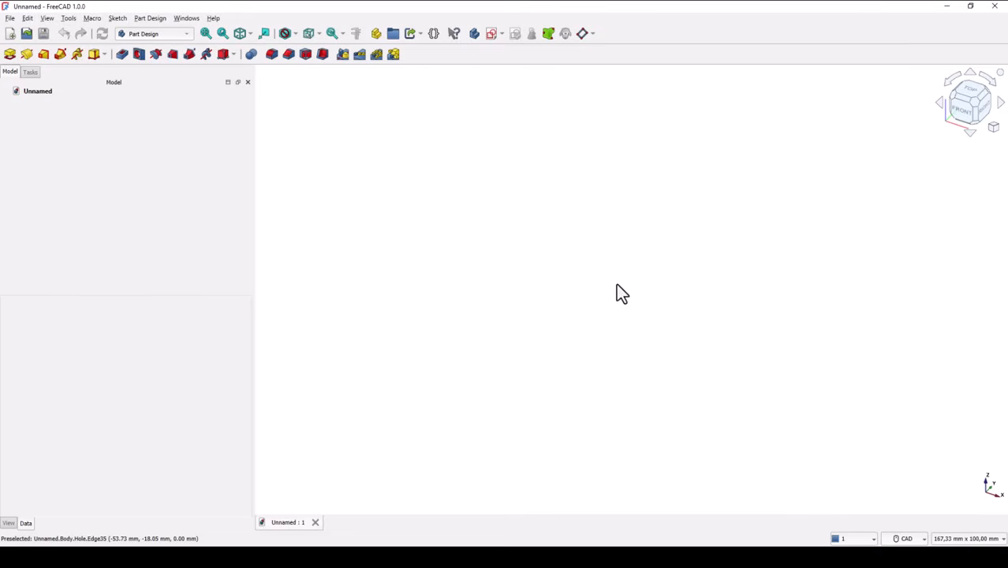
left_click(519, 33)
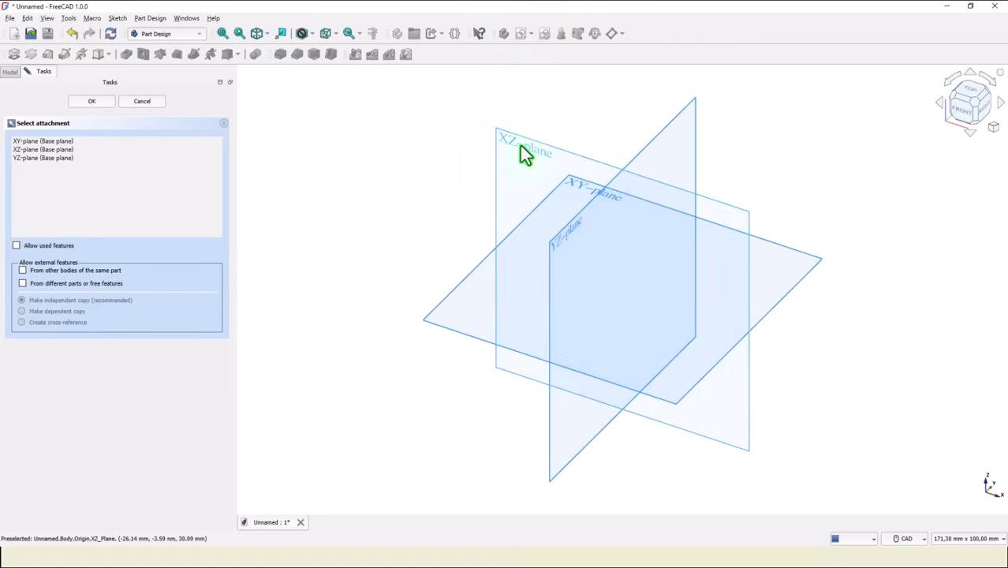
left_click(581, 189)
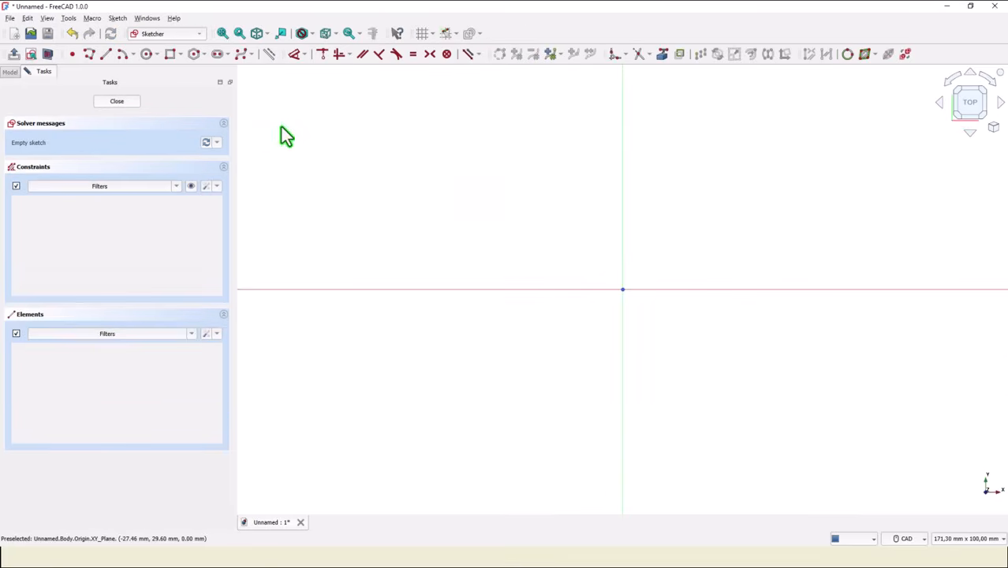
Start a polyline below and to the left of the origin with a vertical line about 65 mm long going upward.
left_click(87, 55)
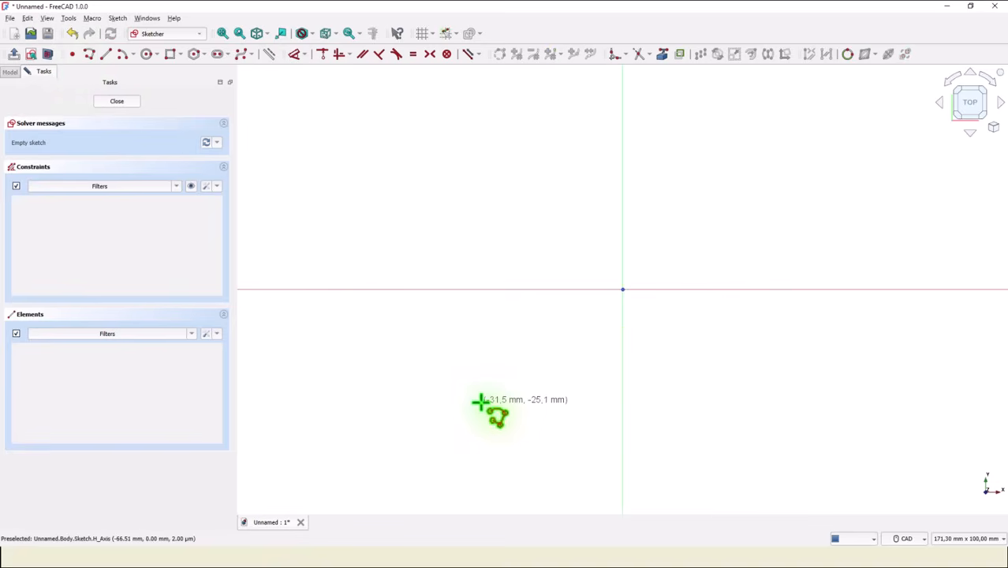
scroll(481, 402, "down", 1)
scroll(480, 402, "down", 1)
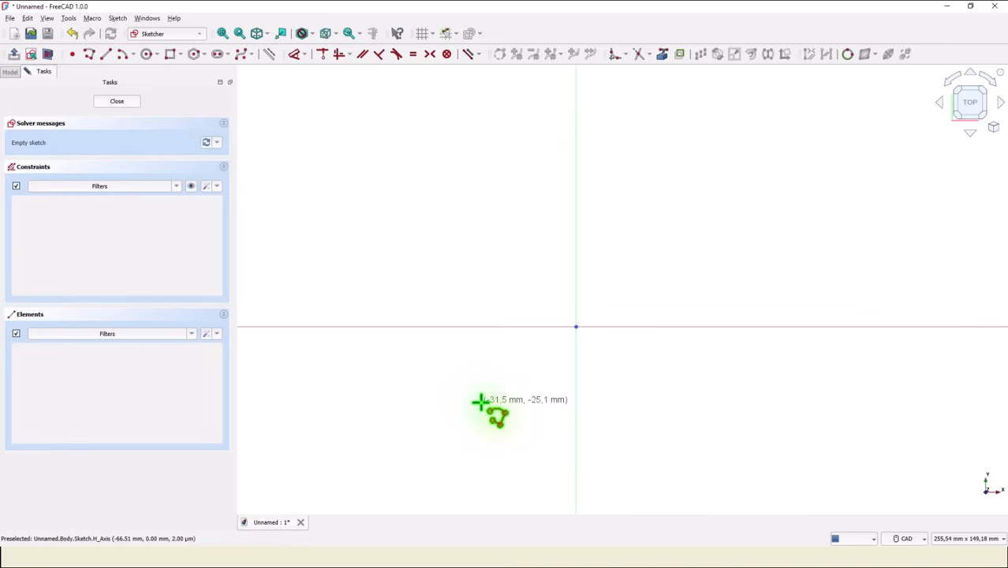
left_click(480, 403)
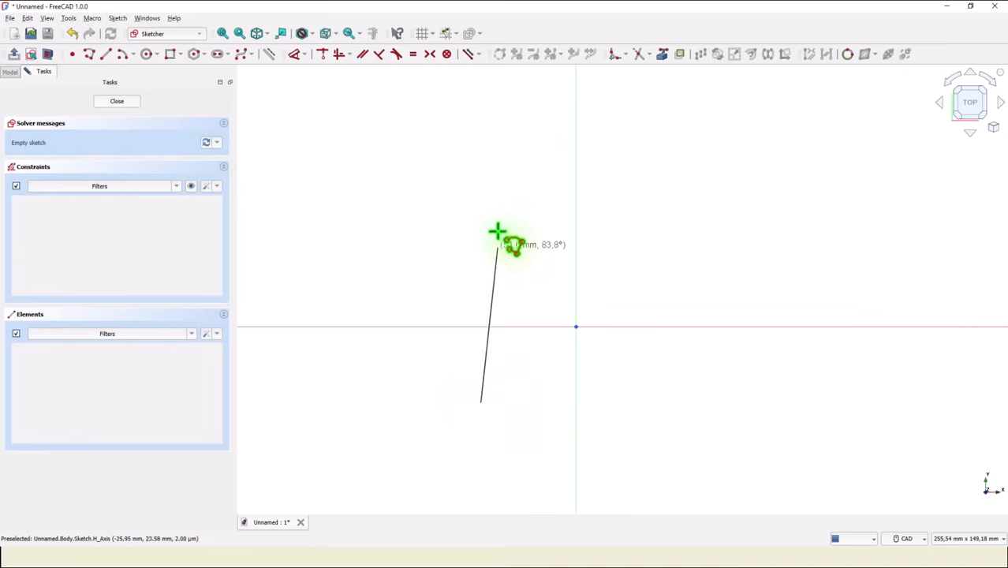
left_click(480, 205)
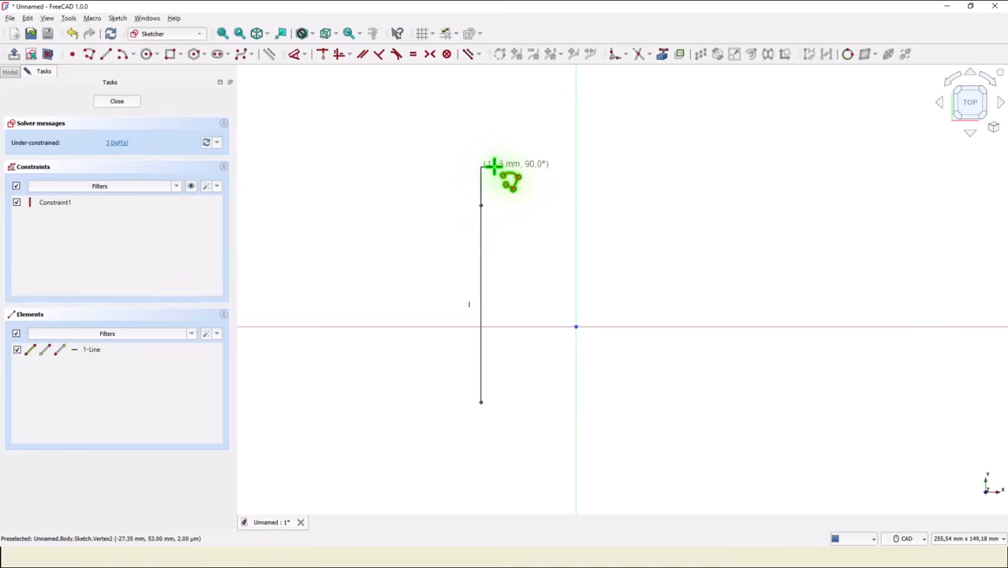
Continue the polyline with three consecutive tangent arcs that form the domed upper end of the outline.
key("m")
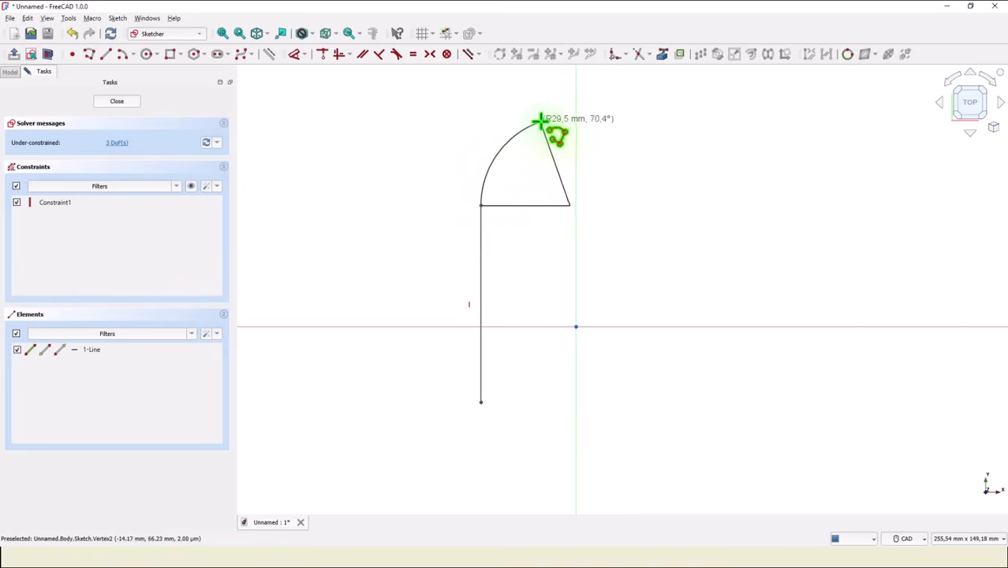
left_click(550, 98)
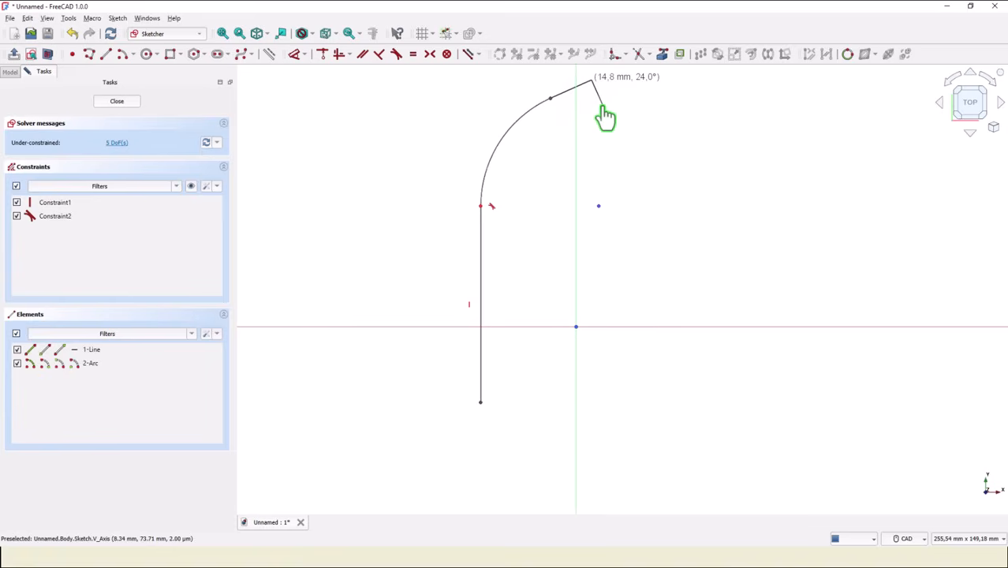
key("m")
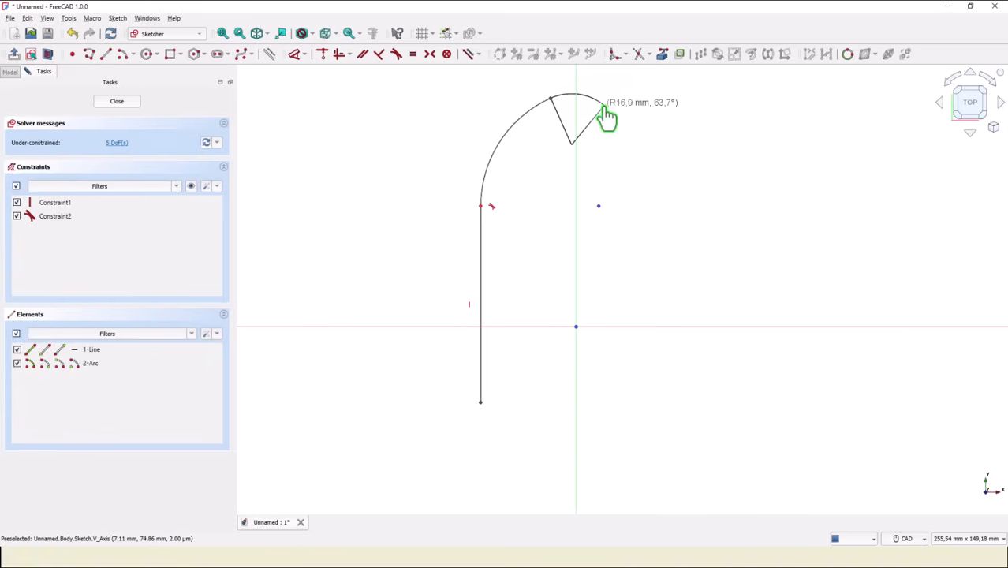
left_click(606, 106)
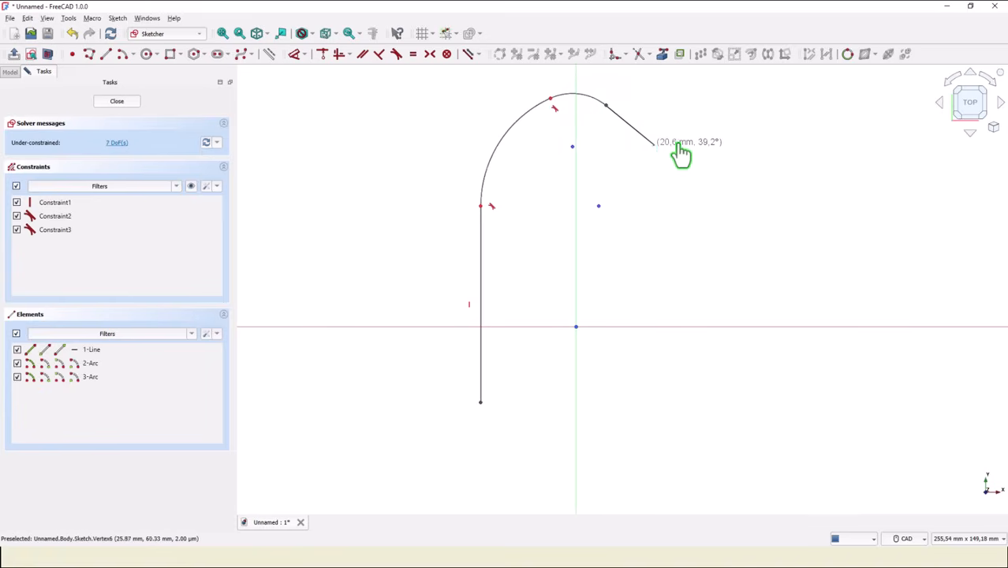
key("m")
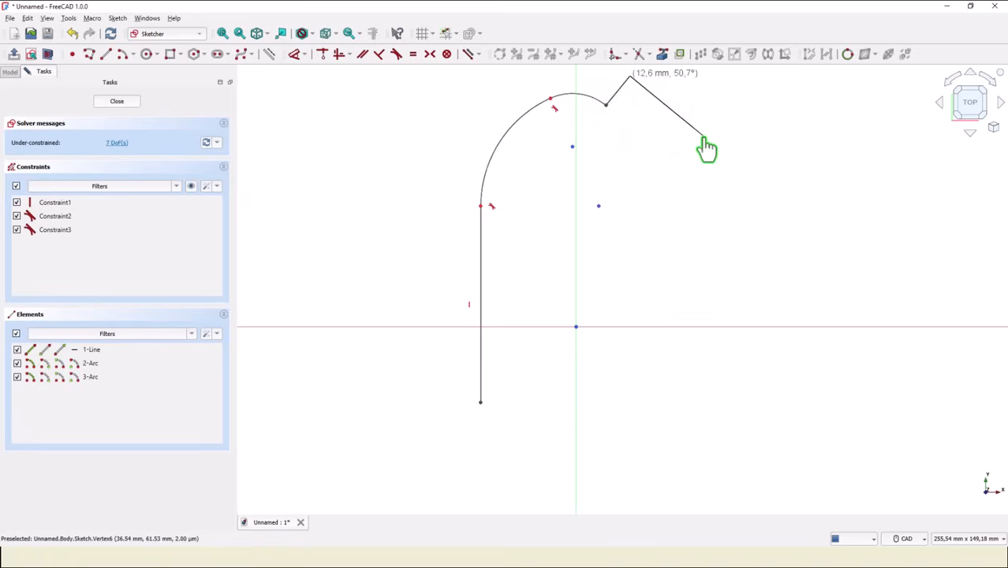
left_click(654, 217)
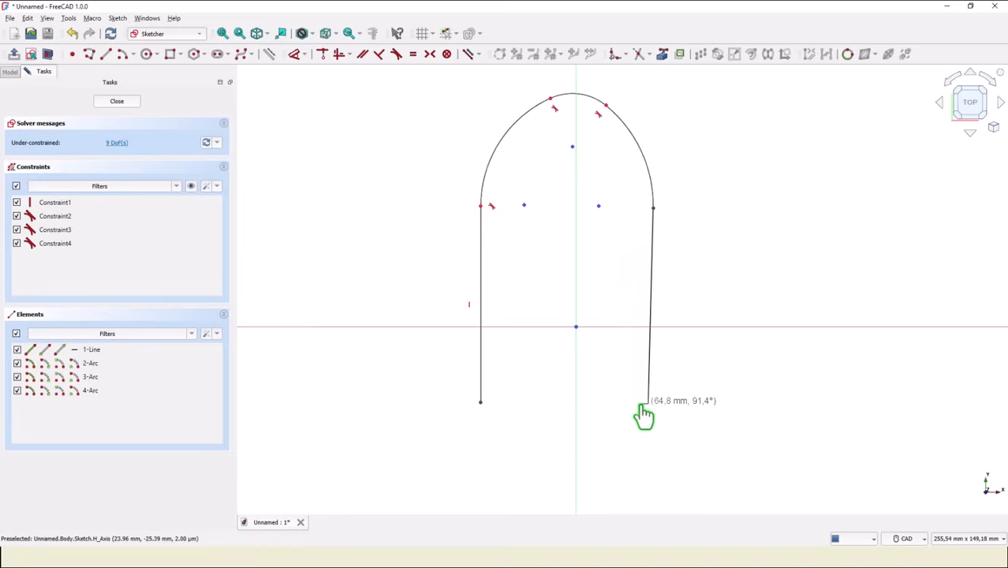
Continue the polyline with a vertical line about 63 mm down the right side and a tangent corner arc of about 6 mm radius.
key("m")
key("m")
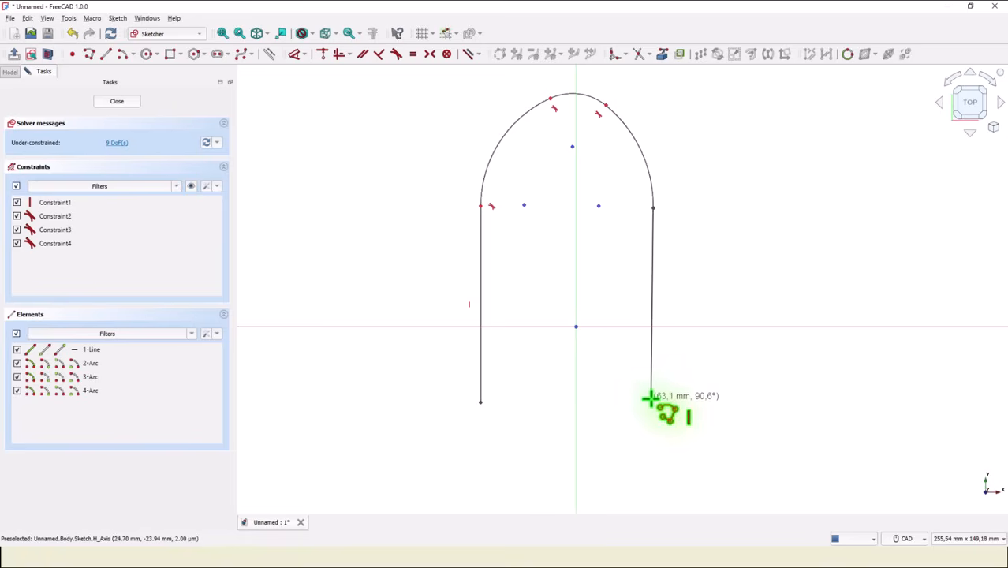
left_click(651, 401)
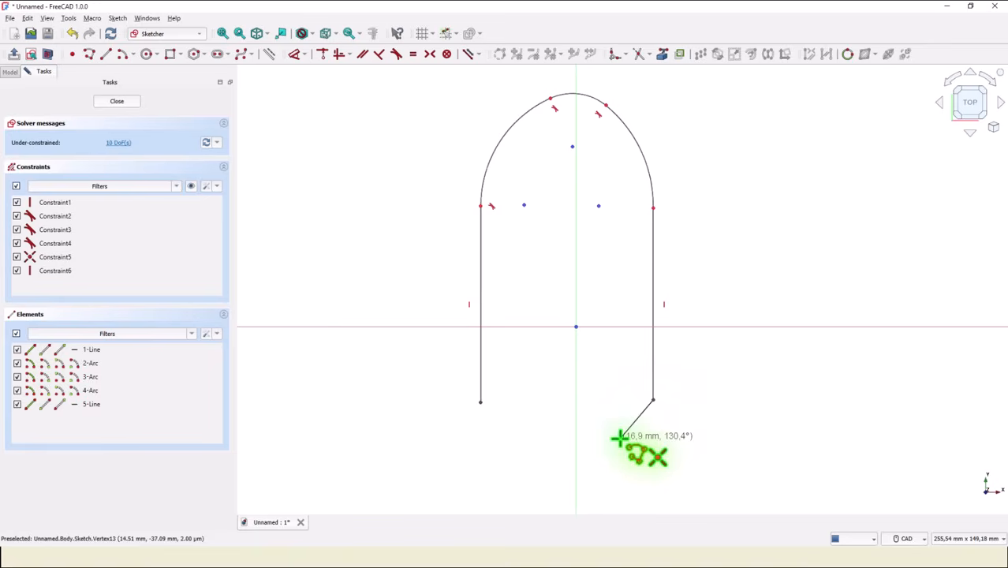
key("m")
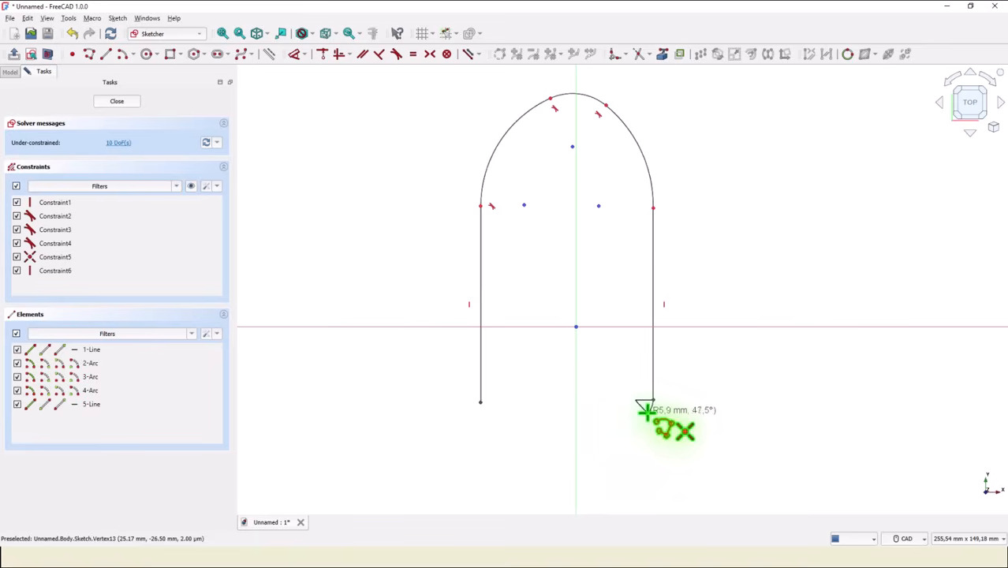
left_click(645, 410)
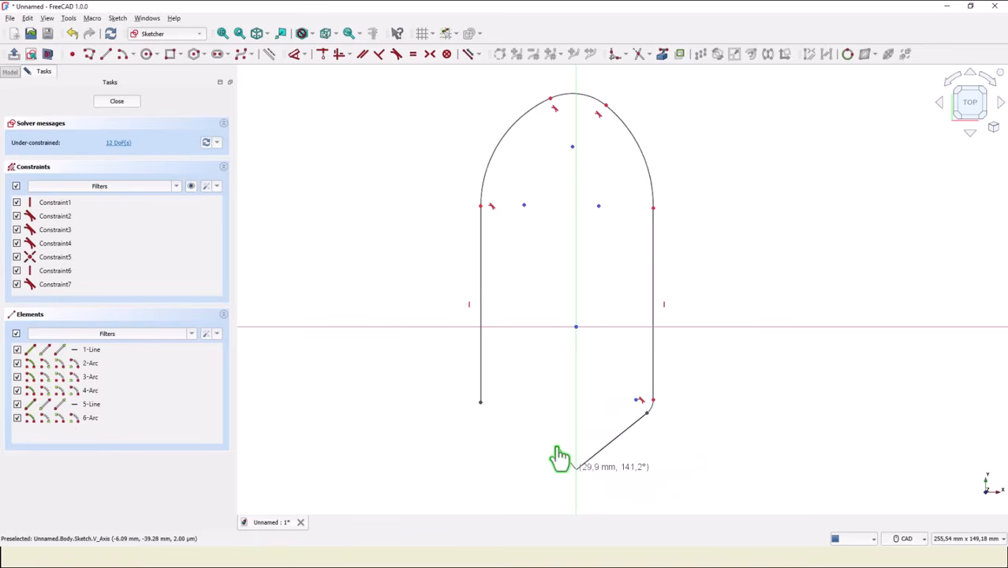
Close the outline with a wide tangent arc along its lower end and a lower-left corner arc of about 5.4 mm radius.
key("m")
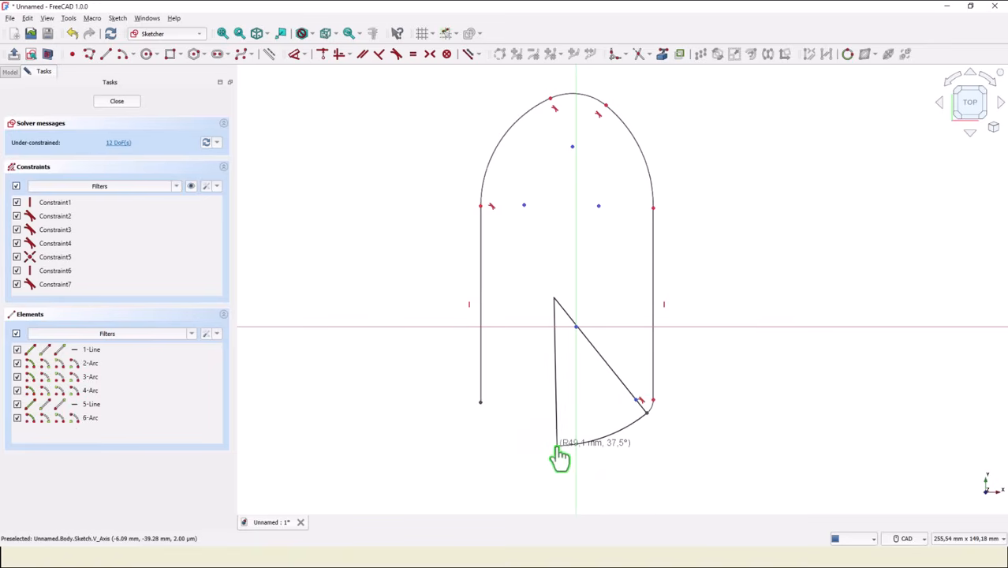
left_click(485, 420)
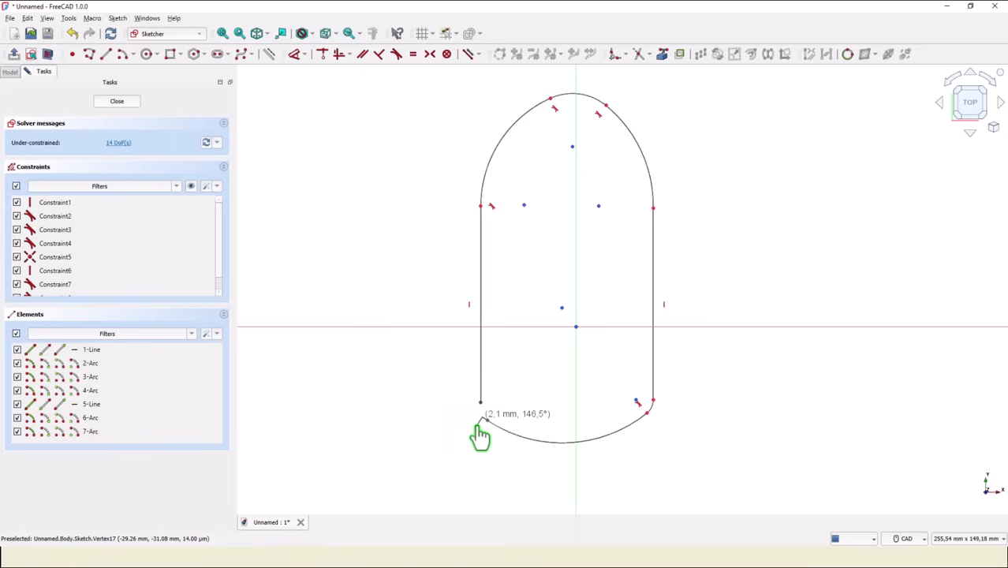
left_click(478, 426)
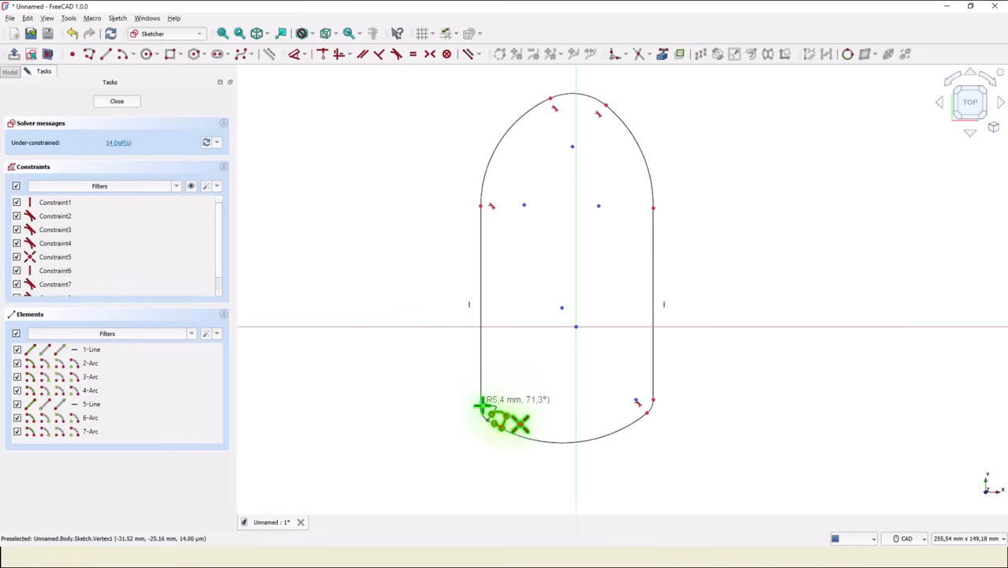
left_click(481, 404)
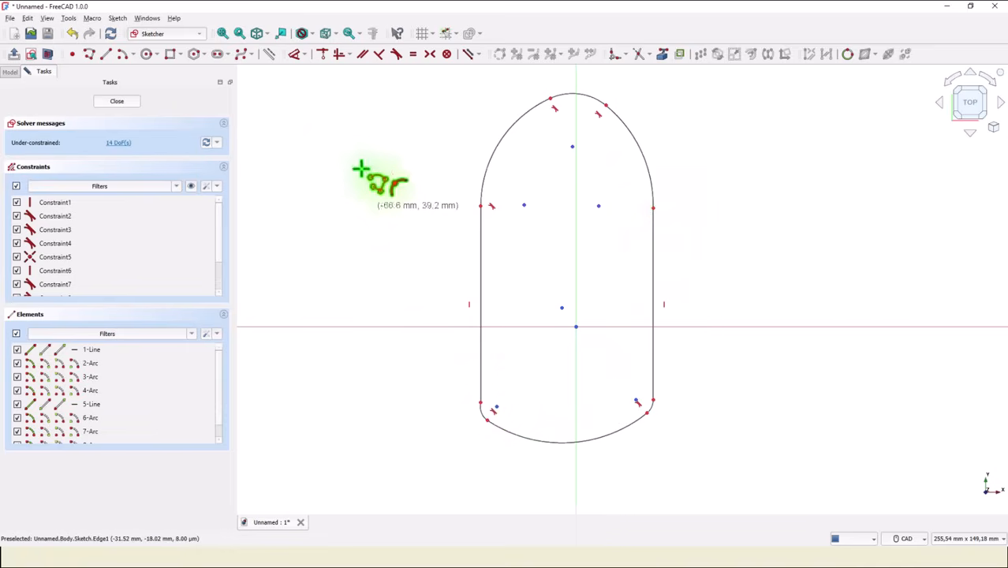
Make the upper-right arc tangent to the right vertical line and the lower-left corner arc tangent to the left vertical line.
left_click(396, 53)
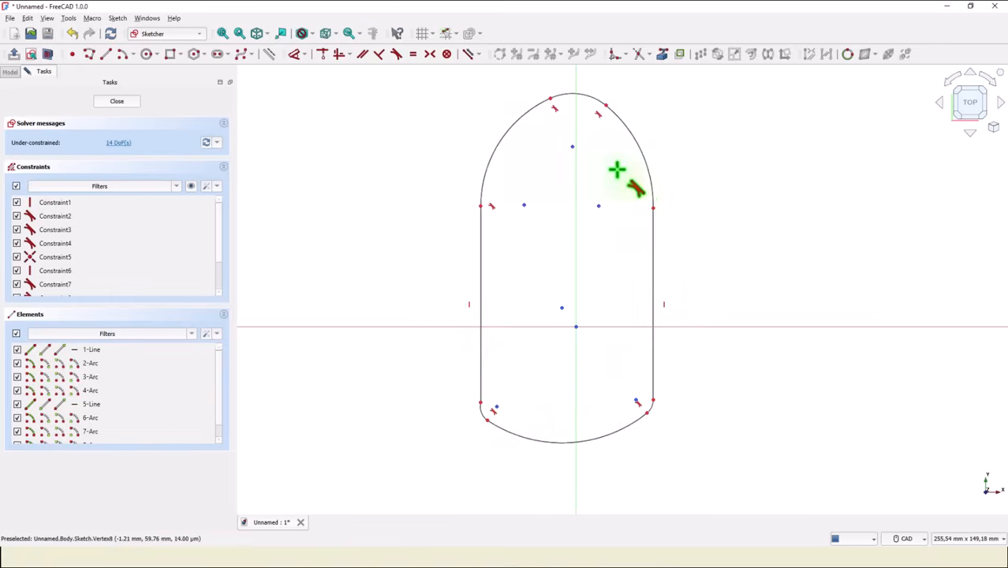
left_click(653, 194)
left_click(653, 226)
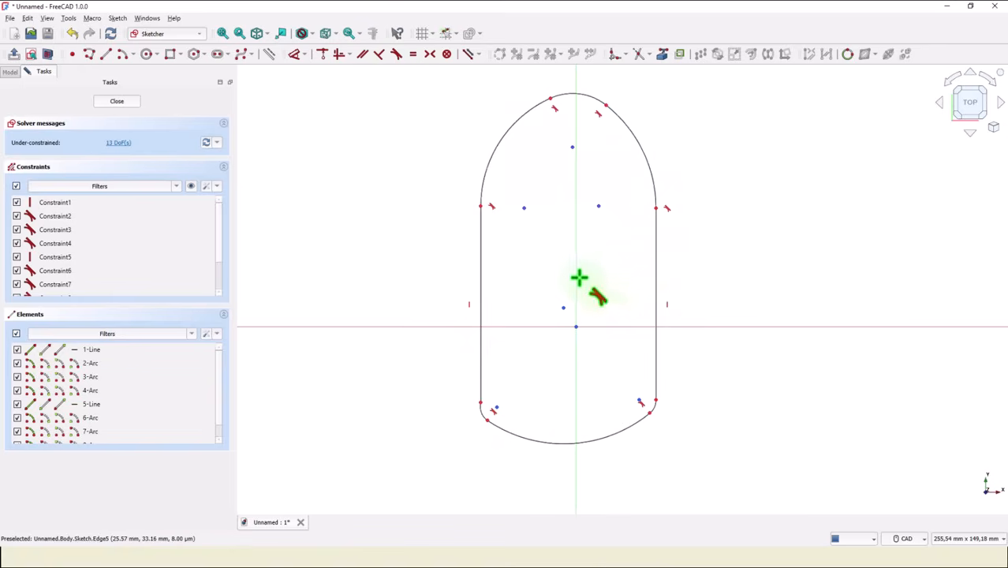
left_click(480, 416)
left_click(481, 387)
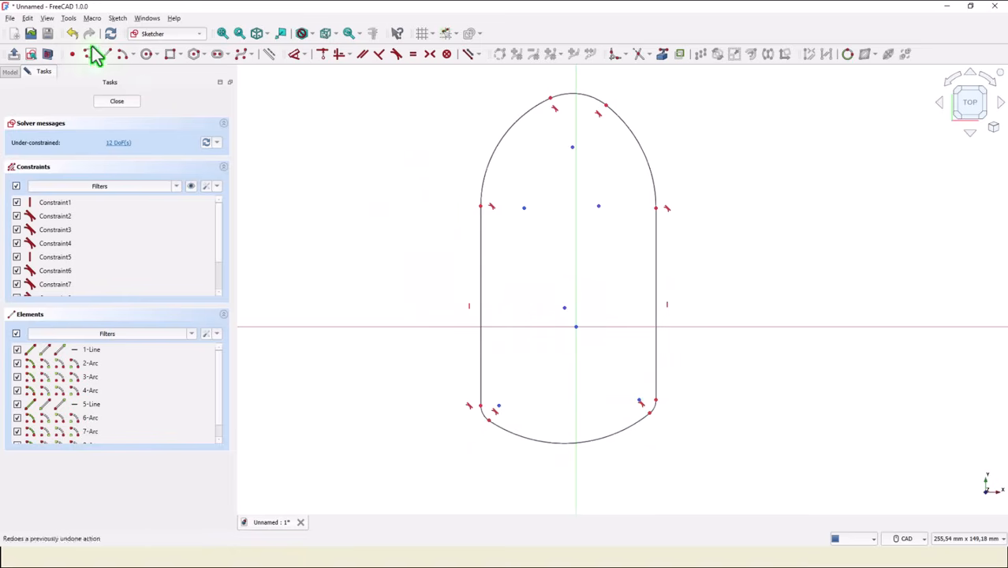
Constrain the centres of the wide lower arc and the topmost arc onto the vertical axis.
left_click(324, 55)
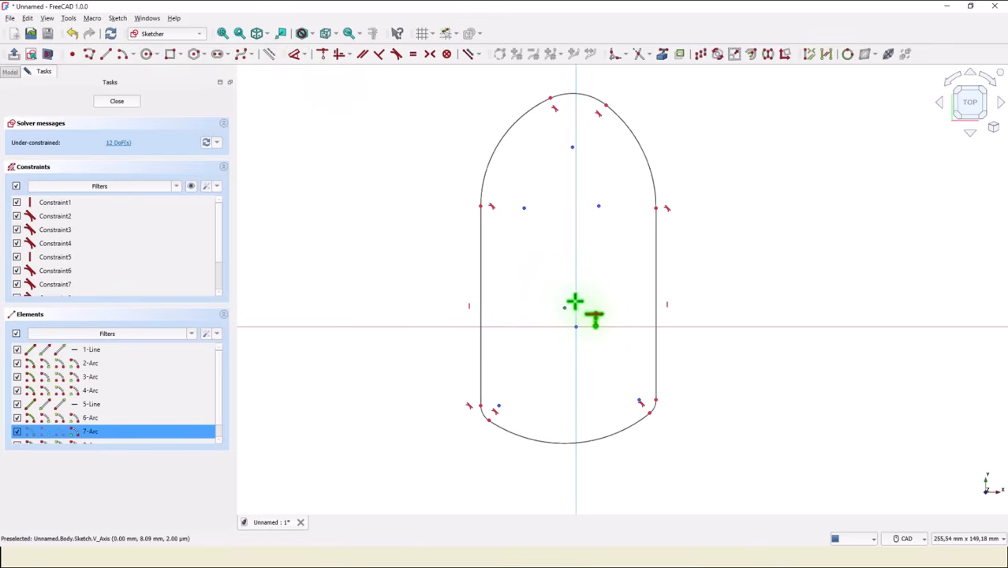
left_click(575, 303)
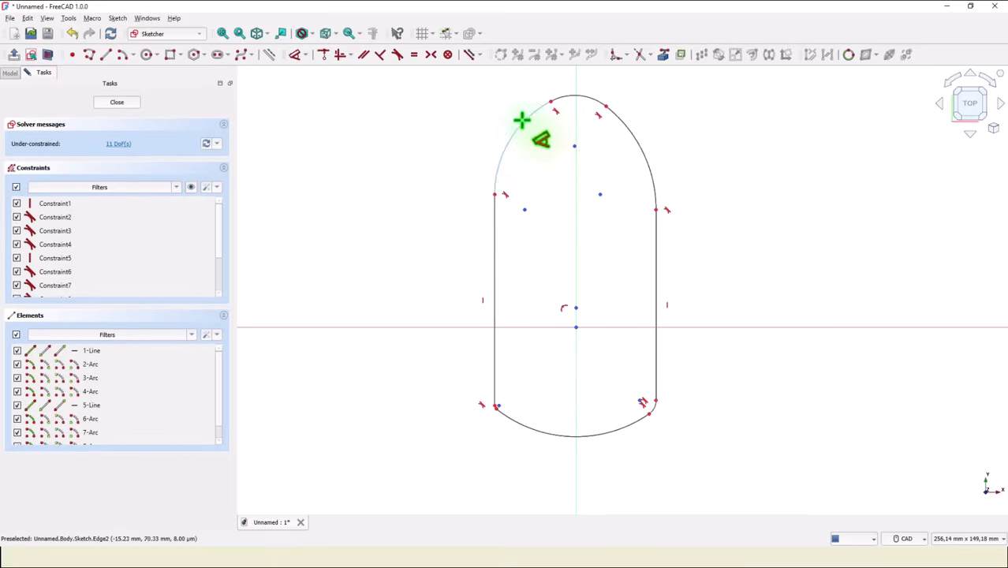
left_click(326, 63)
left_click(575, 148)
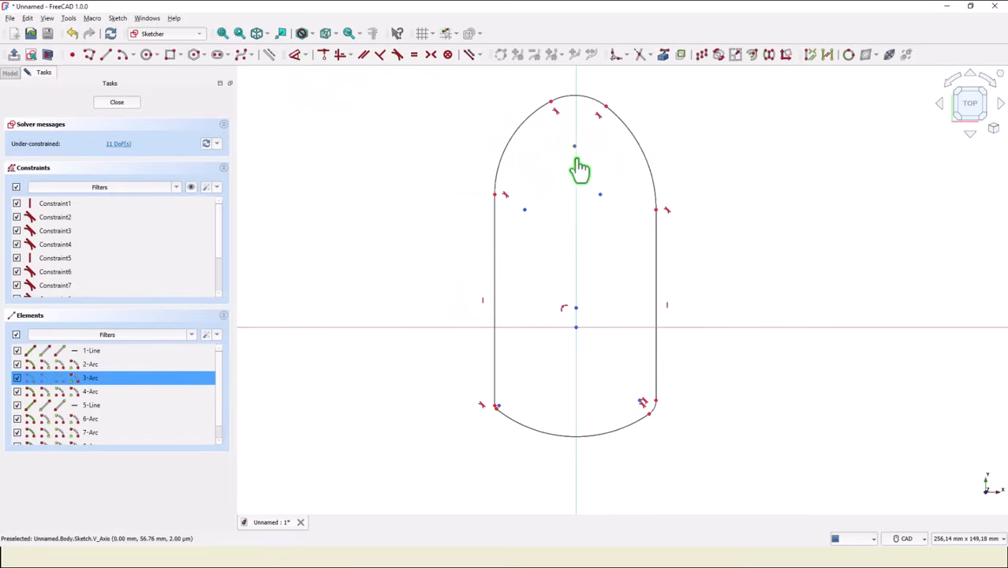
left_click(577, 163)
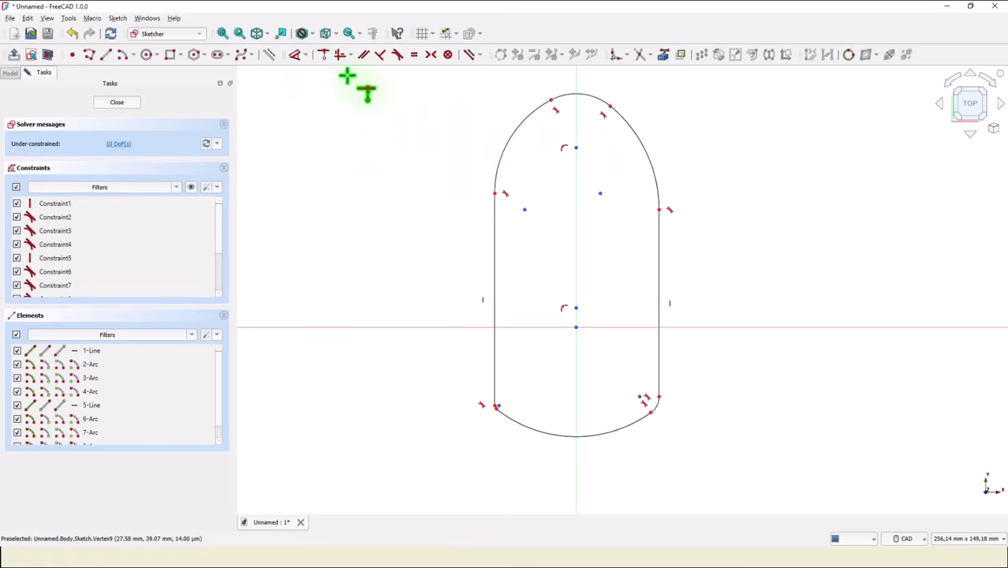
Apply an equality constraint between the lower-left and lower-right corner arcs.
left_click(411, 57)
scroll(493, 438, "up", 6)
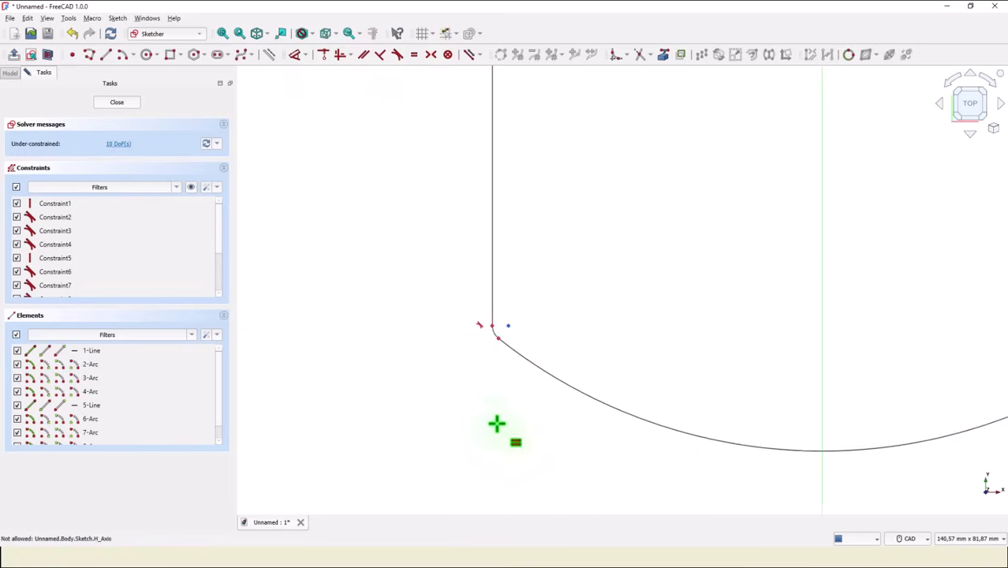
left_click(499, 327)
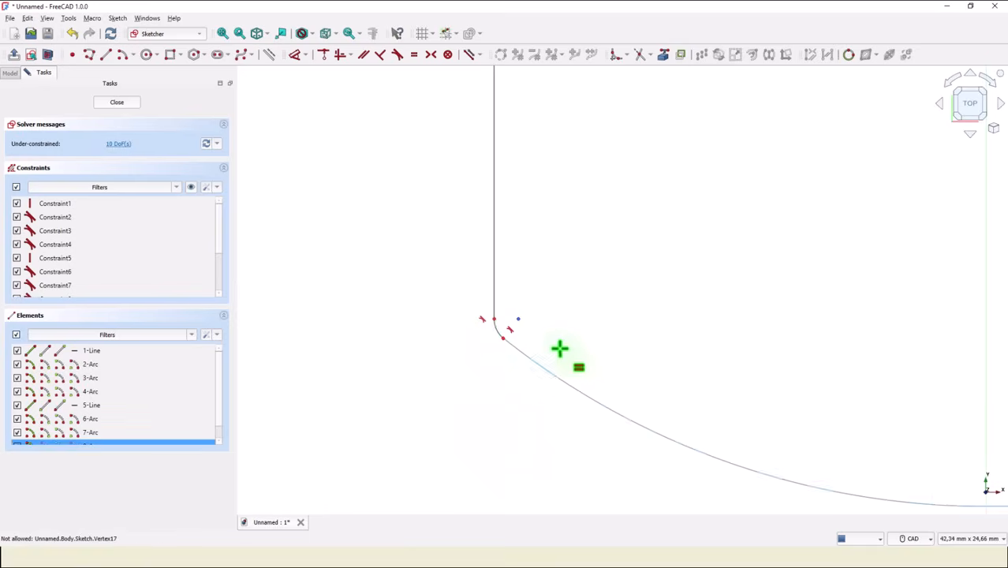
scroll(691, 349, "down", 6)
middle_click_drag(811, 354, 543, 351)
key("e")
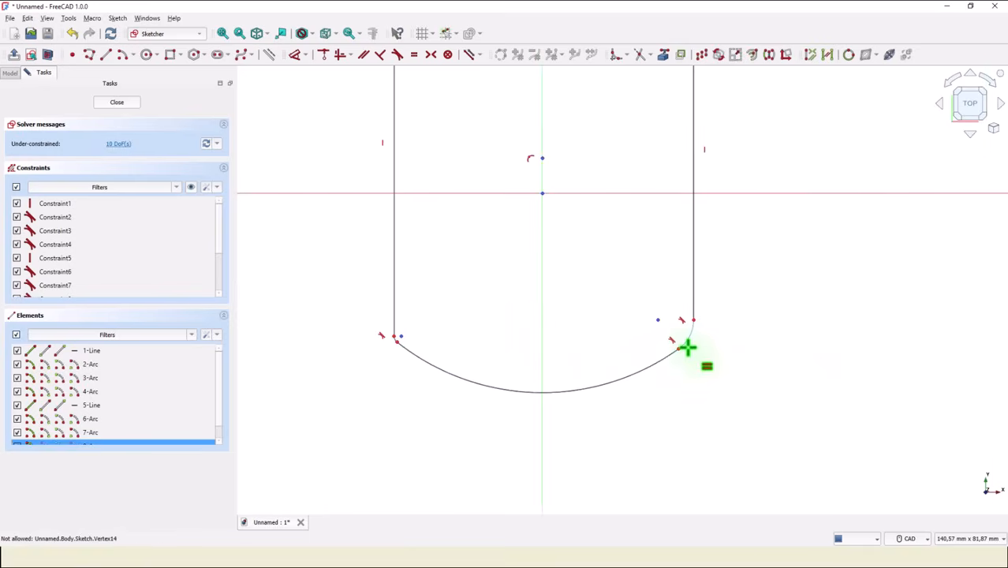
left_click(692, 341)
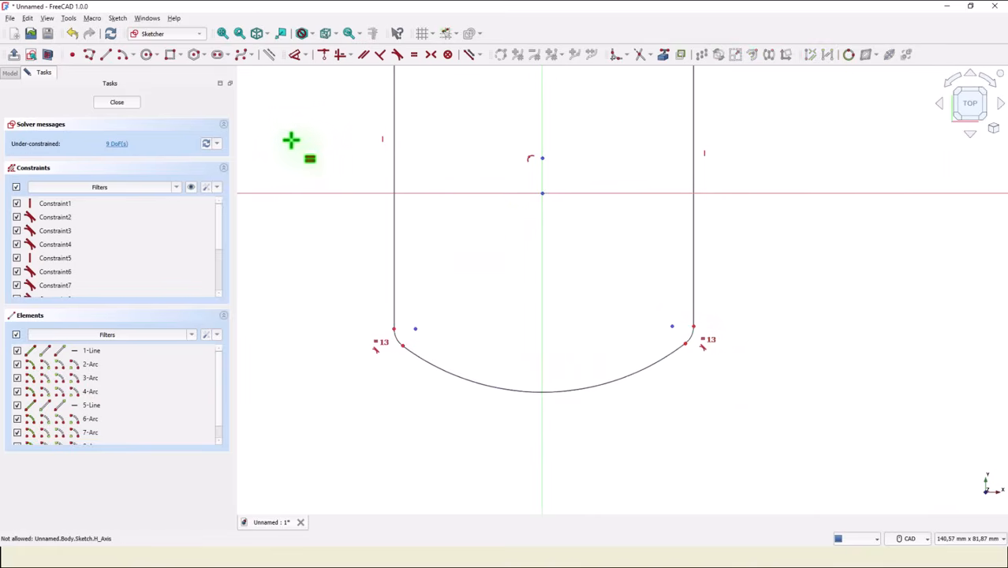
Constrain the radius of the lower-right corner arc to 10 mm.
left_click(295, 54)
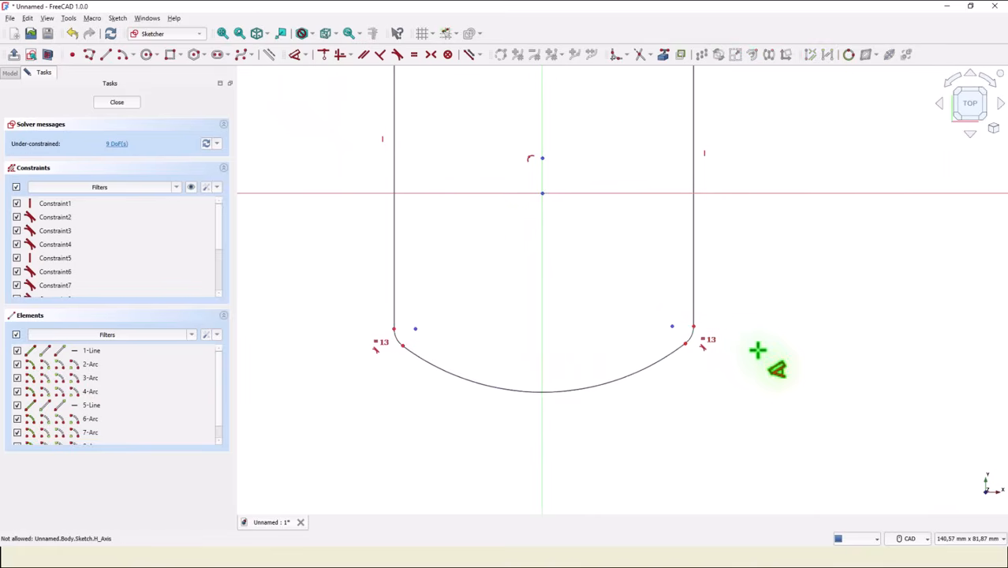
left_click(697, 337)
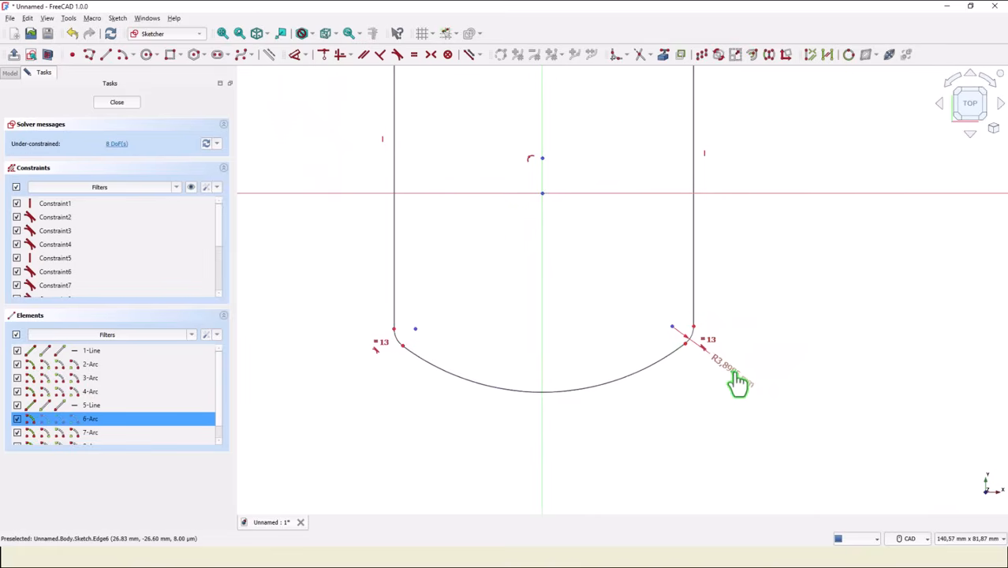
left_click(739, 381)
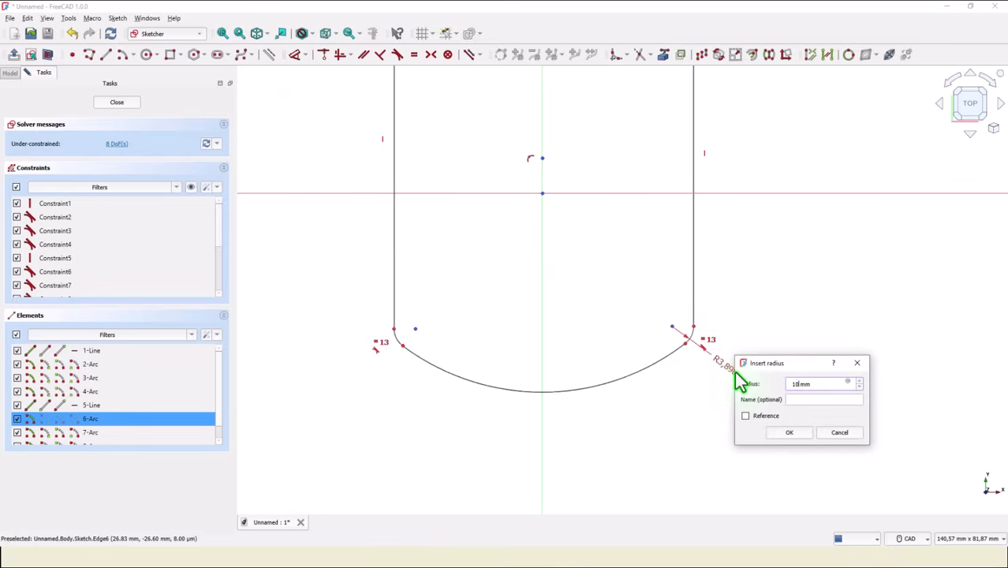
key("Return")
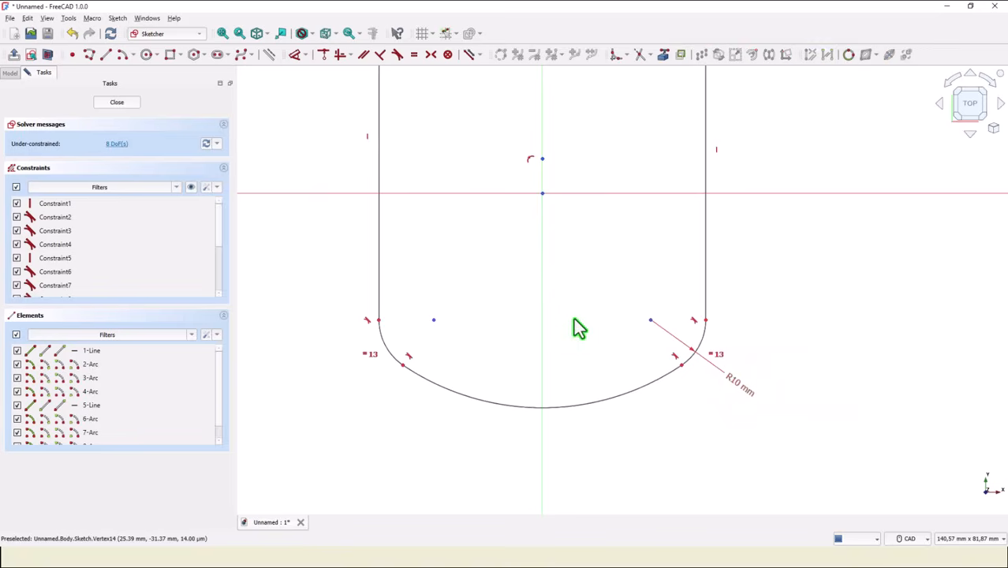
Constrain the radius of the wide arc along the outline's lower end to 103 mm.
left_click(609, 396)
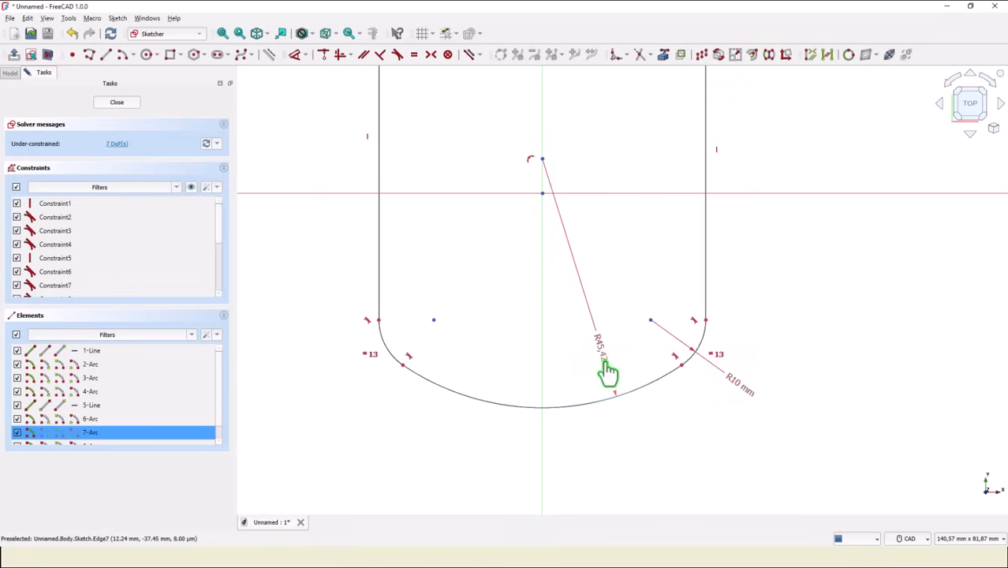
left_click(606, 367)
type("1")
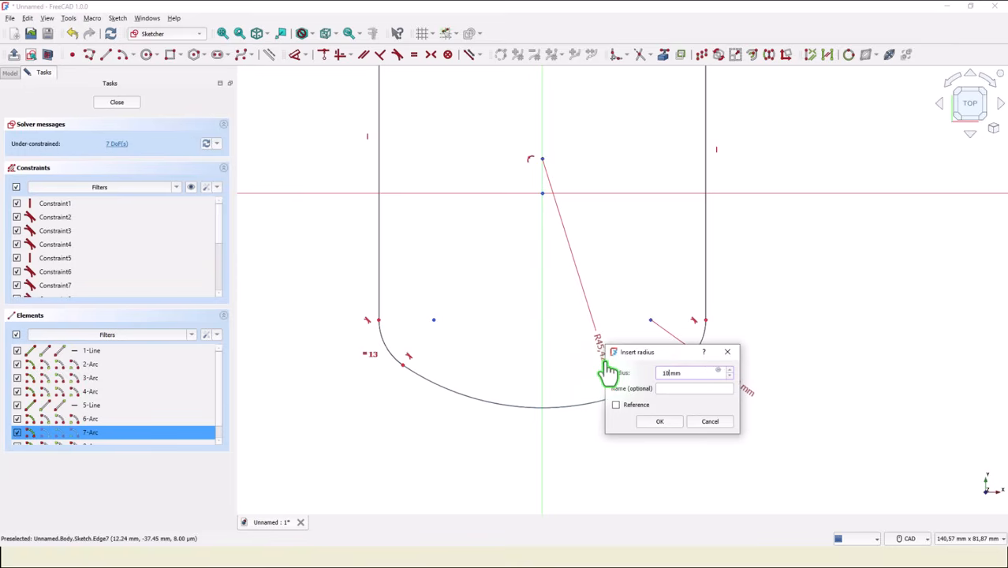
type("03")
key("Return")
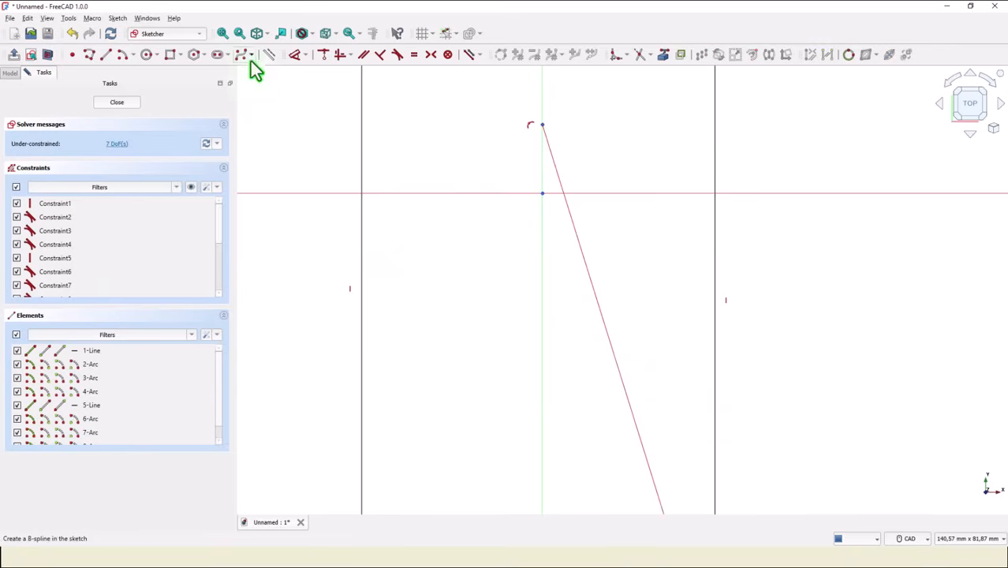
Apply an equality constraint between the upper-left and upper-right side arcs of the outline.
left_click(223, 35)
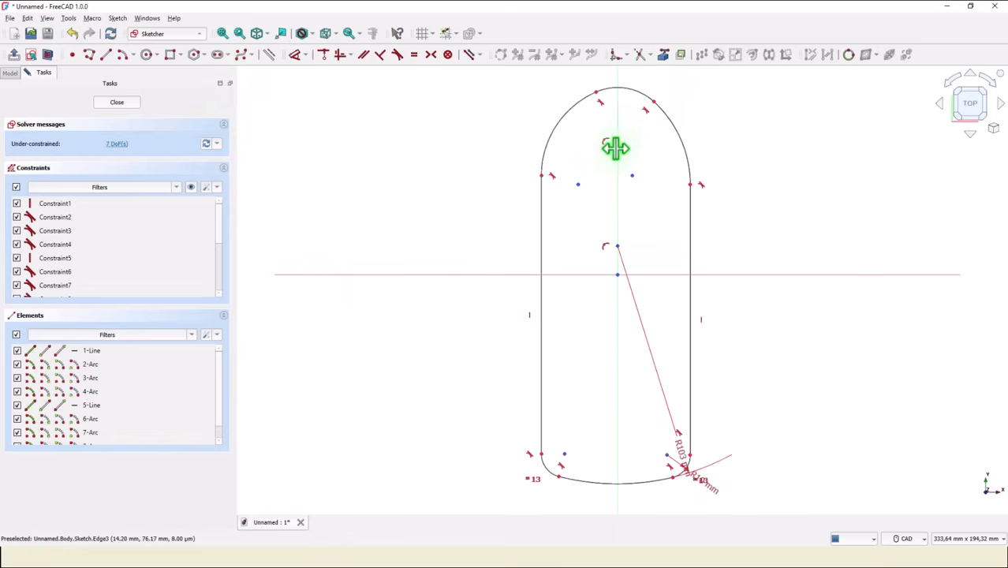
left_click(413, 55)
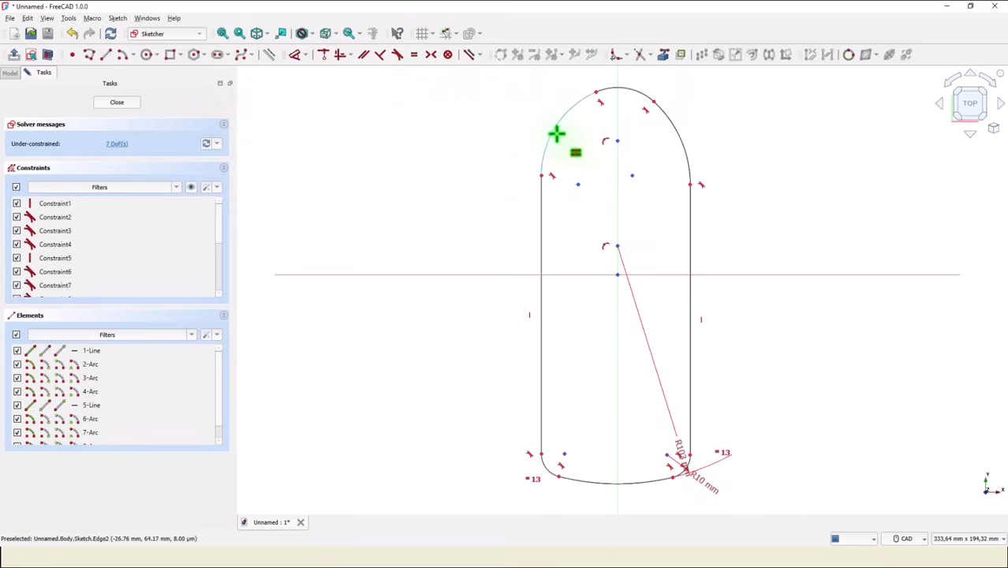
left_click(556, 134)
left_click(681, 153)
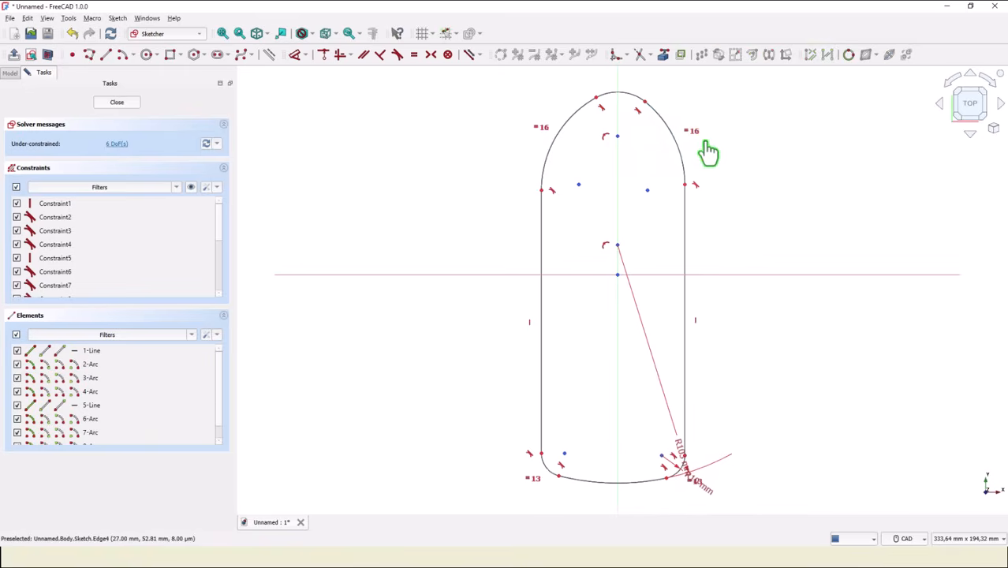
Make the centres of the upper-left and upper-right side arcs symmetric about the vertical axis.
left_click(432, 55)
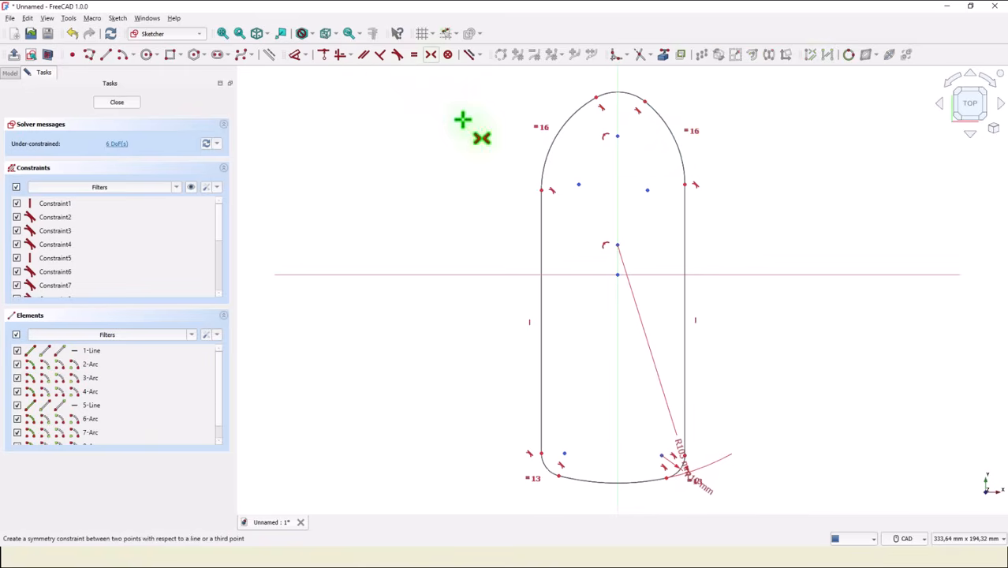
left_click(580, 184)
left_click(648, 190)
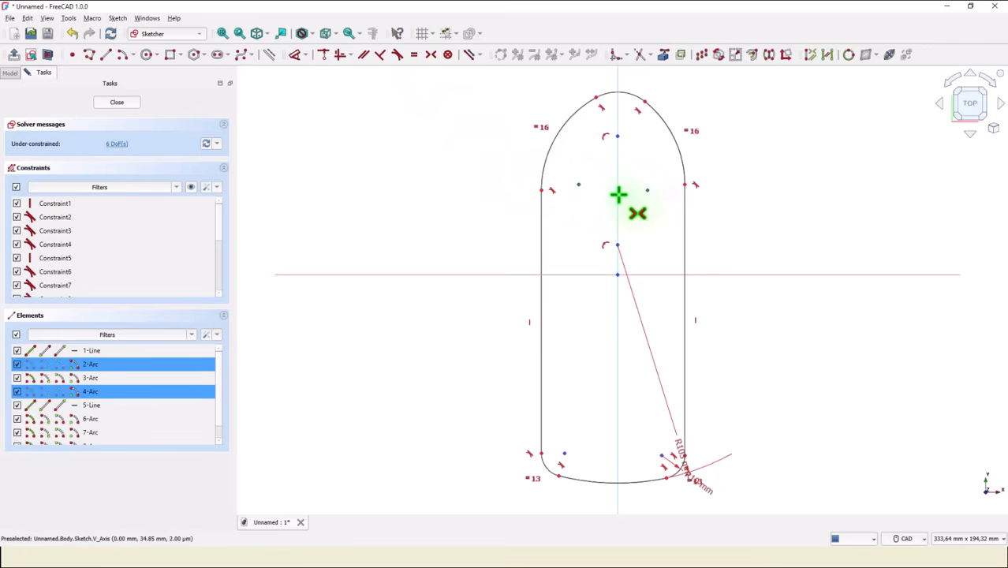
left_click(618, 195)
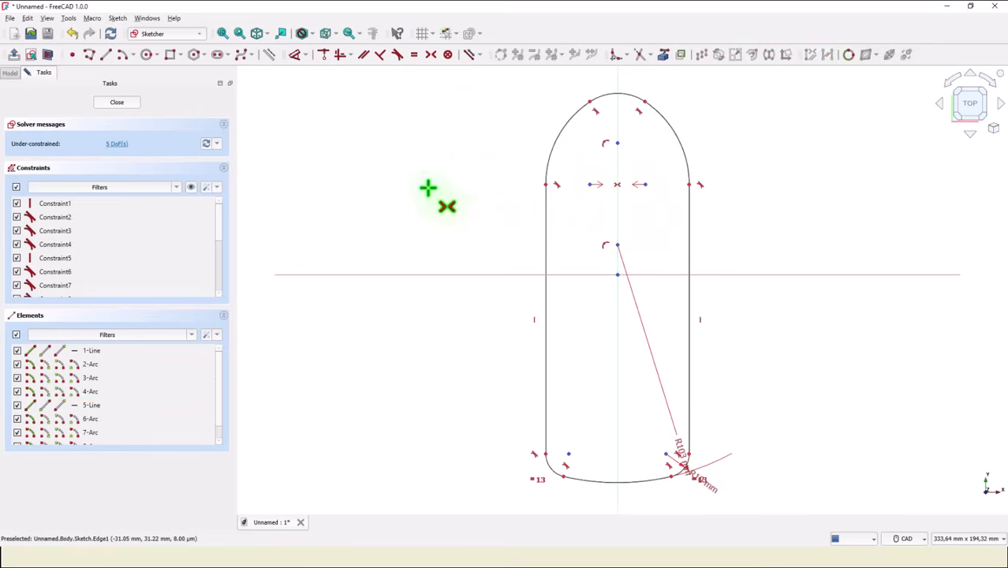
right_click(425, 177)
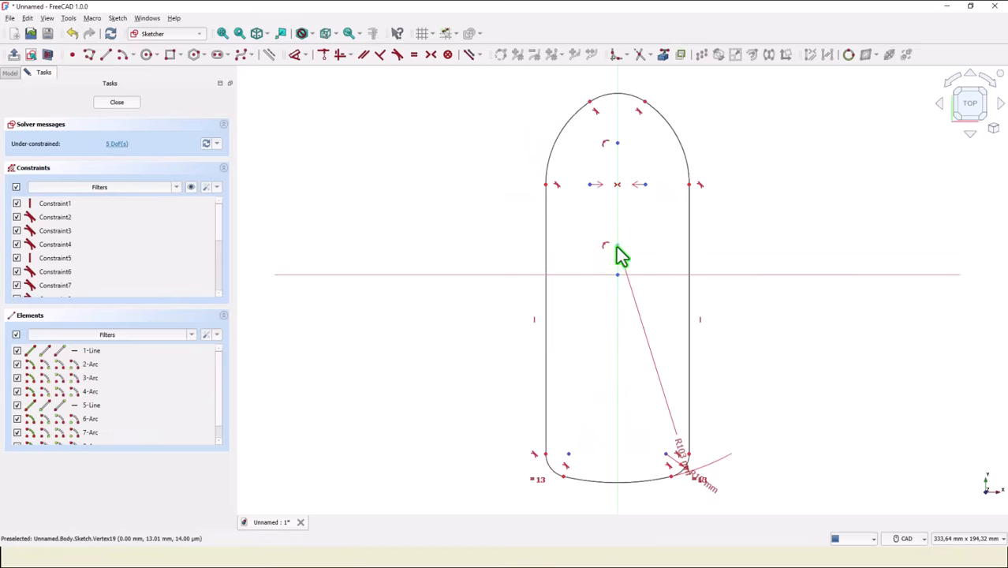
Widen the outline by moving its left vertical line outward and dimension the distance between the two vertical lines as 139 mm.
mouse_move(546, 272)
left_mouse_down()
mouse_move(489, 265)
mouse_move(477, 280)
mouse_move(497, 254)
left_mouse_up()
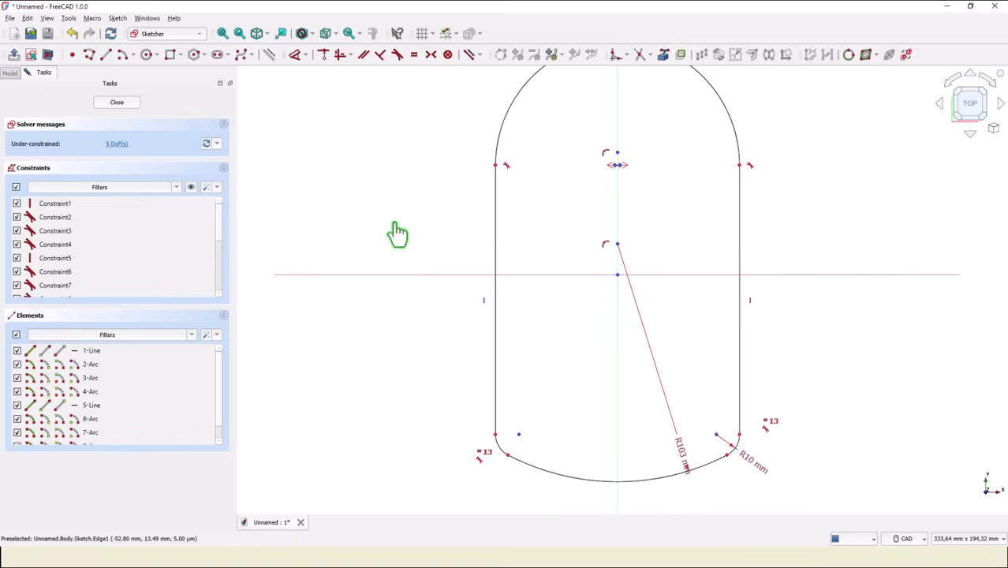
left_click(294, 54)
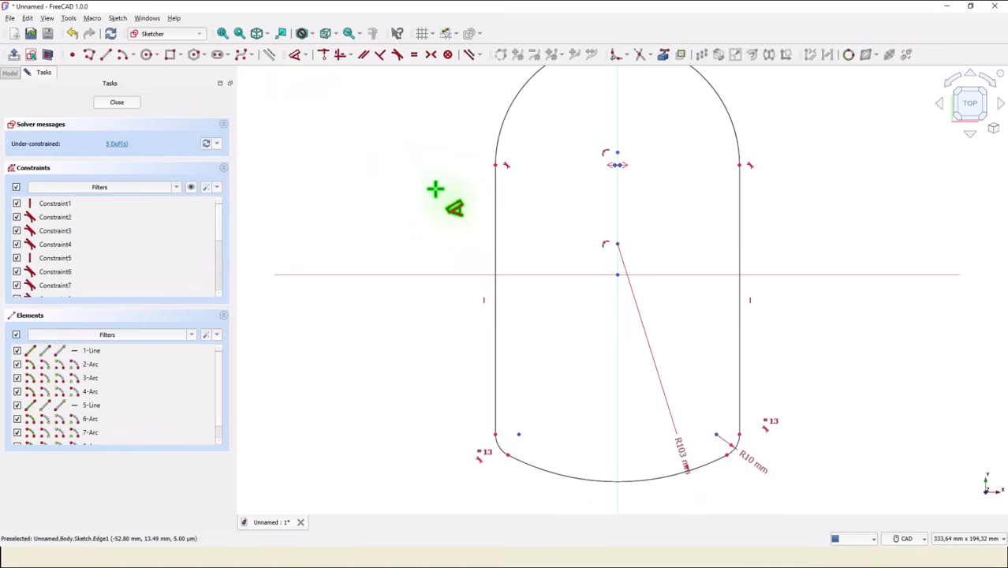
left_click(501, 230)
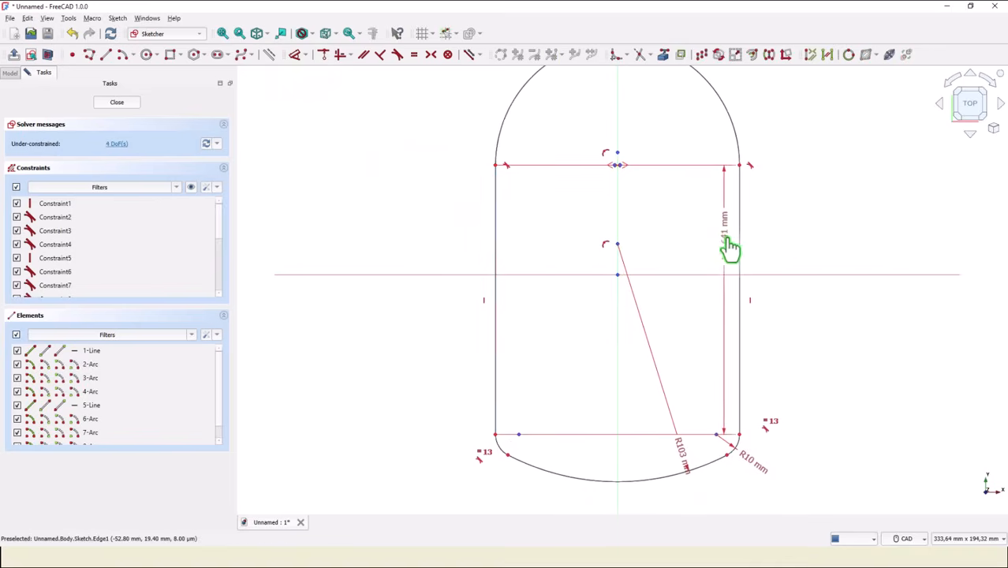
left_click(740, 246)
left_click(688, 223)
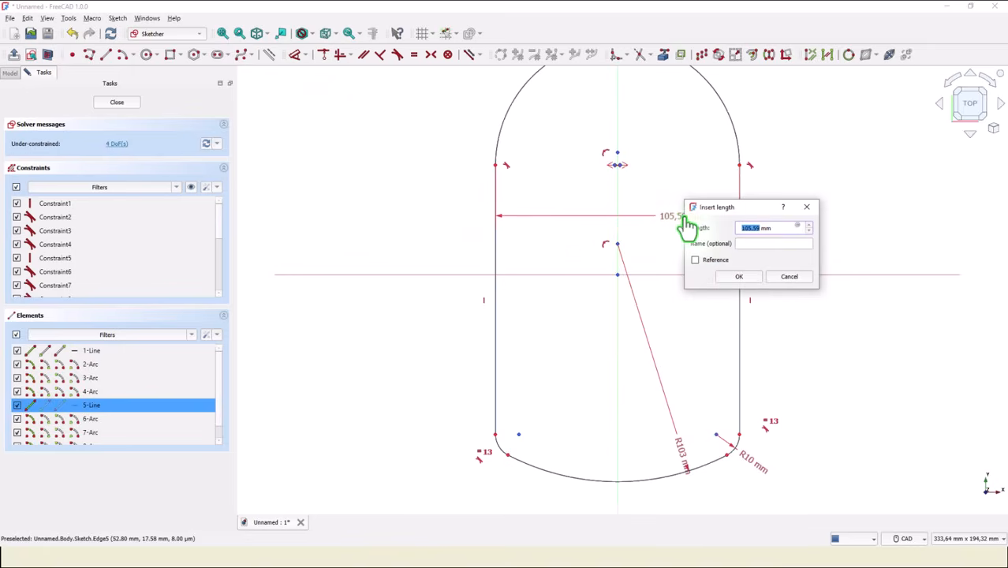
type("1")
key("Return")
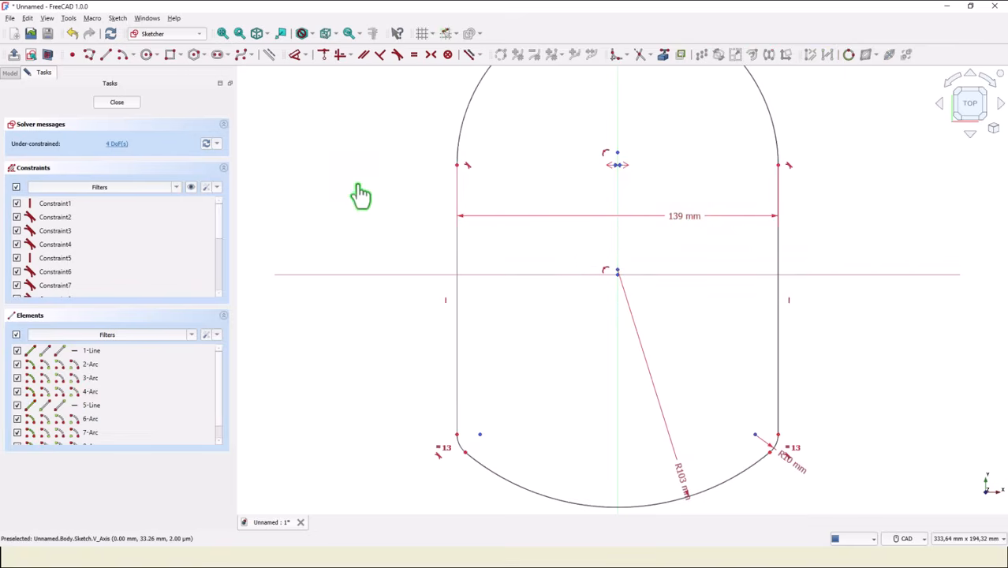
scroll(359, 186, "down", 1)
mouse_move(364, 188)
middle_mouse_down()
mouse_move(391, 261)
mouse_move(402, 220)
middle_mouse_up()
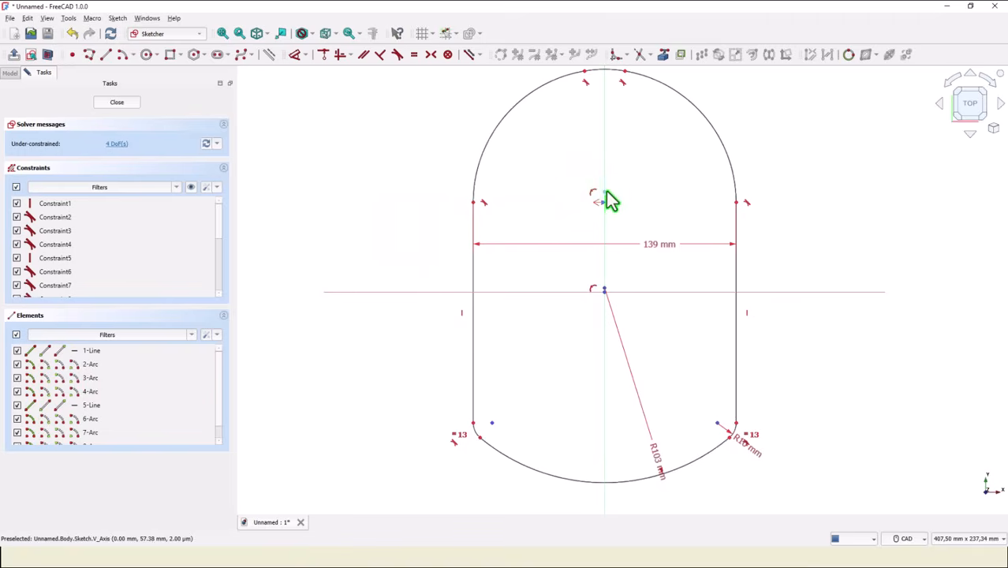
left_click(612, 75)
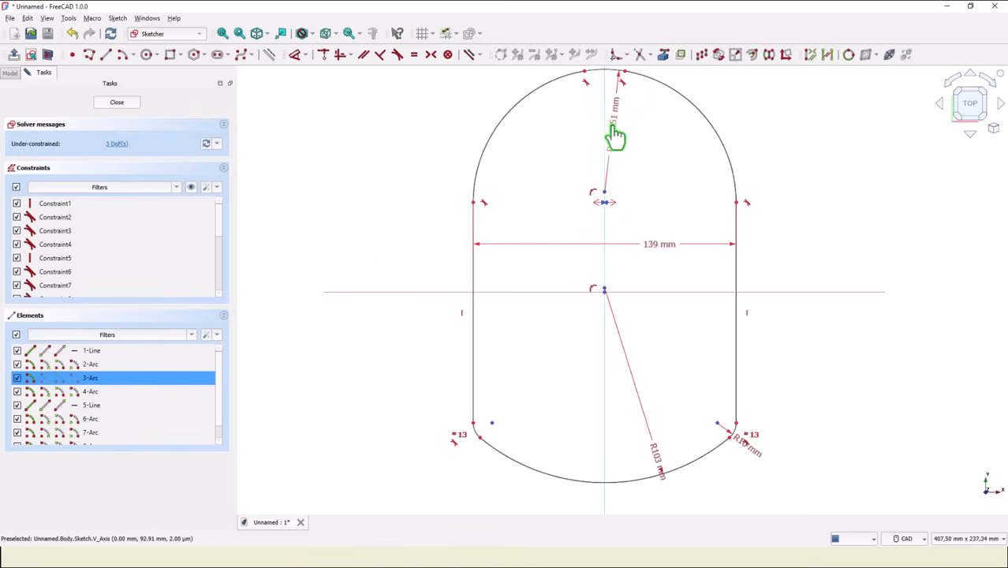
left_click(606, 139)
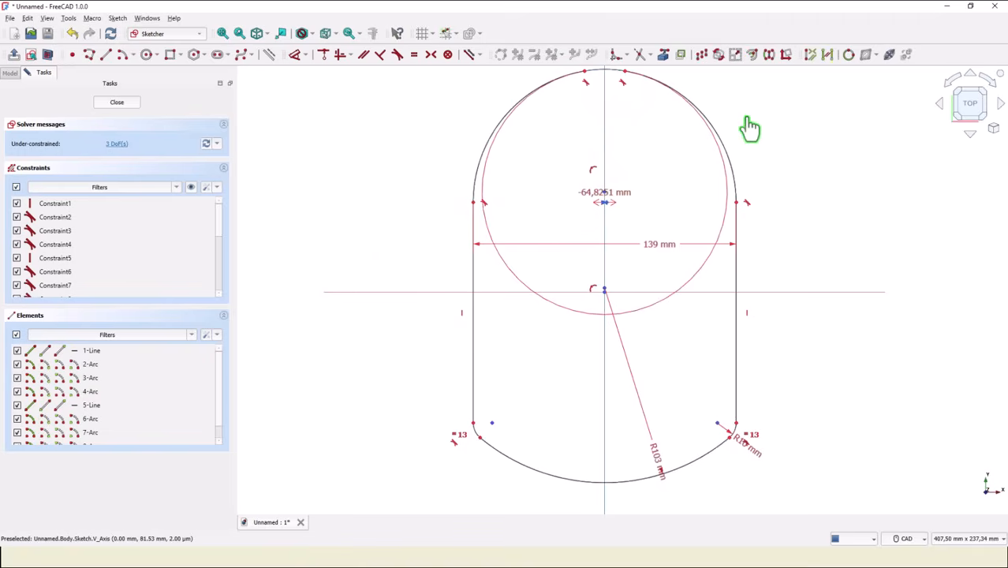
key("Escape")
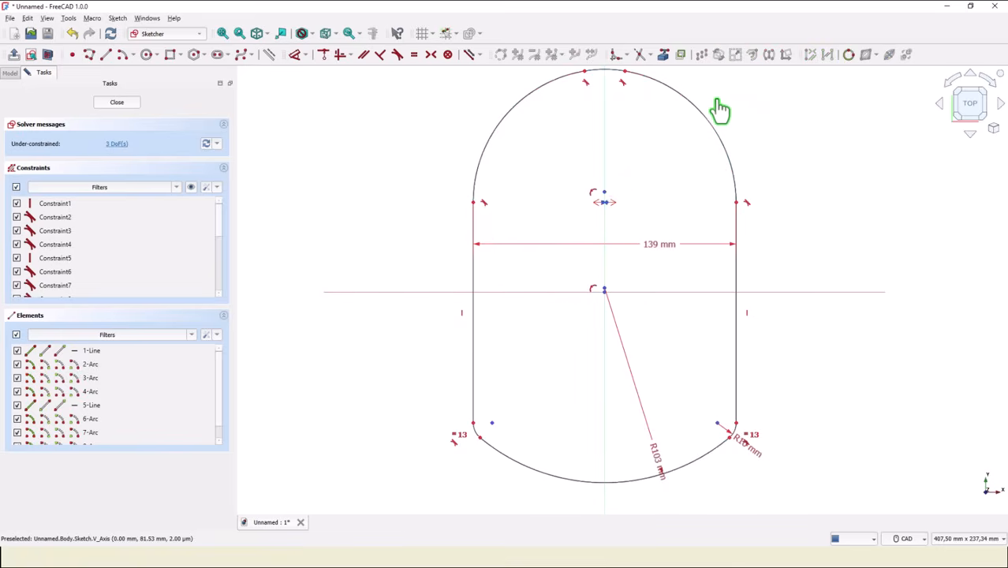
Constrain the radius of the short topmost arc to 38 mm.
middle_click_drag(715, 108, 724, 290)
scroll(608, 251, "up", 1)
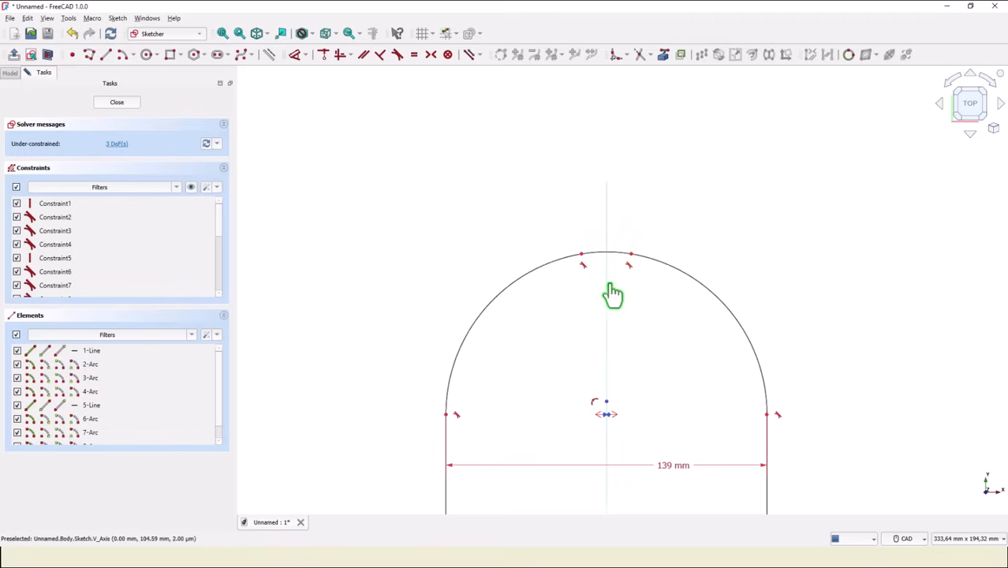
left_click(621, 254)
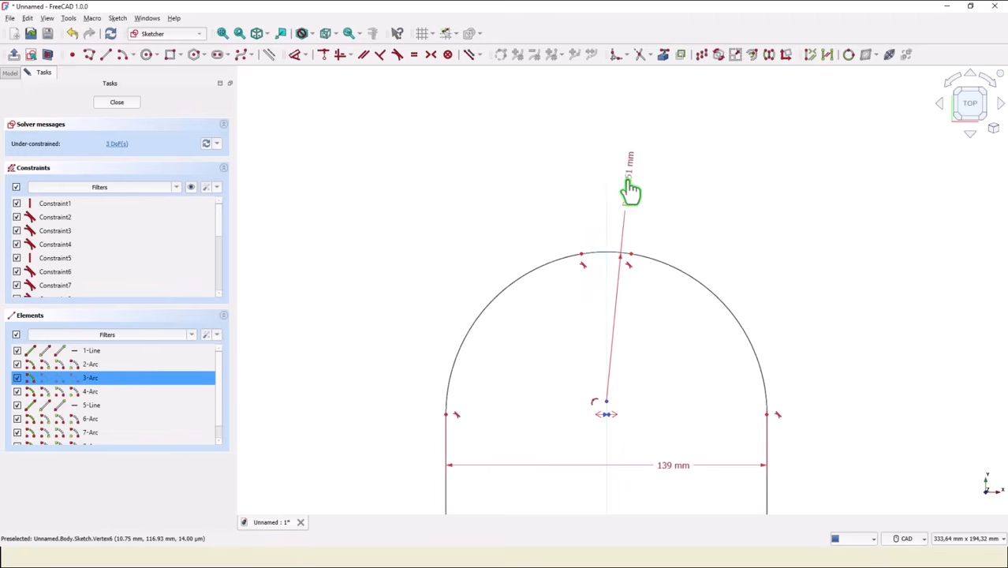
left_click(629, 187)
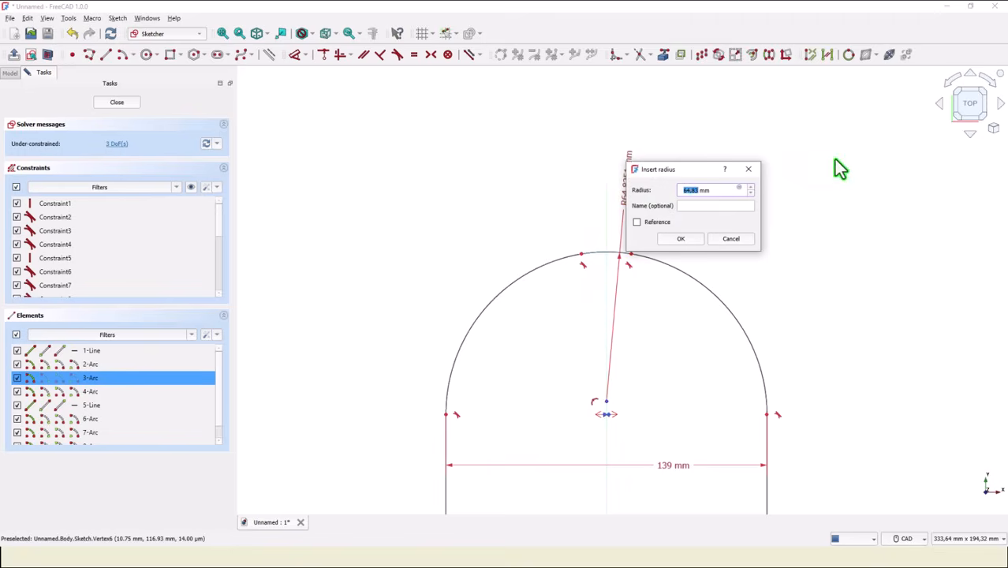
type("38")
key("Return")
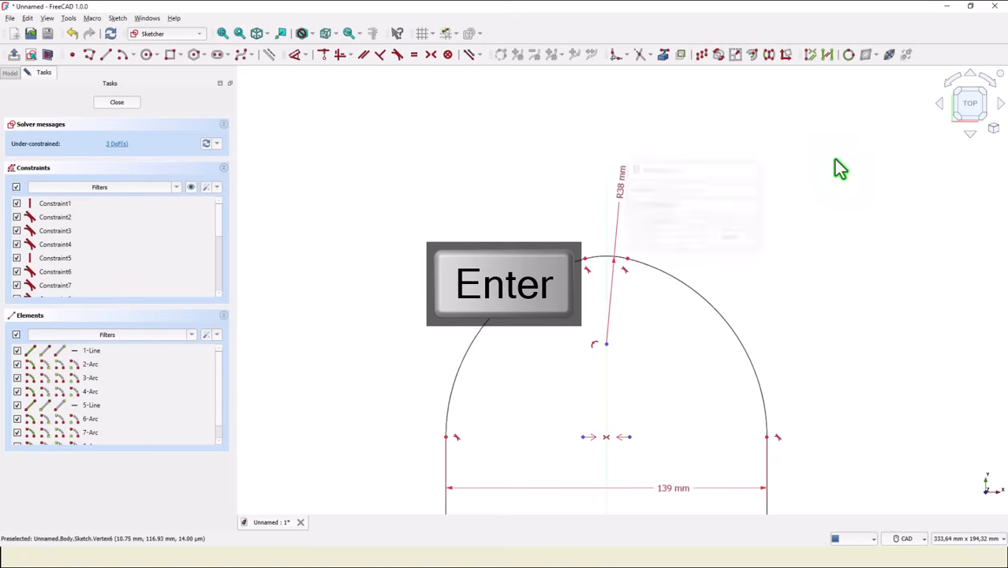
Constrain the radius of the upper-left side arc to 90 mm.
left_click(482, 333)
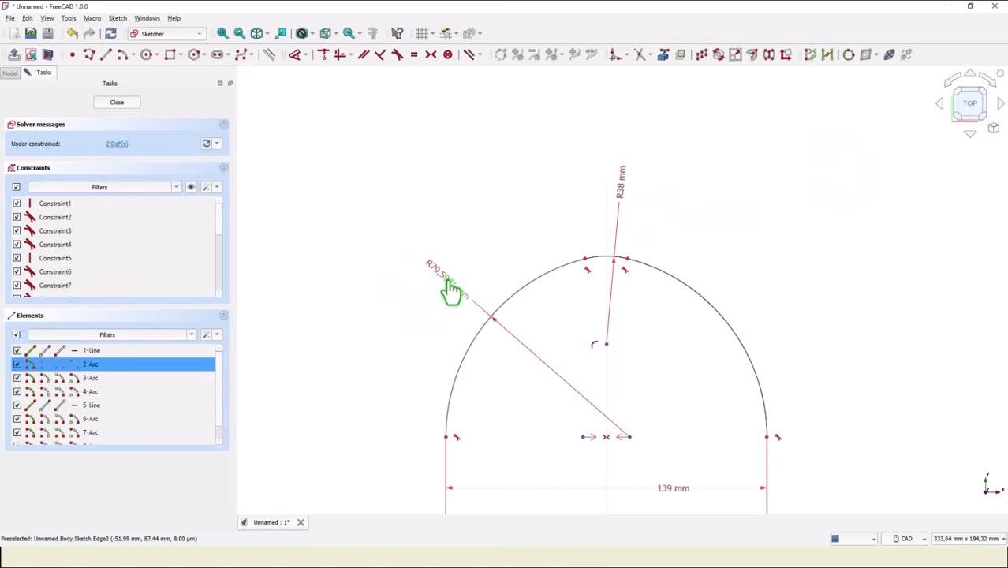
left_click(450, 291)
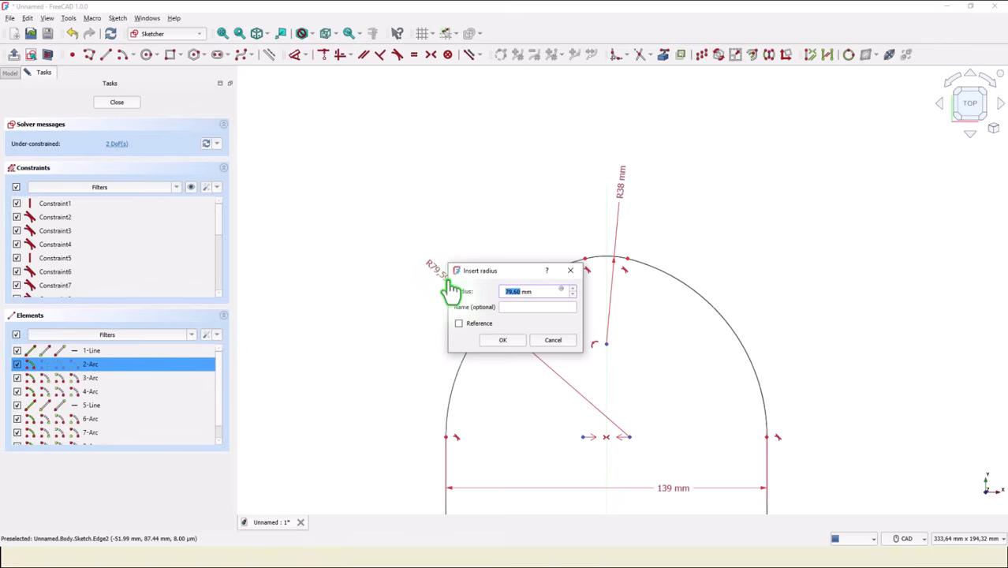
type("90")
key("Return")
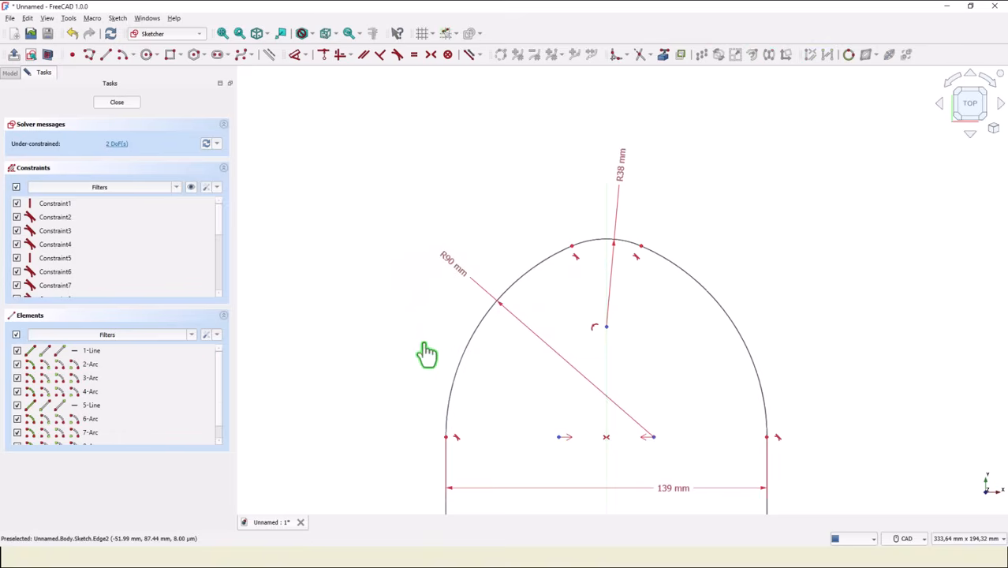
Dimension the vertical distance between the centres of the topmost arc and the lower-left corner arc as 125 mm.
middle_click_drag(426, 353, 446, 142)
scroll(442, 164, "down", 1)
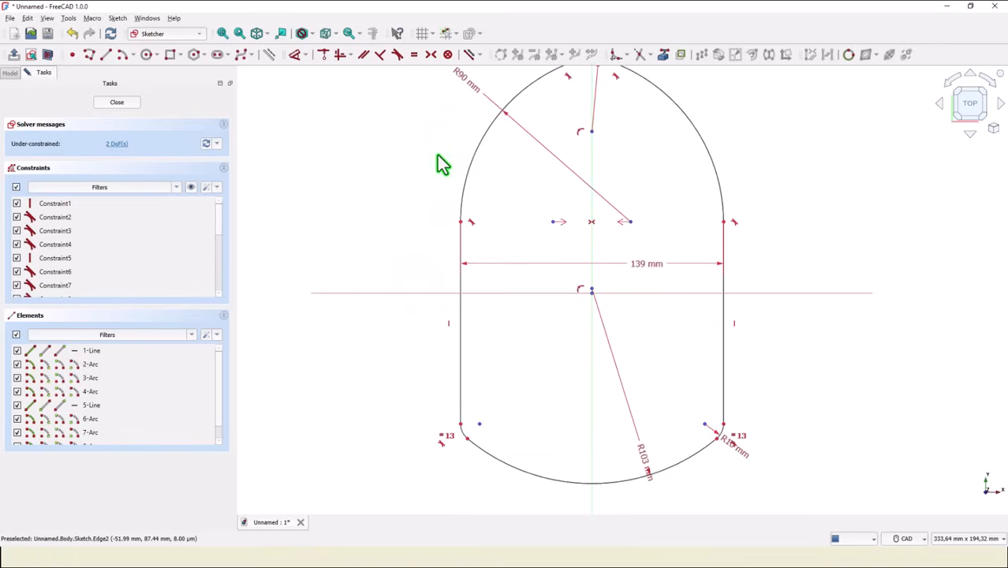
left_click(592, 132)
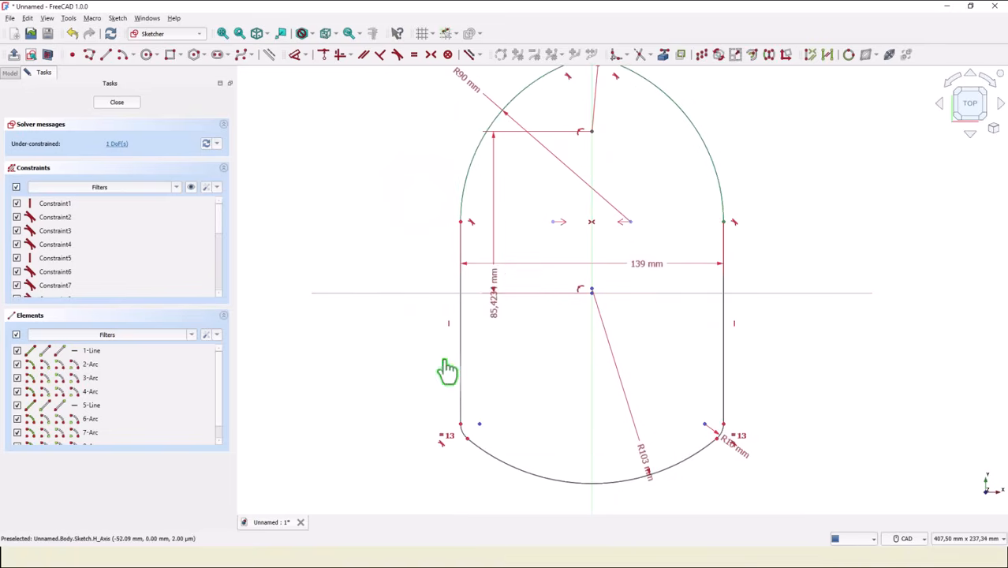
left_click(480, 424)
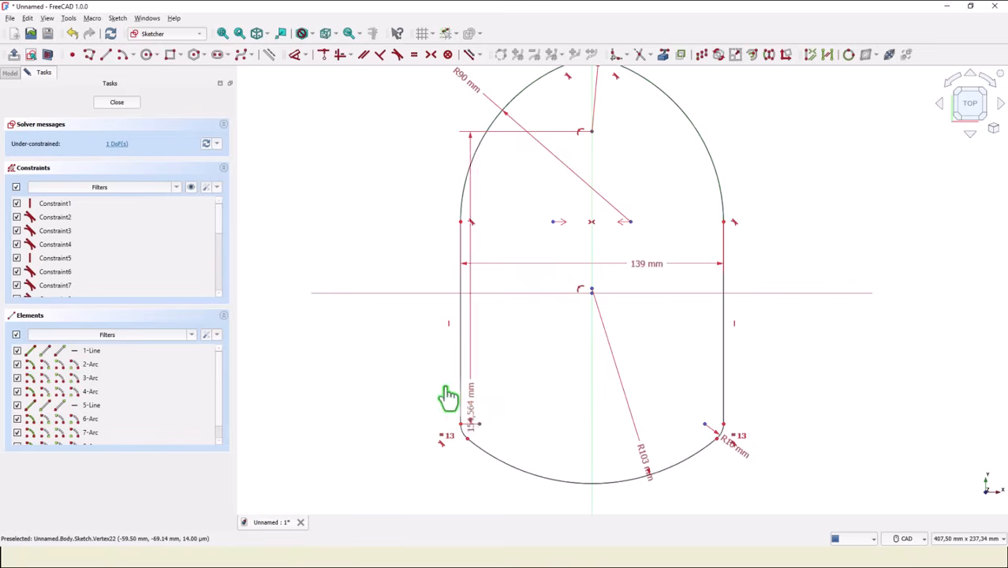
left_click(390, 341)
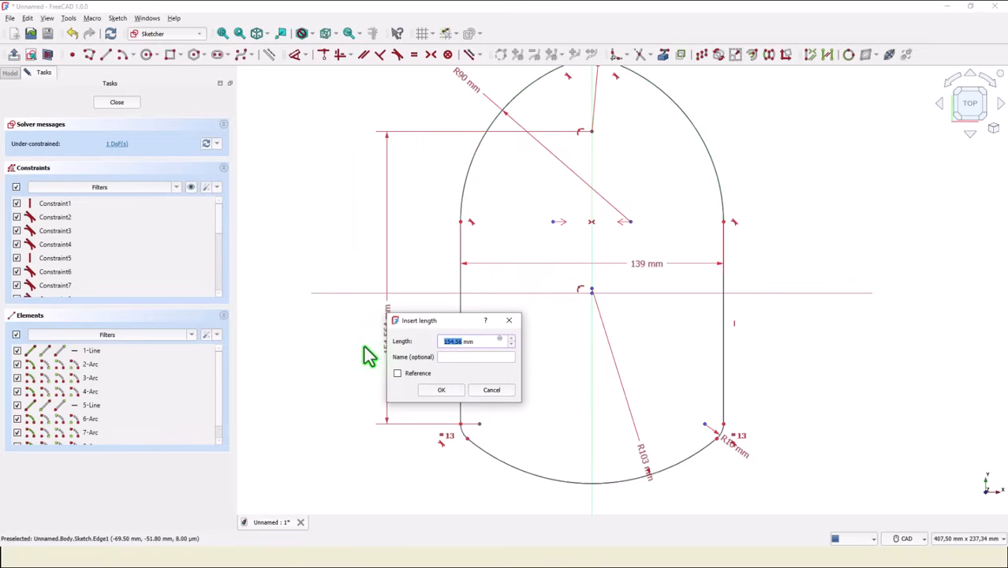
type("125")
key("Return")
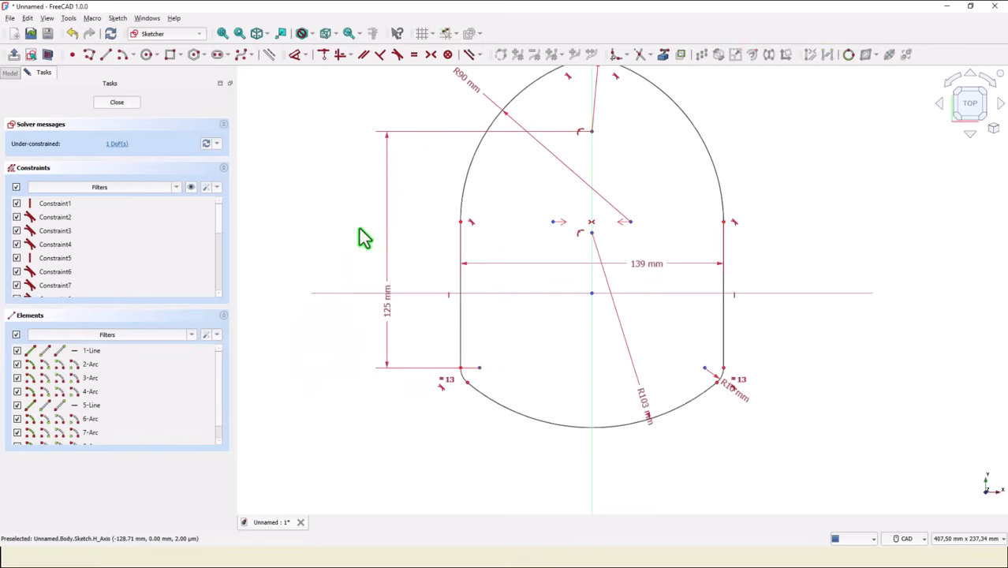
Dimension the vertical distance between the topmost arc's centre and the sketch origin as 87 mm.
middle_click_drag(359, 237, 359, 303)
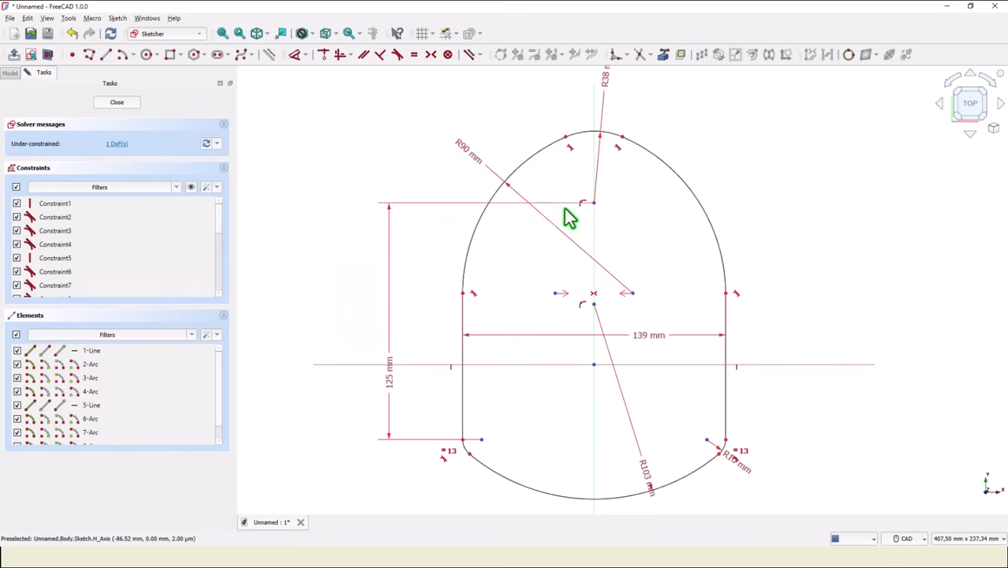
left_click(595, 204)
key("i")
mouse_move(580, 316)
left_mouse_down()
mouse_move(580, 325)
mouse_move(433, 284)
left_mouse_up()
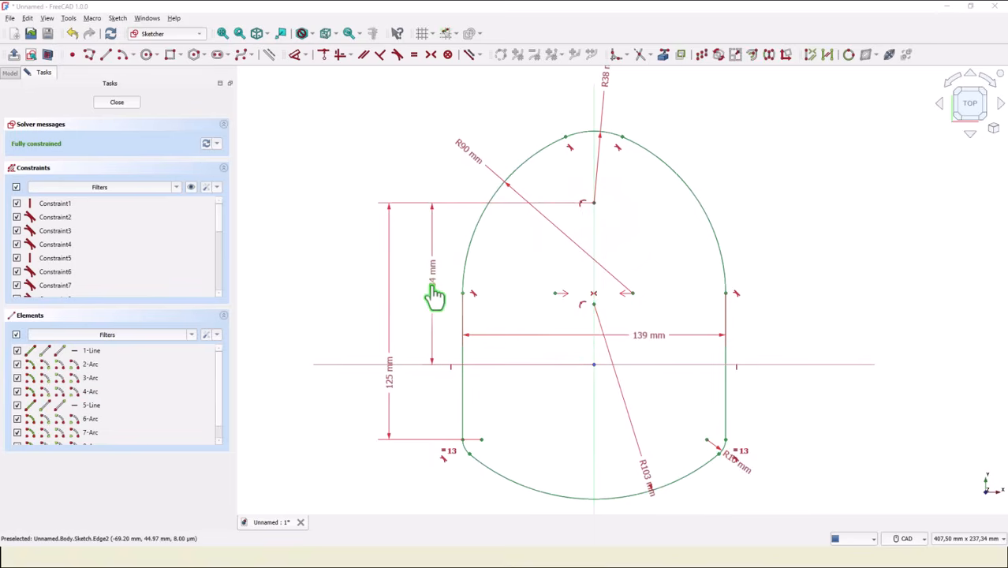
double_click(433, 284)
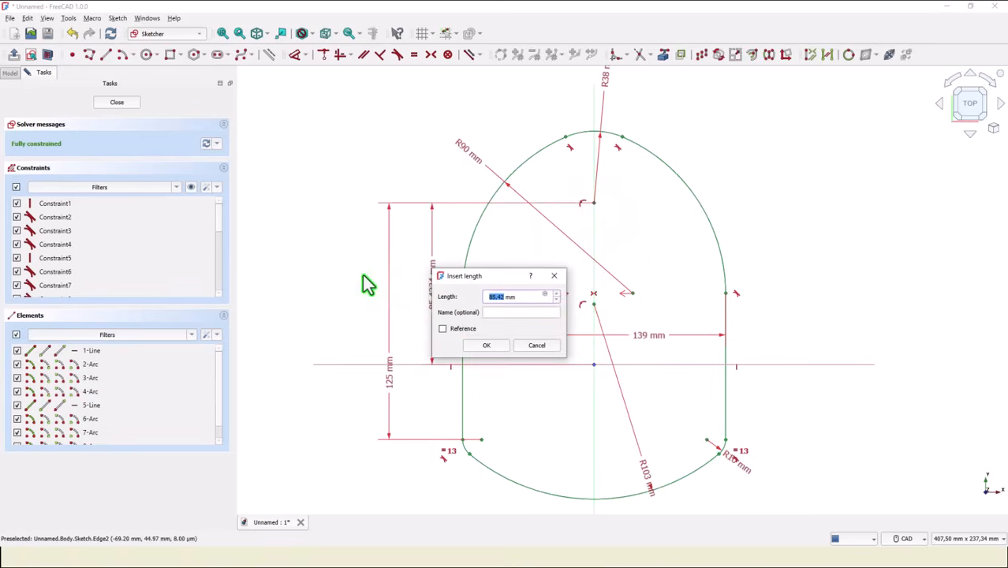
key("Return")
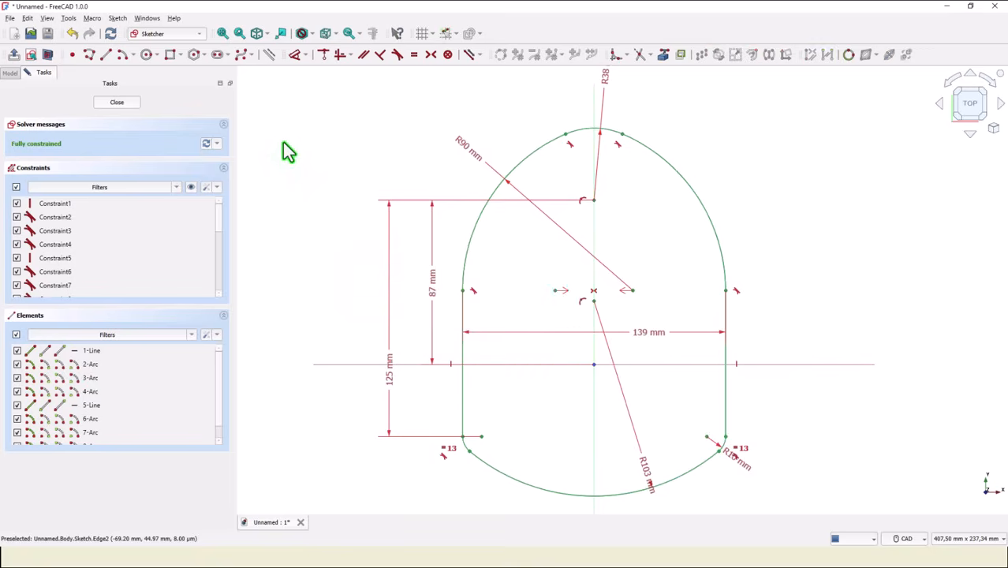
Finish the outline sketch and pad it to a length of 24 mm.
left_click(125, 104)
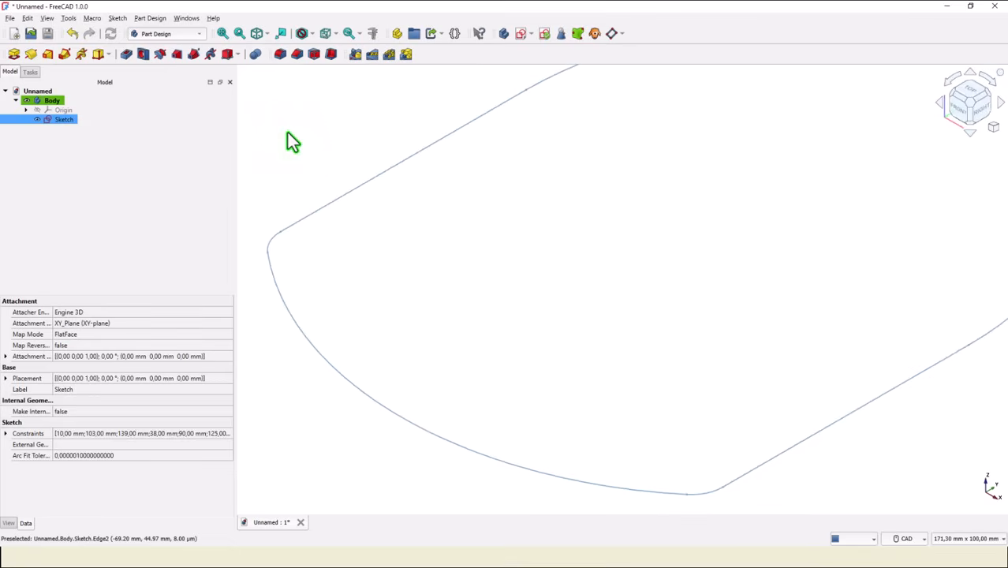
left_click(223, 33)
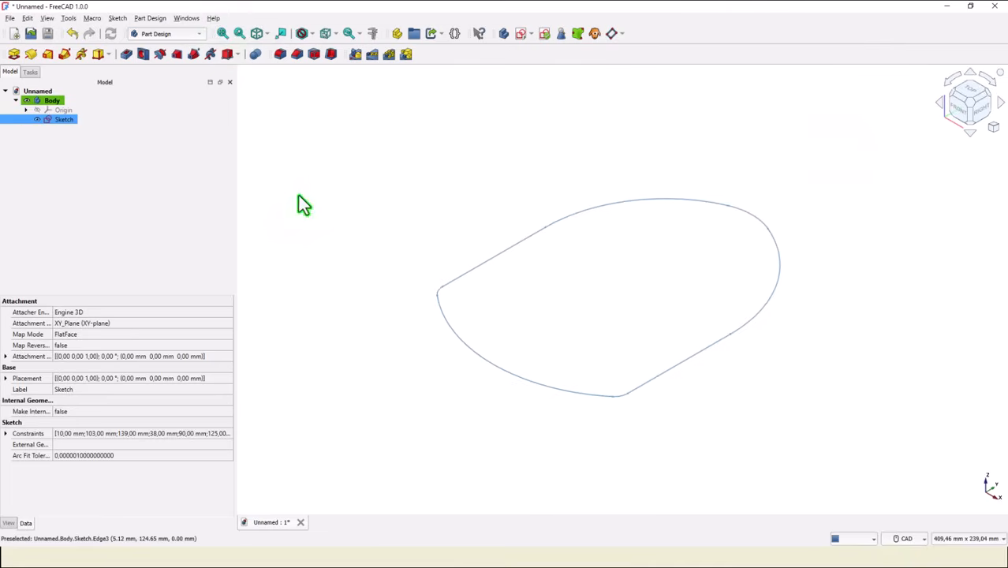
left_click(9, 58)
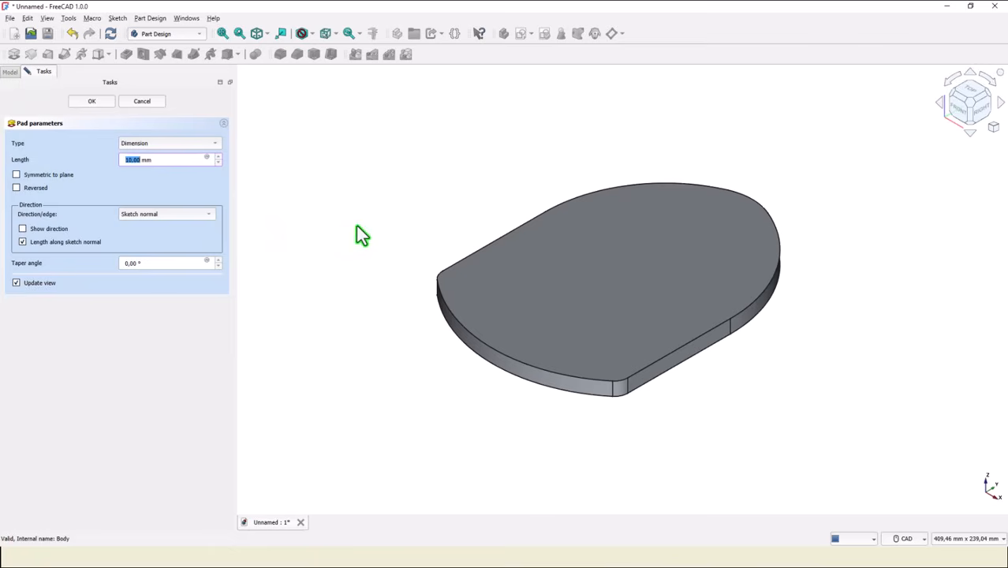
type("24")
key("Return")
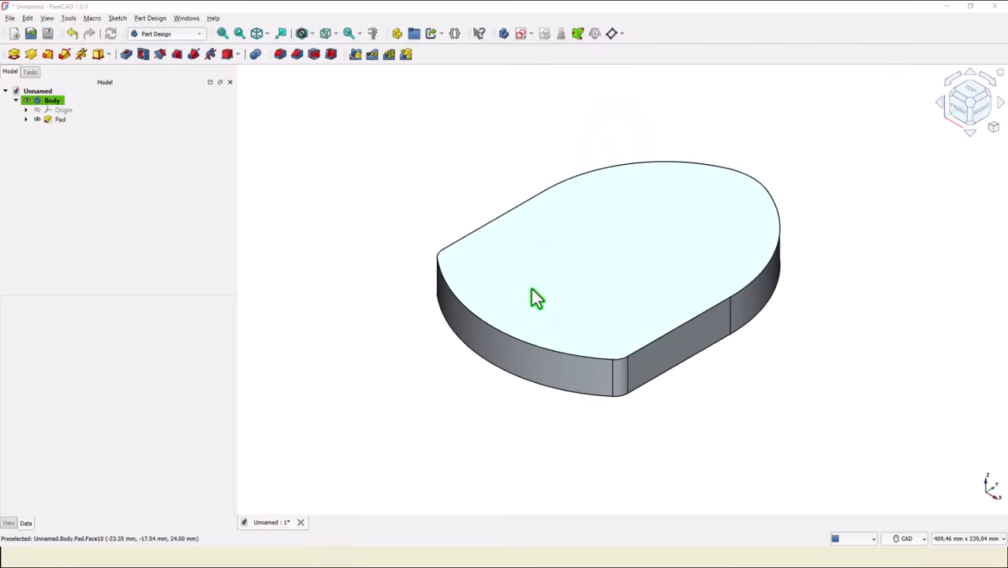
Fillet the outer edge of the pad's upper face with a 3 mm radius.
left_click(539, 351)
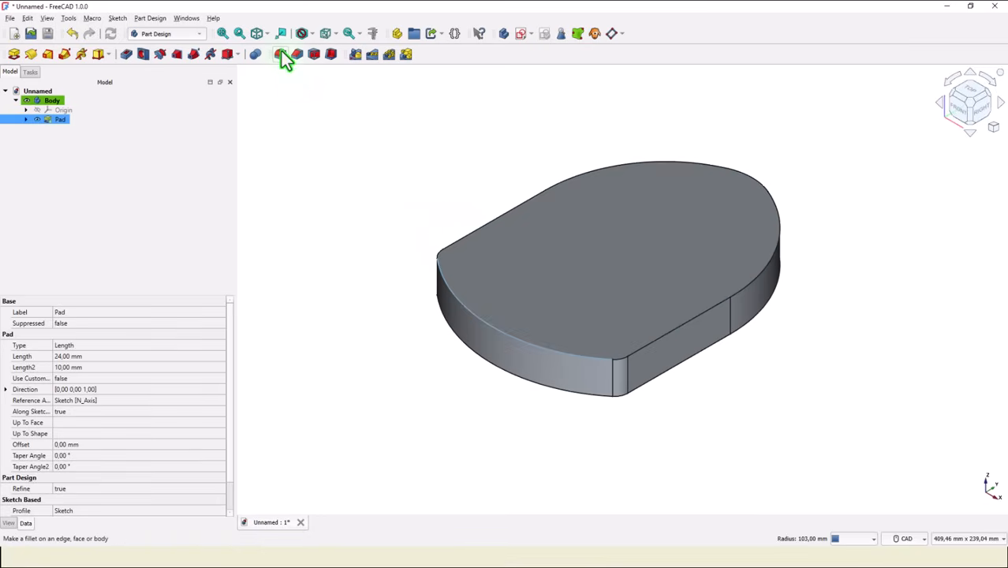
left_click(280, 54)
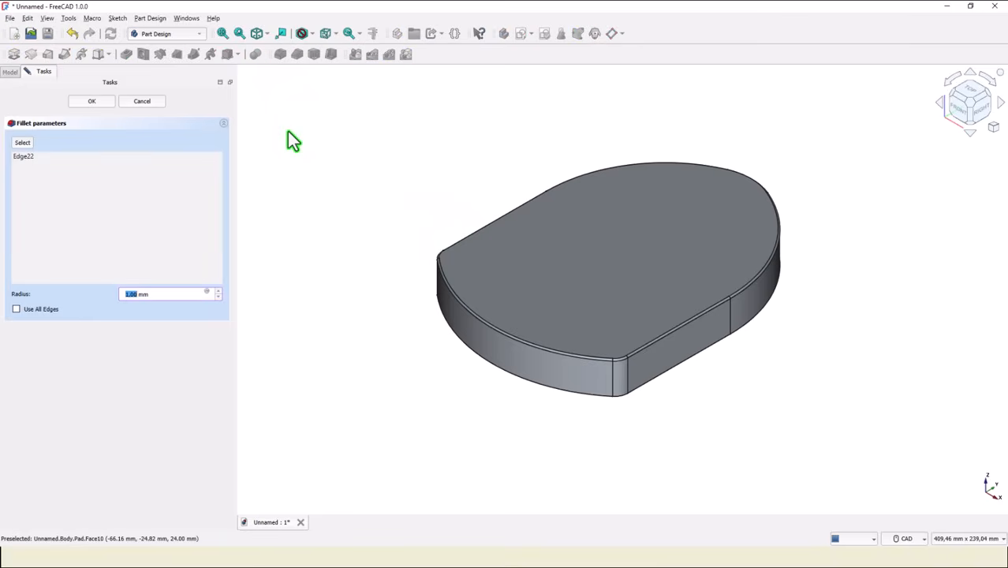
left_click(102, 103)
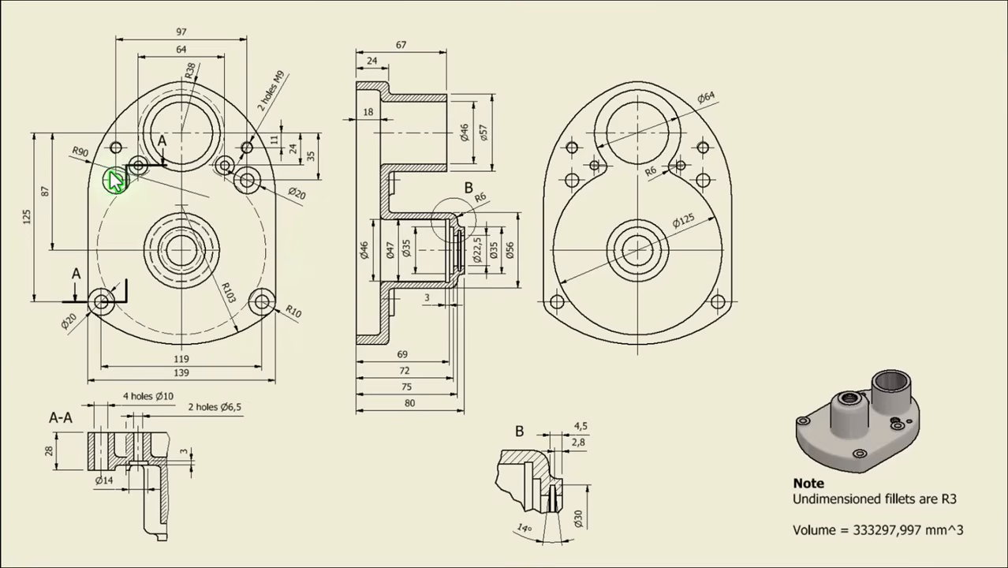
Start a new sketch on the XY plane and switch it to section view.
mouse_move(249, 12)
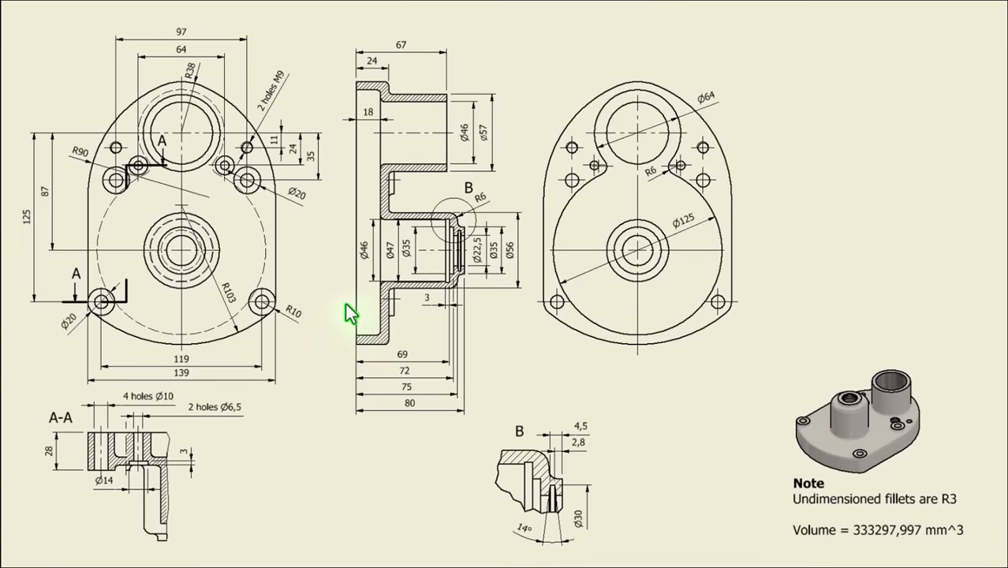
mouse_move(629, 10)
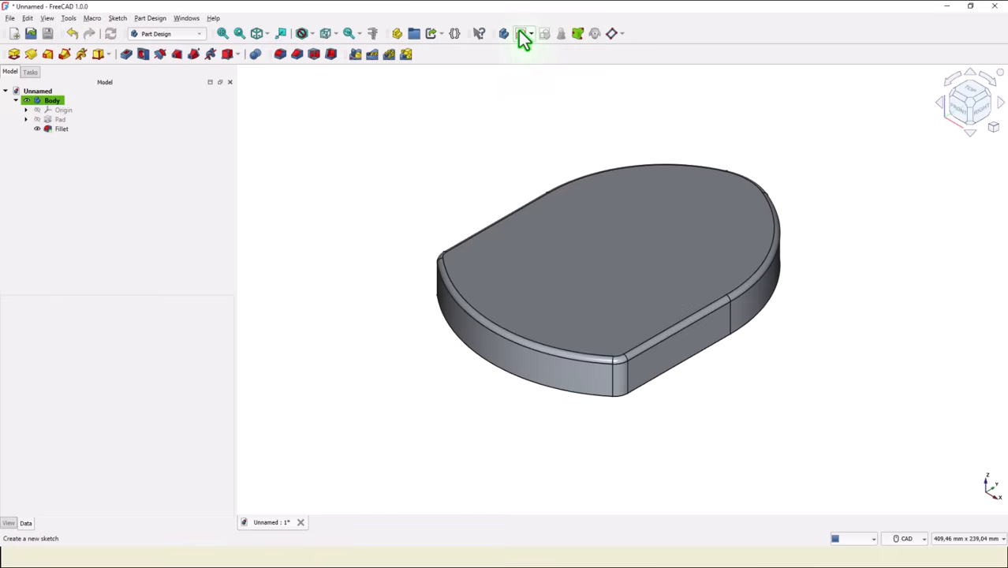
left_click(519, 31)
left_click(629, 112)
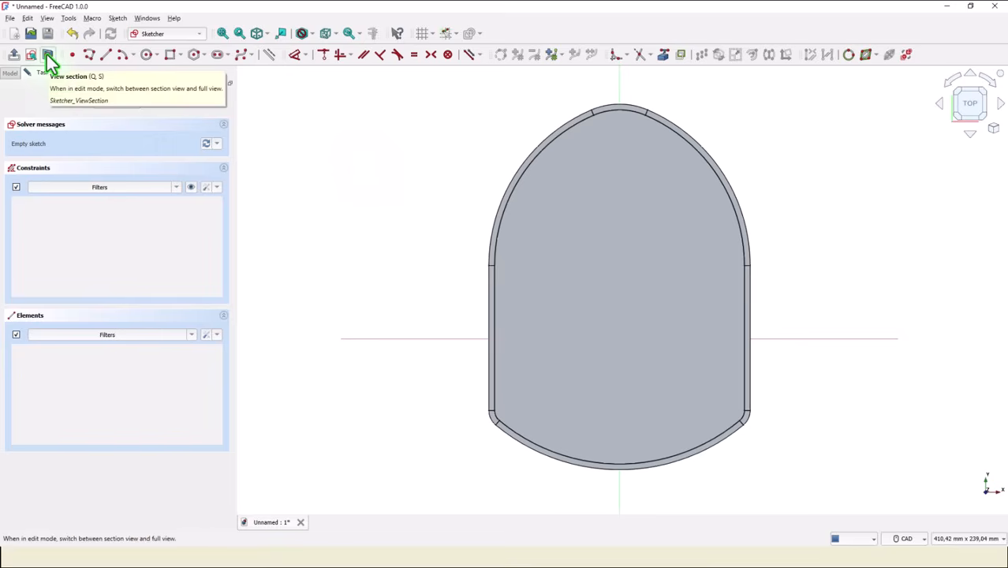
left_click(48, 55)
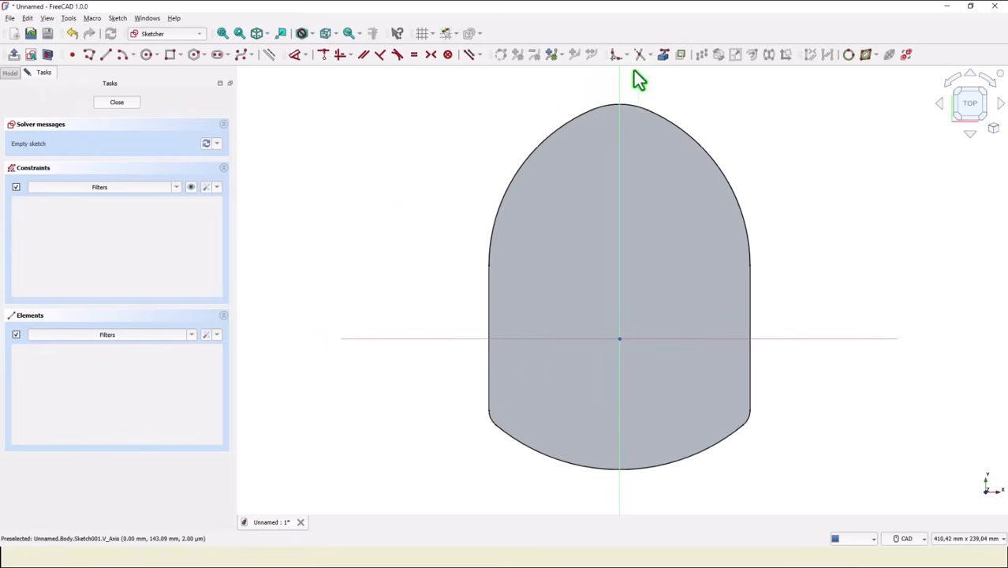
Project the two lower corner arcs of the body into the sketch as external geometry.
left_click(663, 55)
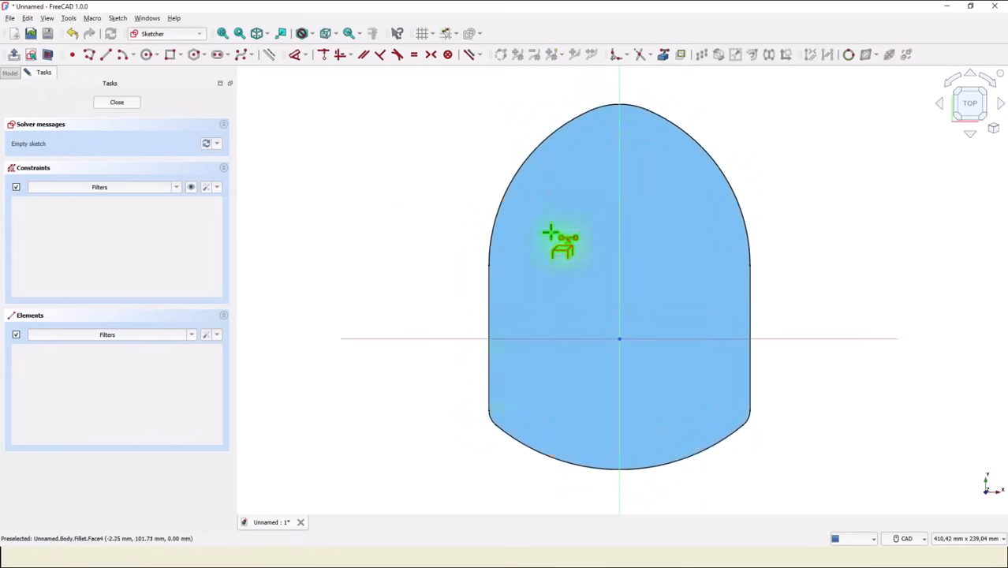
left_click(489, 422)
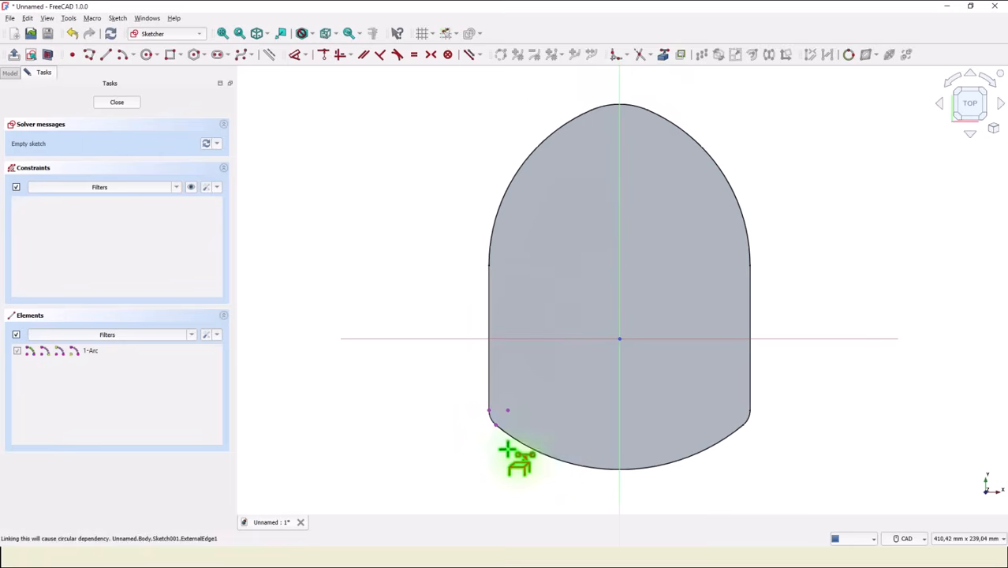
left_click(750, 423)
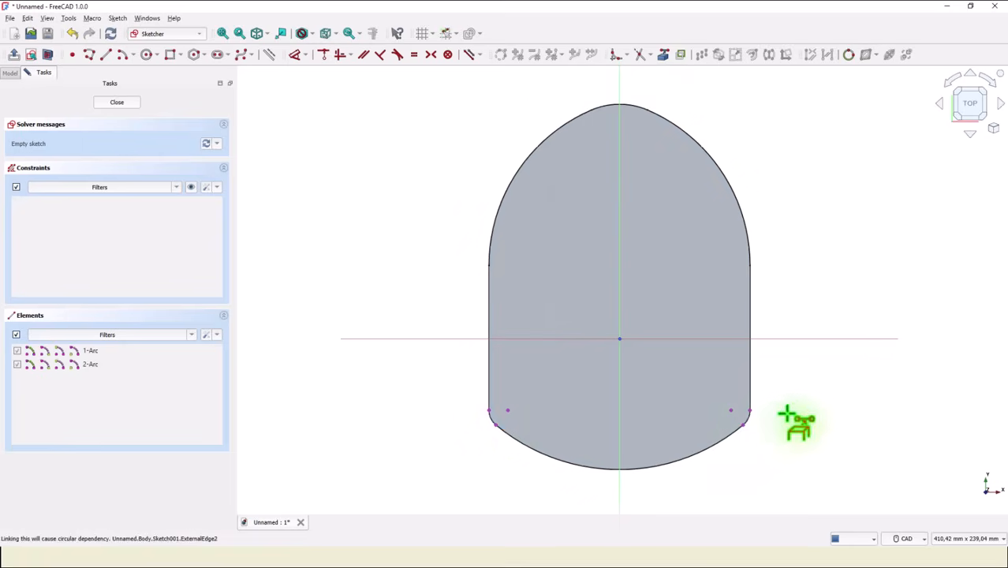
Draw a 20 mm diameter circle centred on each projected lower corner arc, passing through the arc's endpoint.
left_click(147, 55)
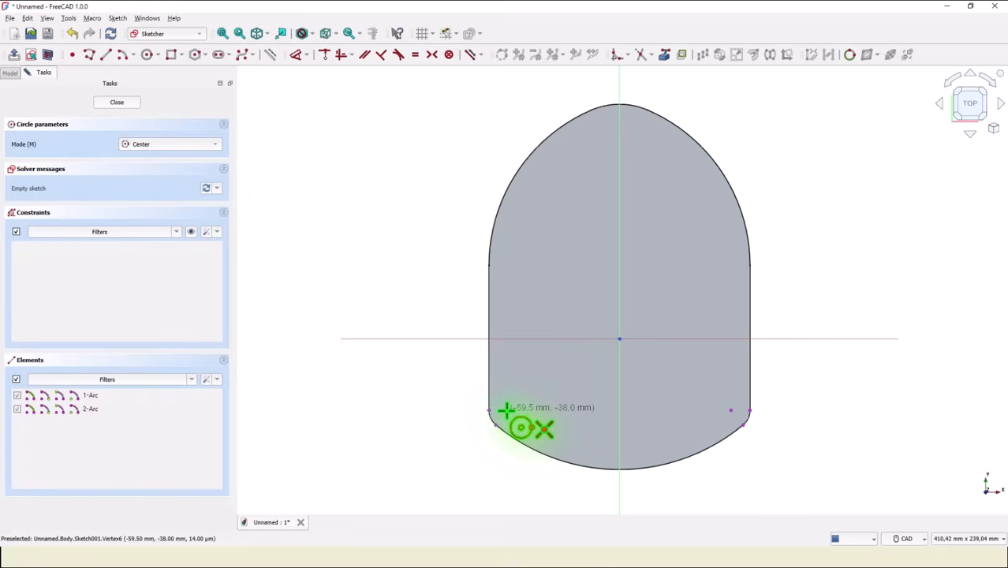
left_click(505, 412)
left_click(494, 424)
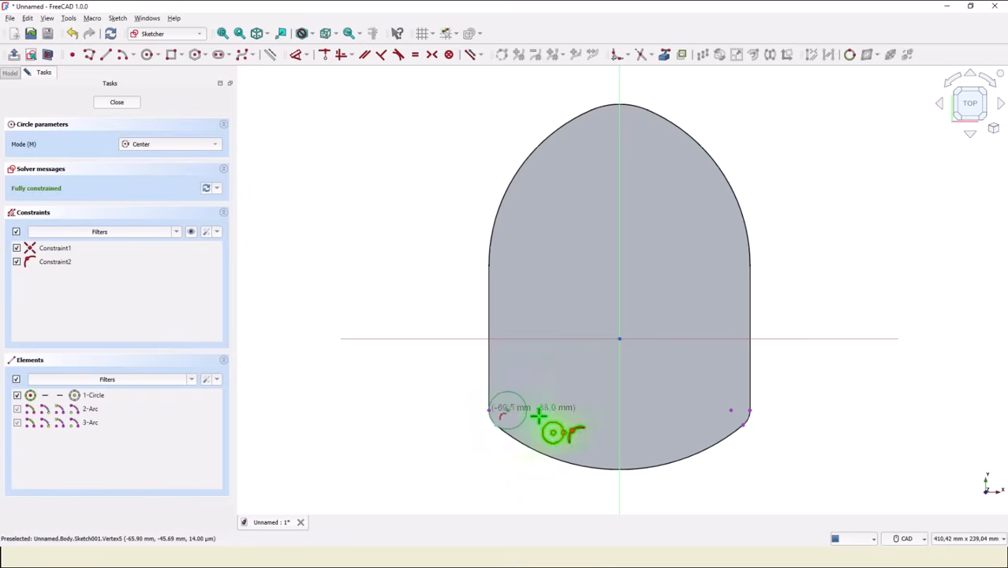
left_click(732, 410)
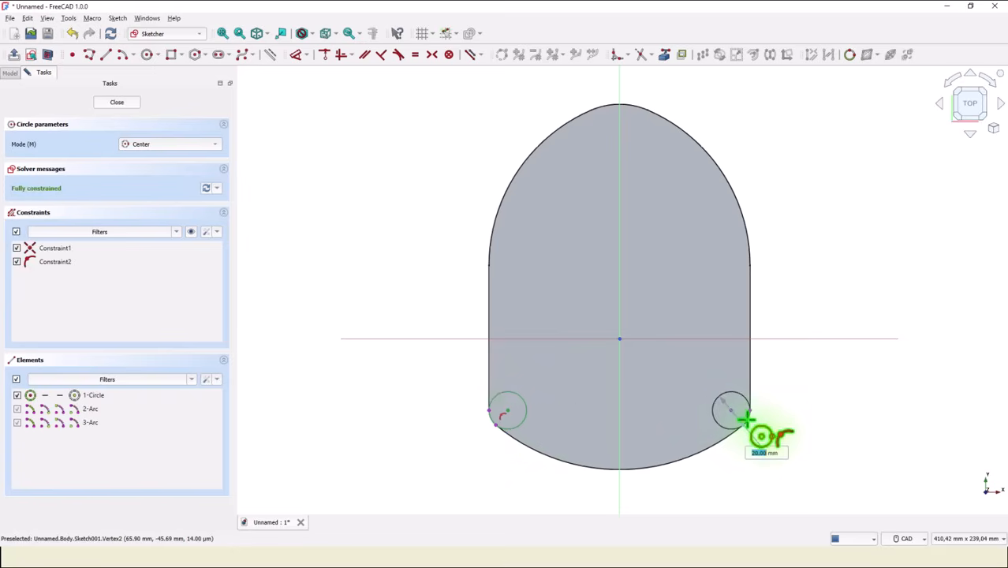
left_click(743, 423)
Draw two free circles in the upper half of the outline, one on each side of the vertical axis.
left_click(558, 226)
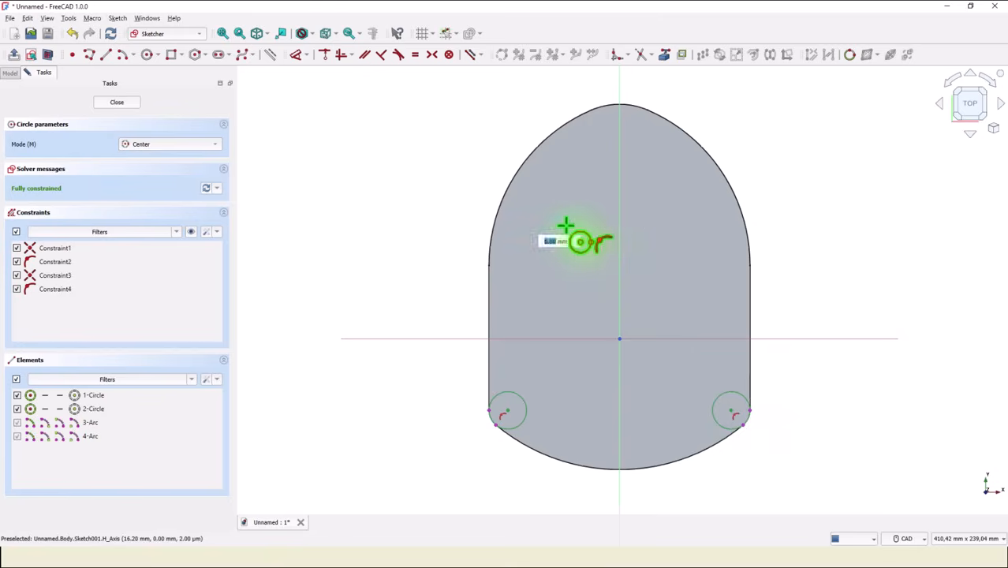
left_click(578, 227)
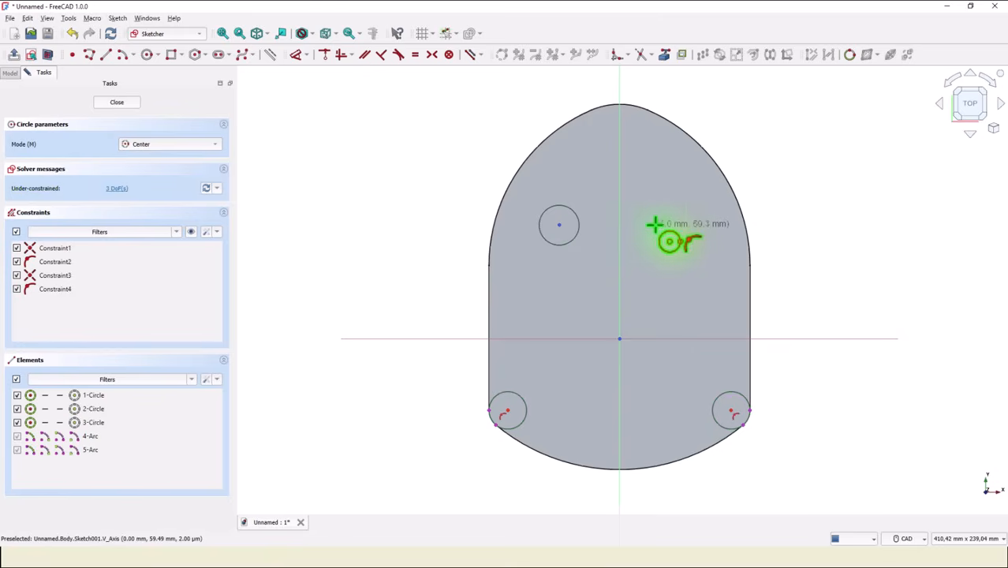
left_click(661, 223)
left_click(675, 224)
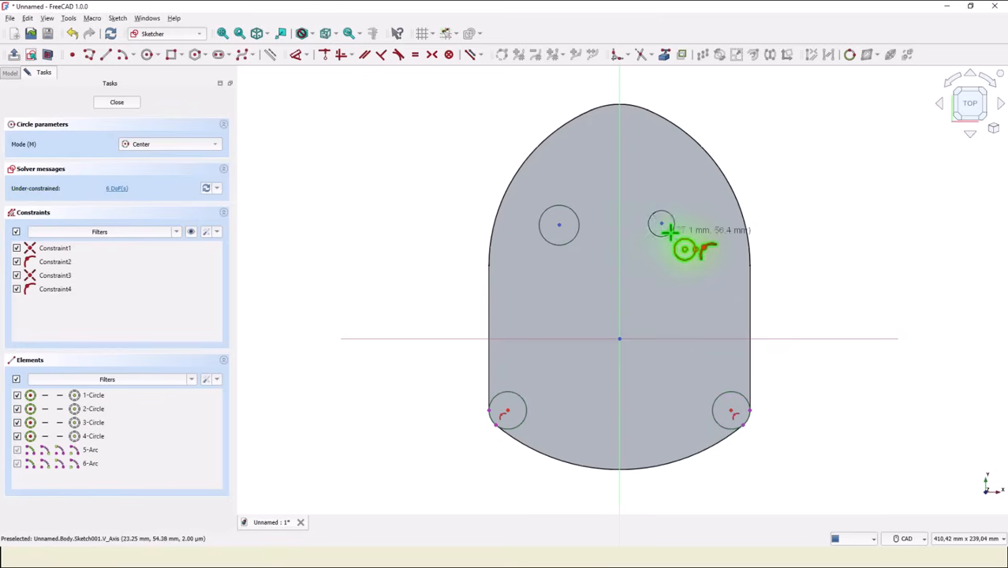
Constrain both upper circles to be equal in size to the lower-left corner circle.
left_click(415, 55)
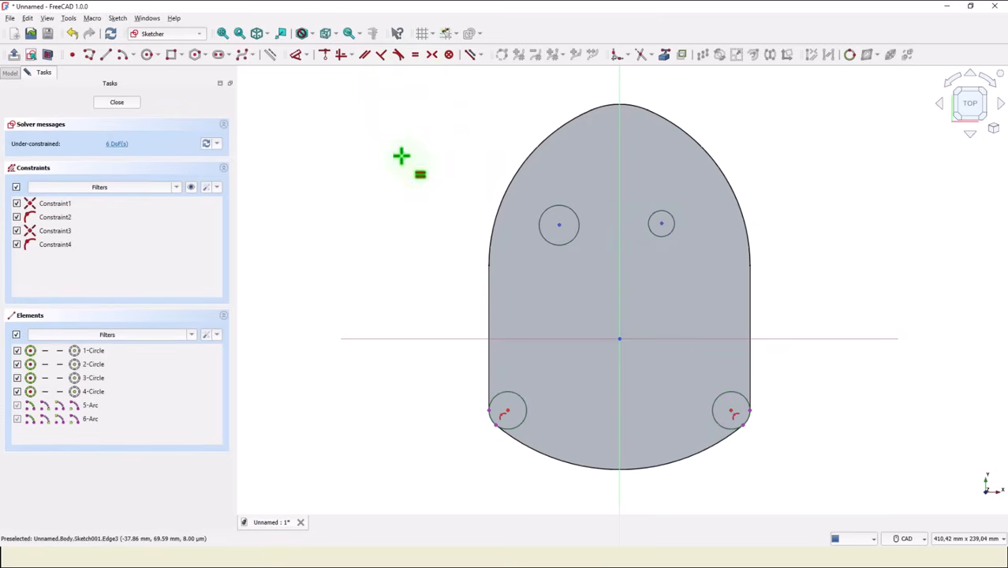
left_click(551, 247)
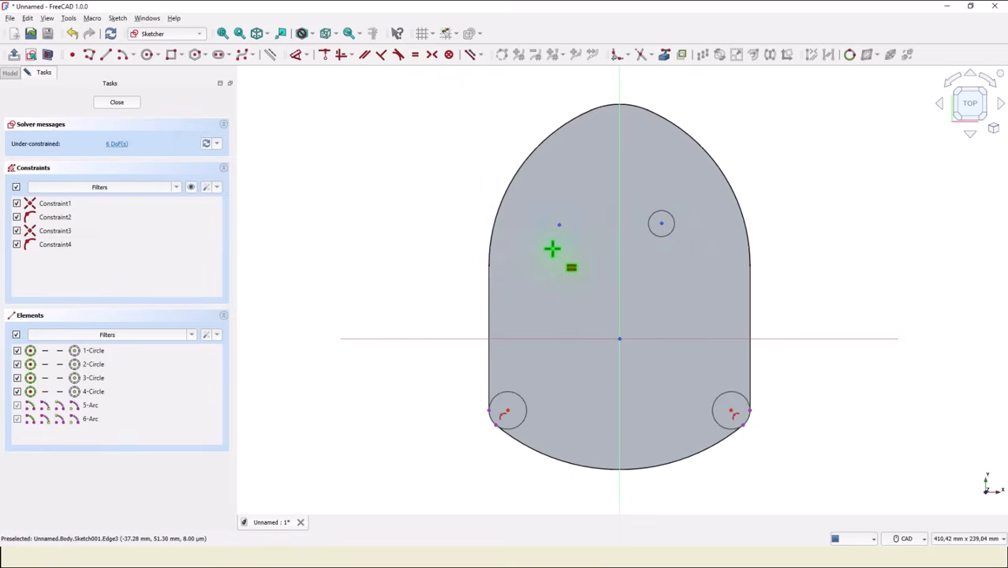
left_click(520, 392)
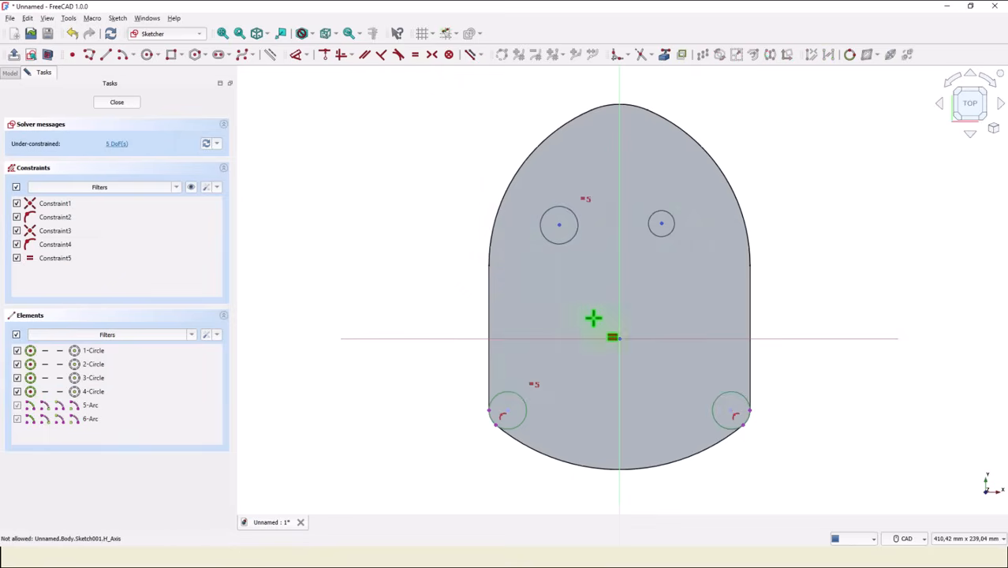
left_click(658, 241)
left_click(512, 406)
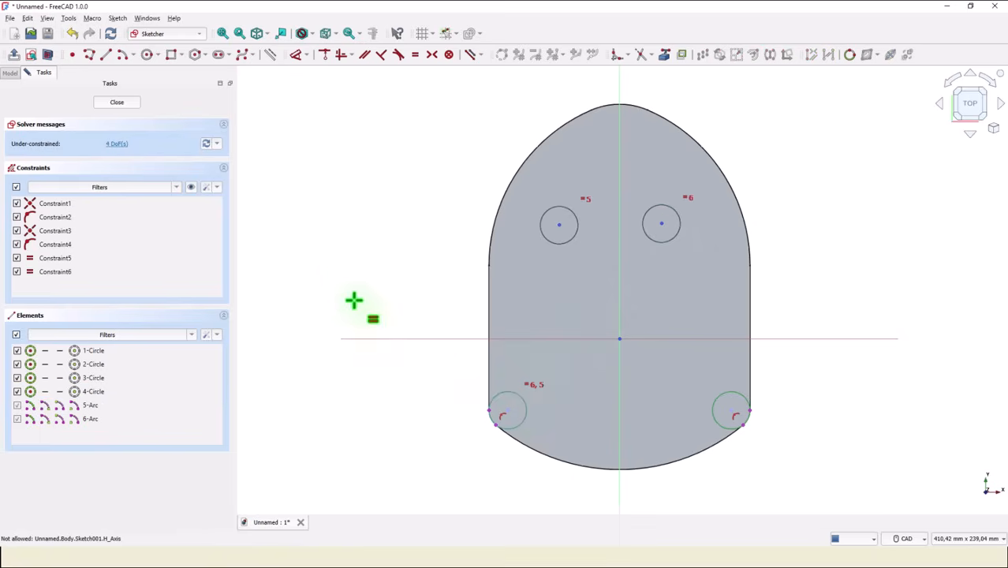
Make the centres of the two upper circles symmetric about the vertical axis.
left_click(432, 55)
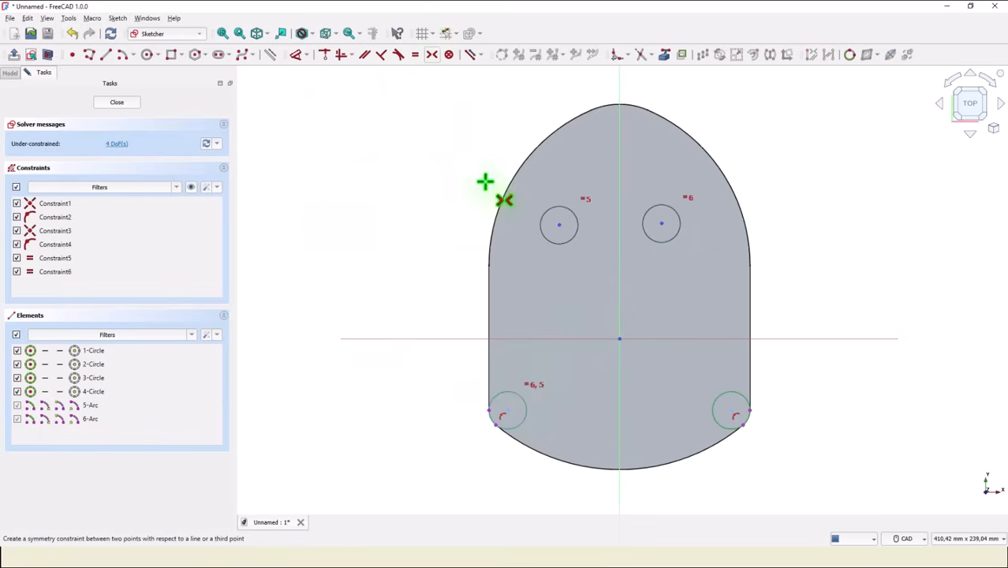
left_click(651, 228)
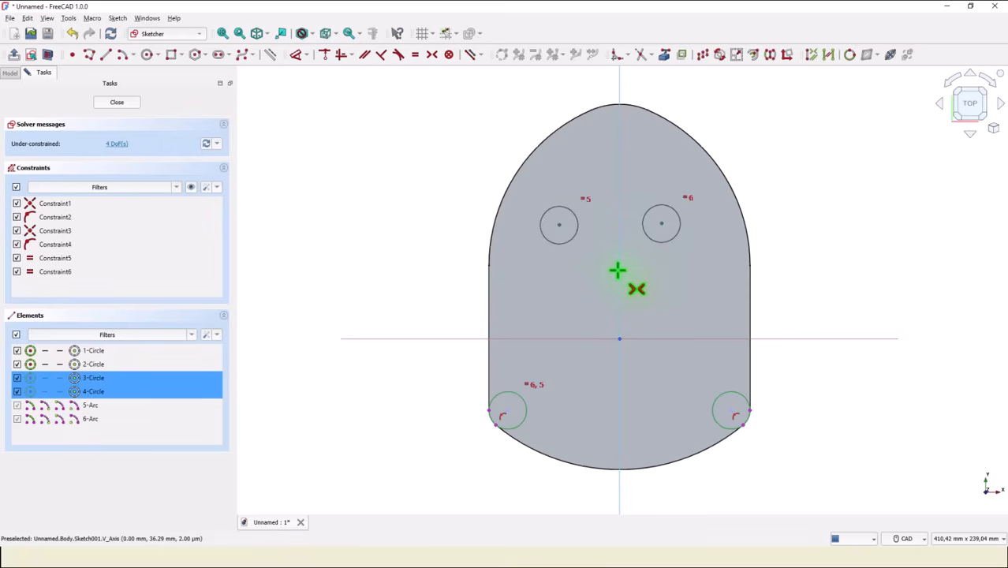
left_click(619, 270)
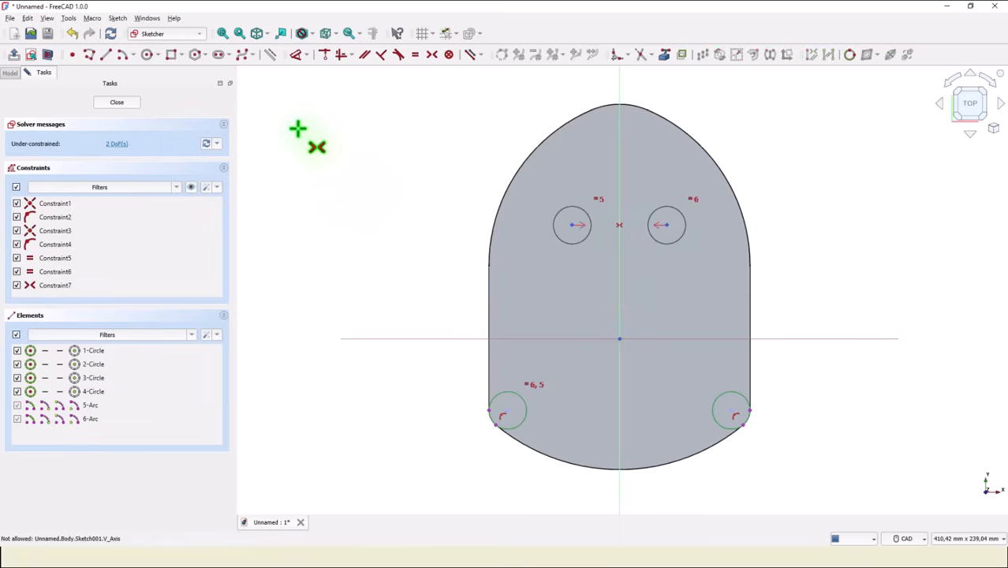
Dimension the horizontal distance between the centres of the two upper circles as 97 mm.
left_click(295, 54)
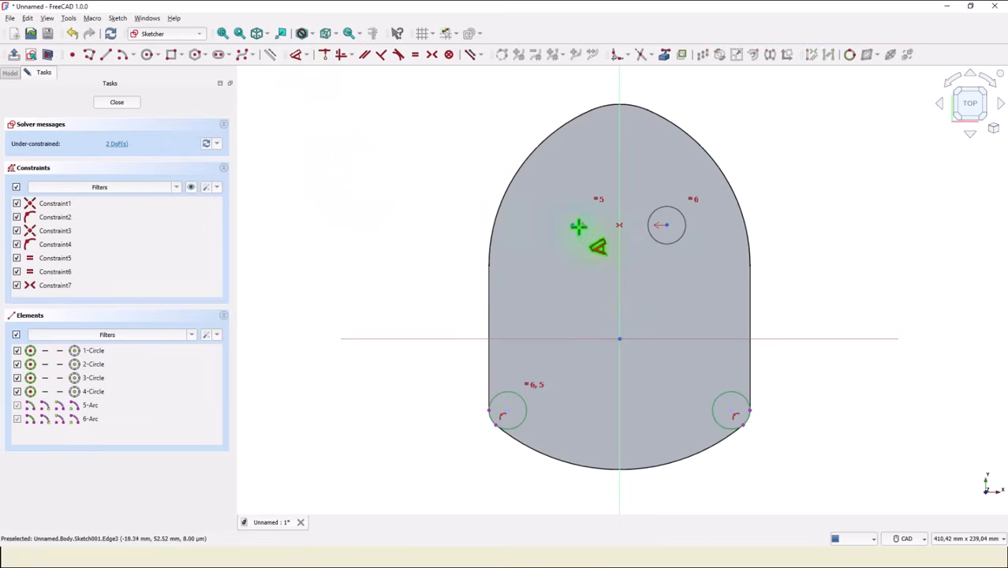
left_click(576, 226)
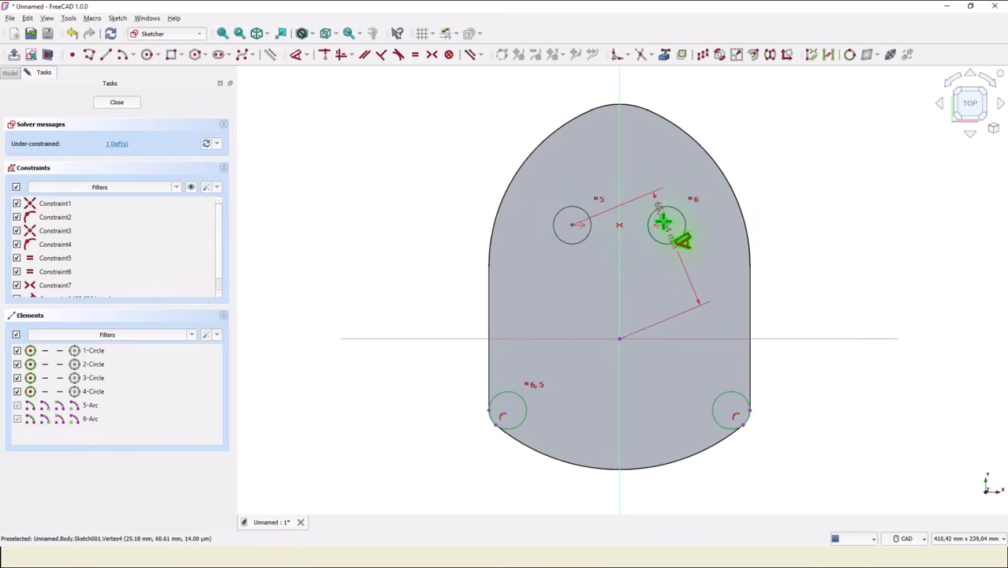
left_click(667, 225)
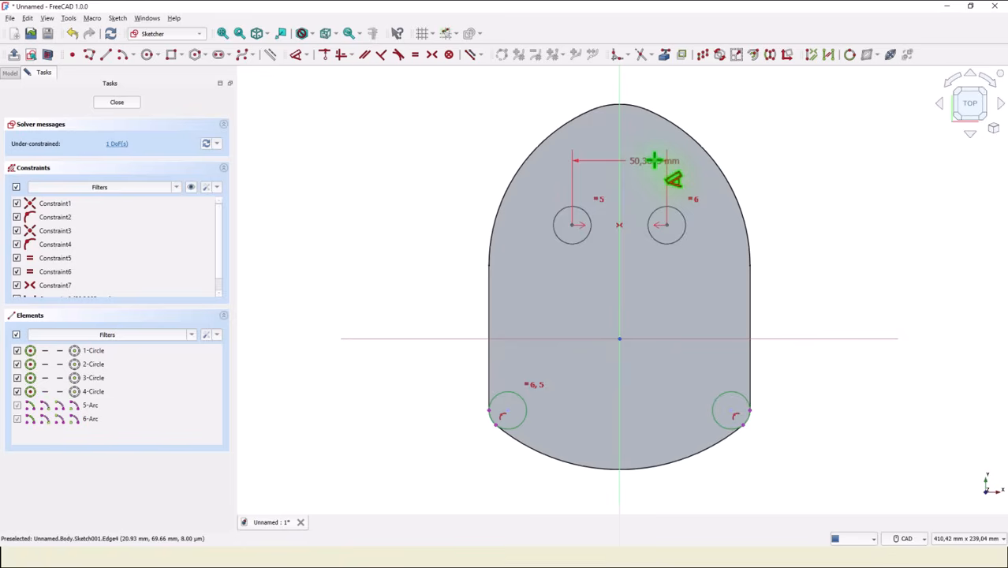
left_click(654, 161)
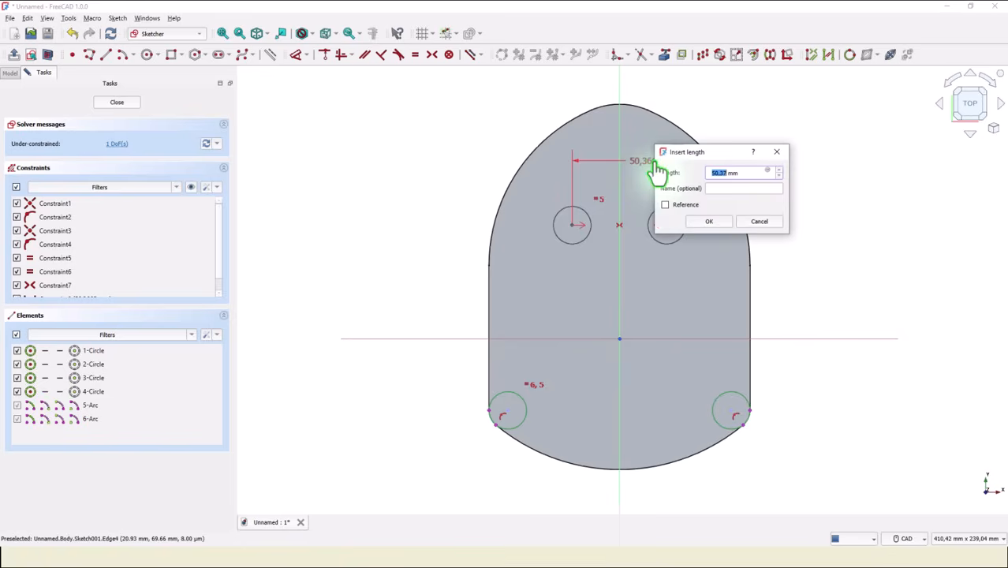
key("Return")
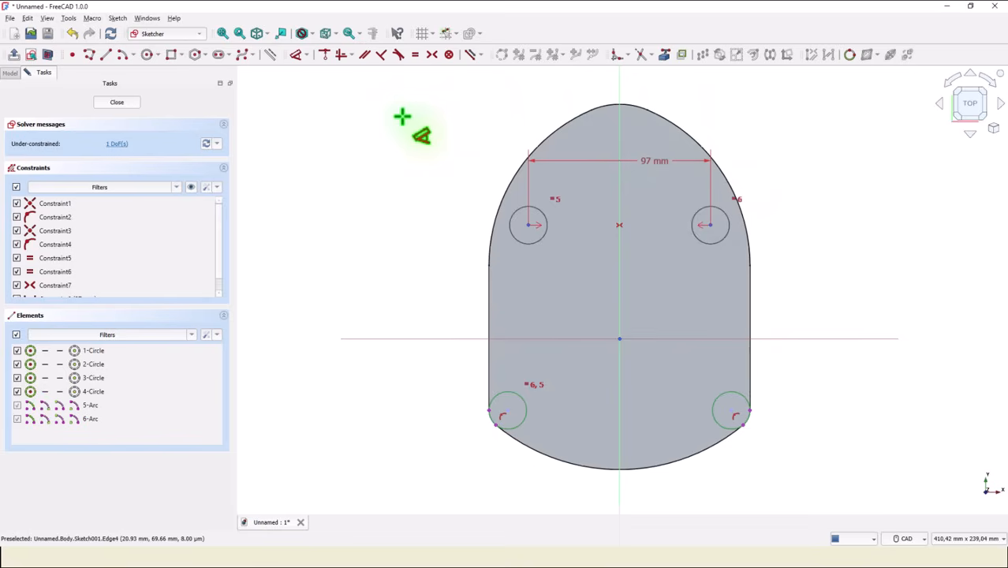
Project the body's top arc as external geometry, set the vertical distance from its centre to the upper-right circle's centre to 35 mm, and close the sketch.
left_click(664, 55)
left_click(631, 106)
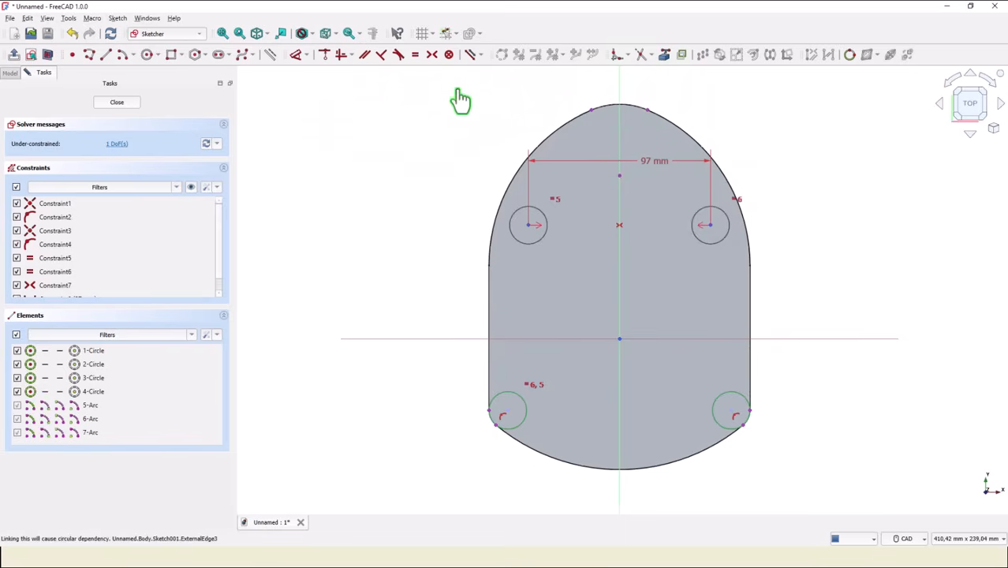
left_click(297, 54)
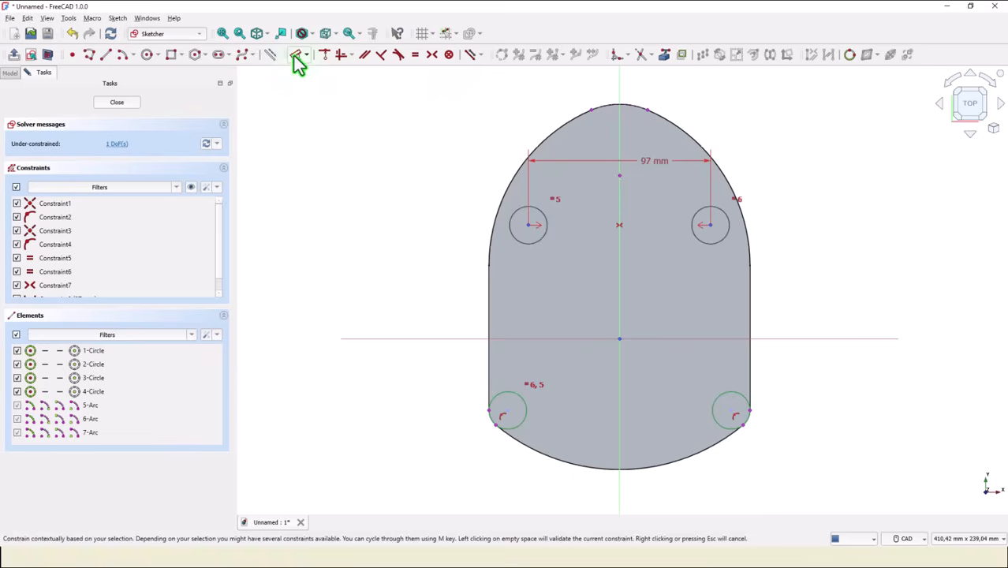
left_click(710, 225)
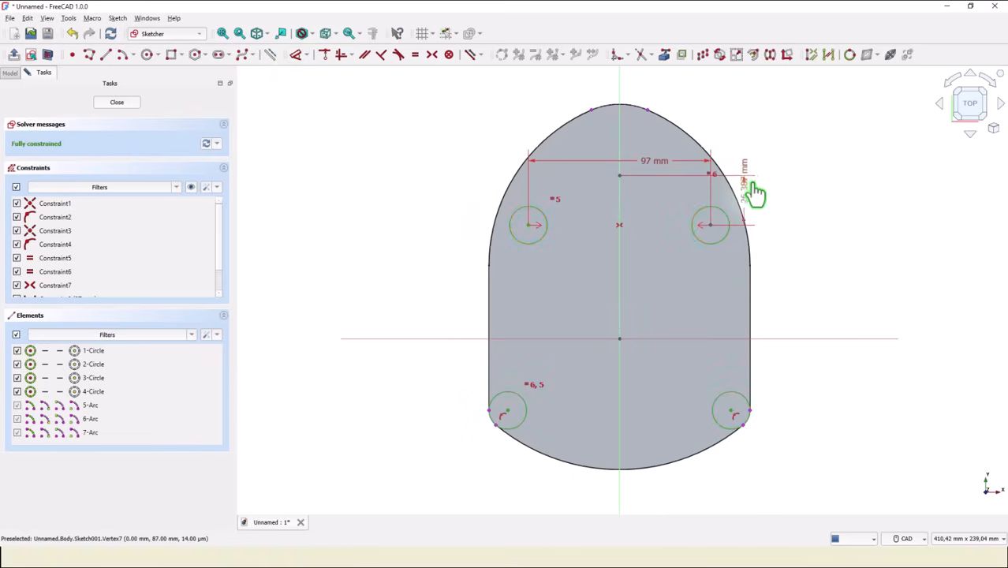
left_click(780, 195)
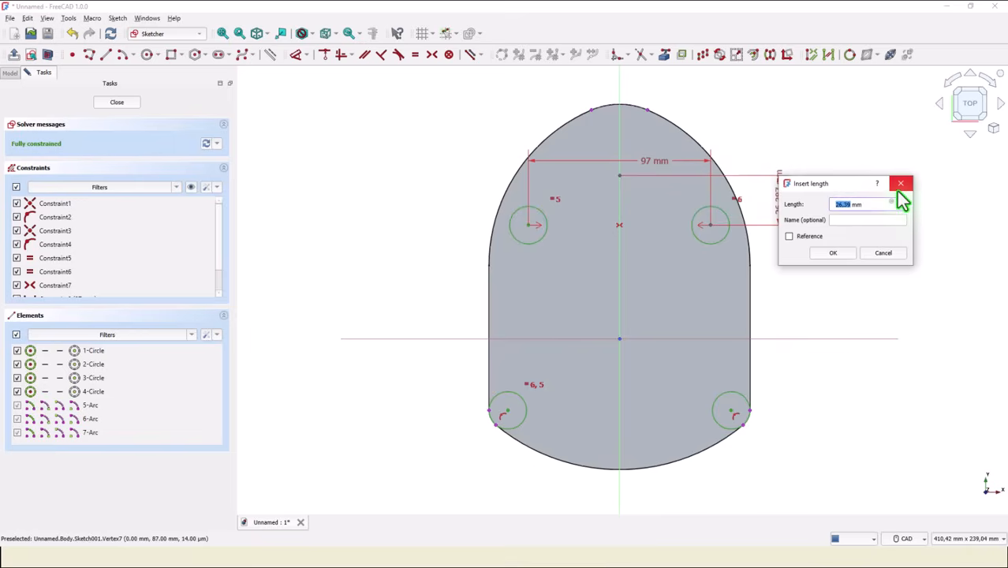
type("35")
key("Return")
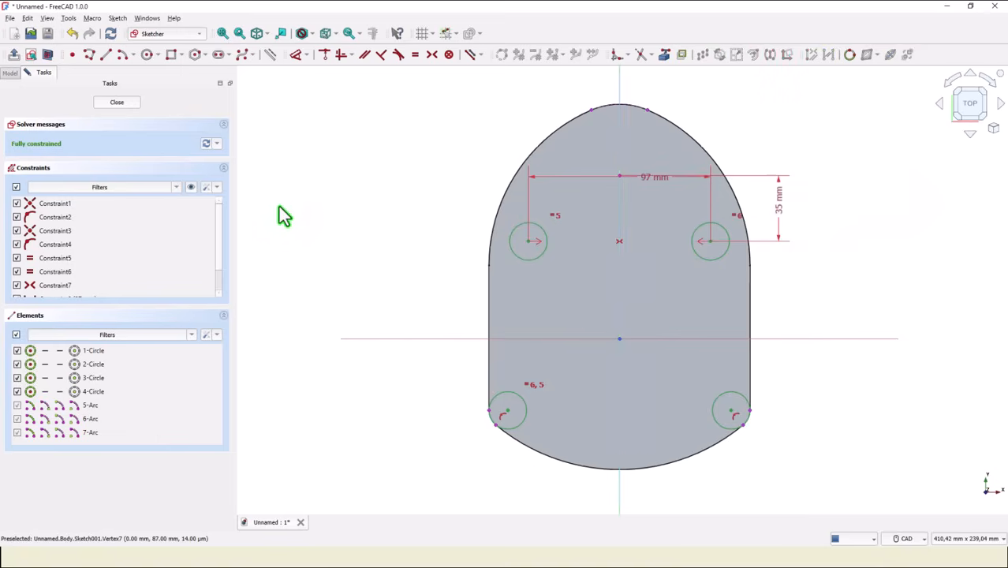
left_click(113, 104)
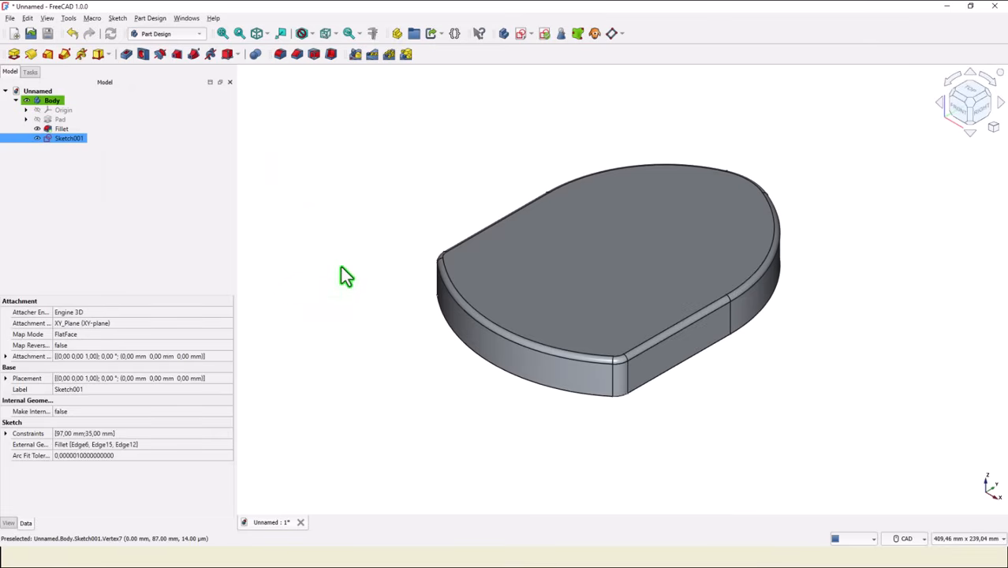
Pad the sketch of the four boss circles to a length of 28 mm.
middle_click_drag(363, 259, 418, 306)
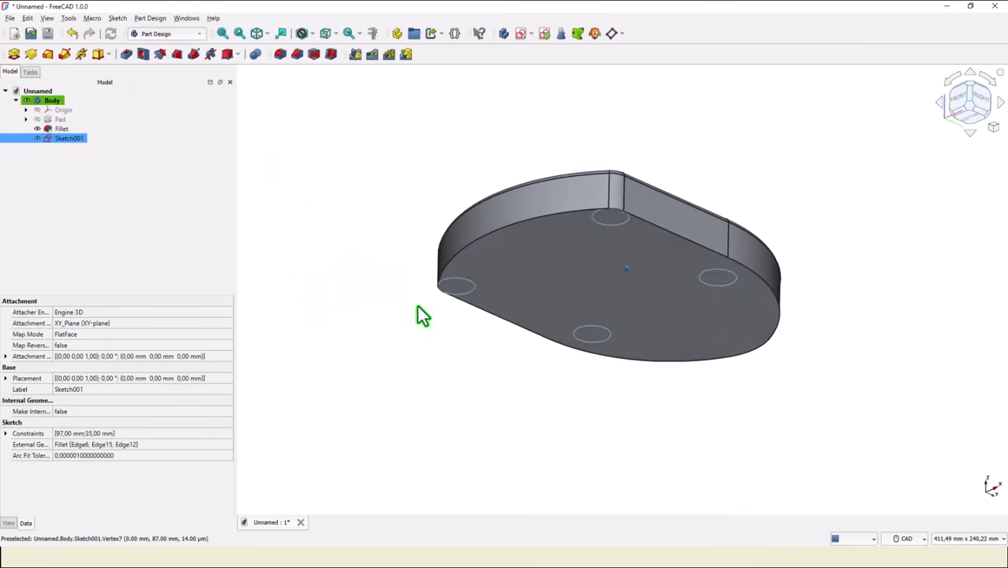
middle_click_drag(586, 251, 419, 190)
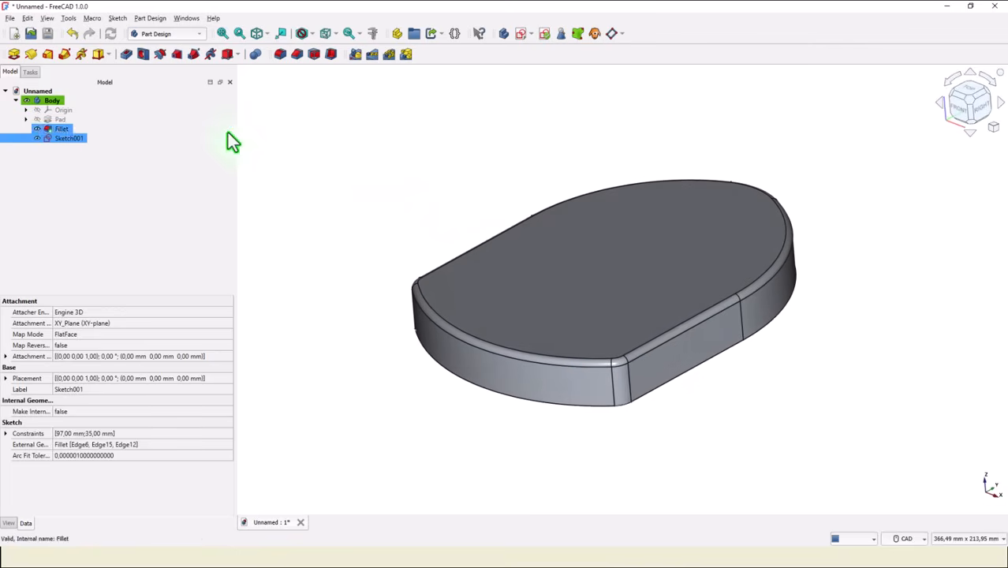
left_click(15, 56)
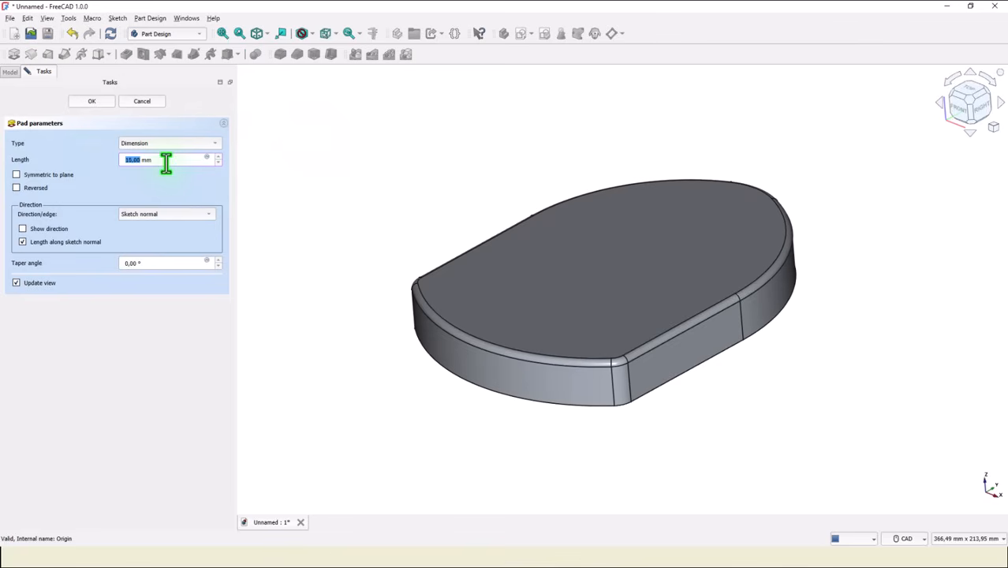
scroll(166, 161, "up", 20)
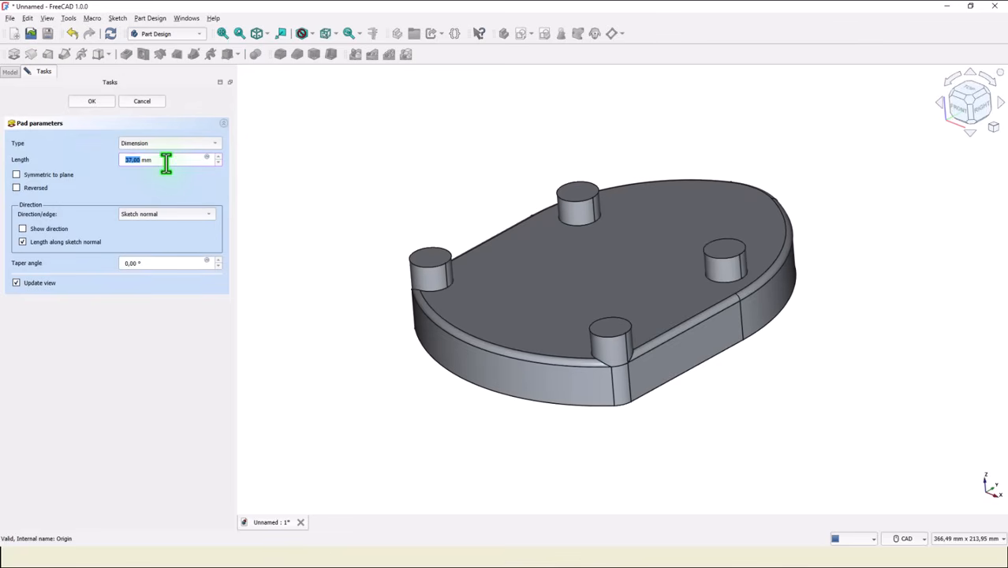
scroll(165, 161, "up", 4)
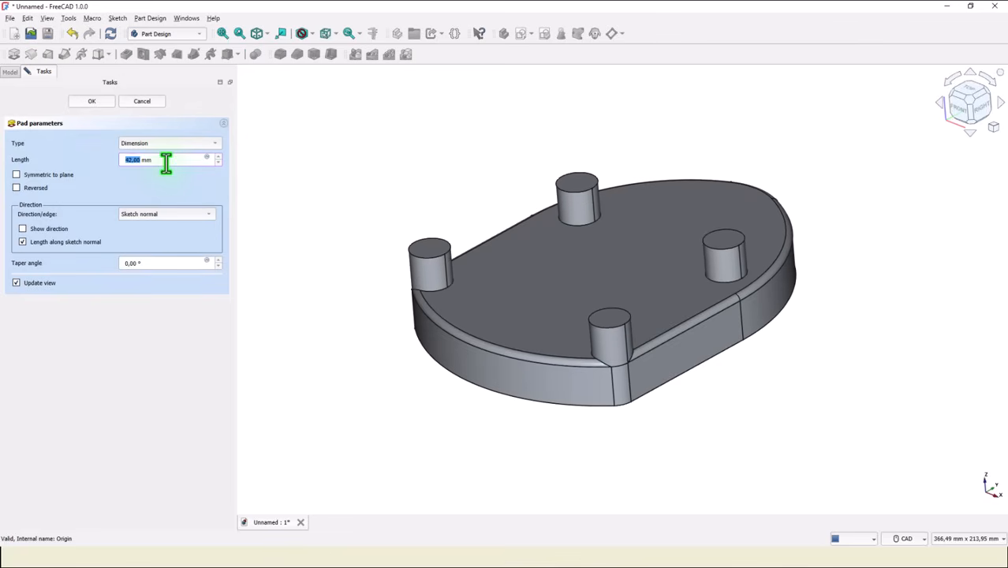
scroll(166, 162, "down", 5)
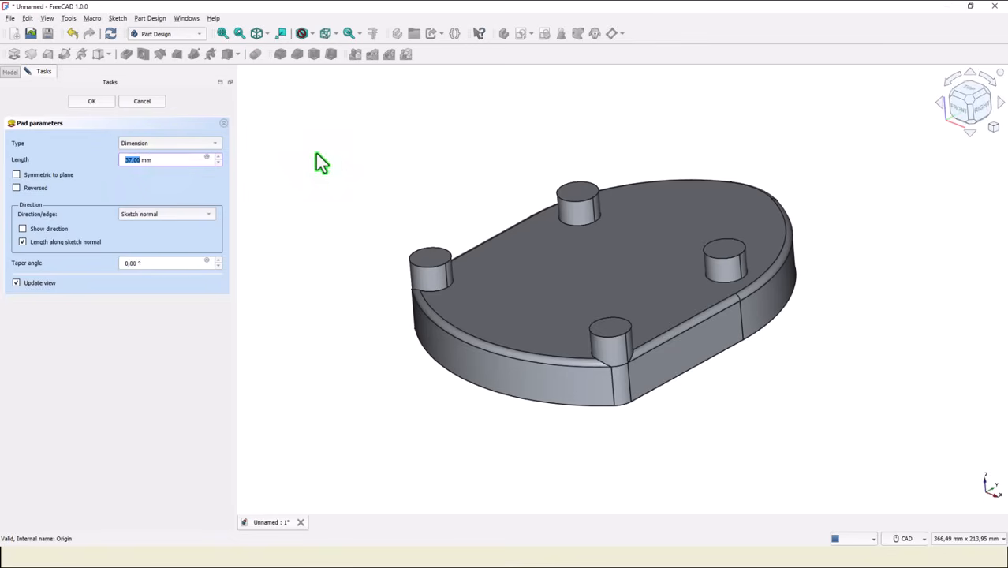
type("28")
key("Return")
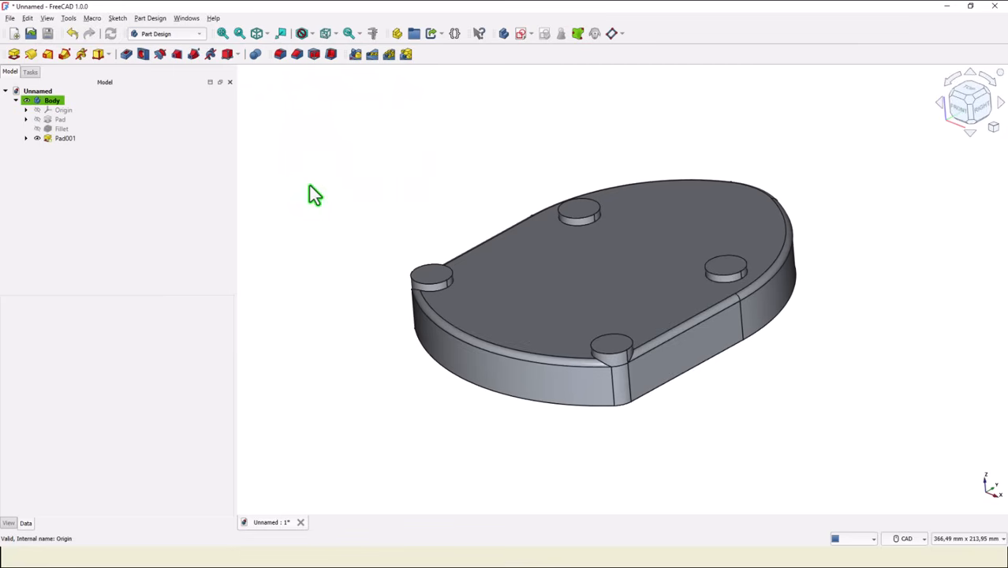
Create a new sketch on the XY base plane of the body.
key("0")
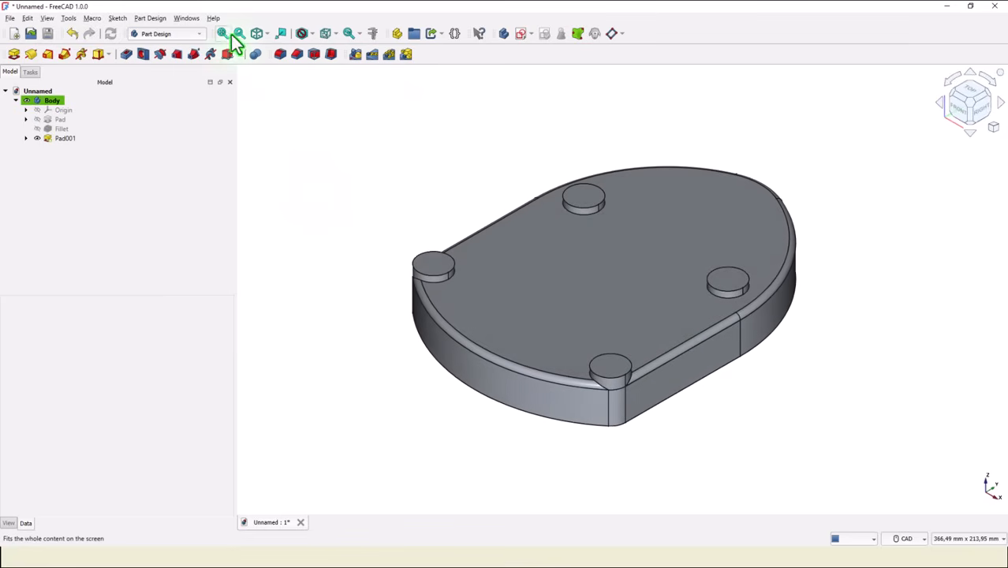
left_click(221, 34)
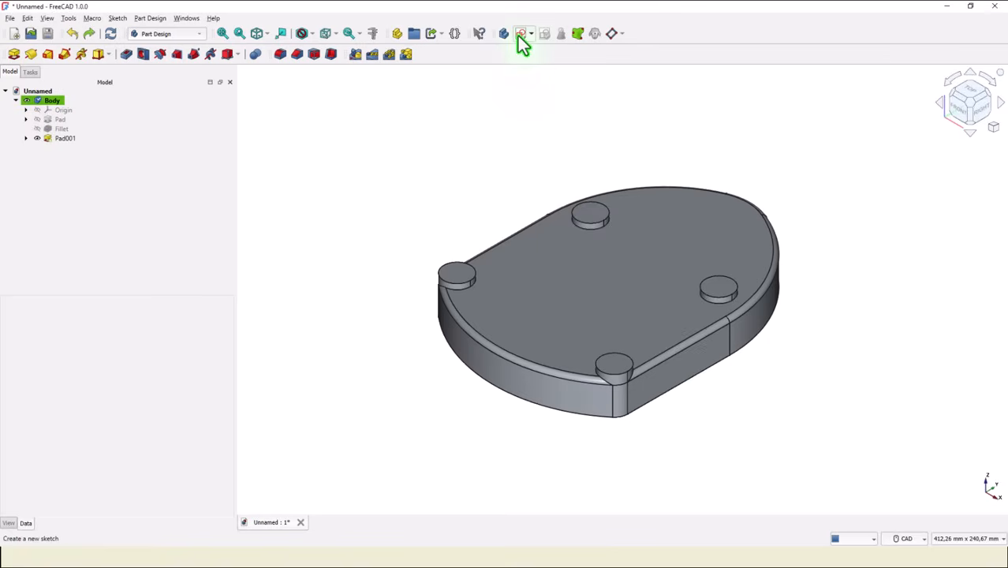
left_click(518, 35)
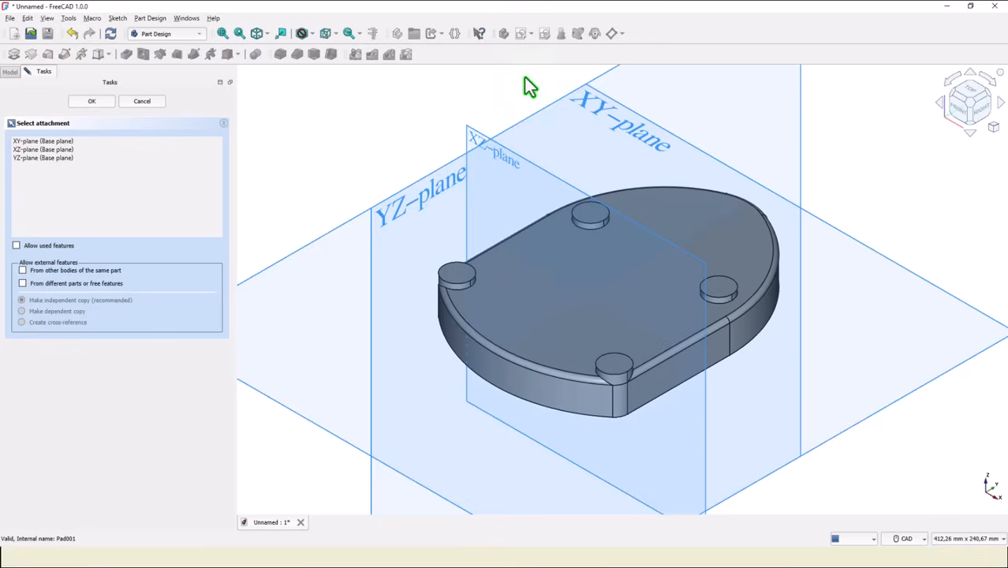
left_click(600, 111)
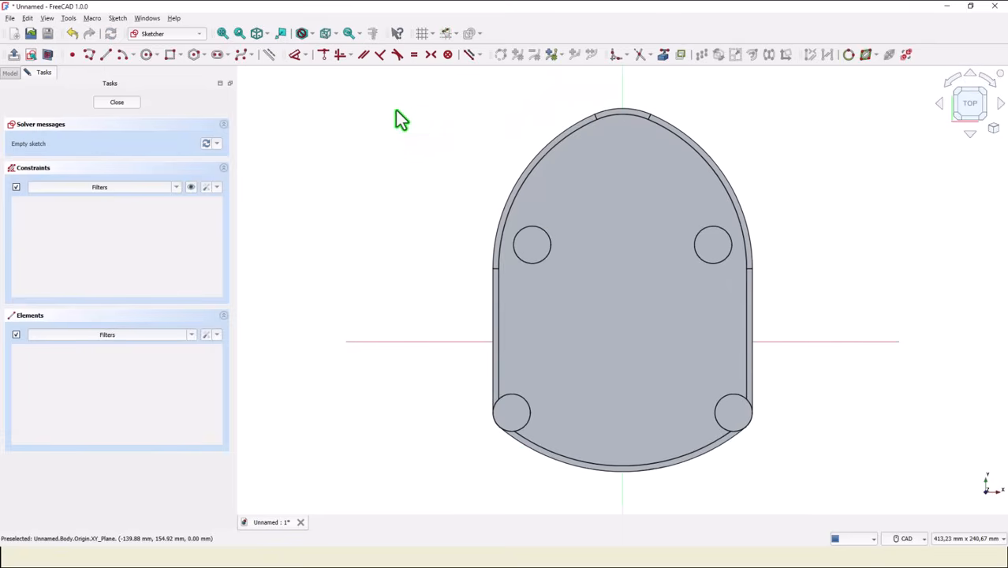
Project the arc at the body's upper end as external geometry and switch the sketch to section view.
left_click(663, 54)
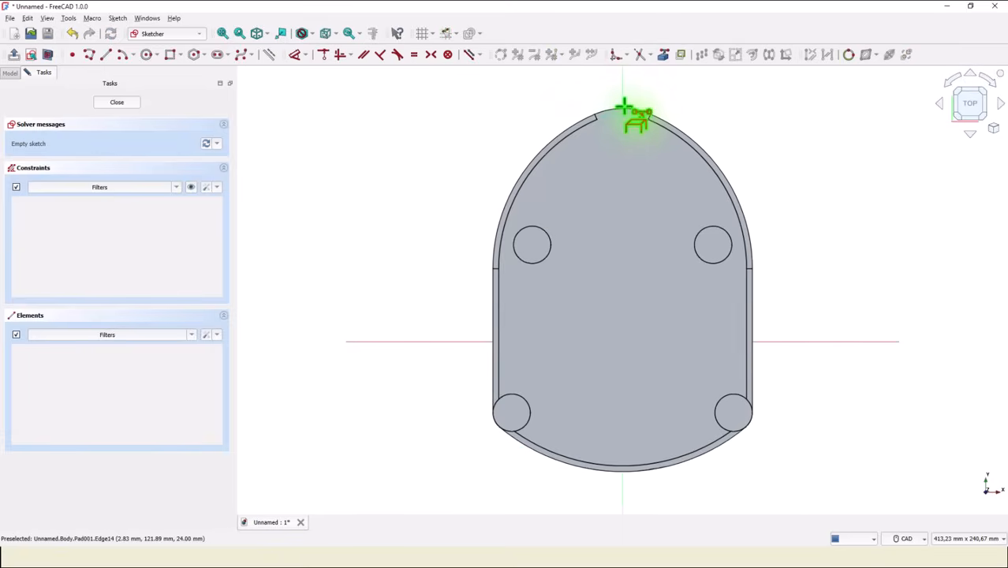
left_click(626, 120)
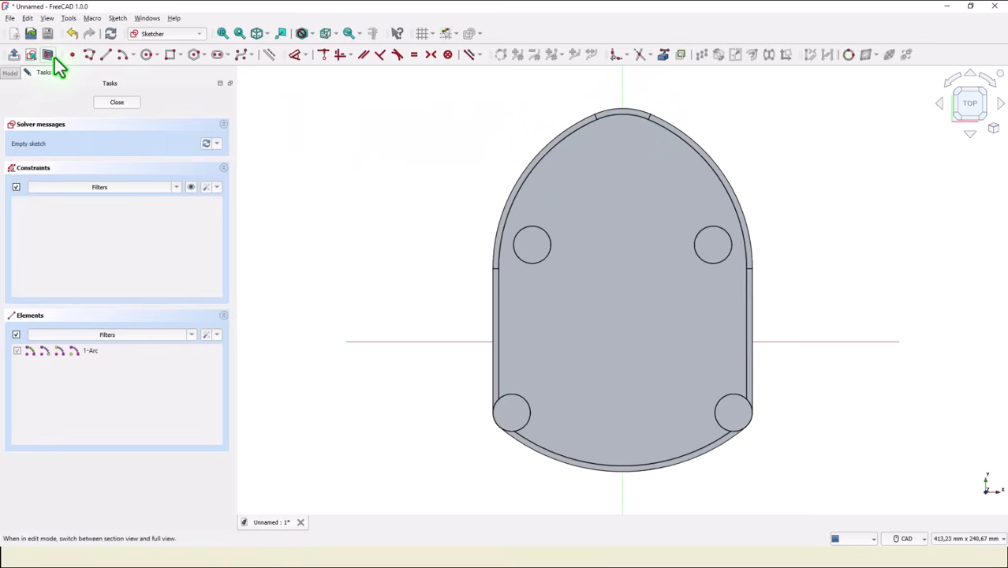
left_click(48, 56)
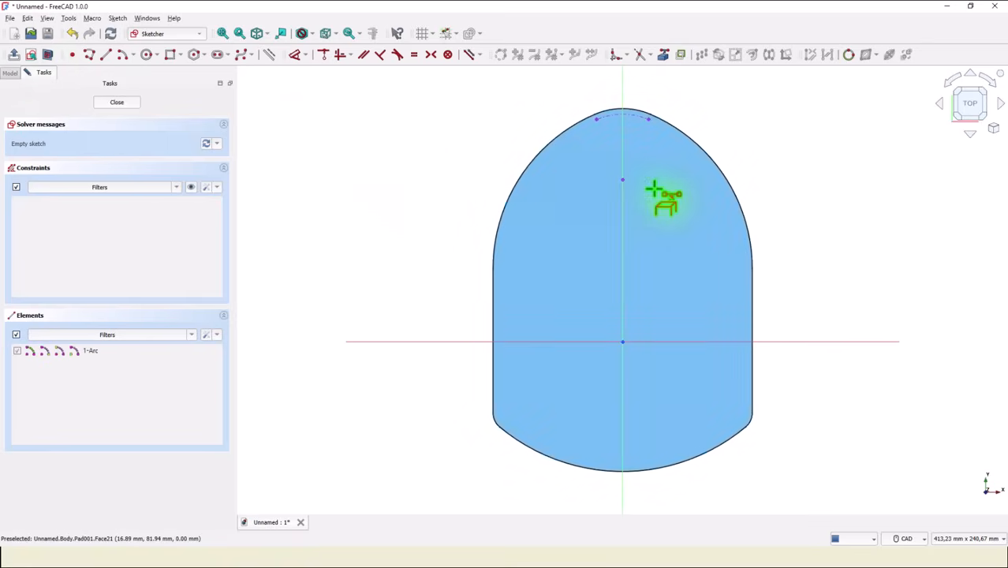
Draw a 57 mm diameter circle centred on the projected arc's centre and close the sketch.
left_click(146, 55)
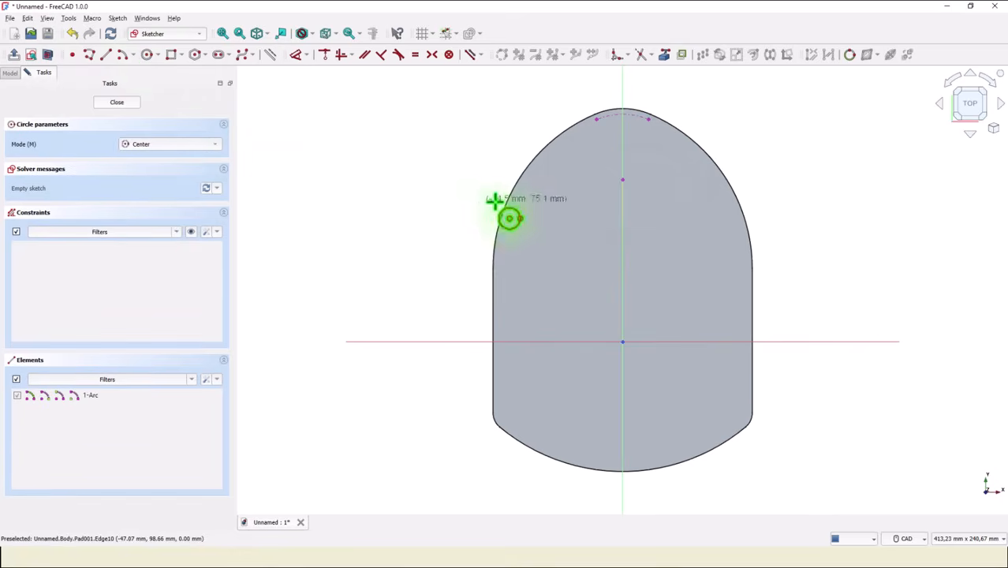
left_click(623, 177)
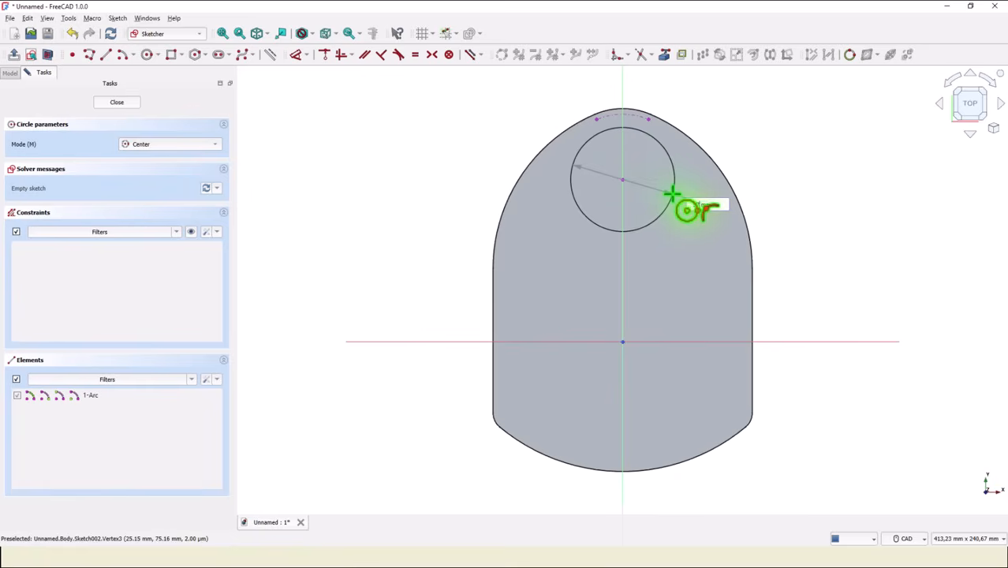
key("Return")
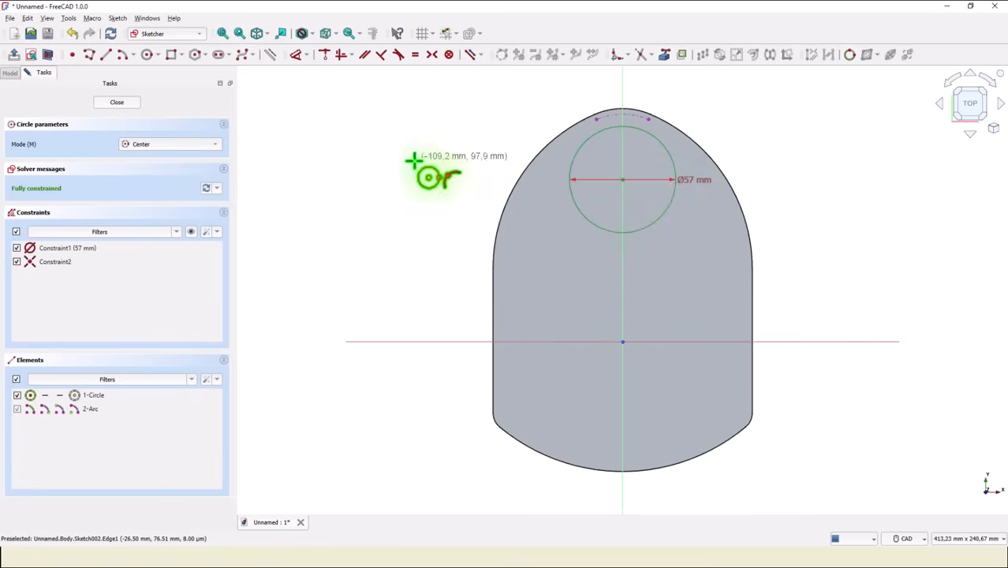
left_click(120, 103)
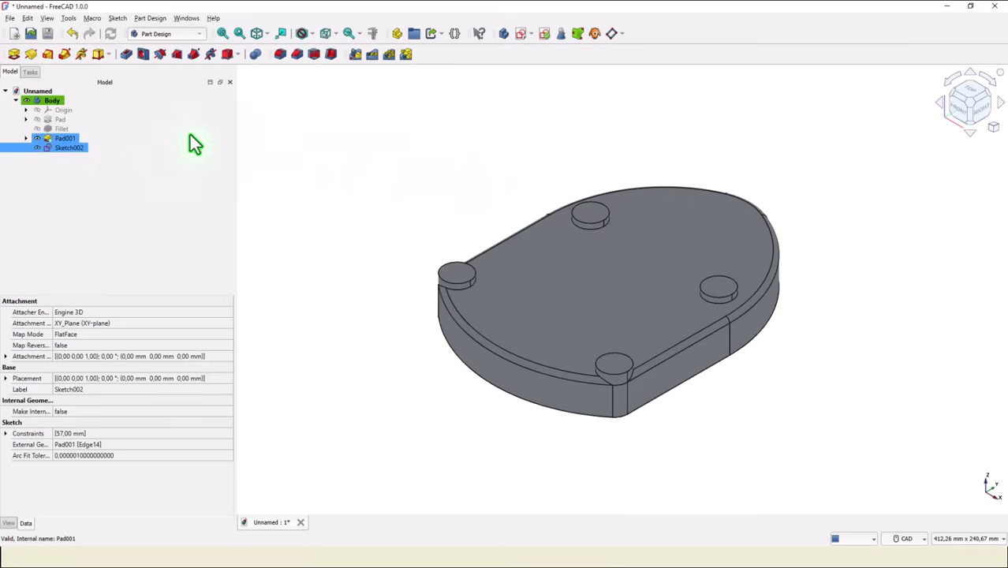
Pad the circle sketch to a length of 67 mm to form the tall cylindrical boss.
left_click(14, 55)
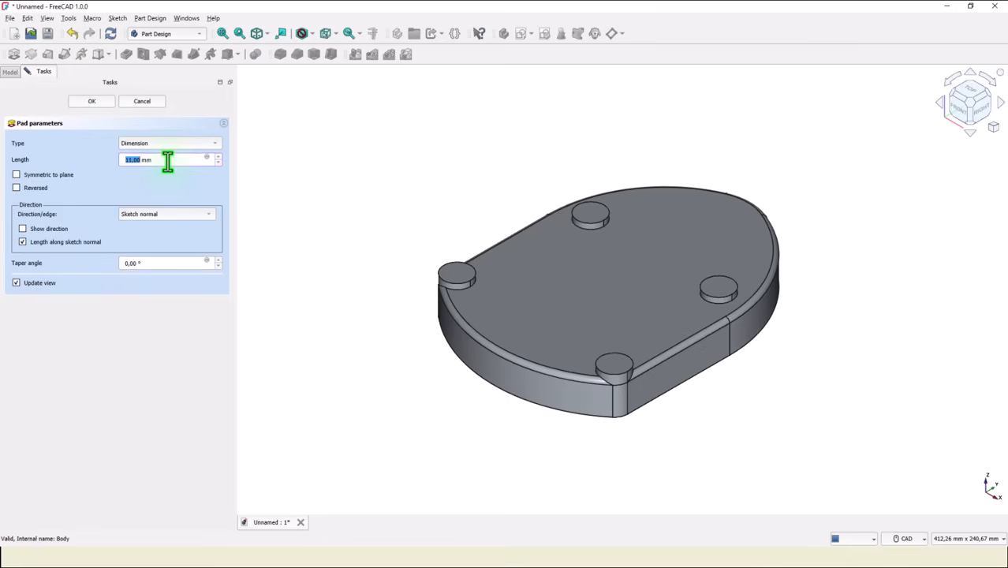
scroll(167, 160, "up", 20)
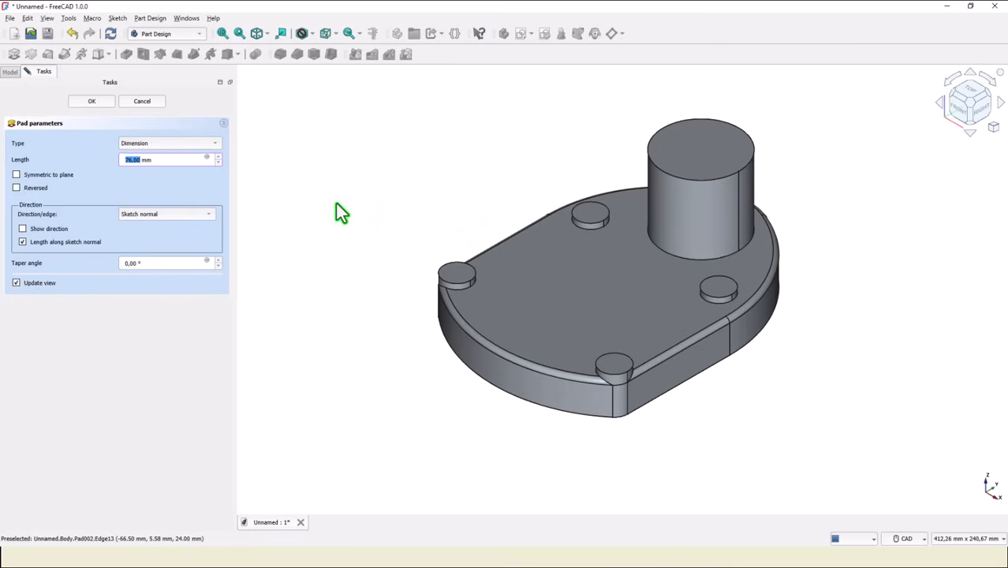
type("60")
key("Return")
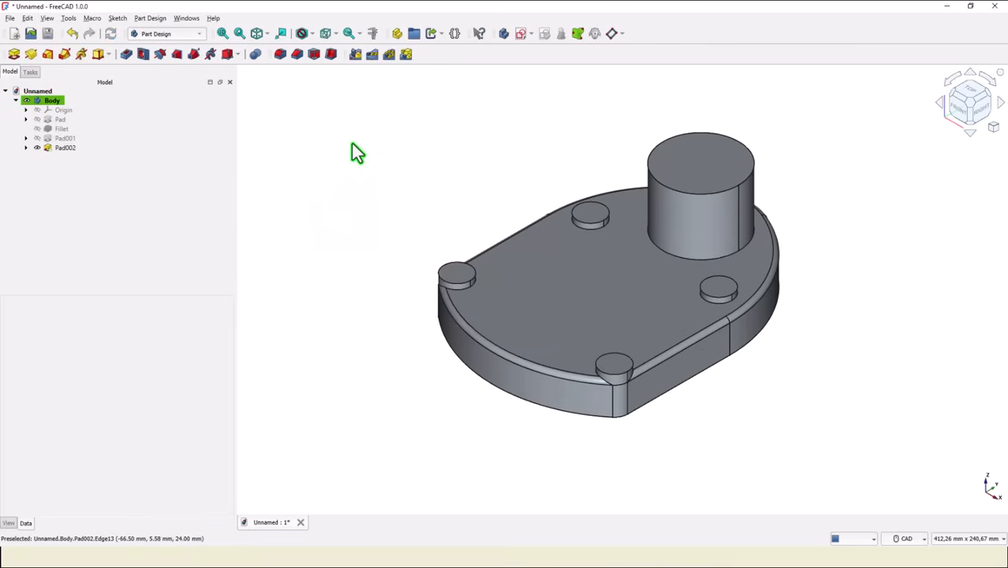
Cut a 46 mm diameter hole through all from the tall cylinder's upper face.
left_click(708, 149)
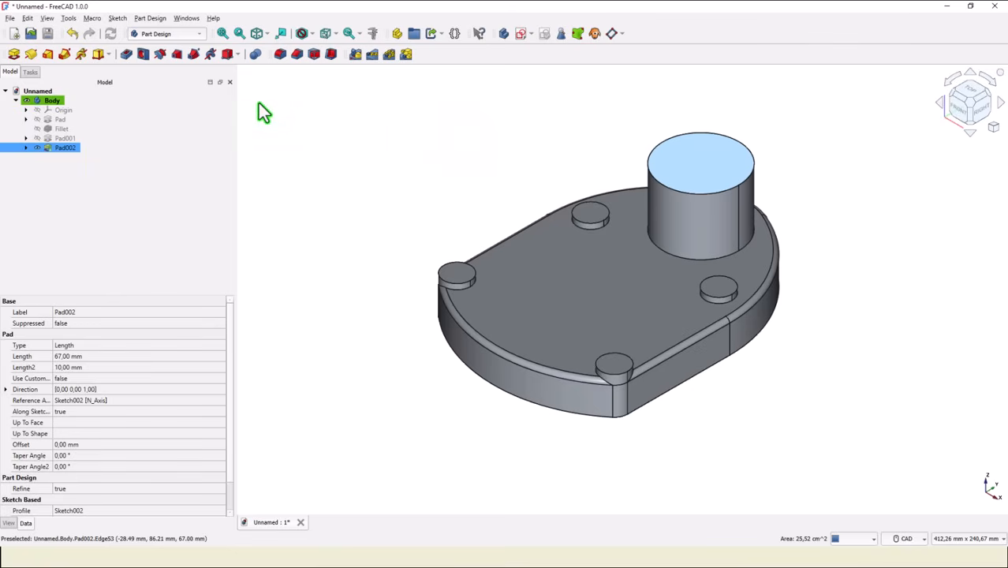
left_click(142, 55)
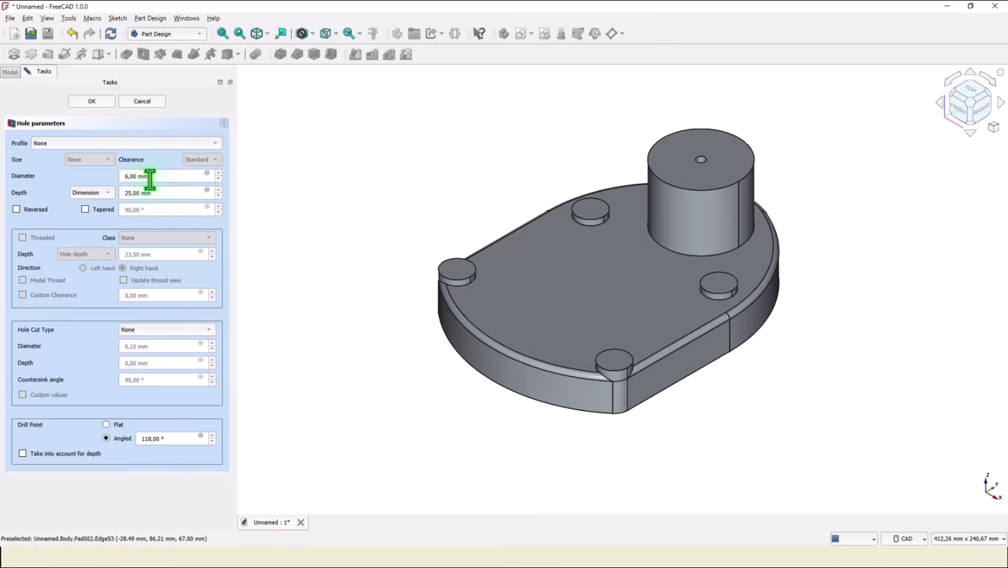
left_click_drag(148, 177, 100, 176)
type("46")
left_click(103, 195)
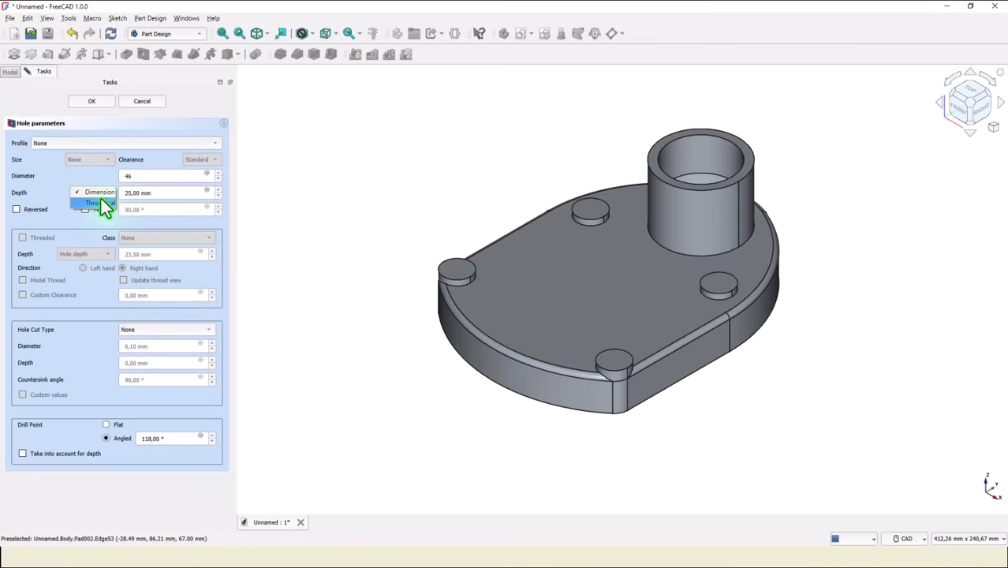
left_click(105, 204)
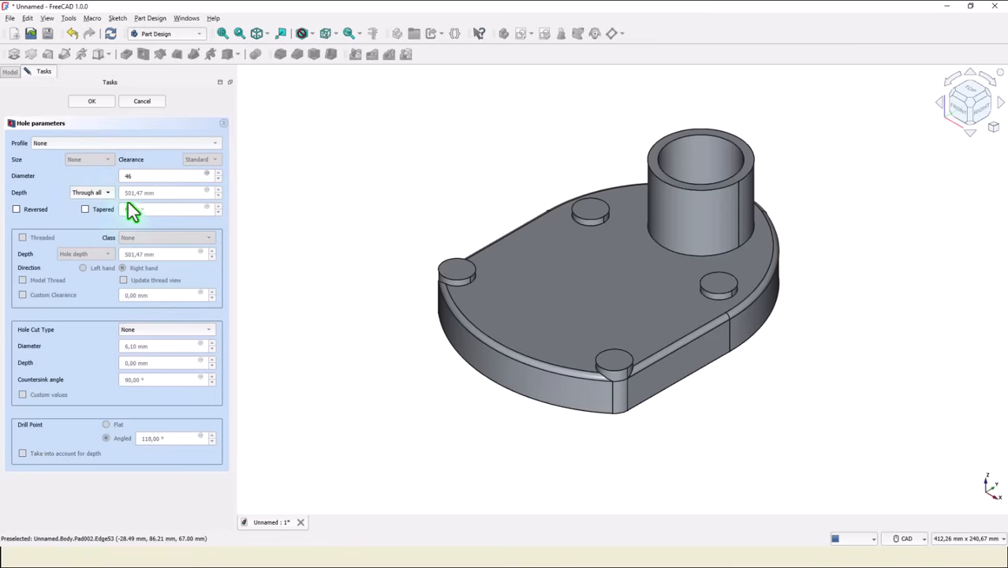
left_click(87, 103)
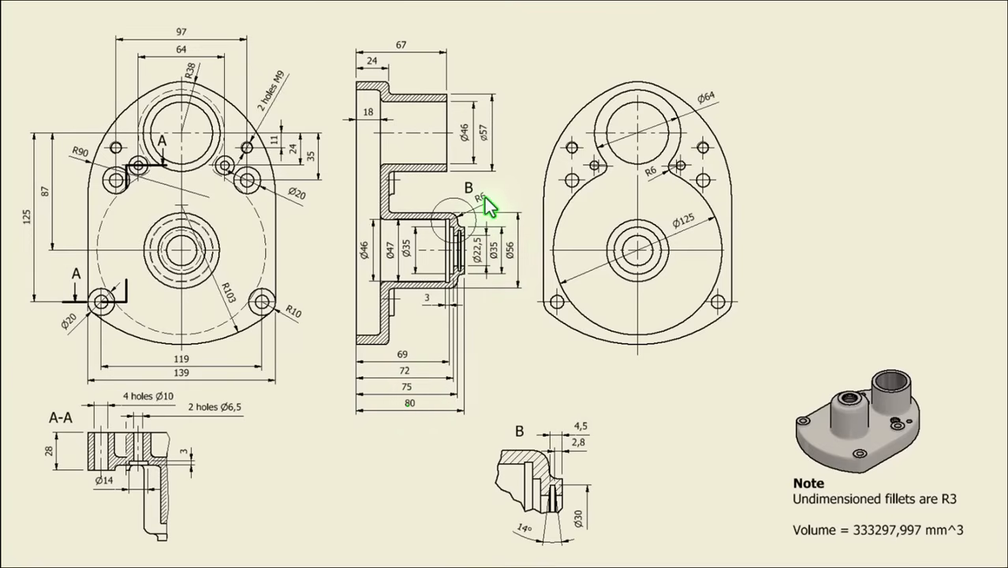
Create a new sketch on the YZ base plane of the body and switch it to section view.
key("alt+Tab")
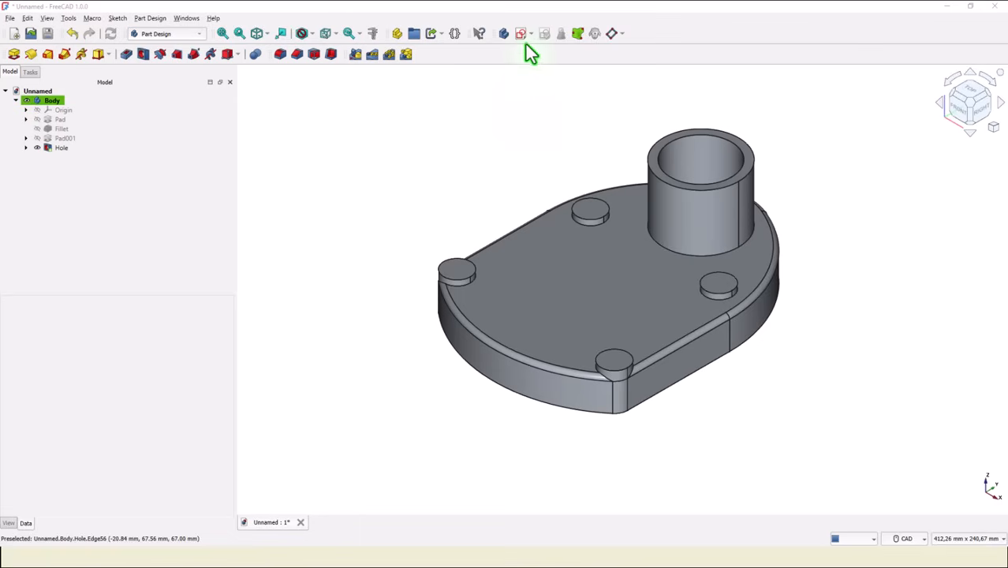
left_click(520, 33)
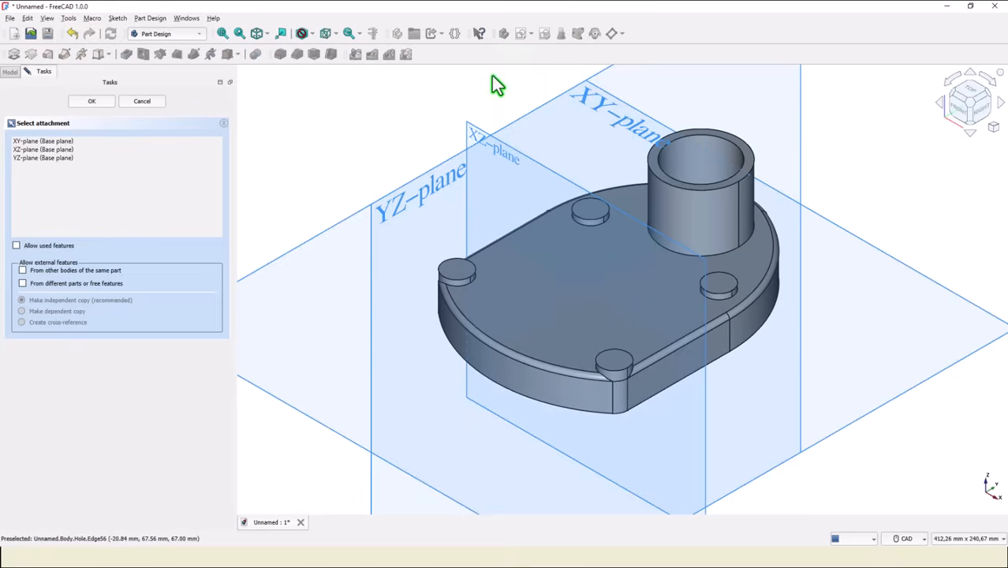
left_click(382, 219)
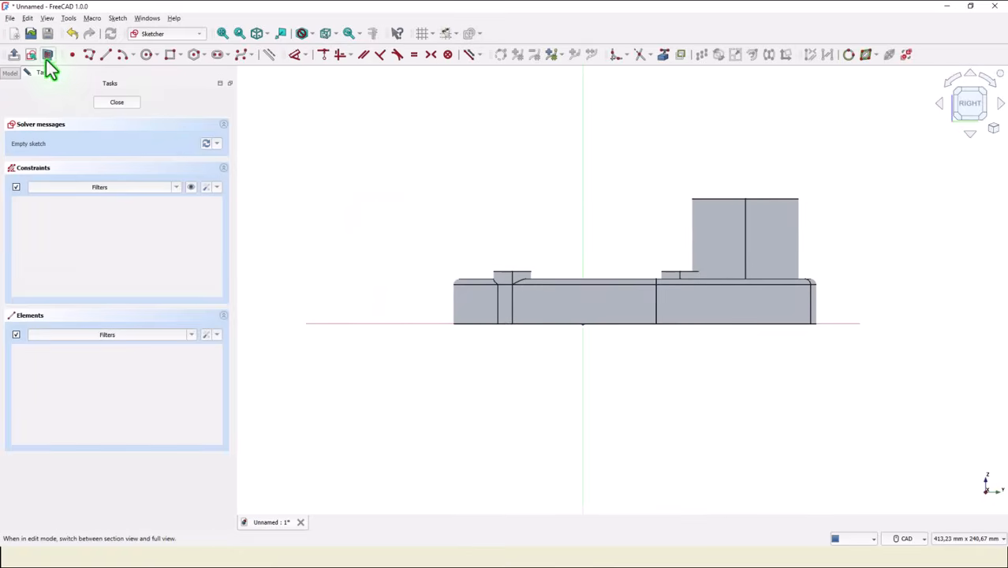
left_click(47, 55)
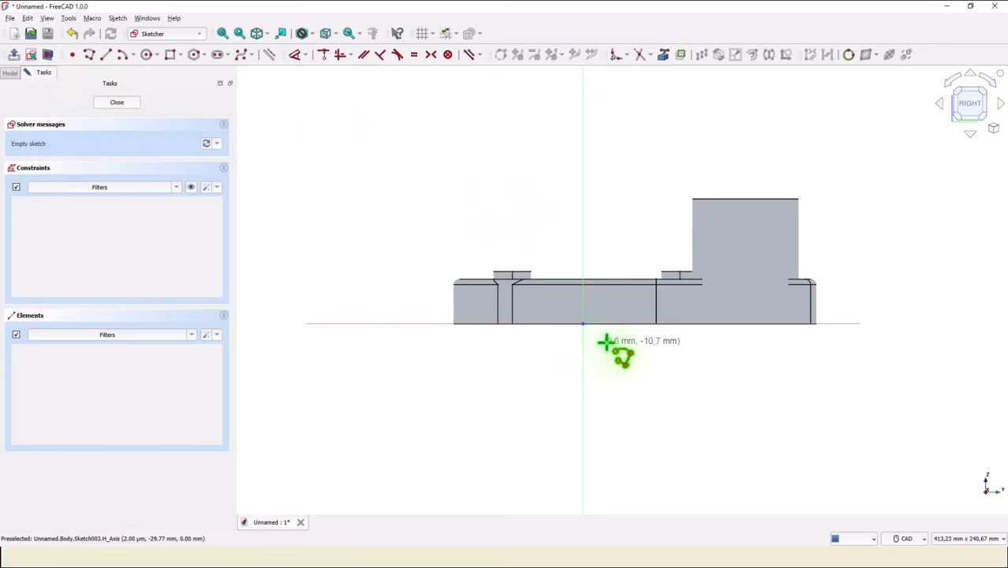
Draw a closed stepped polyline half-profile from the origin, about 78 mm tall and 27 mm wide, with a rounded outer shoulder.
scroll(608, 342, "up", 3)
mouse_move(595, 328)
middle_mouse_down()
mouse_move(617, 423)
mouse_move(576, 412)
middle_mouse_up()
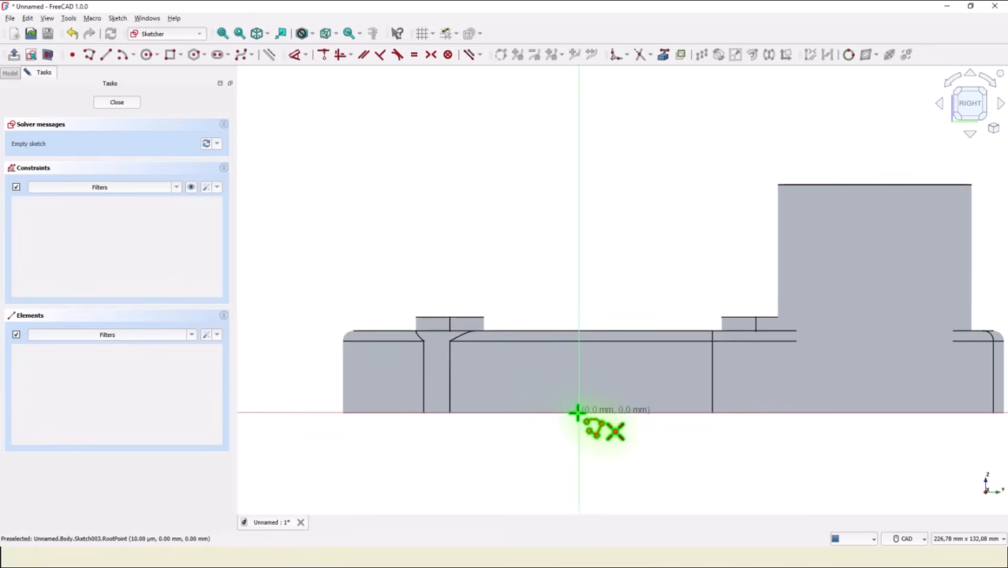
left_click(575, 412)
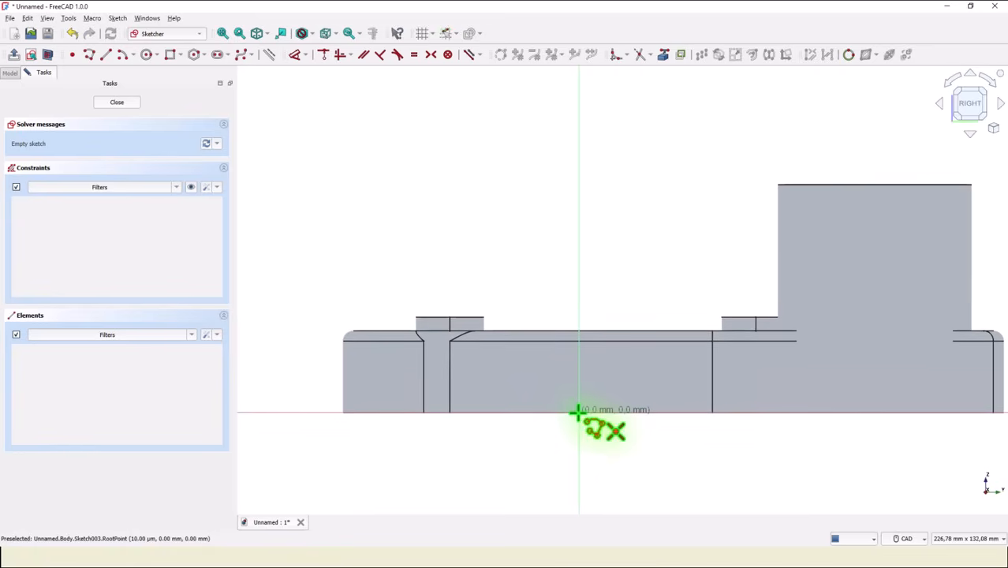
left_click(579, 146)
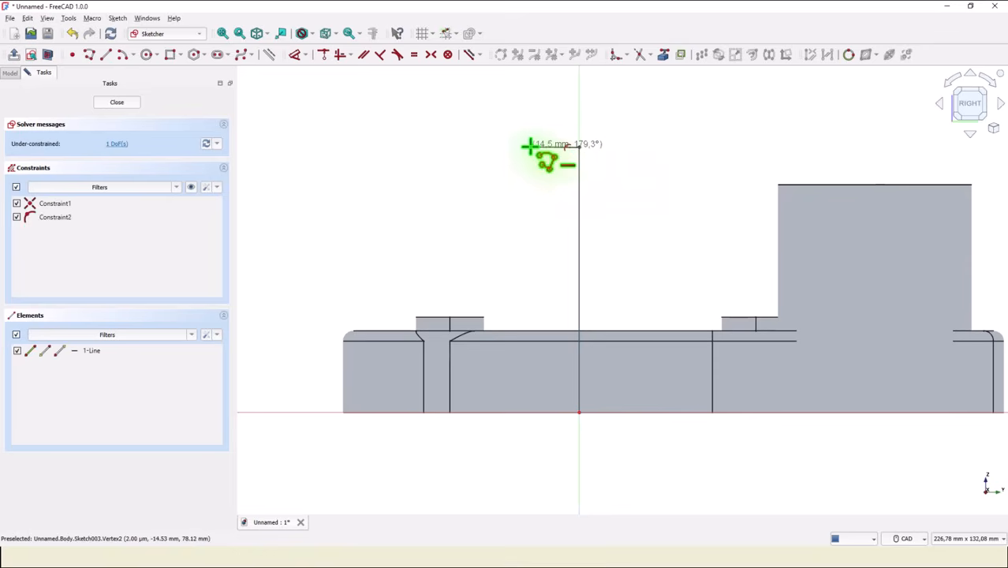
left_click(530, 146)
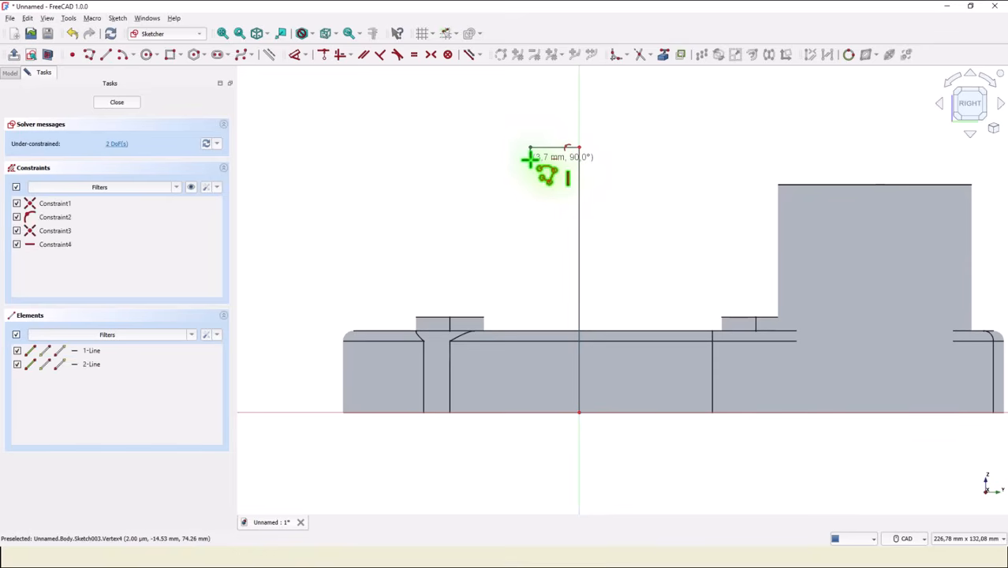
left_click(530, 159)
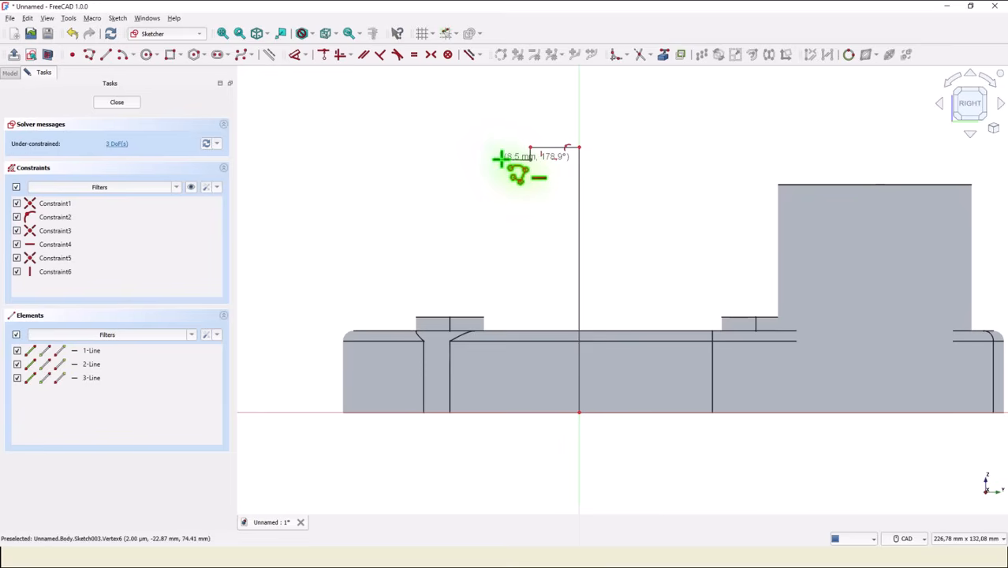
left_click(500, 159)
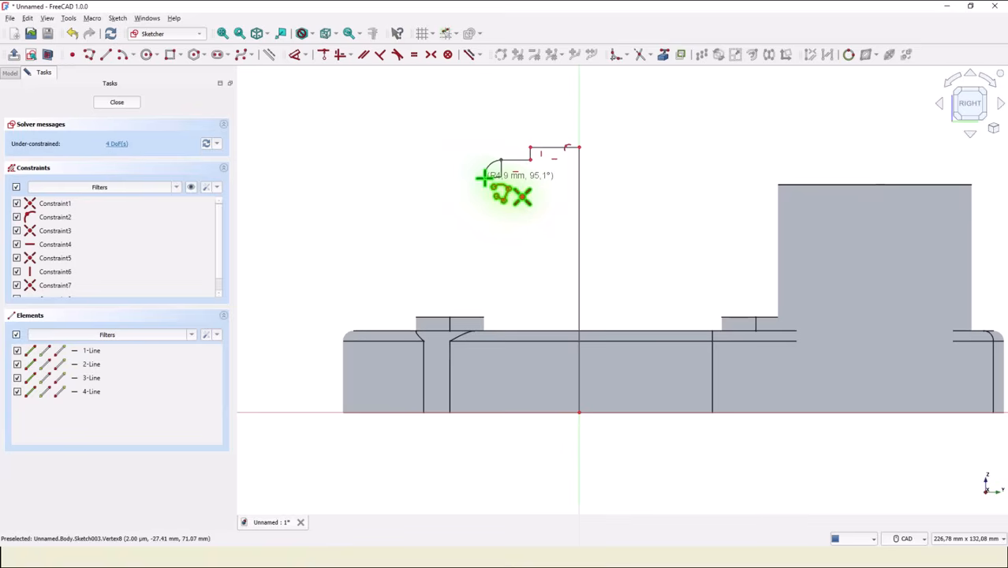
left_click(483, 177)
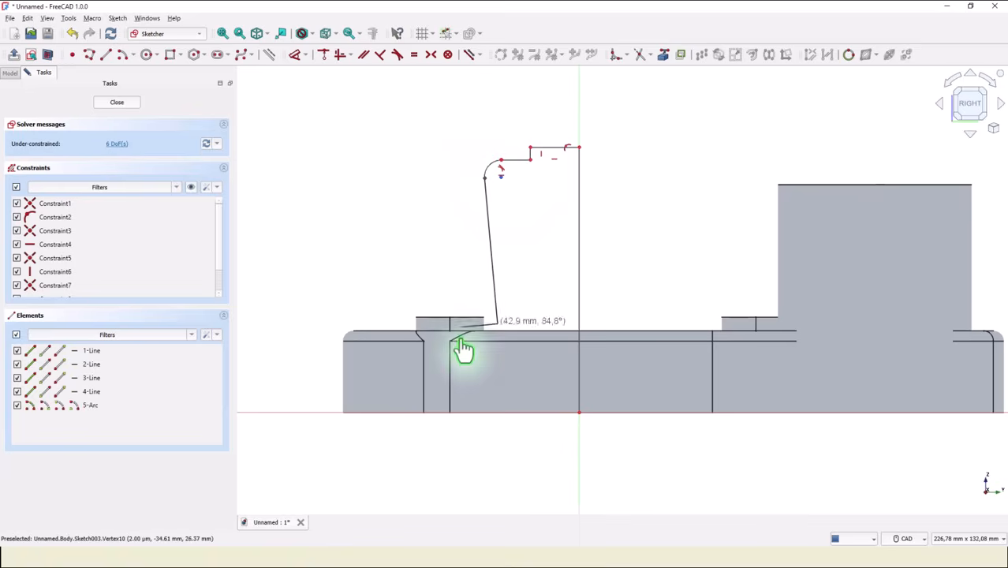
left_click(485, 412)
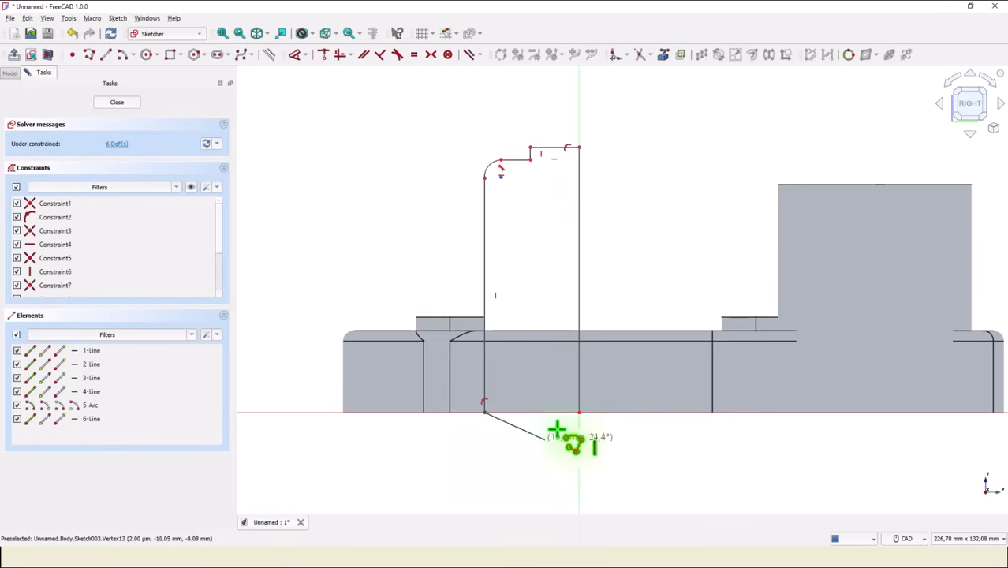
left_click(579, 412)
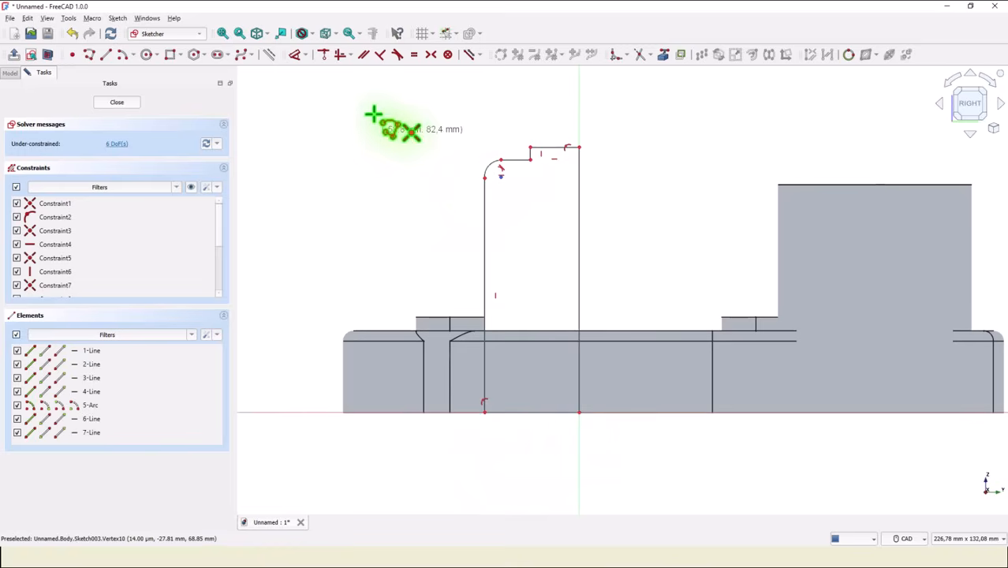
Make the long outer vertical line tangent to the profile's shoulder arc.
left_click(398, 55)
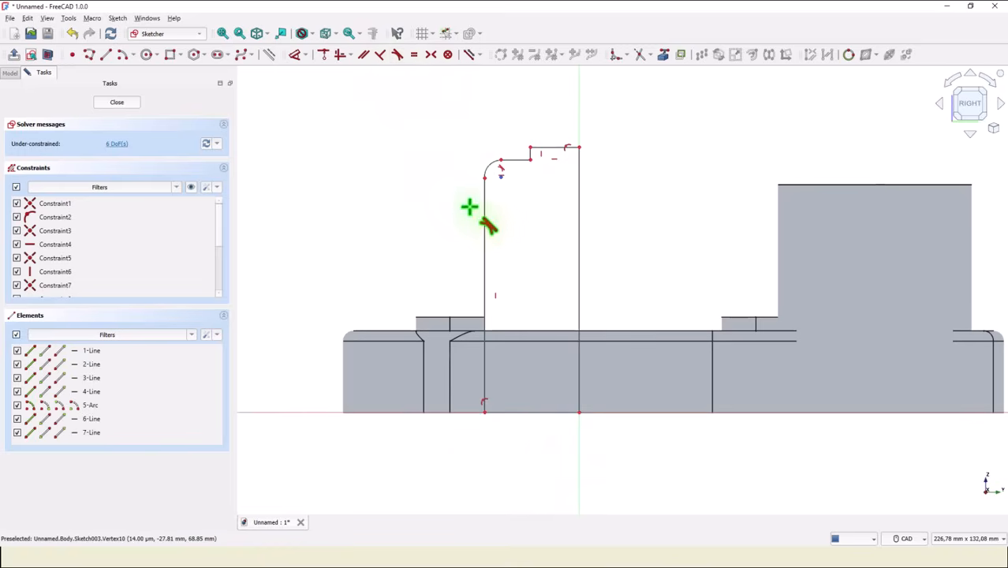
left_click(484, 220)
left_click(491, 164)
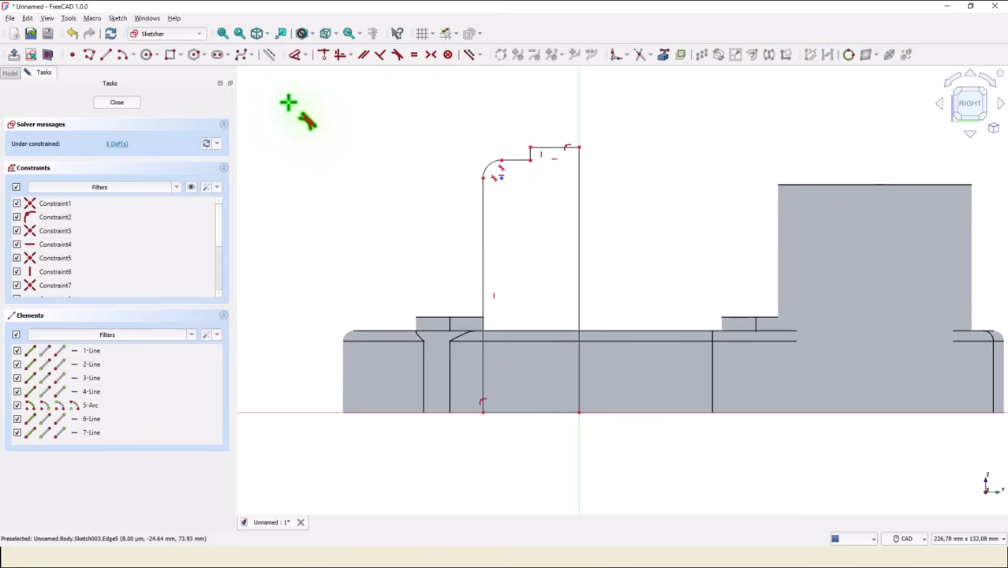
Dimension the outer vertical line's distance from the vertical axis as 56/2 mm.
left_click(294, 55)
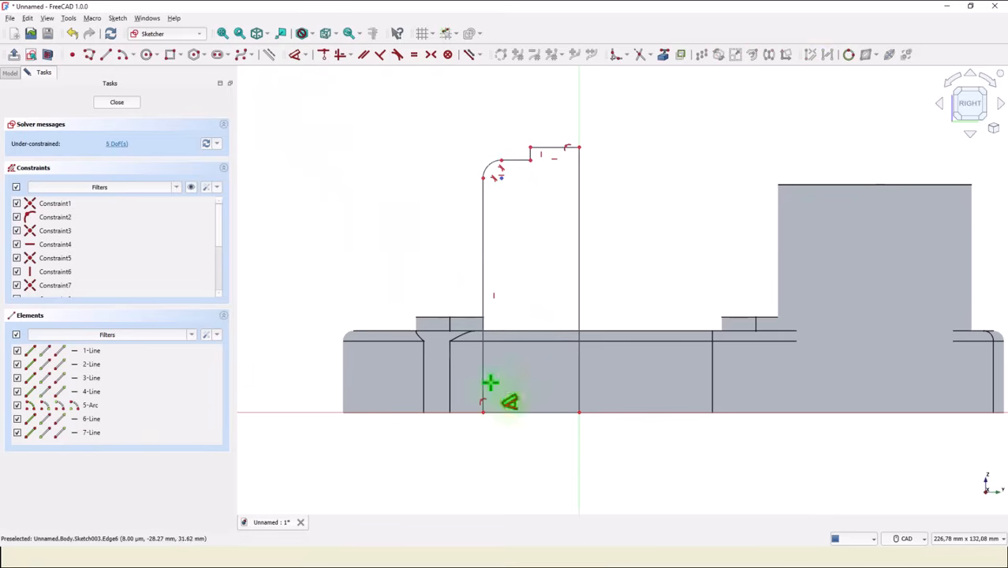
left_click(482, 412)
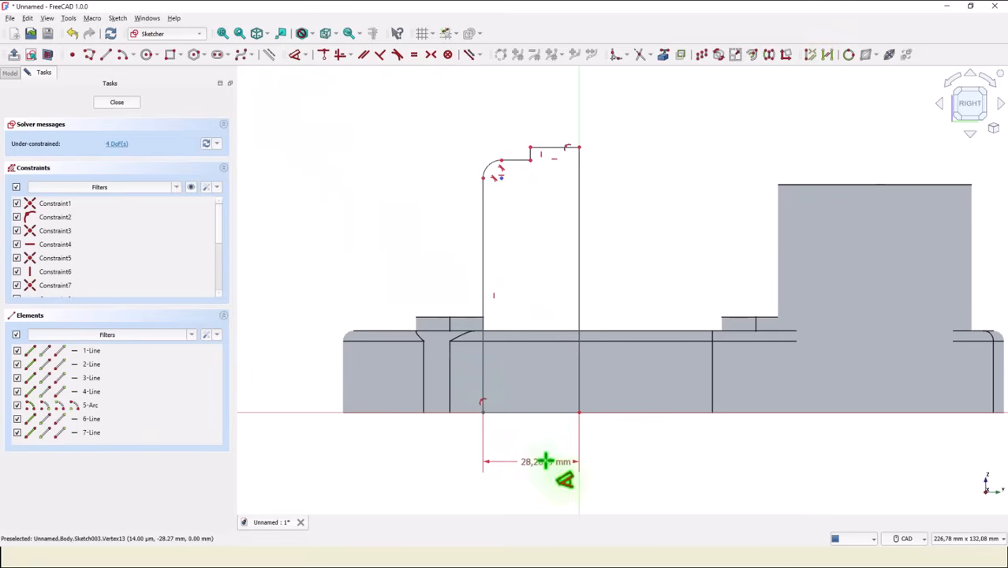
left_click(541, 460)
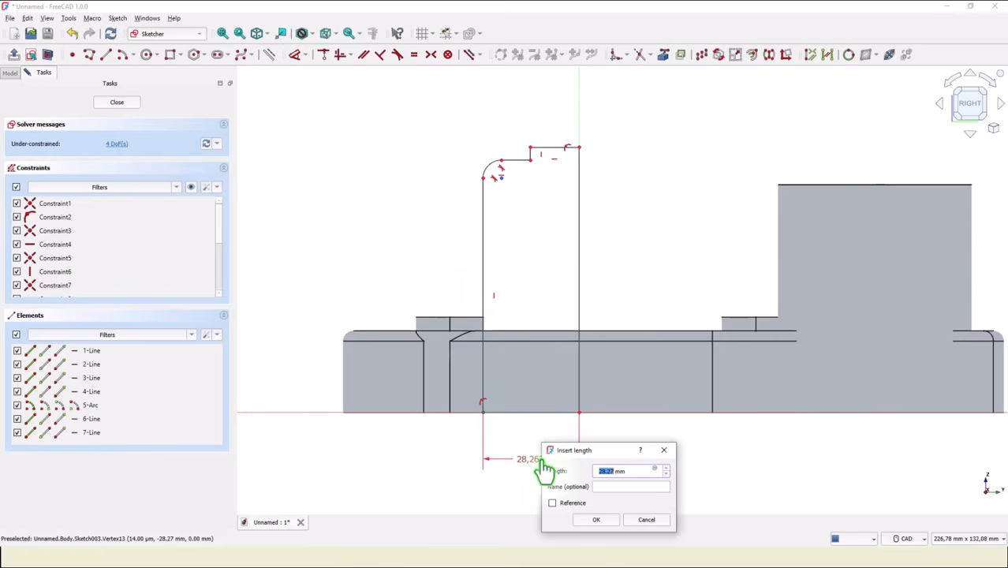
type("56/2")
key("Return")
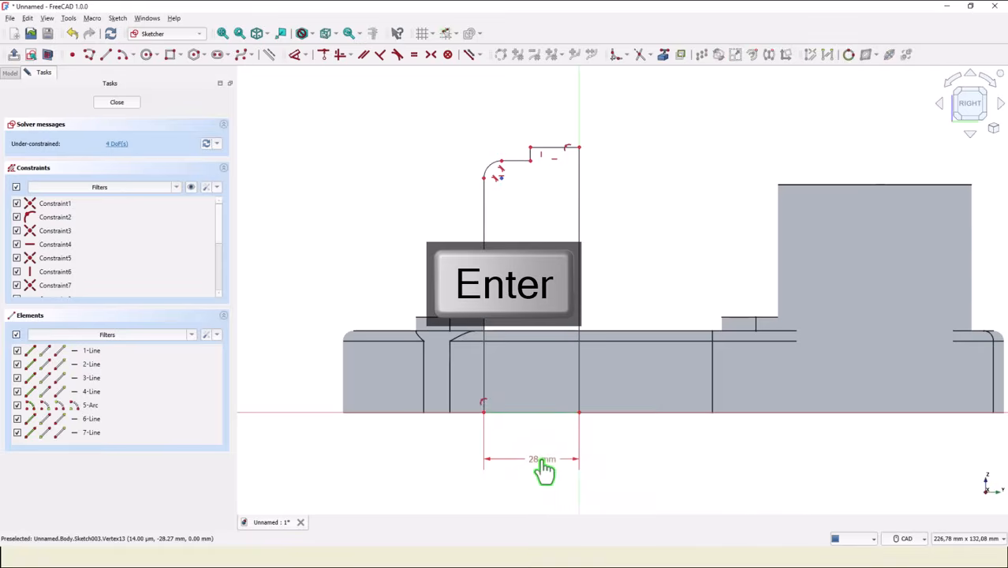
Dimension the upper step's outer corner at 17 mm from the vertical axis.
left_click(530, 146)
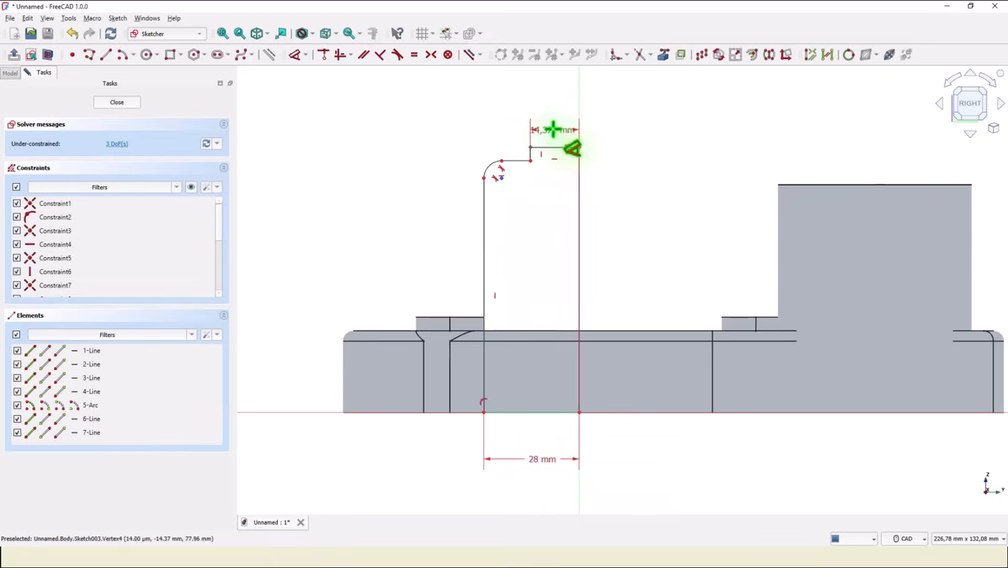
left_click(555, 131)
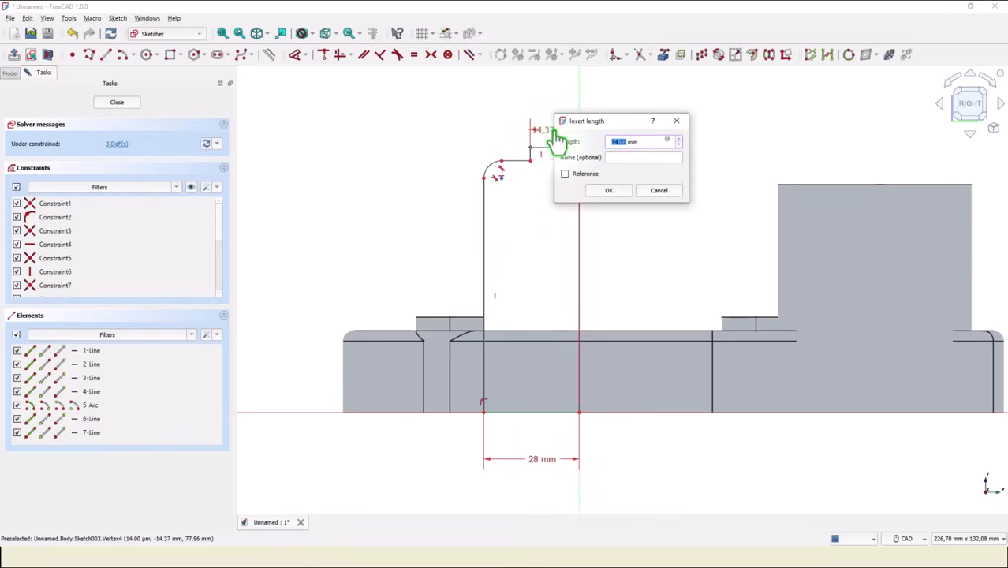
type("3")
type("7")
key("Return")
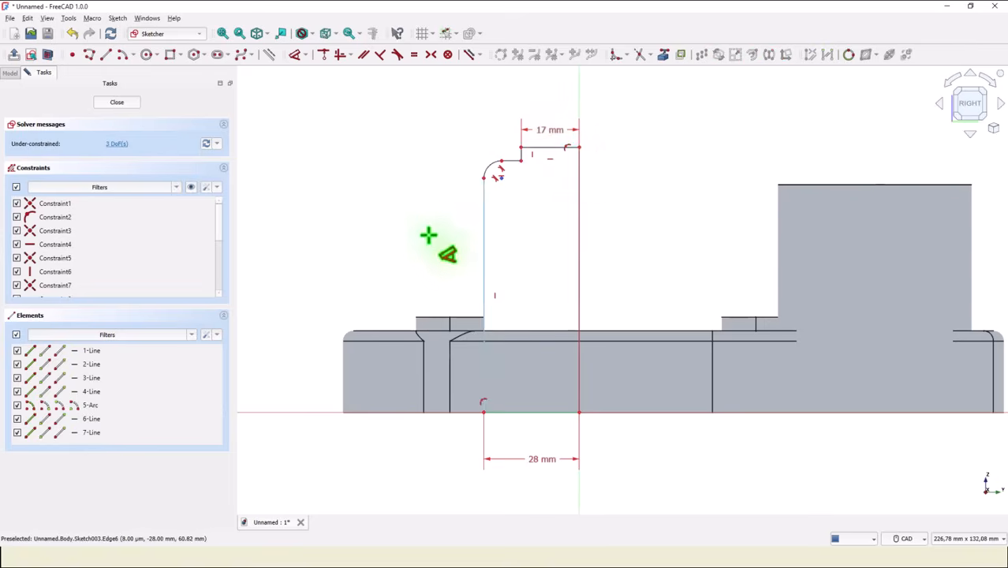
Set the radius of the profile's shoulder arc to 6 mm.
left_click(482, 163)
left_click(453, 155)
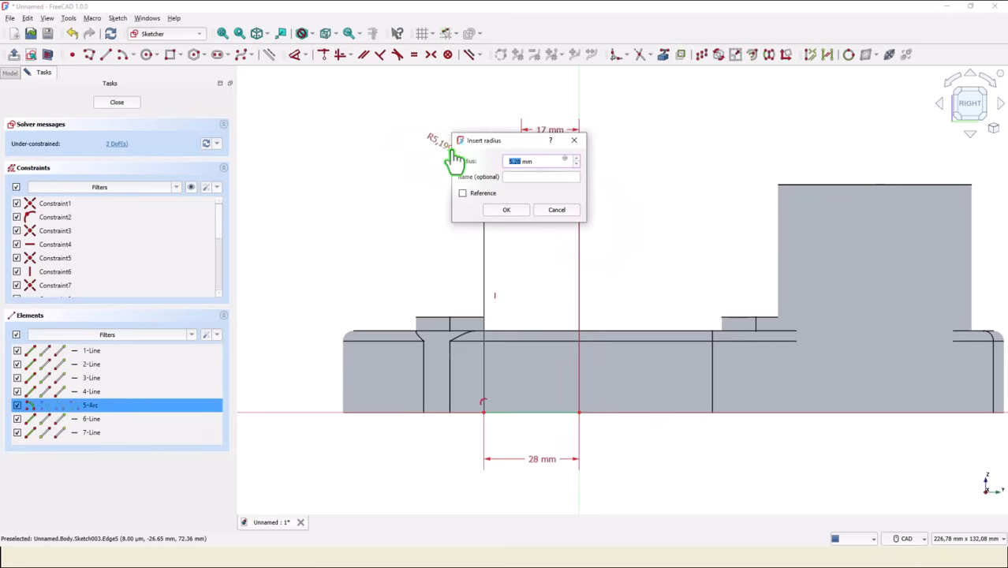
type("6")
key("Return")
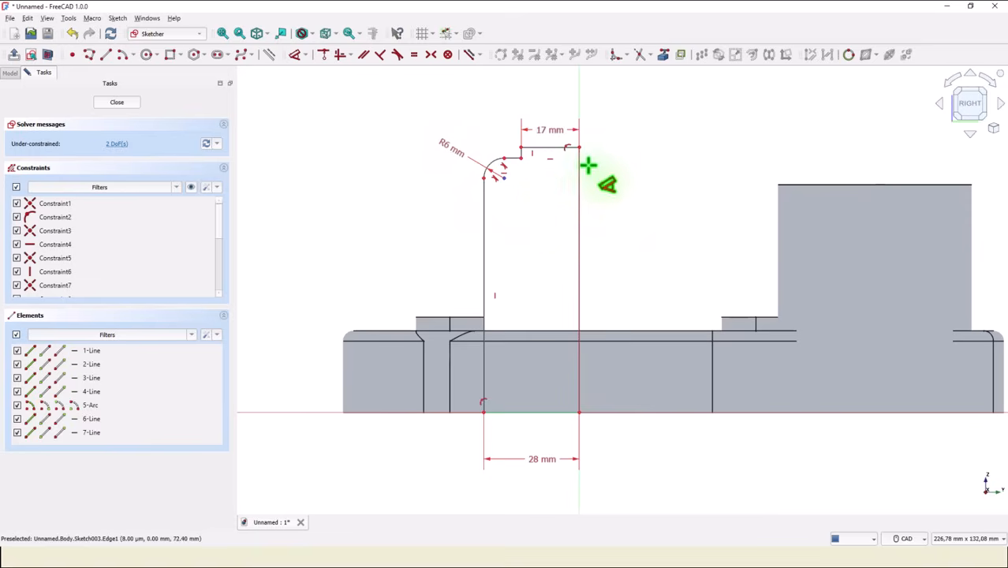
Set the profile's overall height to 80 mm and the height of its shoulder line above the base to 75 mm.
left_click(587, 228)
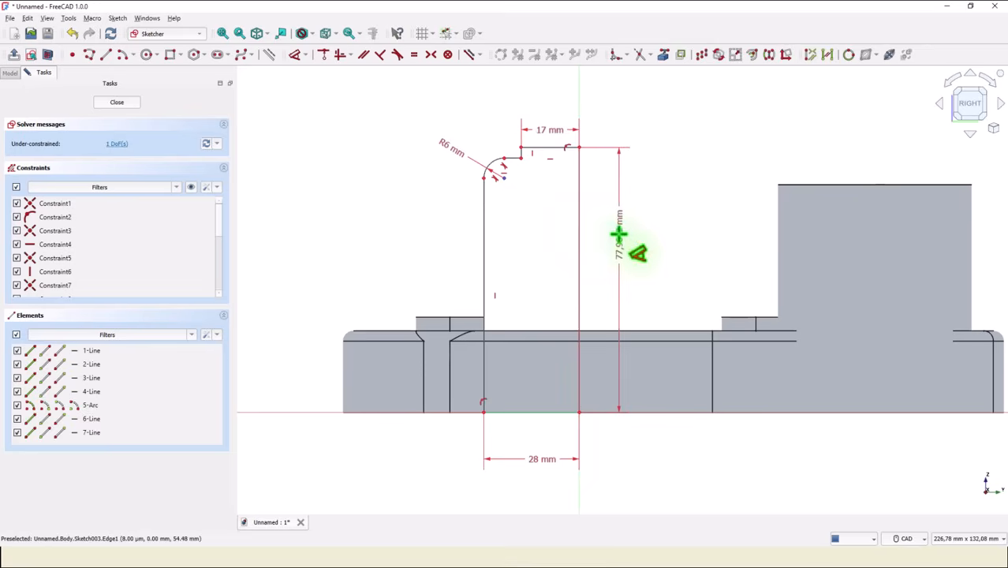
left_click(625, 237)
type("80")
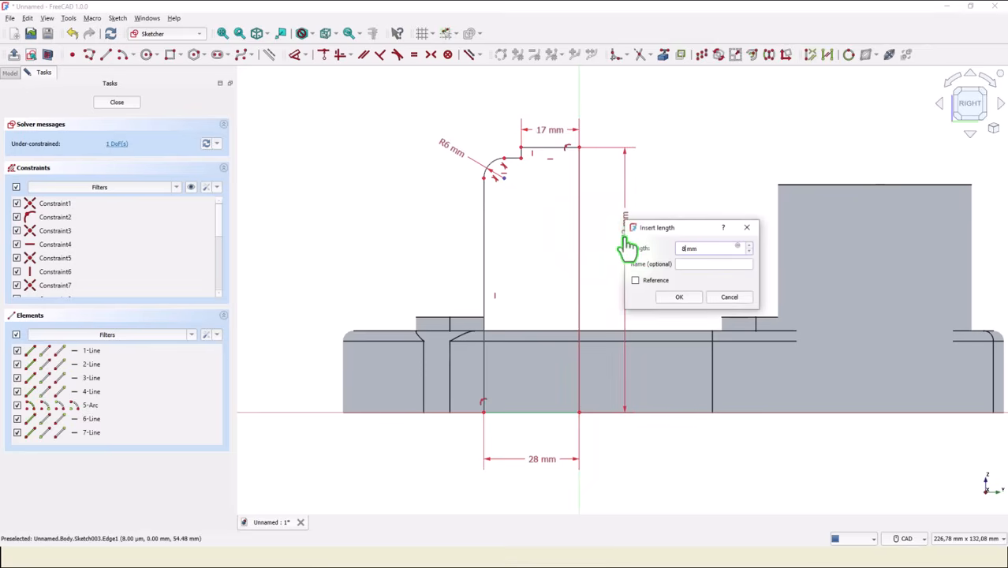
key("Return")
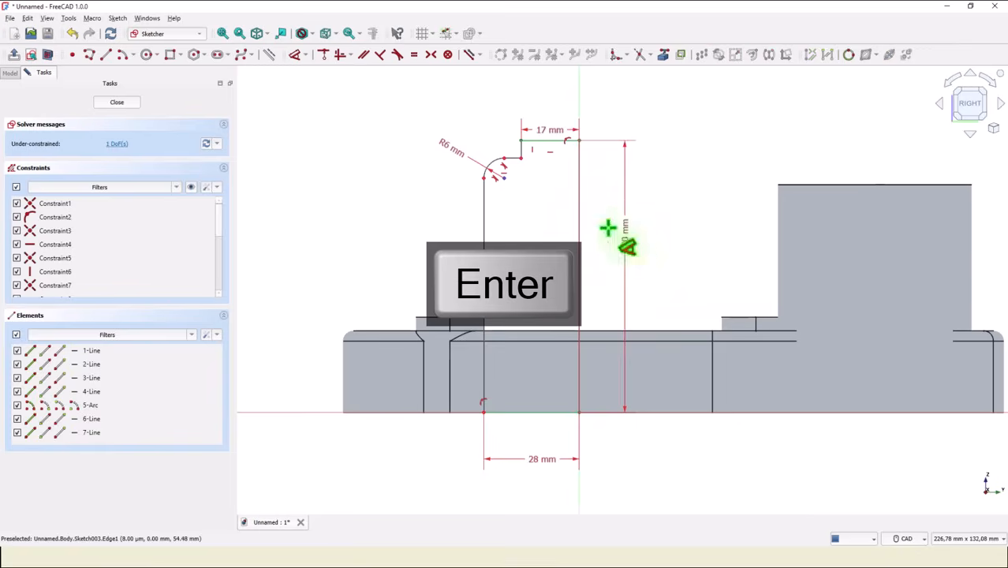
left_click(520, 158)
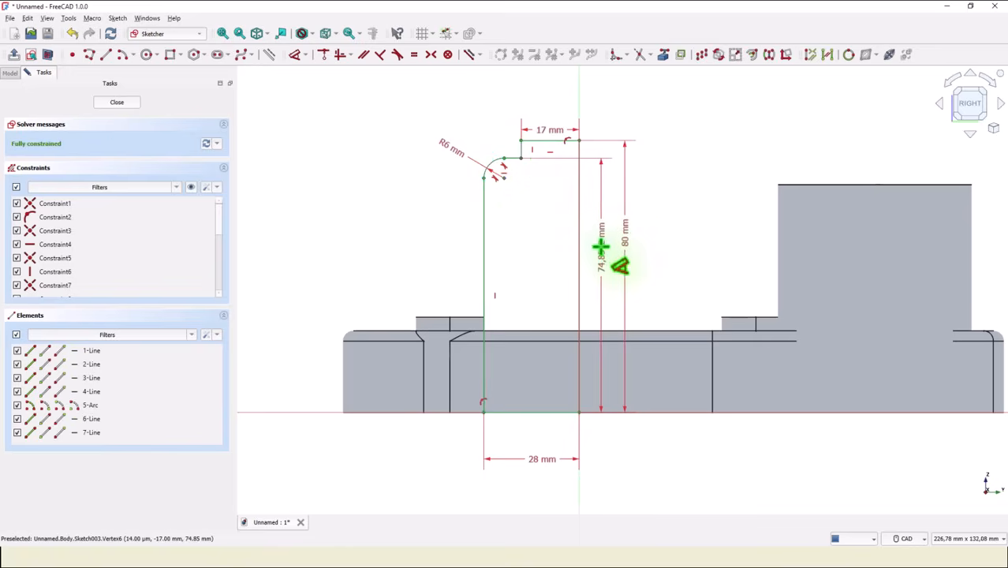
left_click(604, 251)
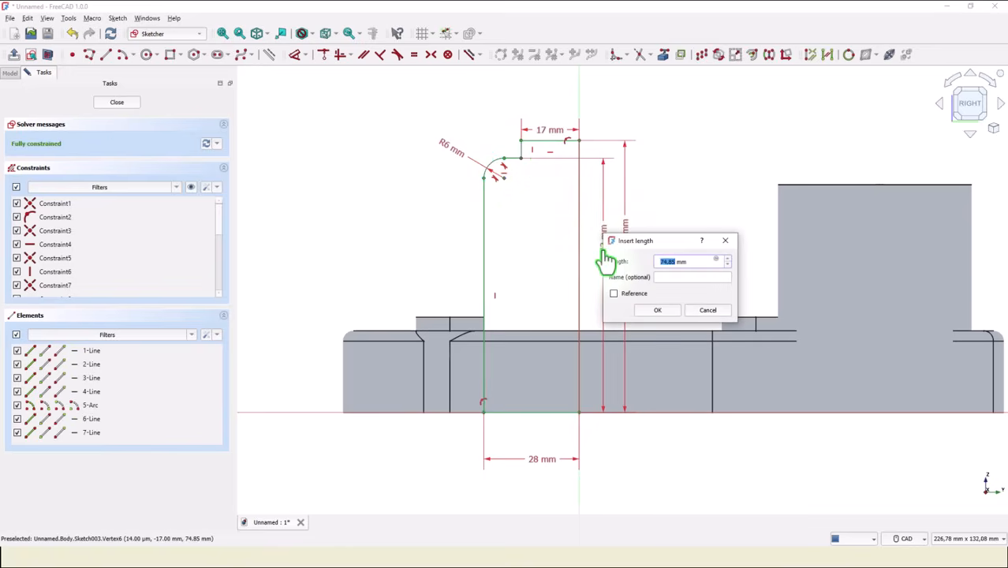
type("75")
key("Return")
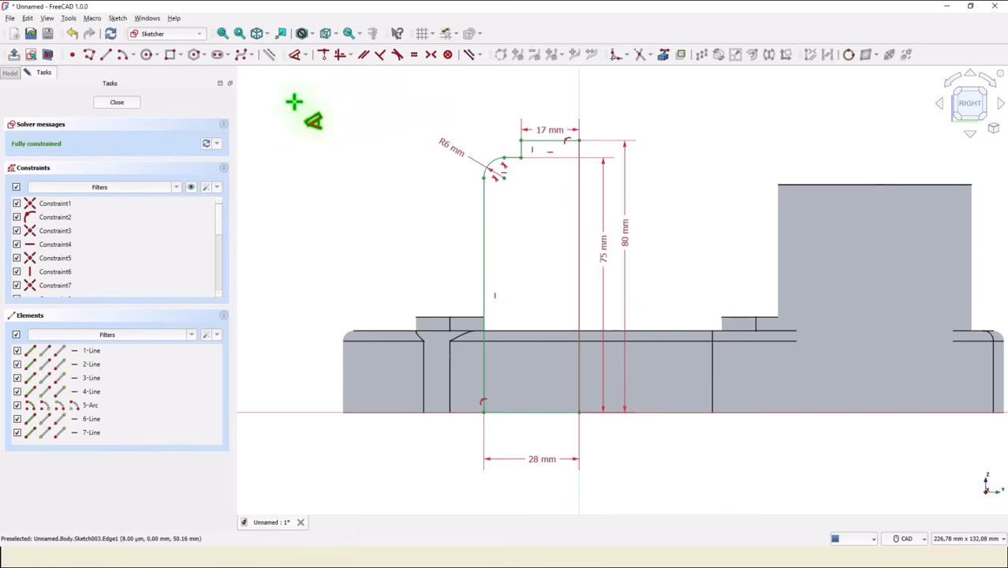
Finish the stepped boss profile sketch and revolve it 360° about the vertical sketch axis.
left_click(97, 105)
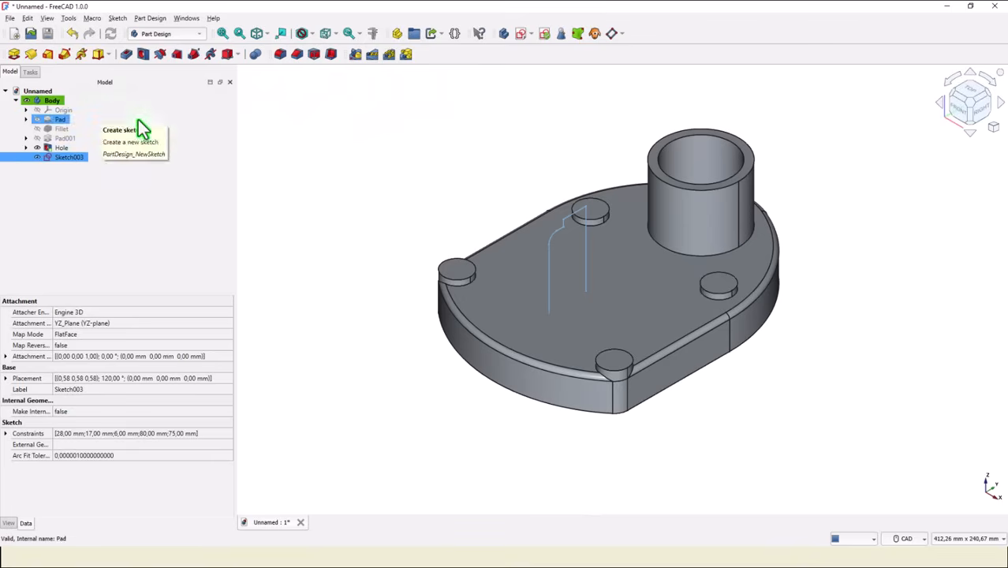
left_click(30, 55)
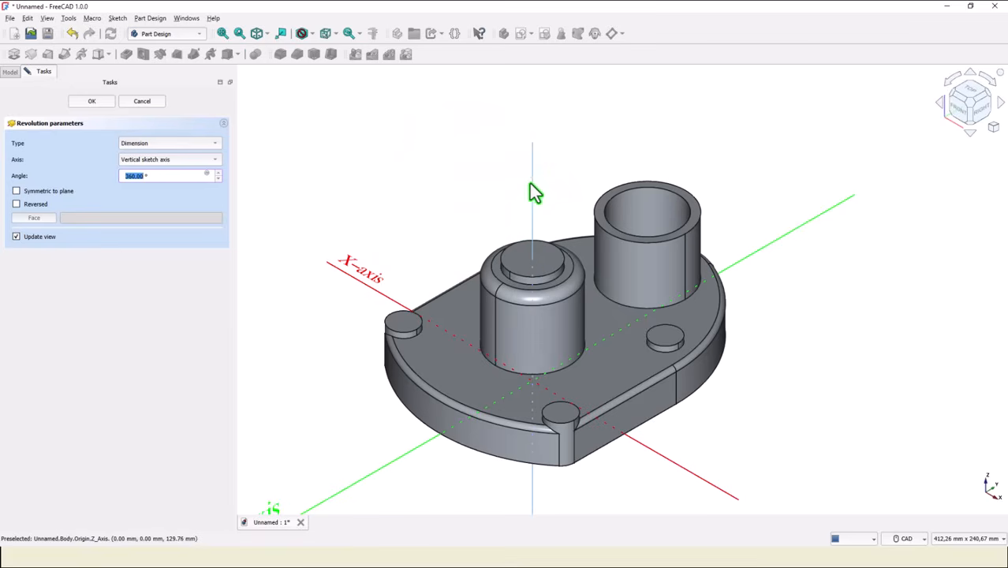
middle_click_drag(482, 191, 487, 83)
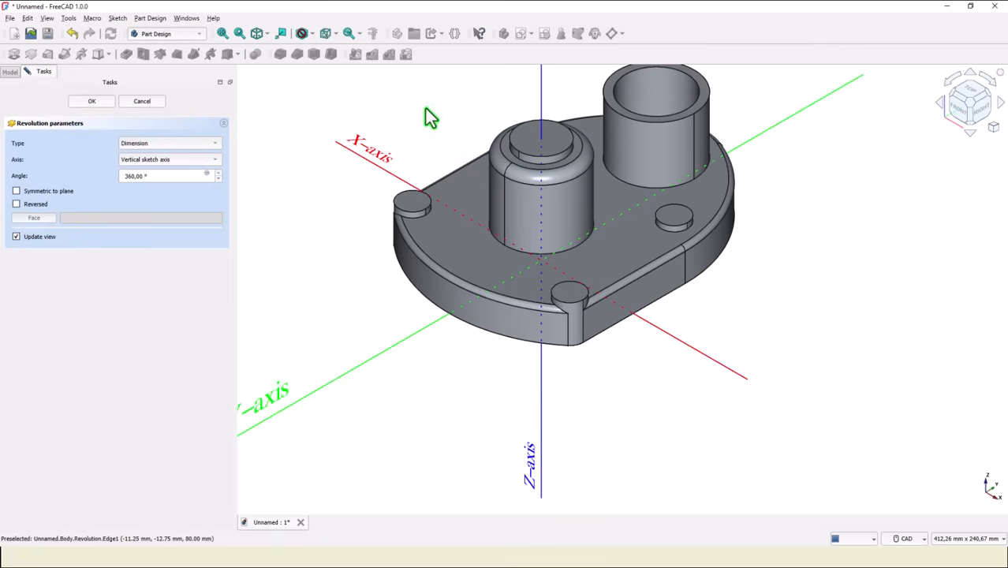
left_click(92, 102)
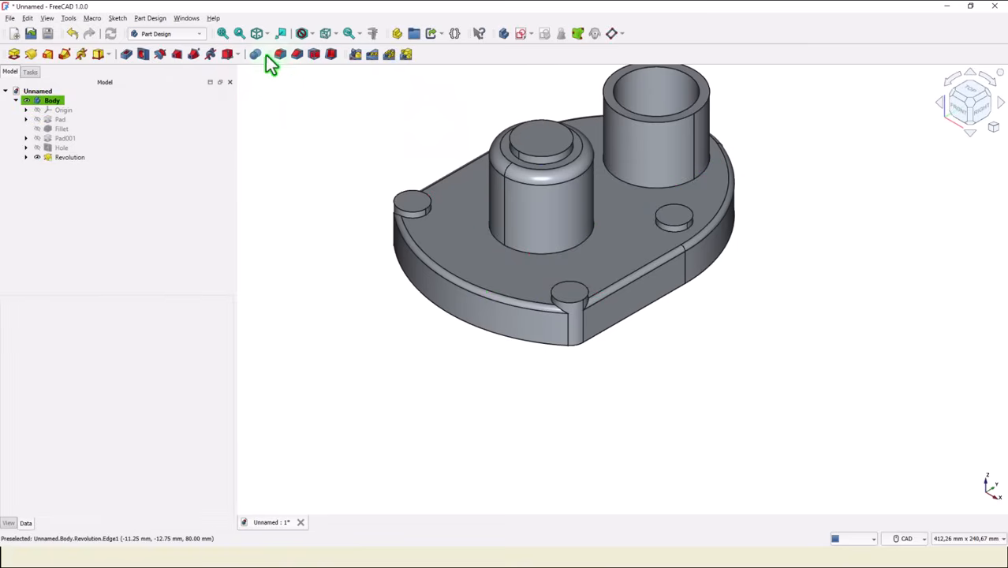
Start a sketch on the cover's bottom face and draw a 125 mm diameter circle centred on the origin.
left_click(224, 34)
middle_click_drag(277, 173, 742, 113)
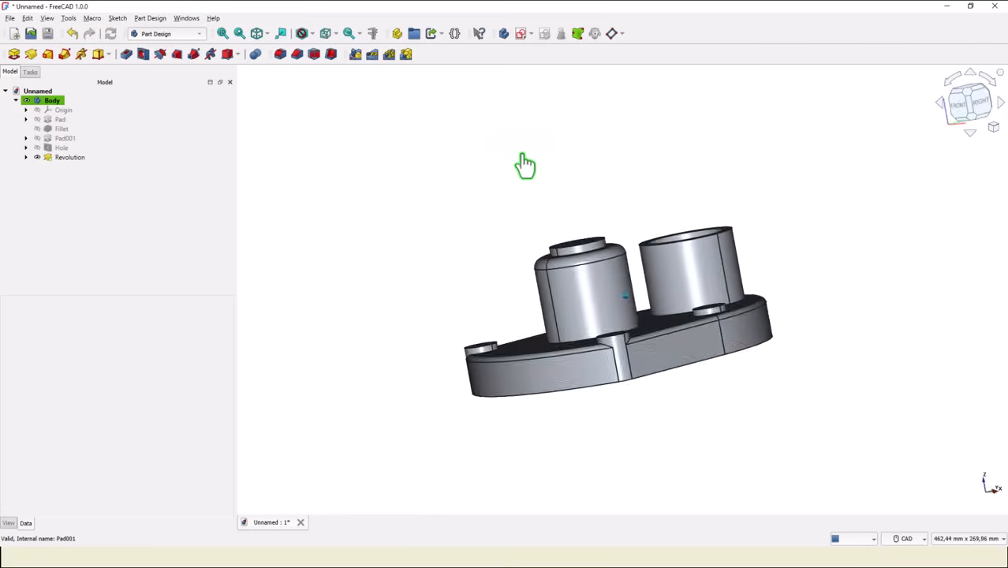
left_click(628, 371)
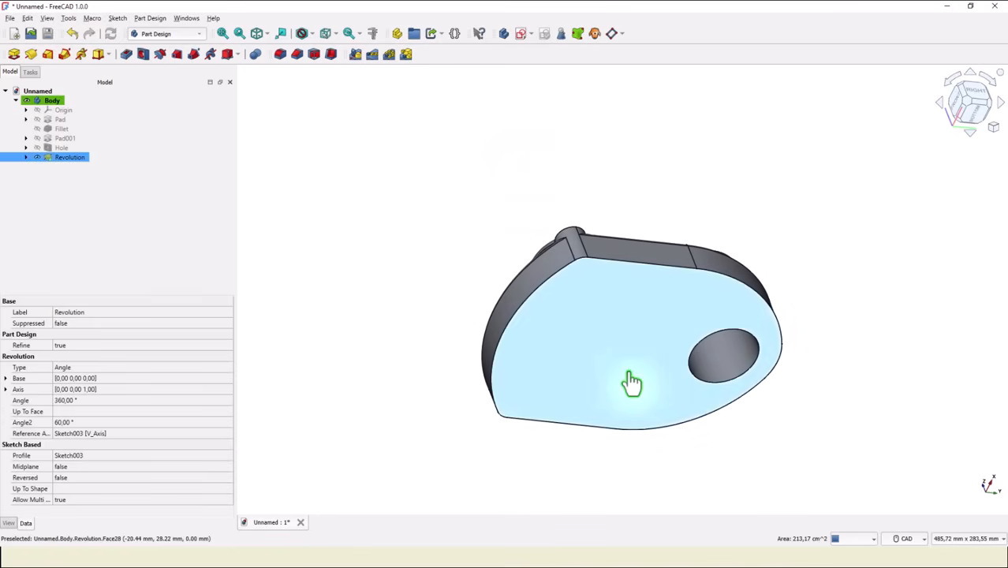
left_click(520, 34)
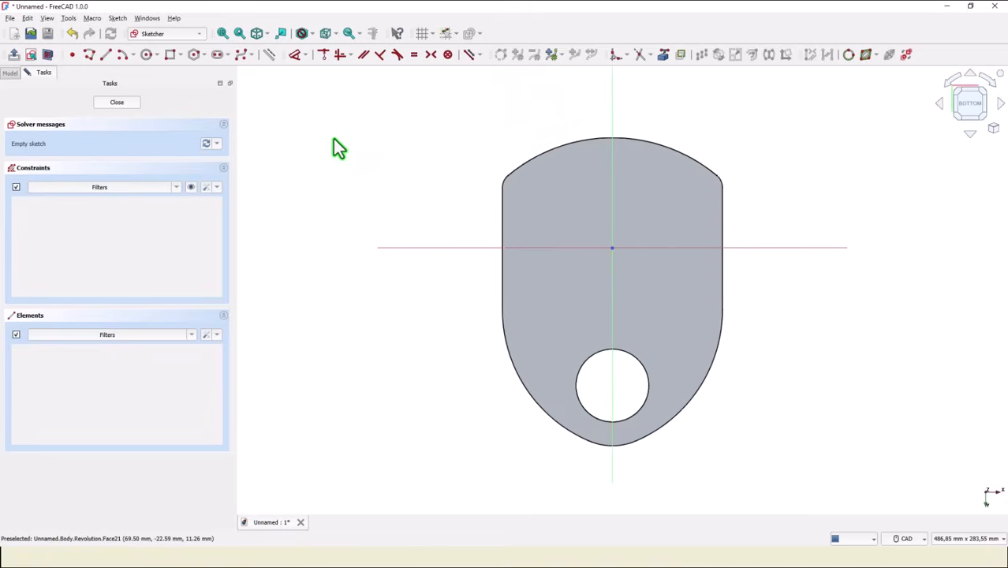
left_click(145, 55)
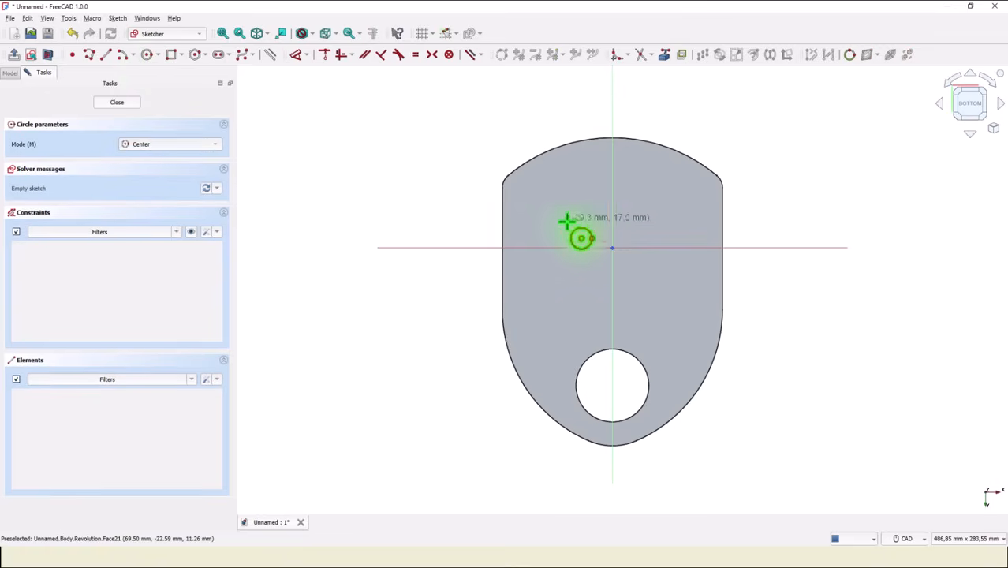
left_click(613, 249)
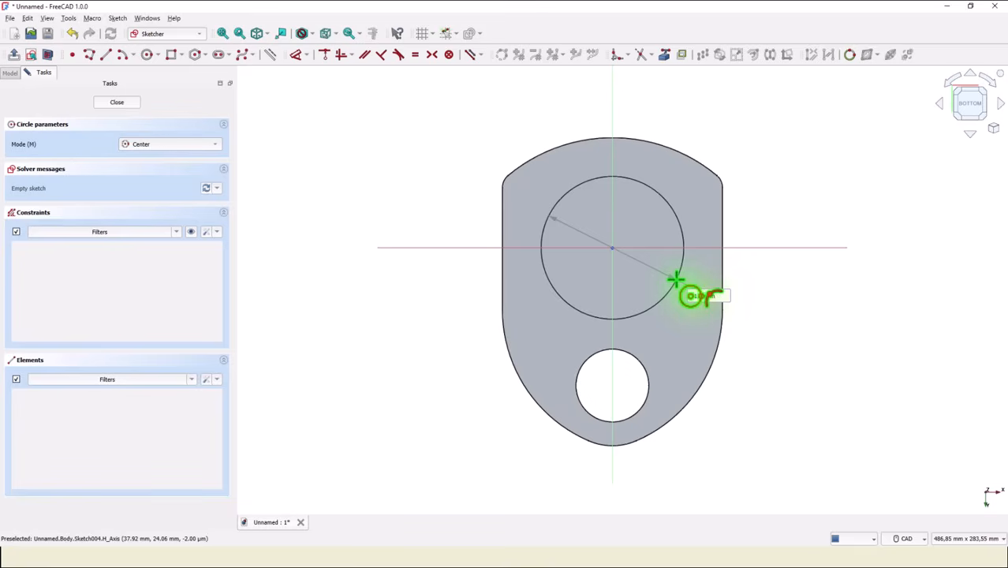
key("Return")
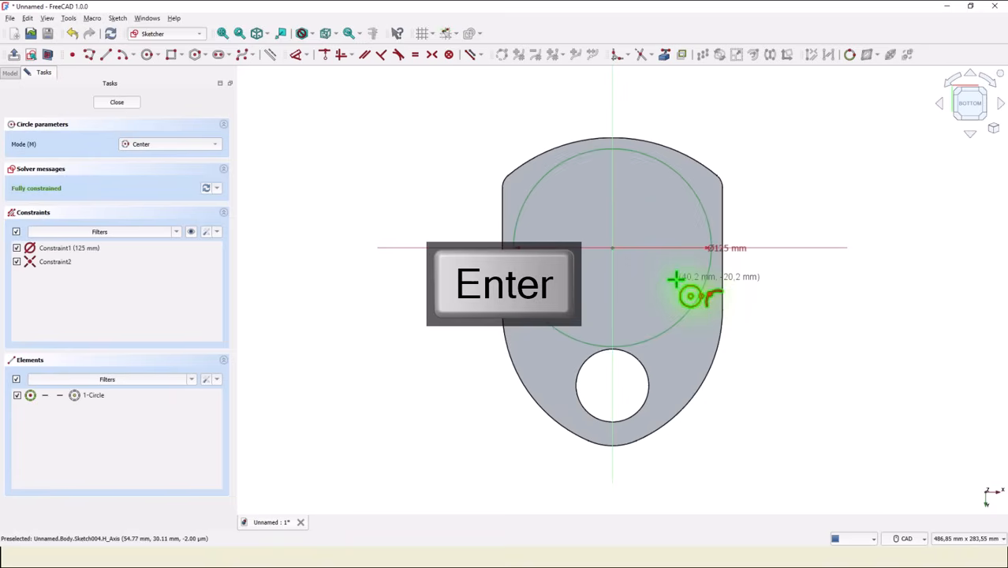
Project the bore's edge into the sketch and draw a 64 mm diameter circle concentric with it.
left_click(665, 56)
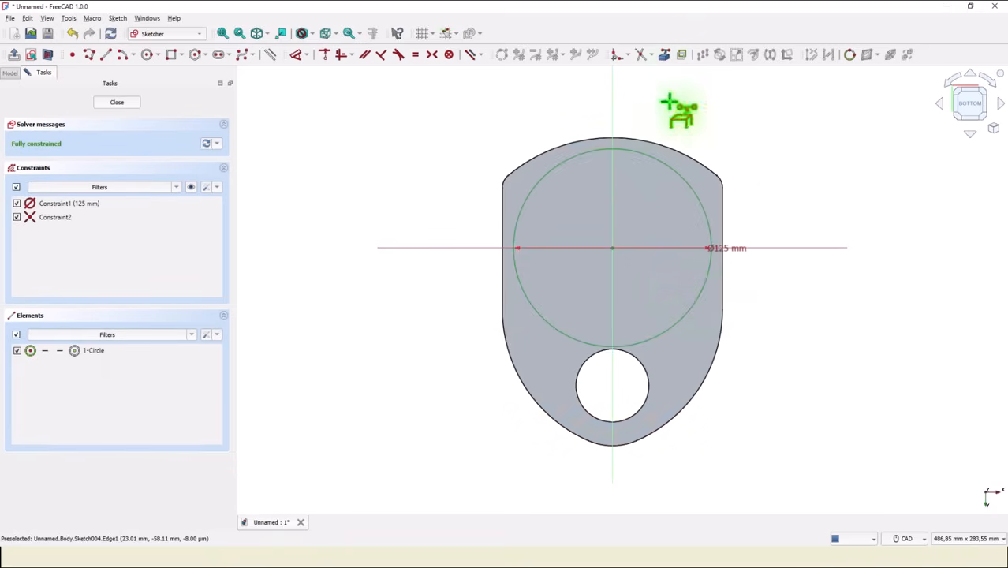
left_click(644, 369)
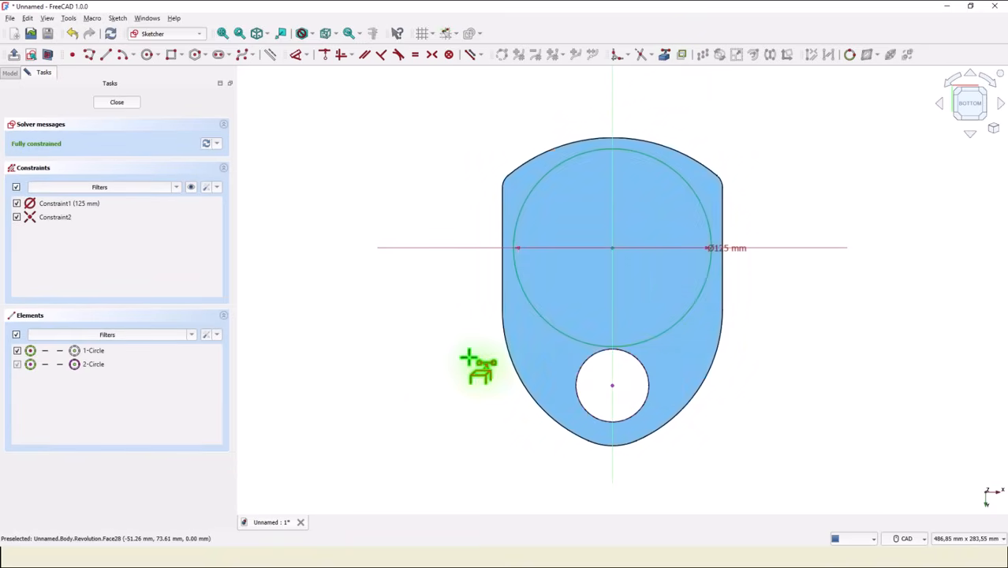
left_click(142, 55)
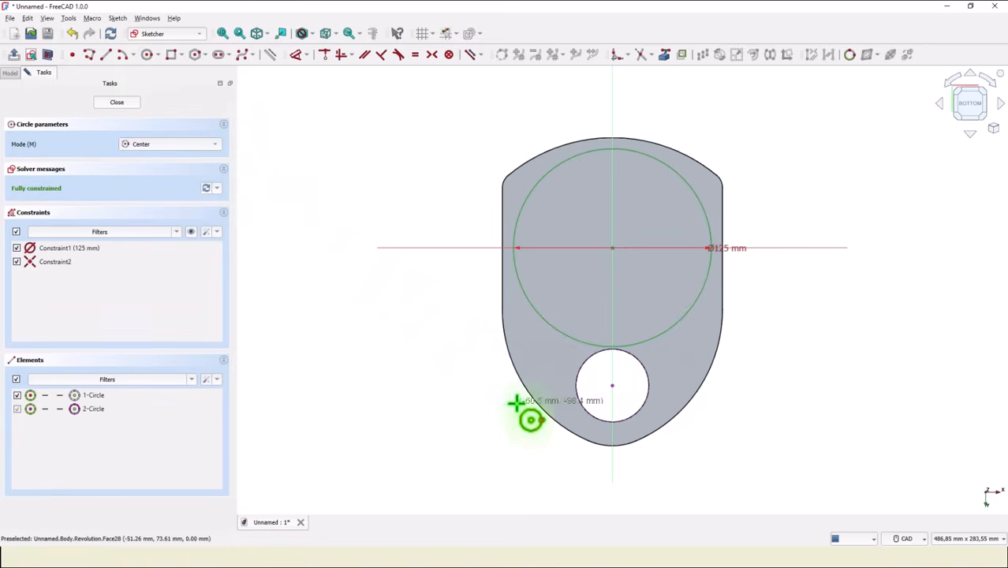
left_click(612, 386)
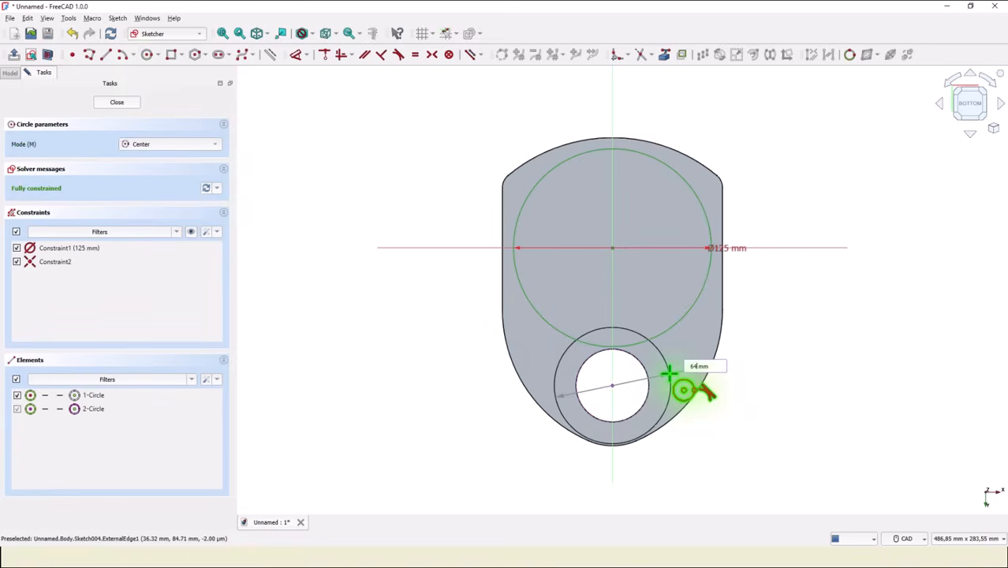
key("Return")
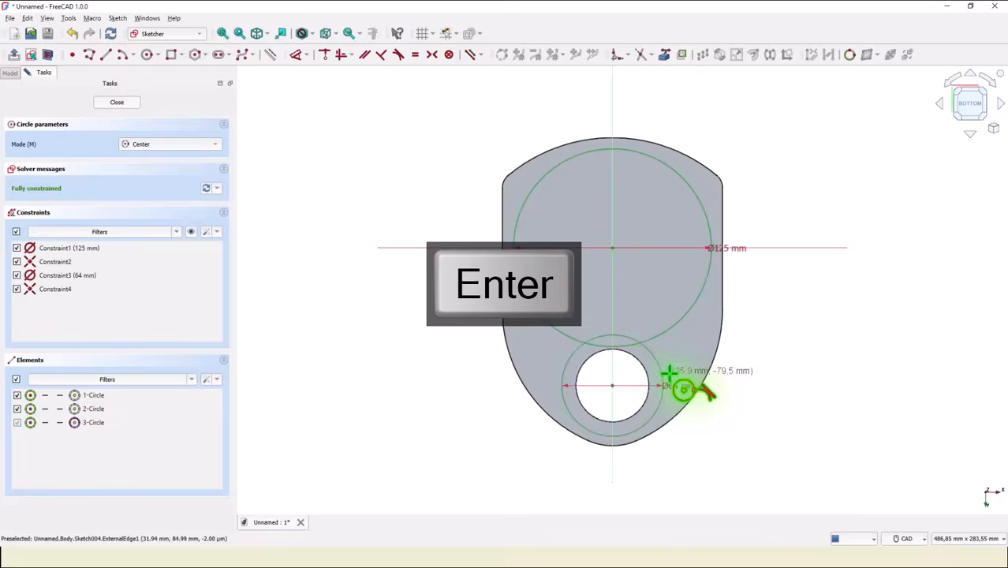
Trim the overlapping segments of the 125 mm and 64 mm circles to leave one joined outline.
left_click(641, 57)
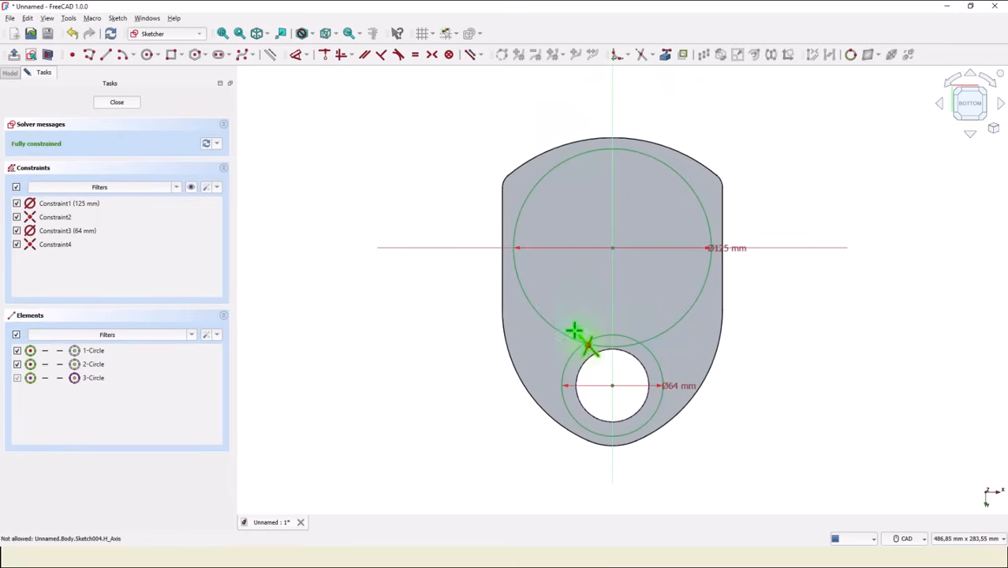
left_click(601, 338)
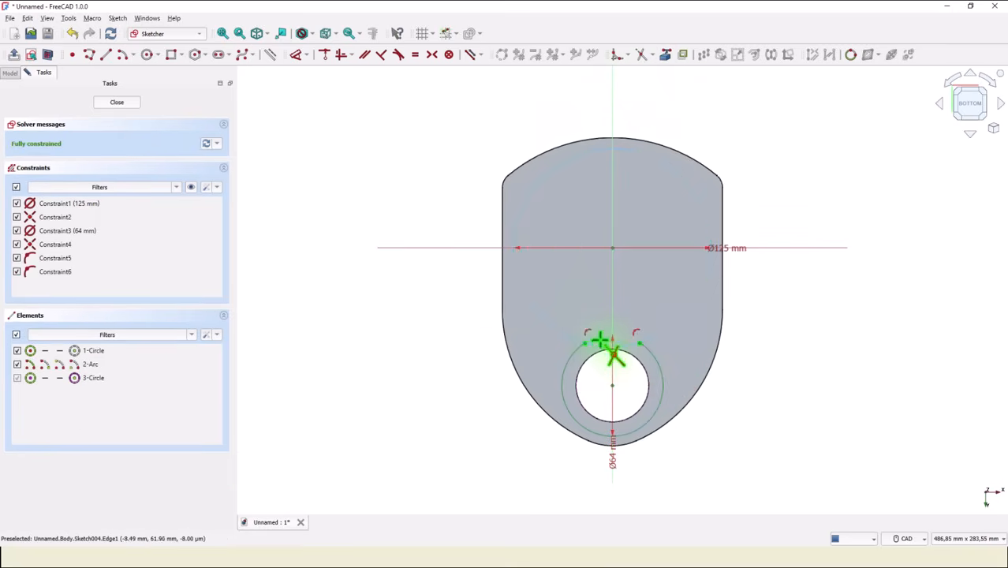
left_click(596, 346)
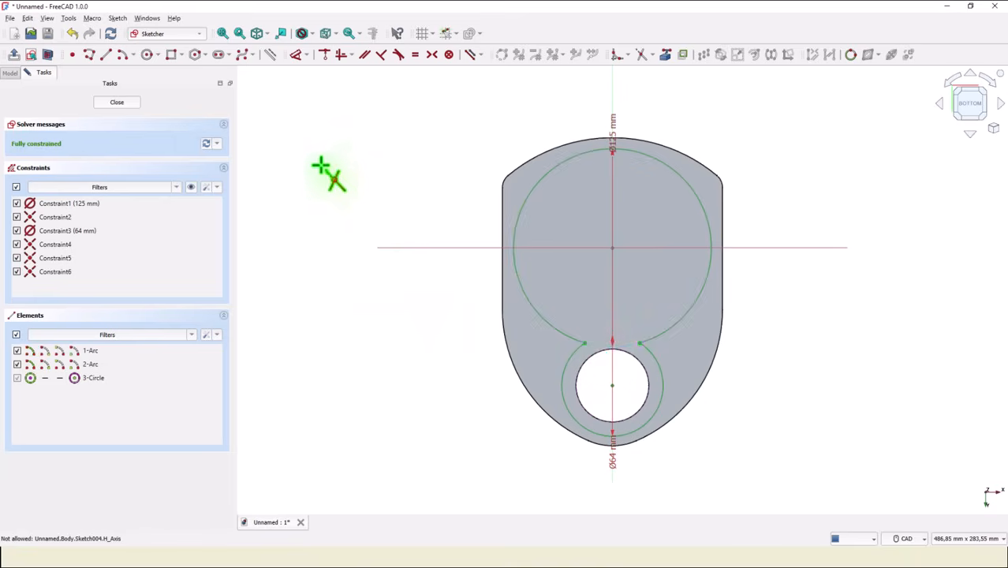
Fillet both corners where the large arc meets the small arc, without preset radii.
left_click(617, 57)
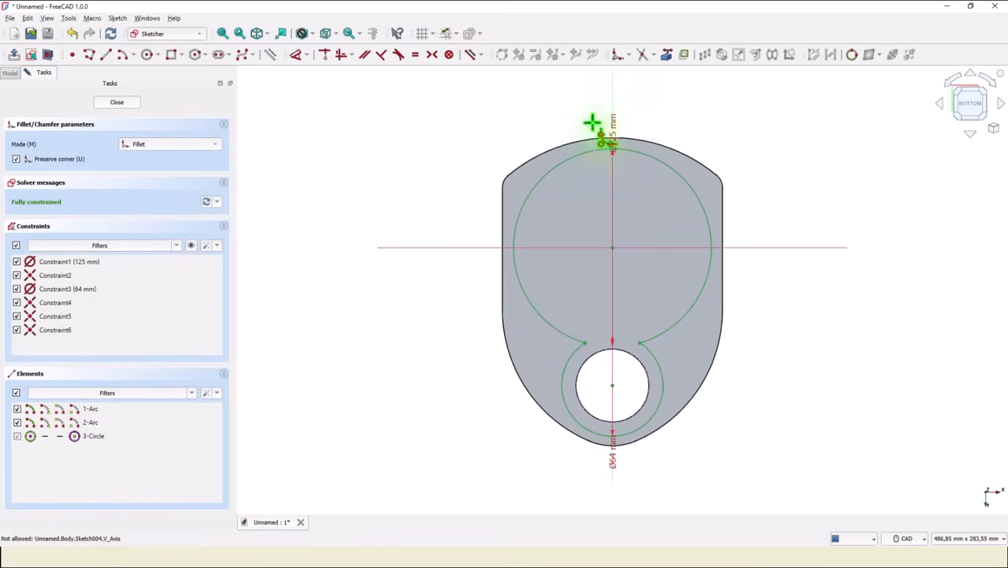
scroll(564, 348, "up", 3)
scroll(568, 350, "up", 4)
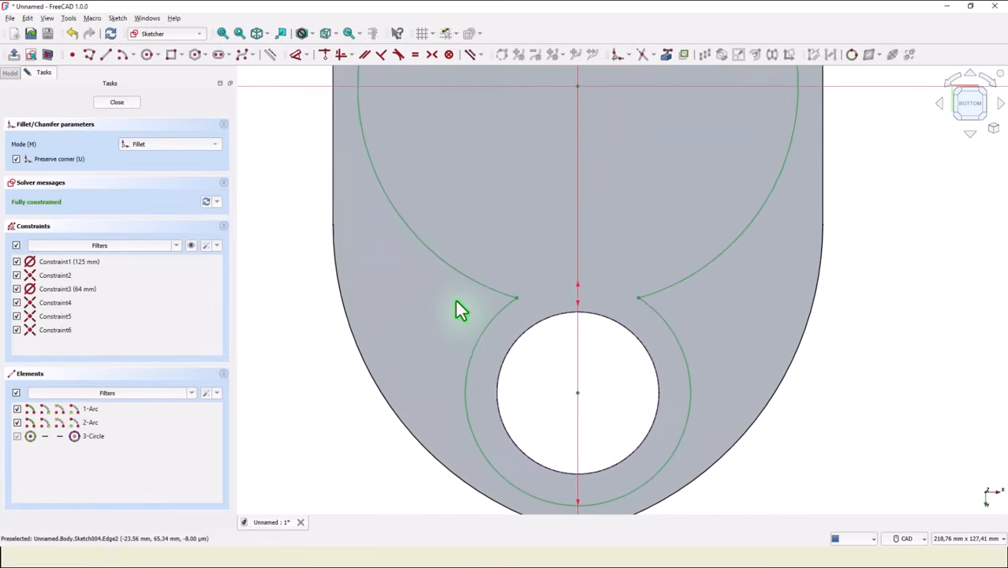
scroll(457, 304, "up", 1)
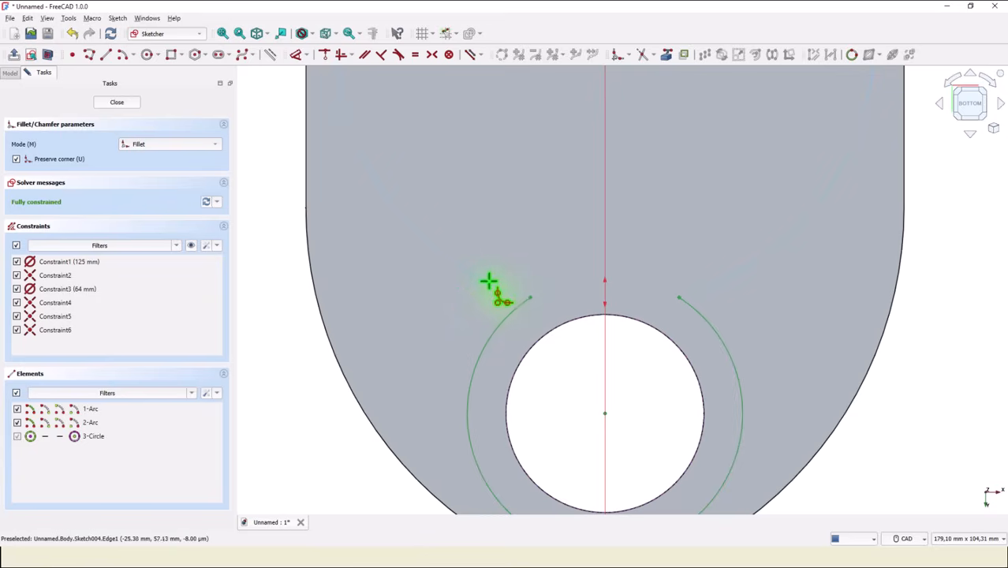
left_click(486, 277)
left_click(489, 331)
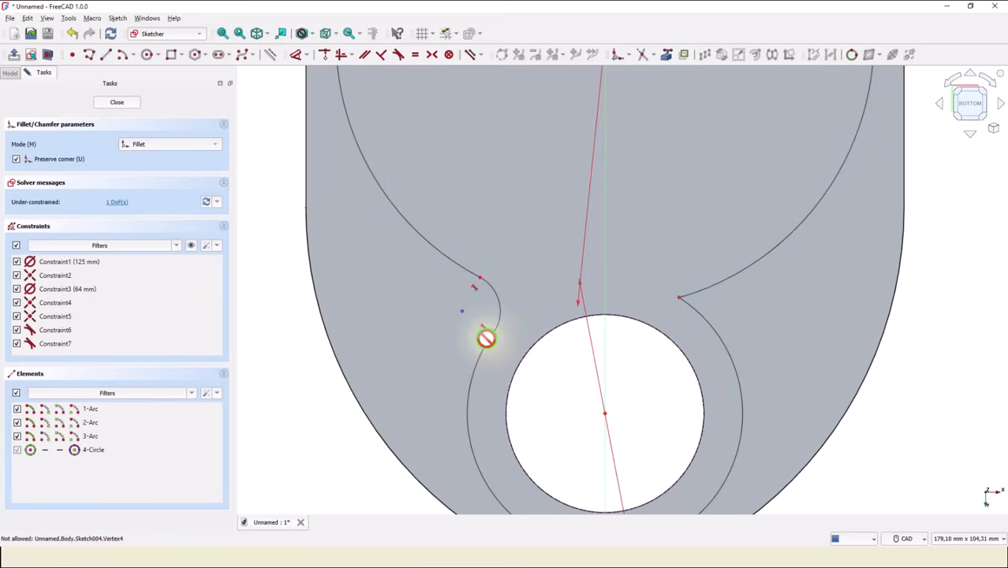
left_click(691, 306)
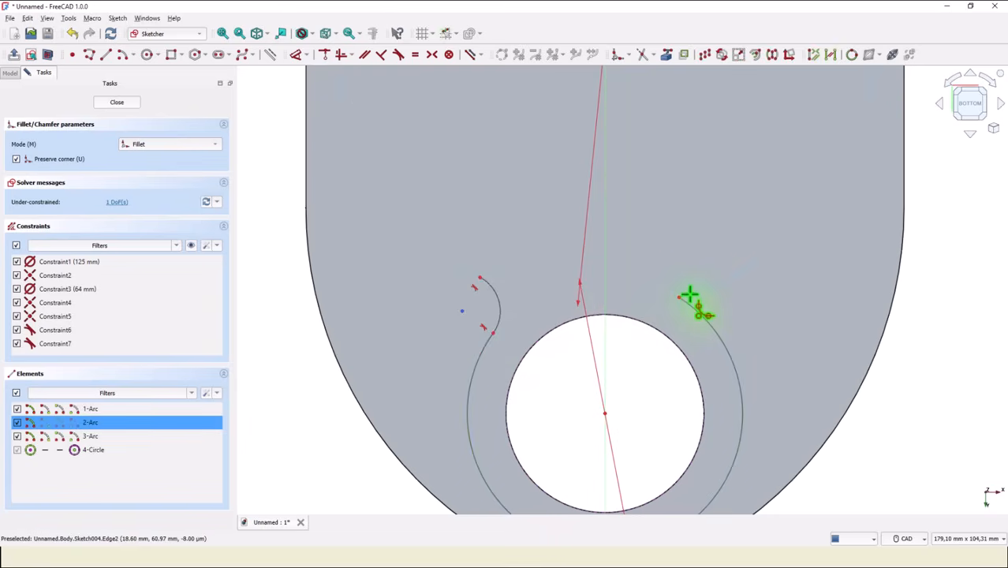
left_click(692, 299)
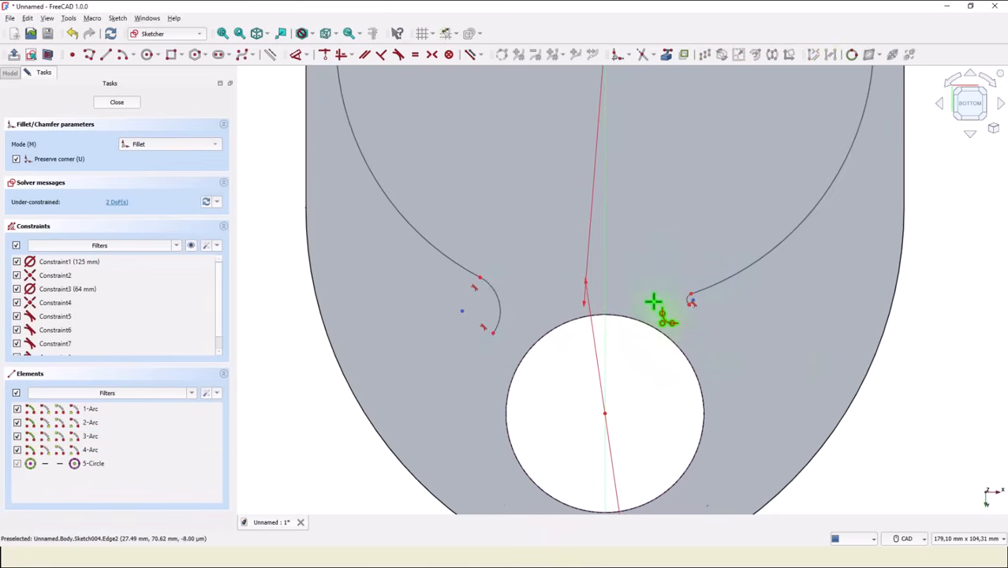
Constrain the two fillet arcs between the large and small arcs to equal radii.
left_click(415, 56)
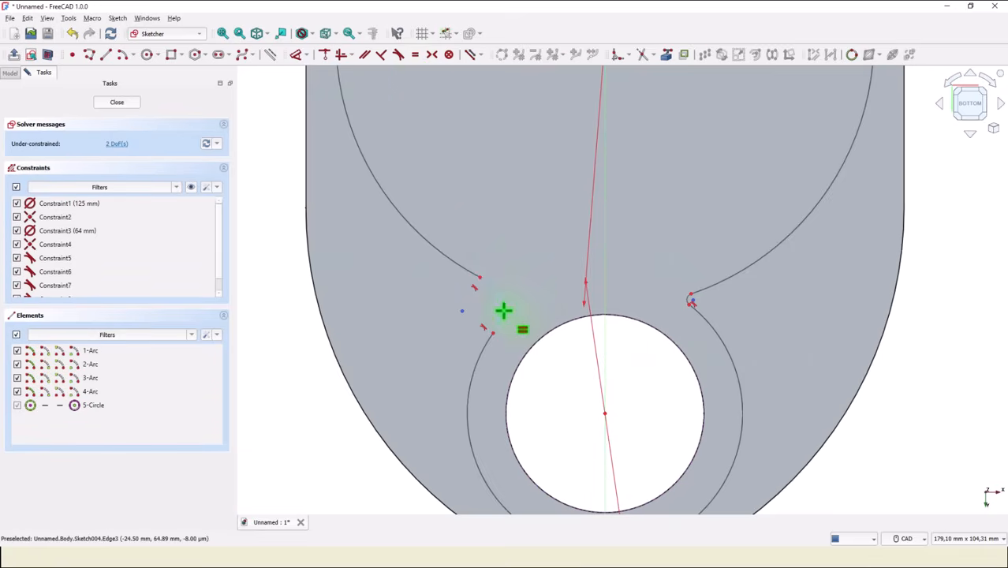
left_click(503, 311)
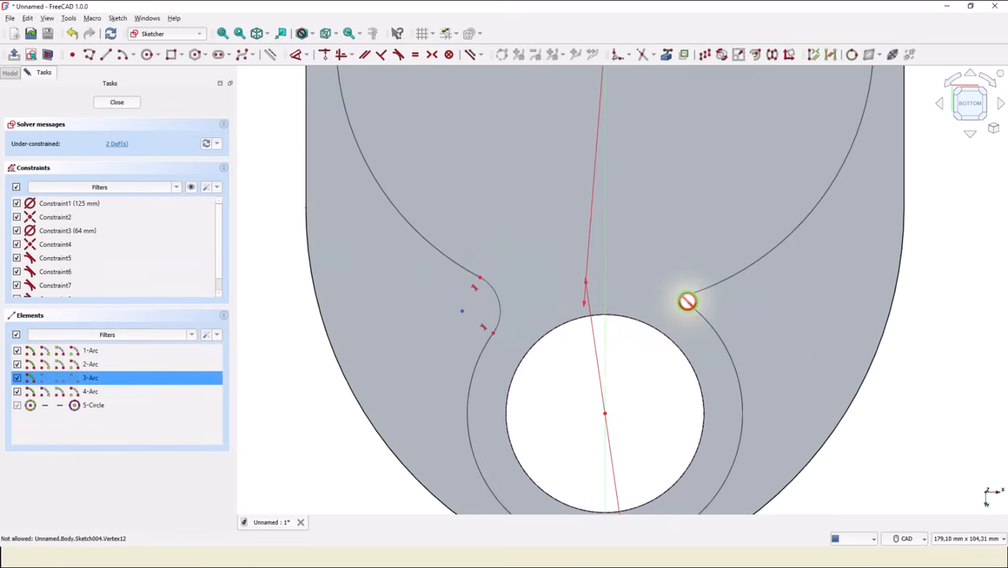
scroll(687, 301, "up", 5)
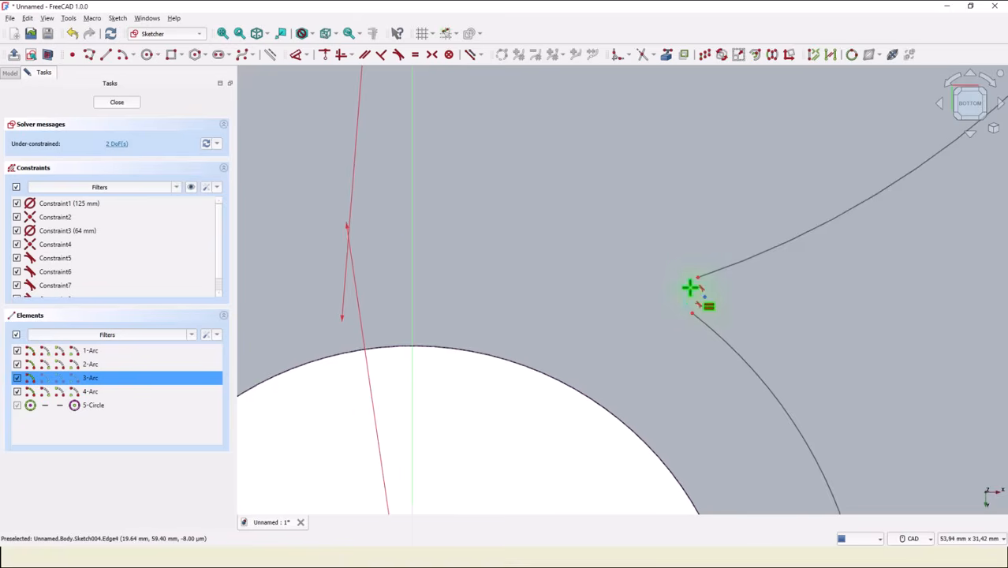
left_click(691, 298)
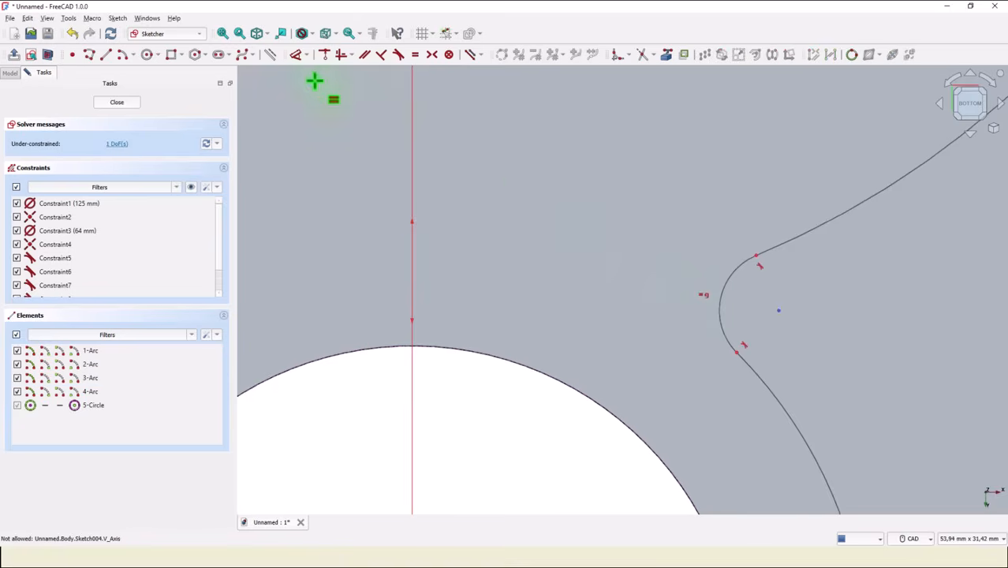
Dimension the radius of the fillet arcs at the outline's neck as 6 mm.
scroll(475, 227, "down", 2)
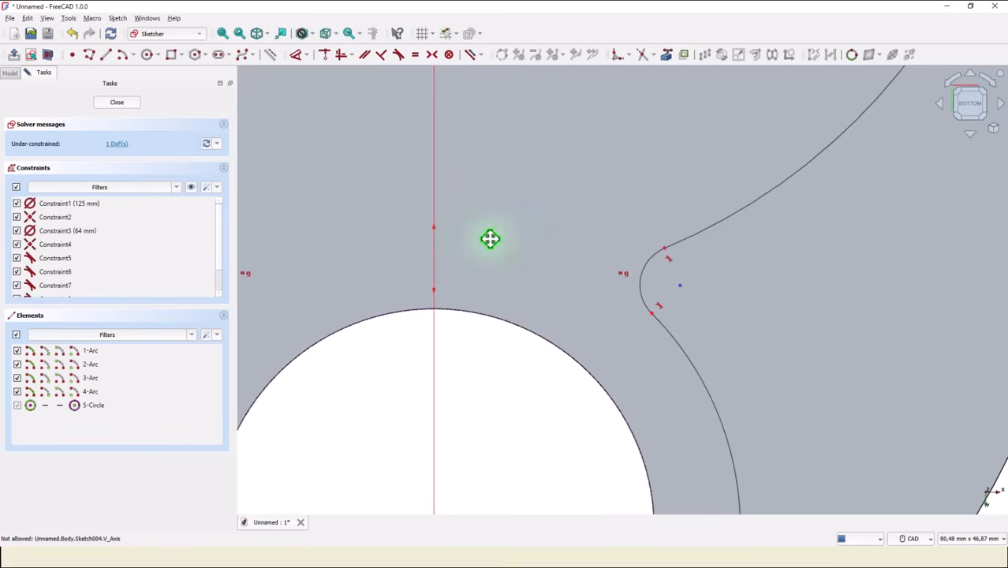
middle_click_drag(490, 238, 653, 254)
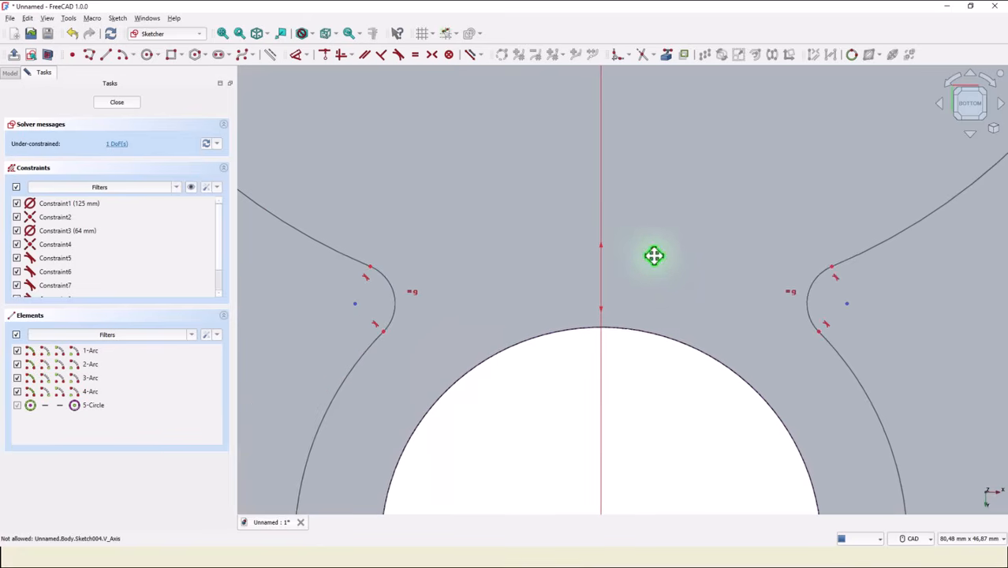
left_click(296, 55)
left_click(390, 286)
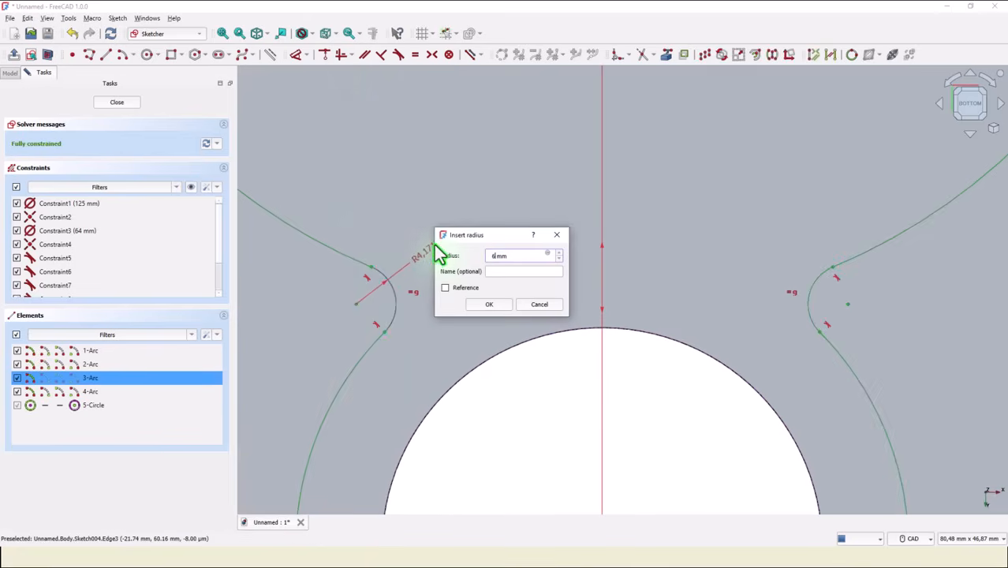
key("Return")
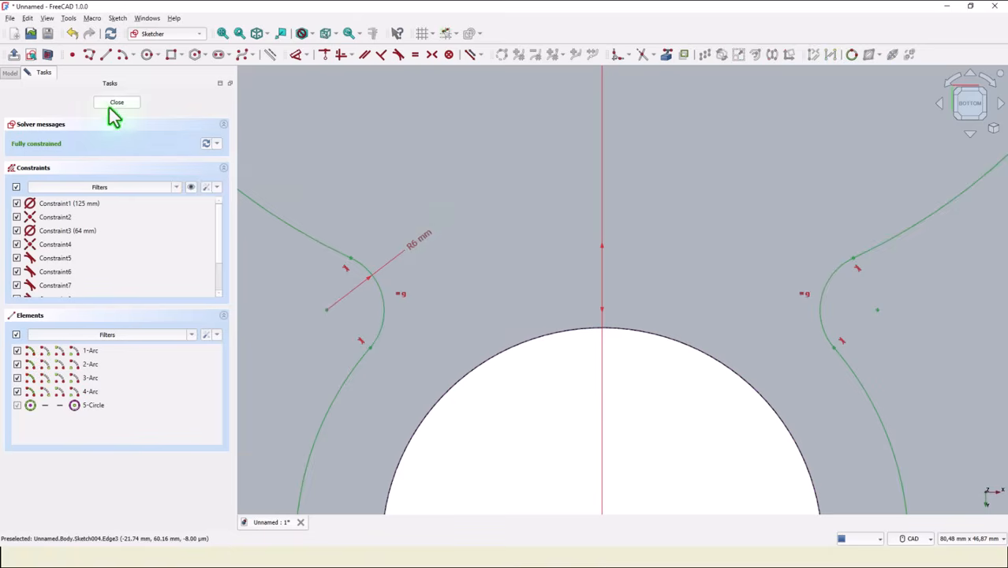
Finish the bottom-face sketch and cut its outline into the cover as a pocket 18 mm deep.
left_click(222, 33)
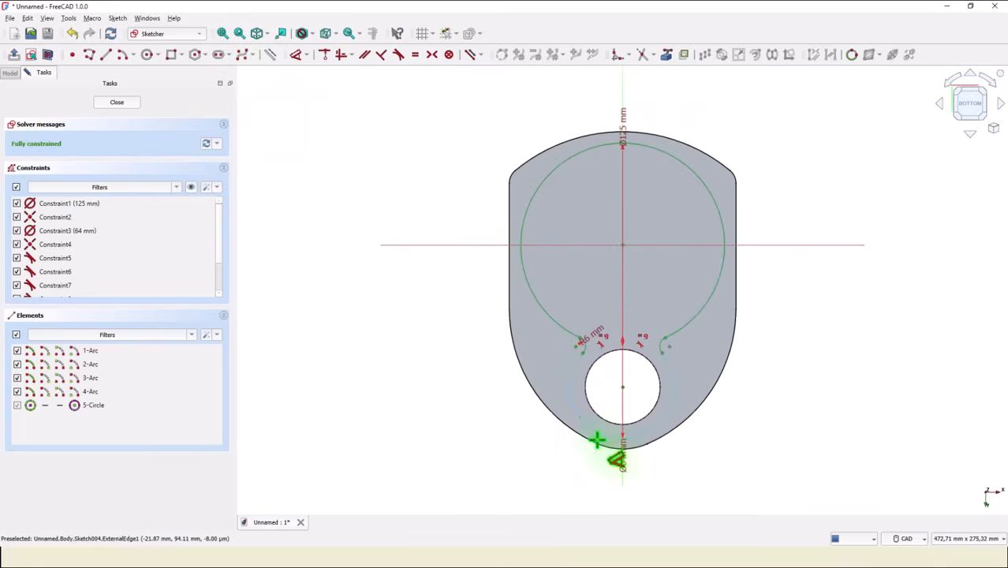
left_click(59, 203)
left_click(116, 101)
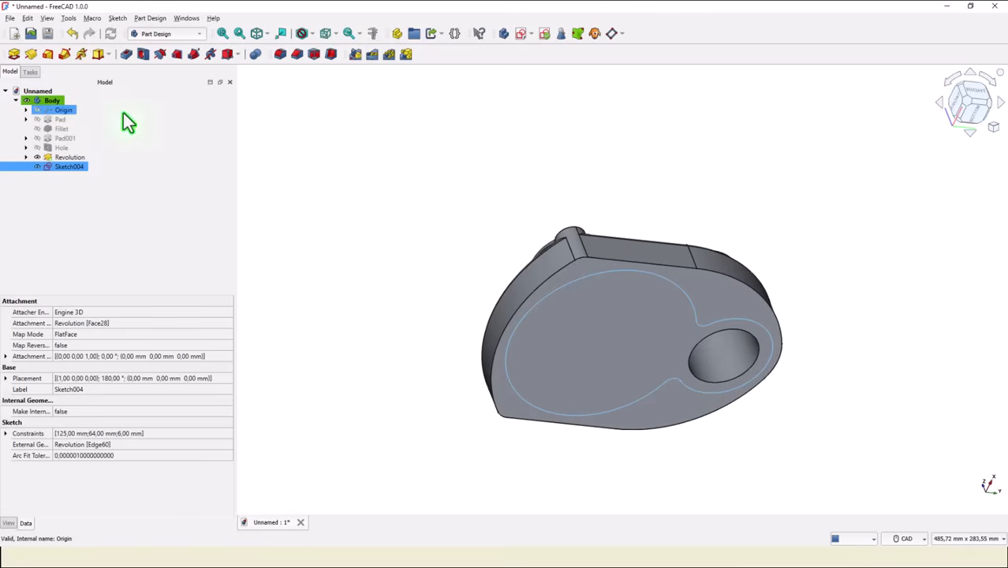
left_click(127, 55)
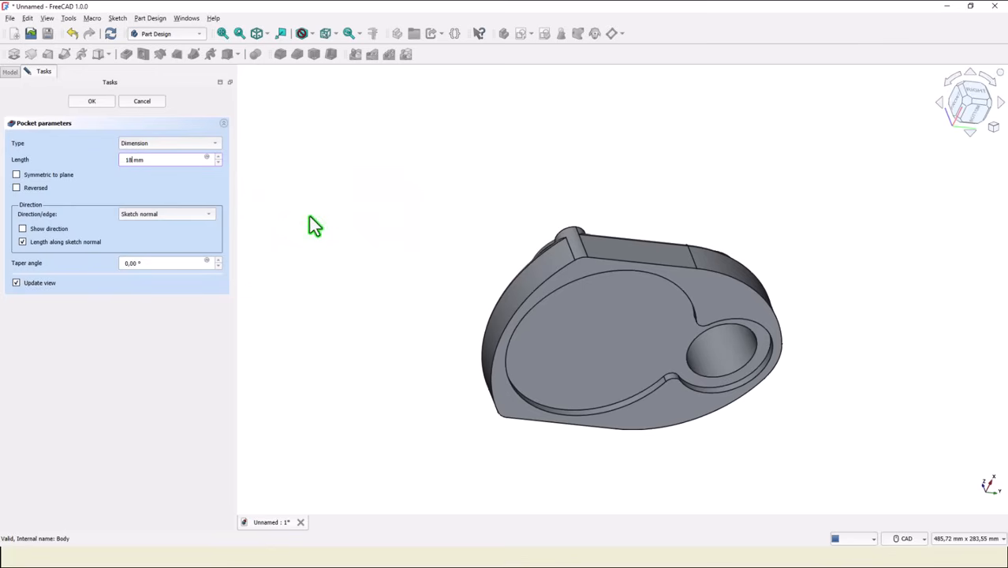
left_click(186, 177)
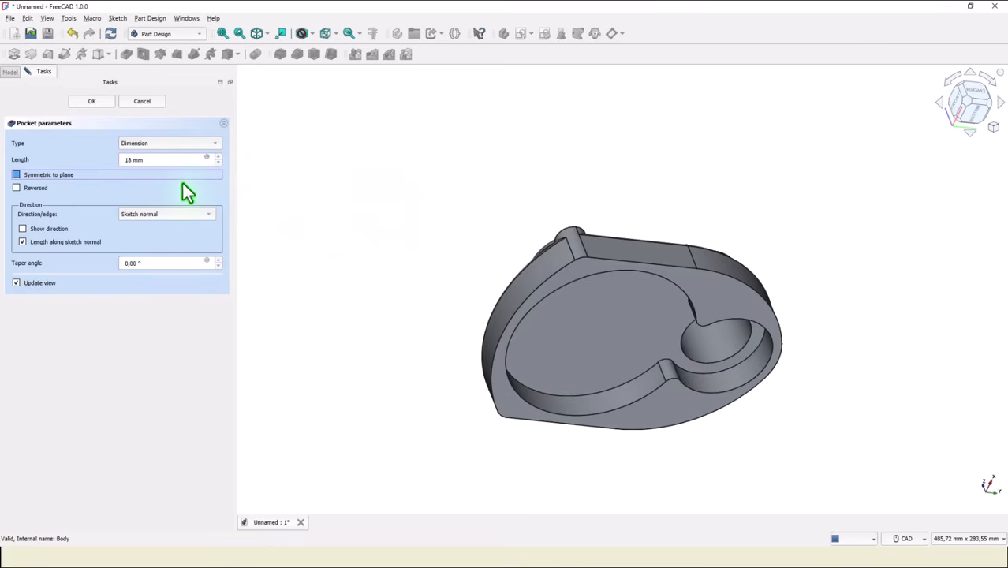
left_click(92, 101)
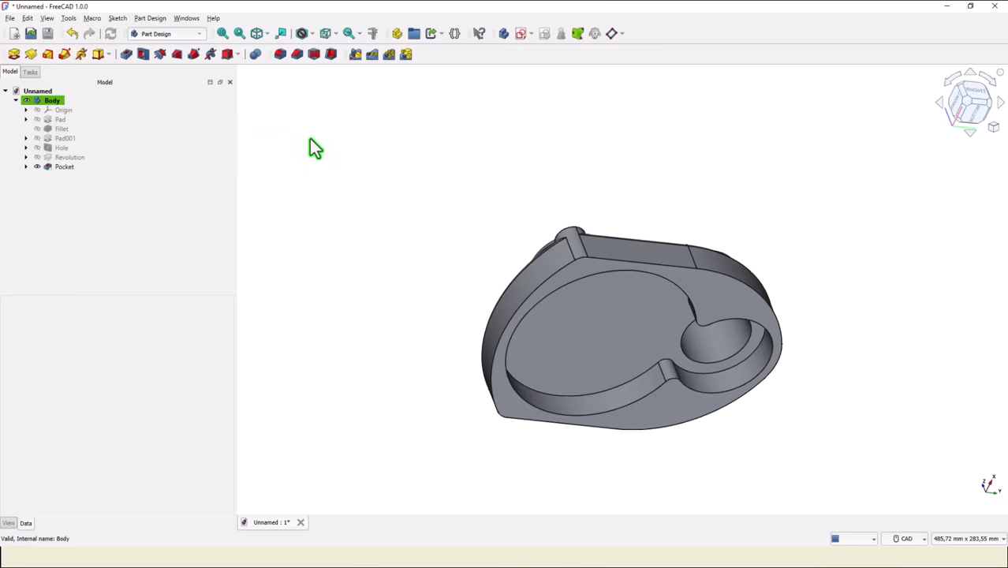
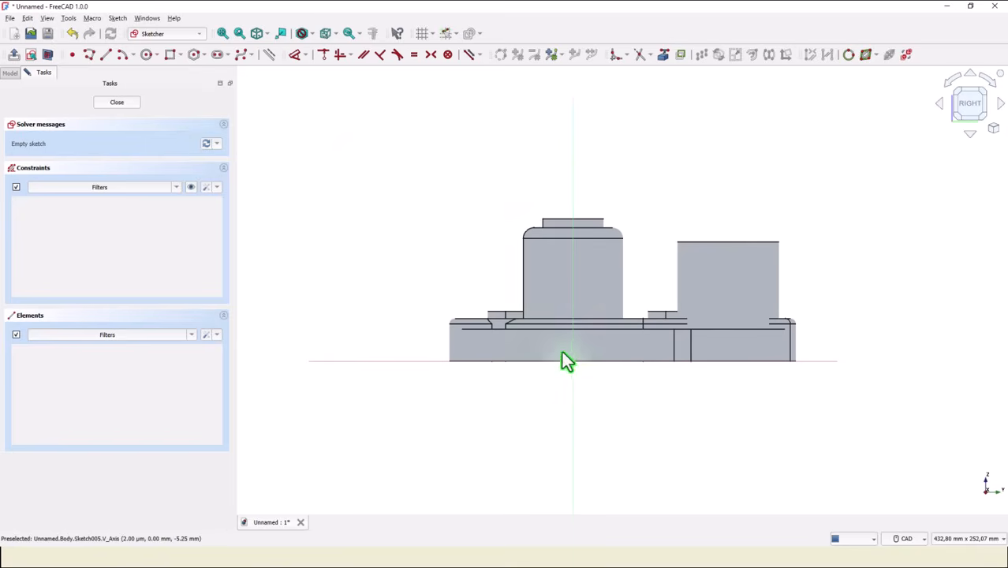
Project the boss's top edge into the empty sketch as external geometry.
scroll(592, 344, "up", 3)
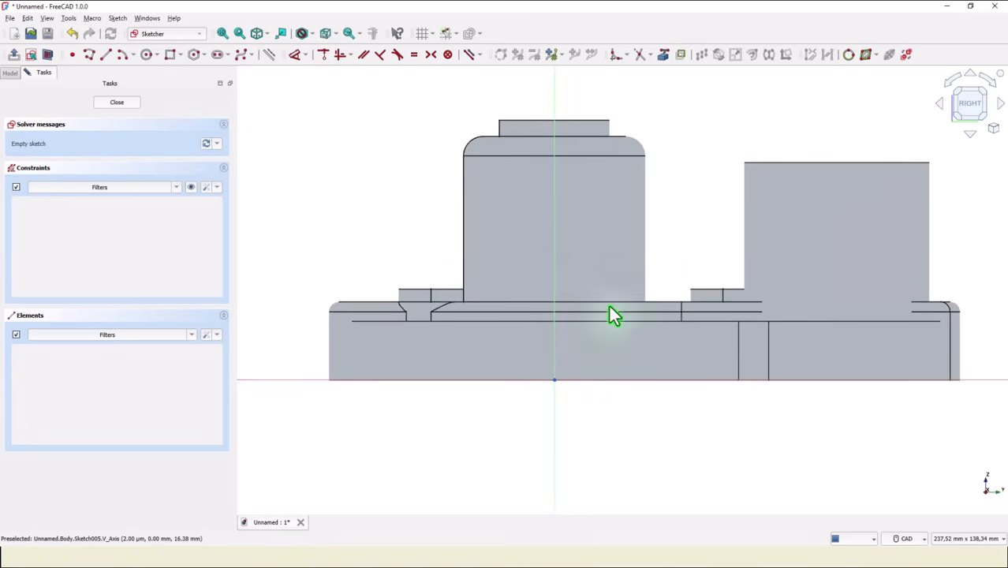
left_click(664, 54)
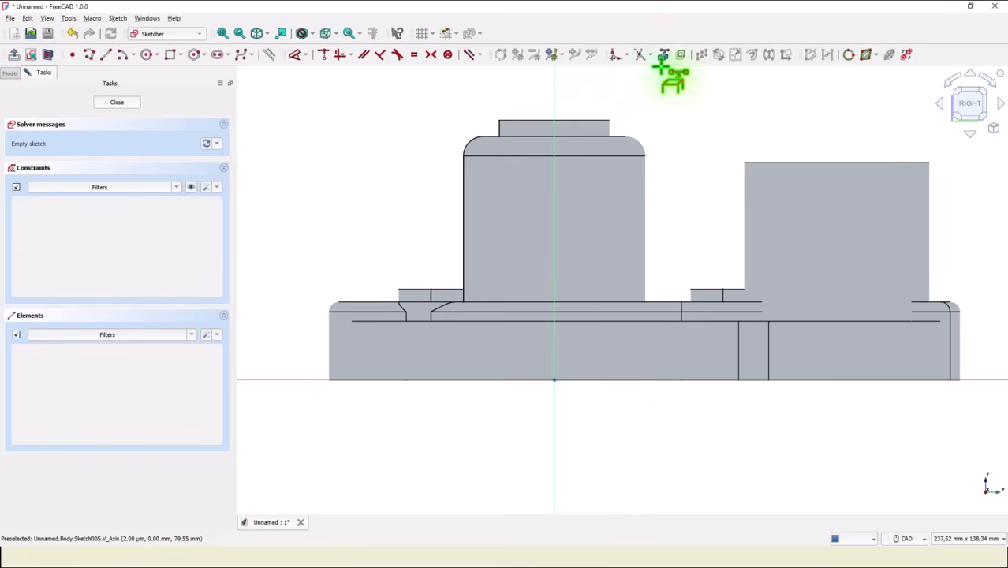
left_click(575, 121)
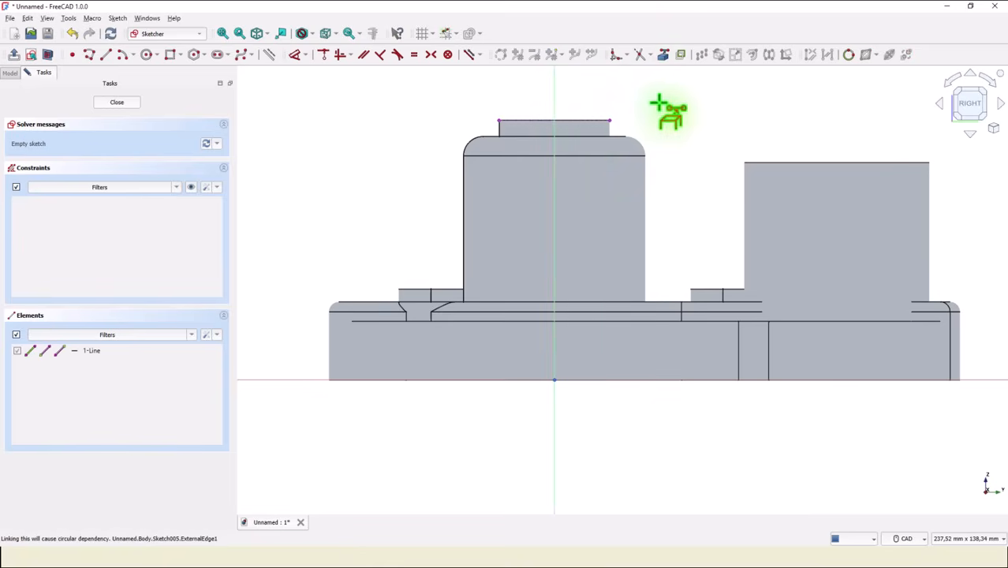
Start a polyline at the origin, run it up the vertical axis to the boss's top edge and about 13 mm outward along that edge.
left_click(89, 55)
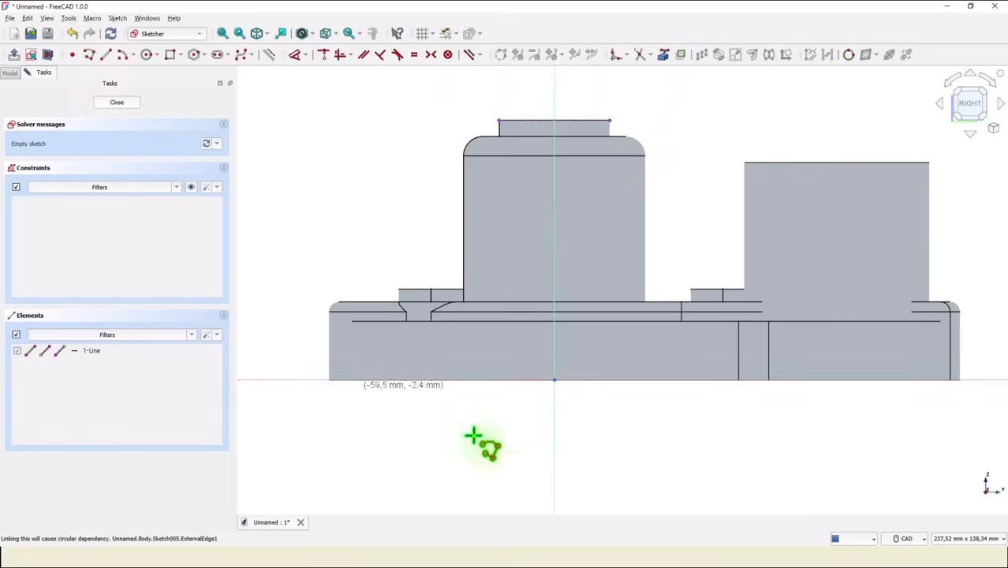
left_click(555, 381)
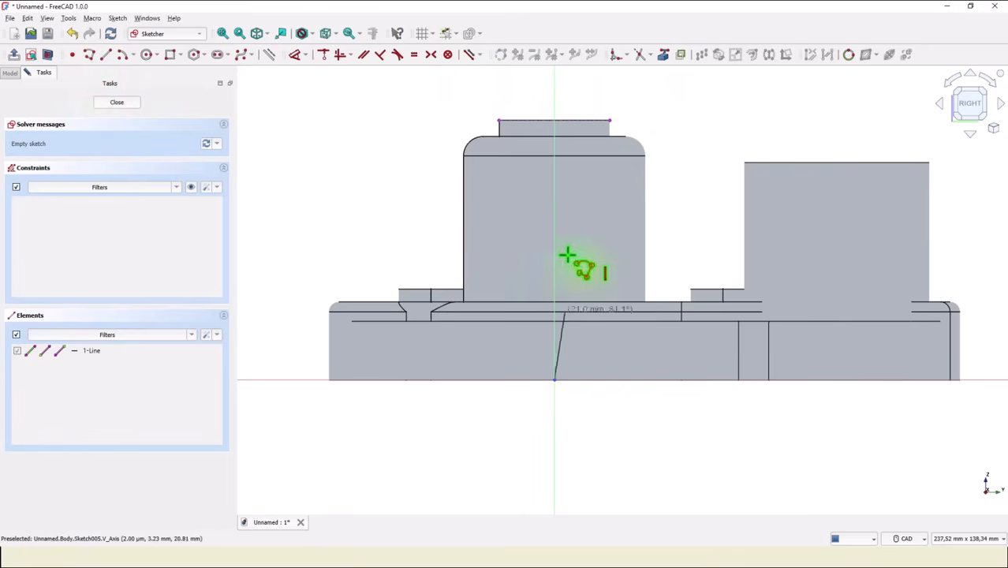
left_click(555, 119)
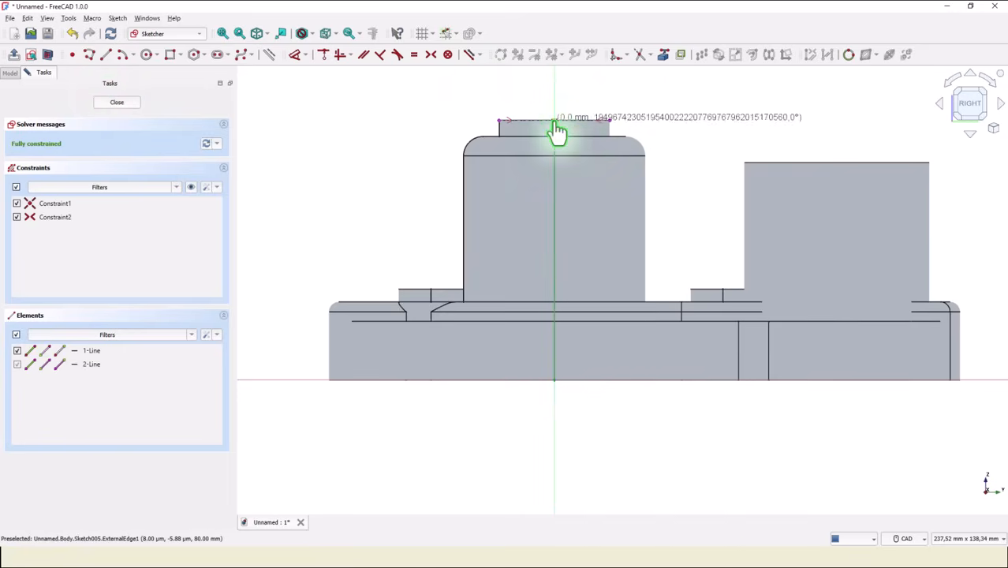
left_click(513, 118)
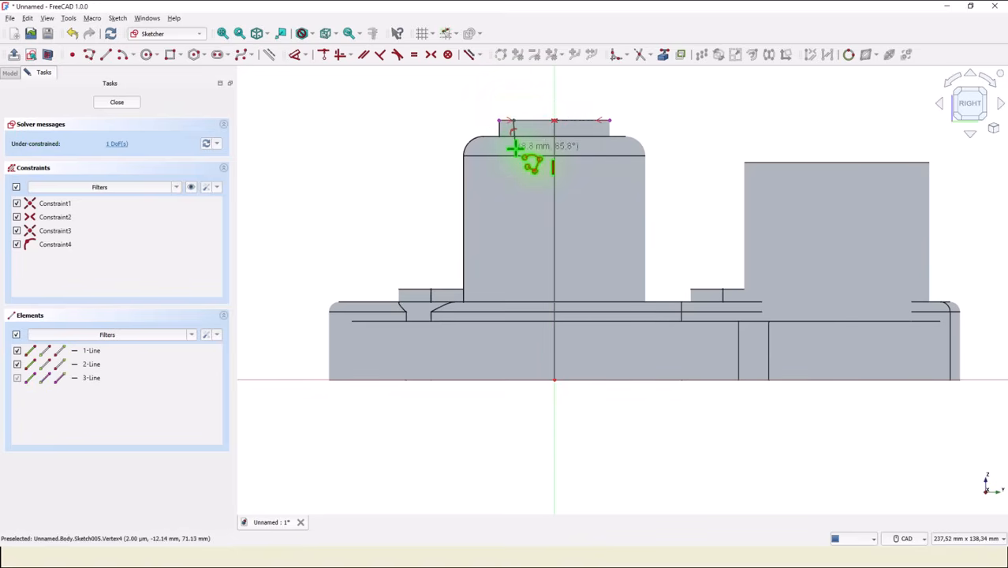
Continue the polyline down about 7 mm, around an outward groove with slanted sides about 4 mm long, and down another 6 mm or so.
scroll(511, 147, "up", 3)
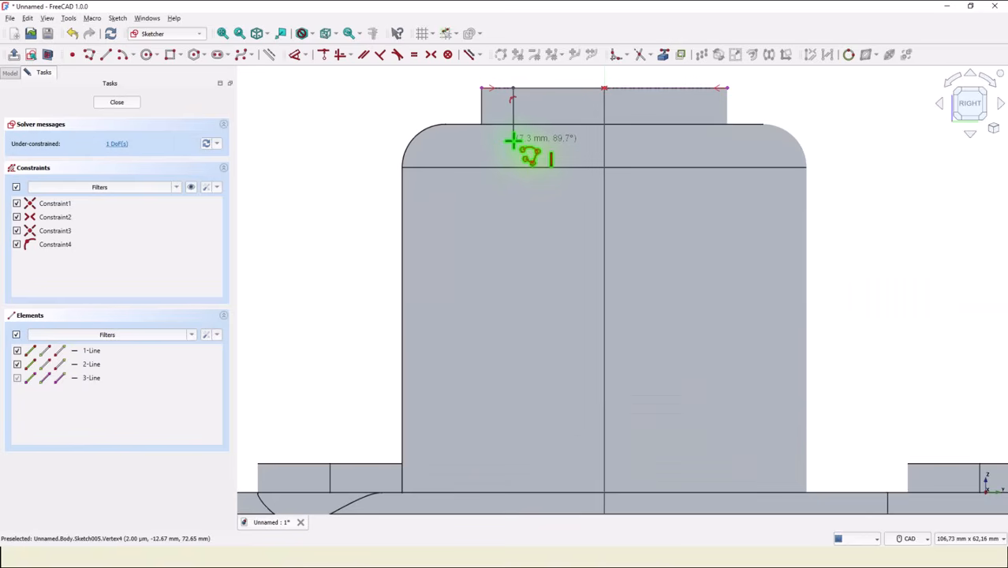
left_click(513, 141)
left_click(482, 150)
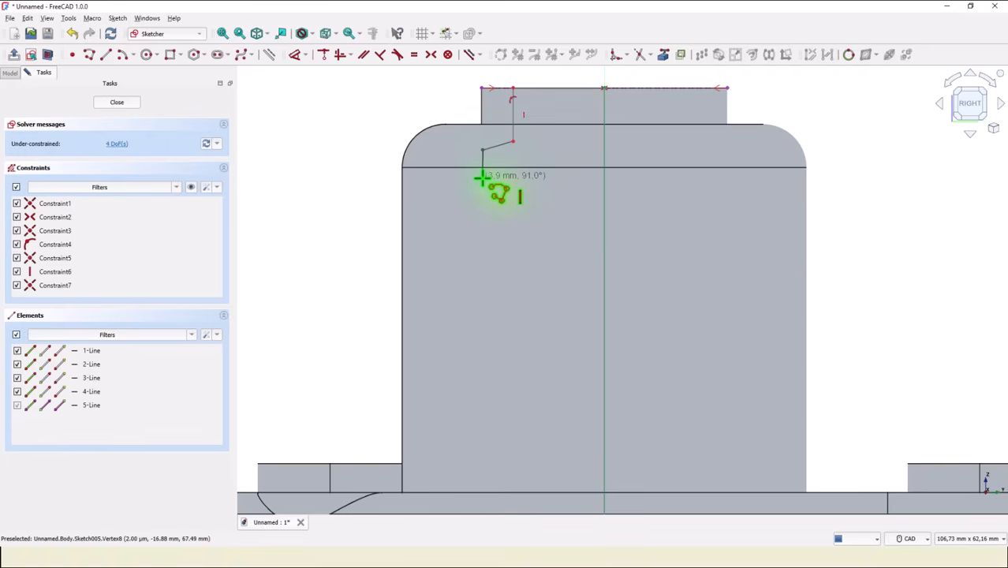
left_click(482, 179)
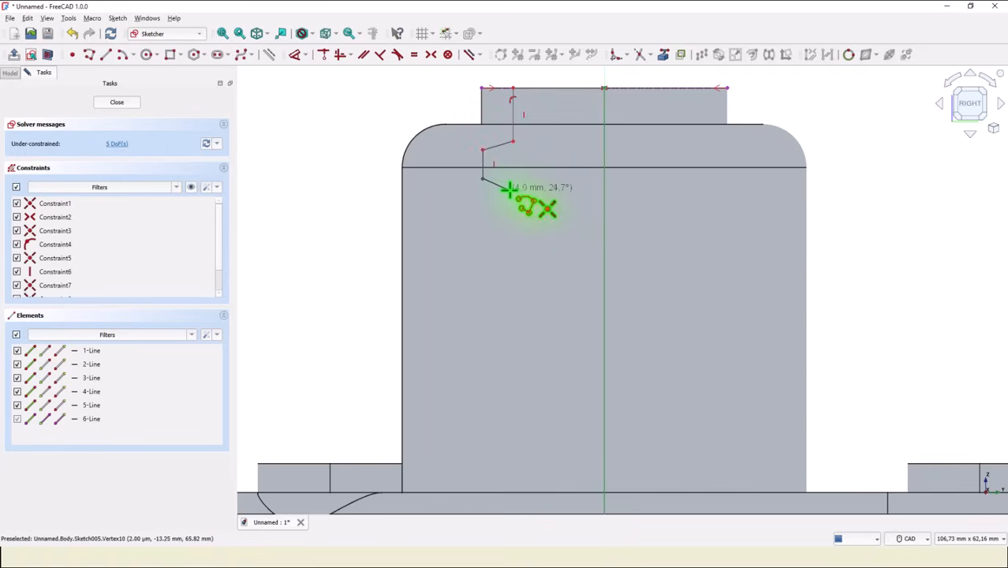
left_click(511, 190)
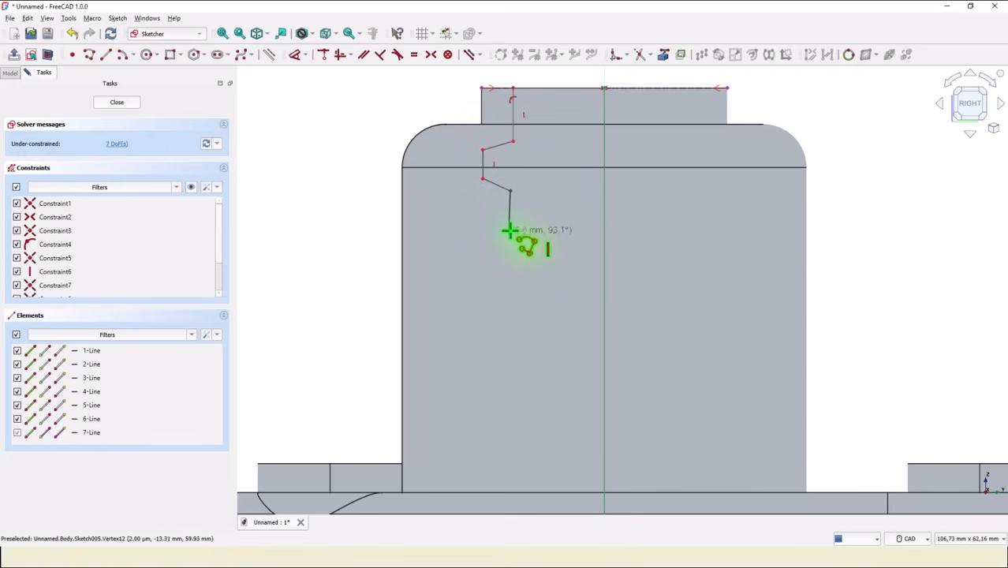
left_click(509, 231)
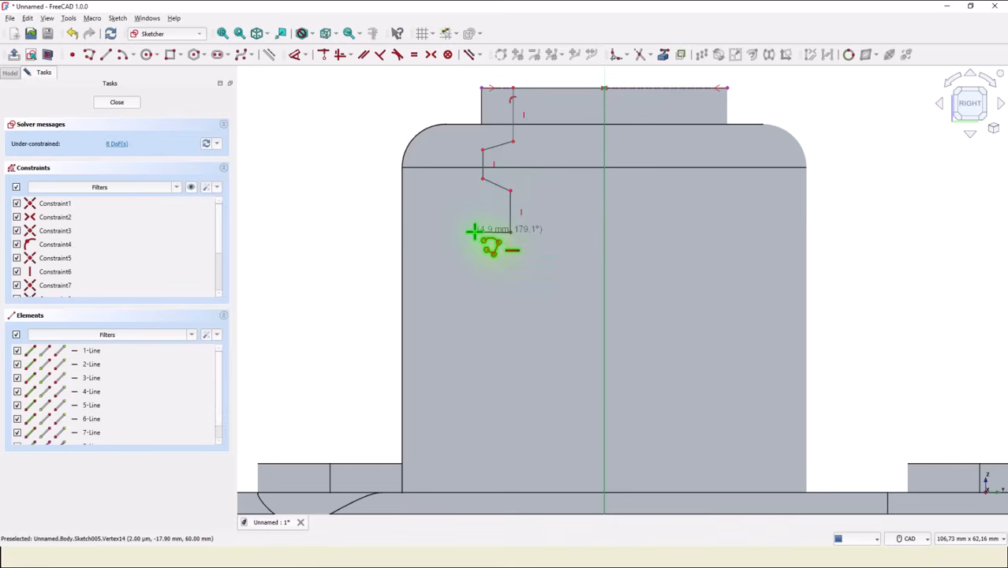
Extend the polyline outward about 5 mm, down 2 mm, outward 5 mm and down to the horizontal axis, closing it at the origin.
left_click(474, 231)
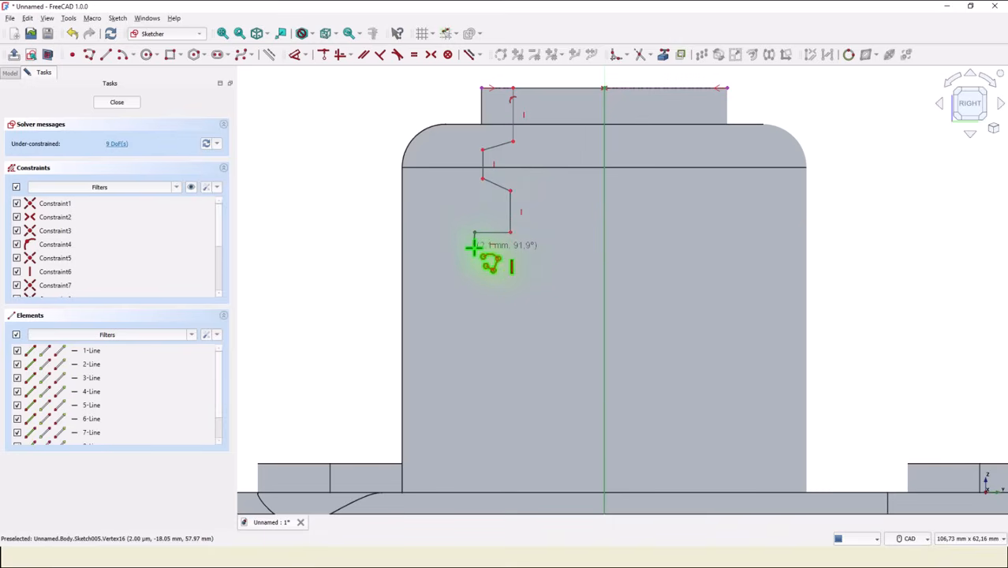
left_click(474, 249)
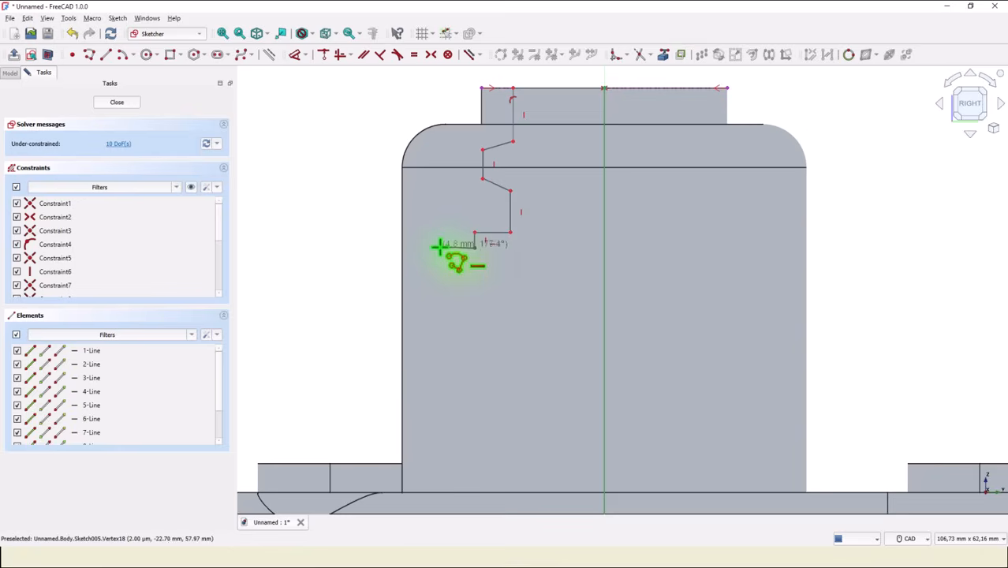
left_click(440, 248)
middle_click_drag(441, 331, 457, 139)
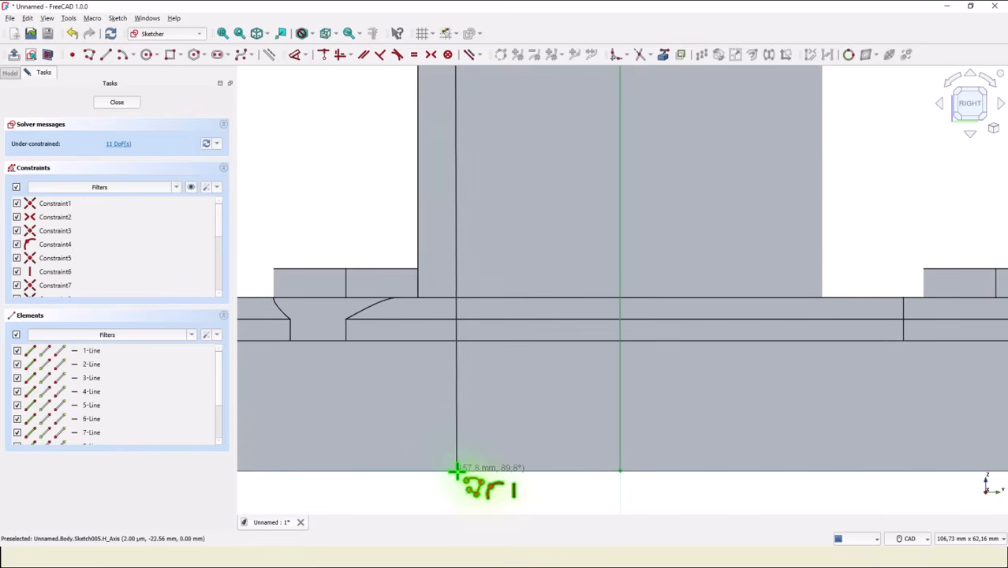
left_click(458, 471)
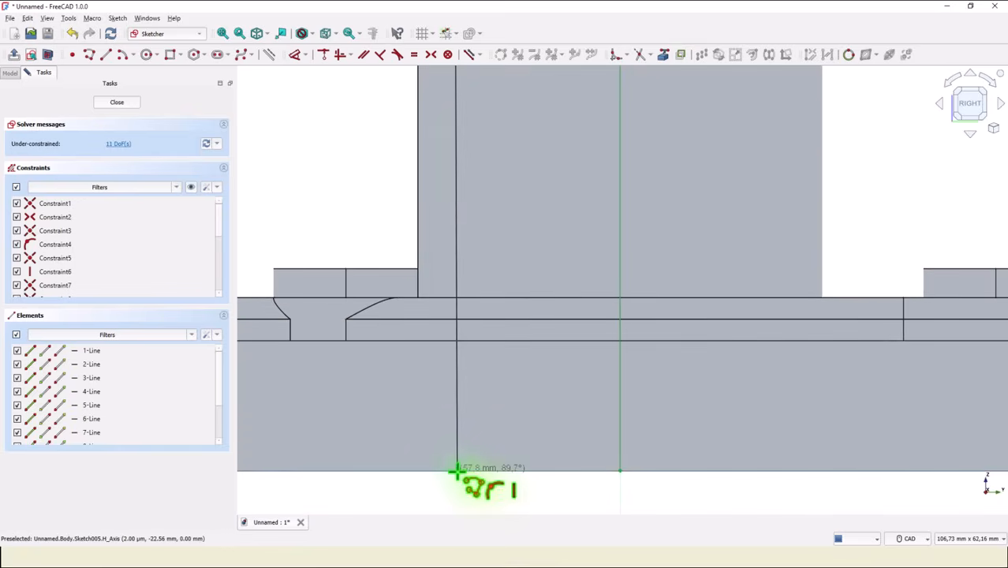
left_click(620, 471)
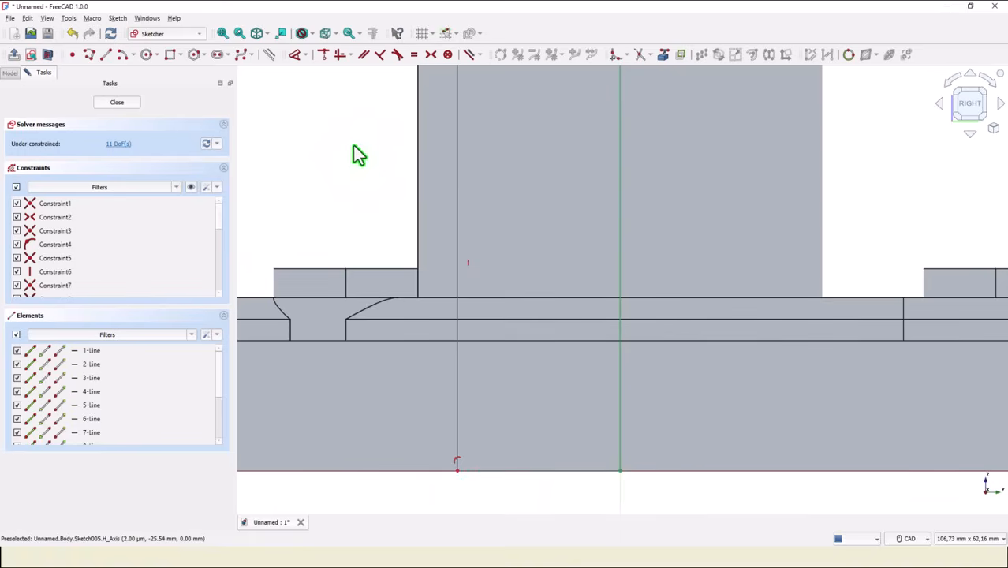
left_click(222, 33)
scroll(562, 245, "up", 5)
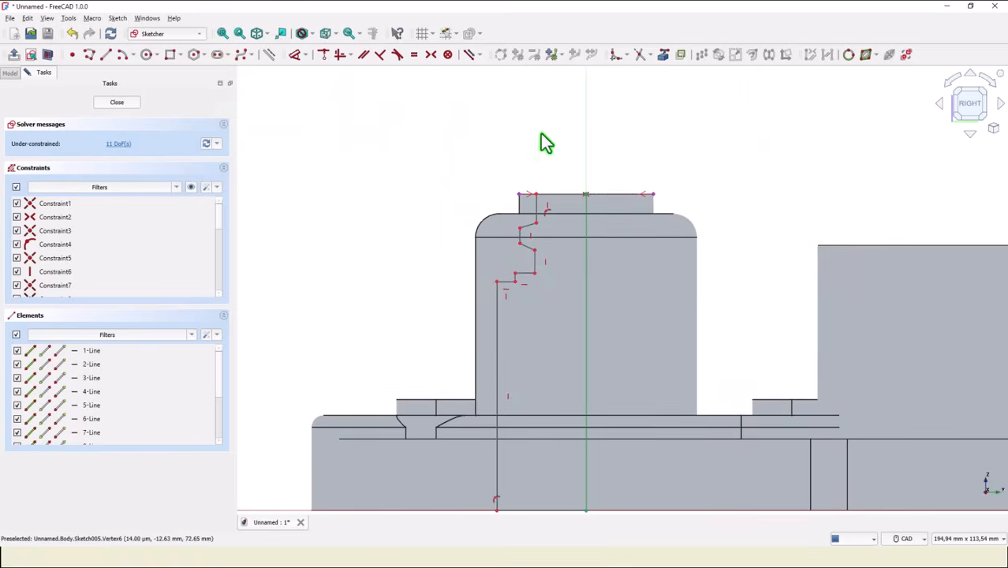
Constrain the lower end of the vertical wall above the groove onto the line of the vertical wall below it.
left_click(324, 54)
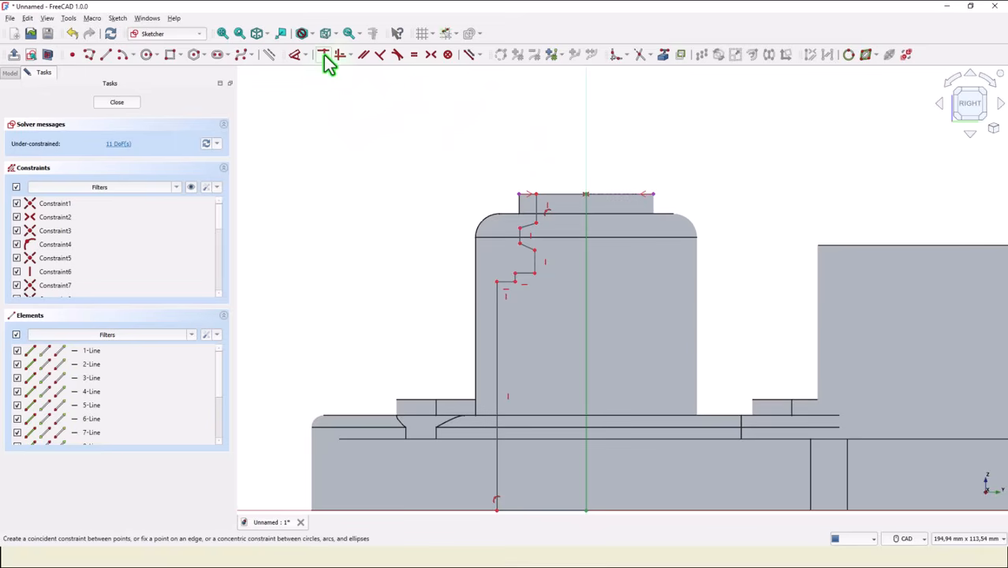
scroll(541, 299, "up", 1)
scroll(552, 269, "up", 2)
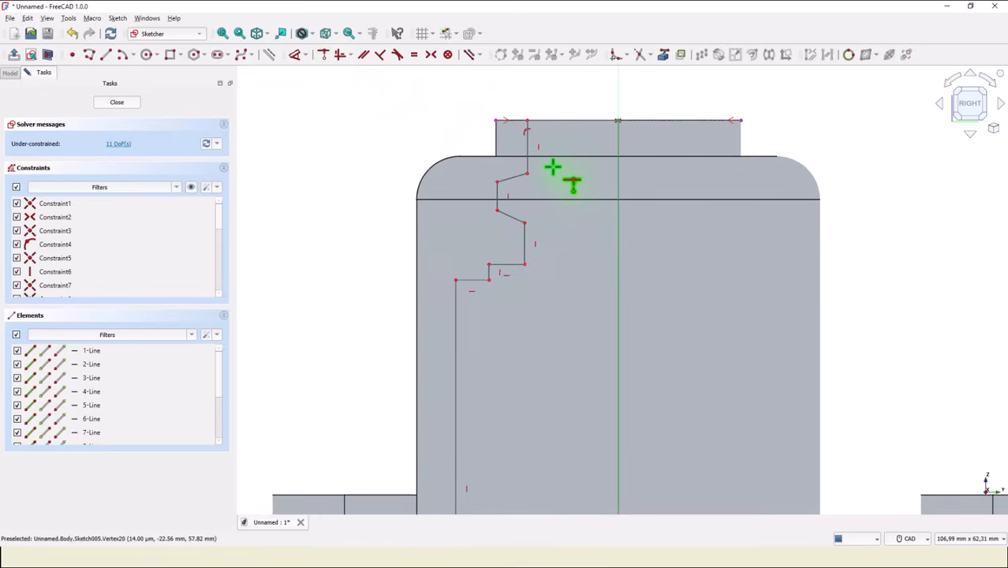
left_click(523, 236)
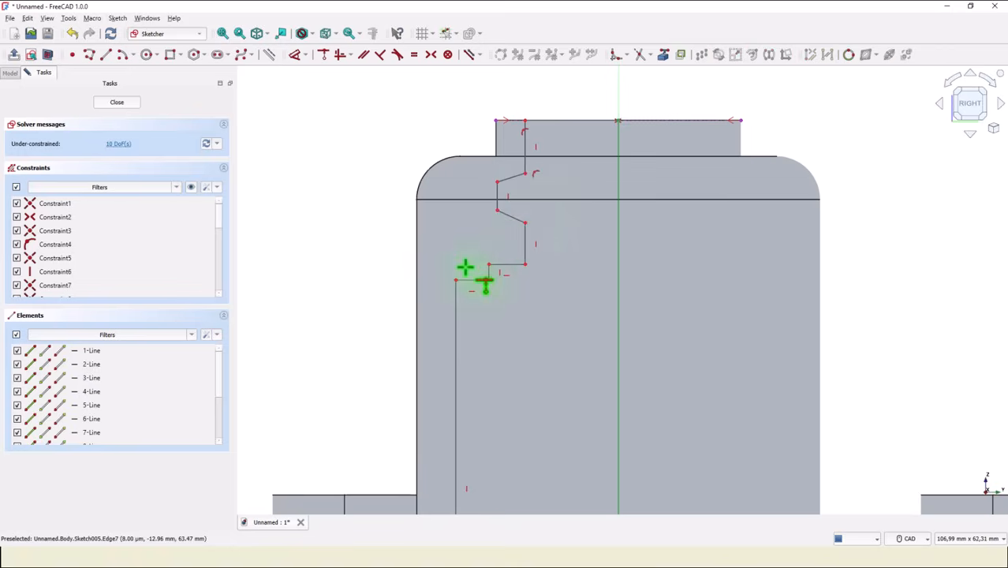
Constrain the groove's two slanted sides to equal length.
left_click(413, 55)
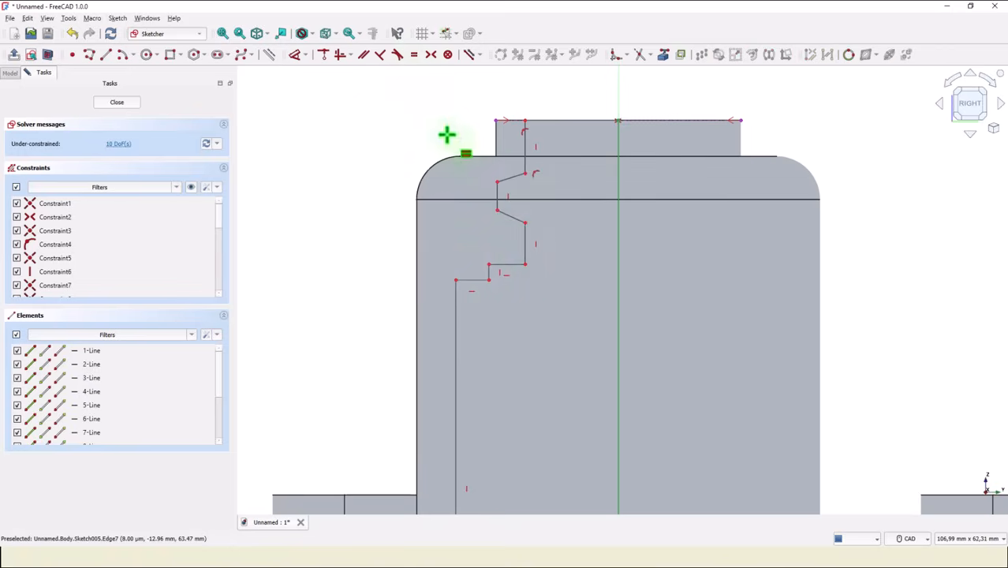
left_click(511, 180)
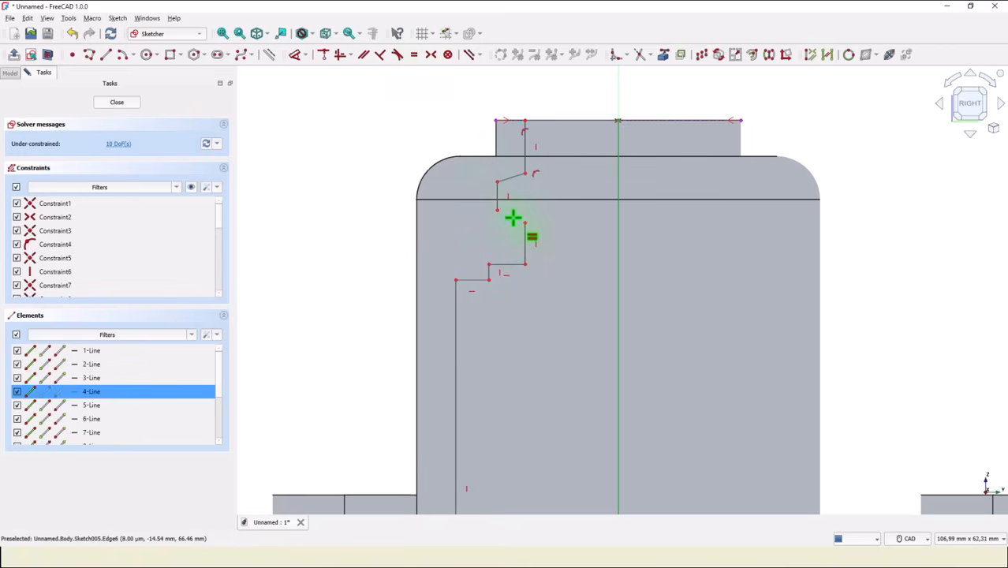
left_click(512, 219)
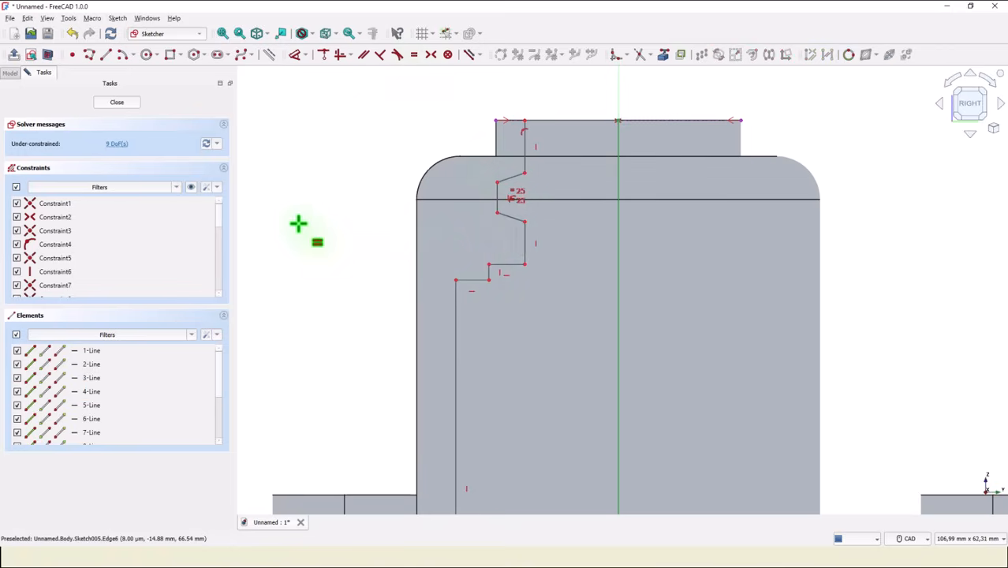
Dimension the angle between the groove's two slanted sides as 14°.
left_click(299, 62)
left_click(507, 179)
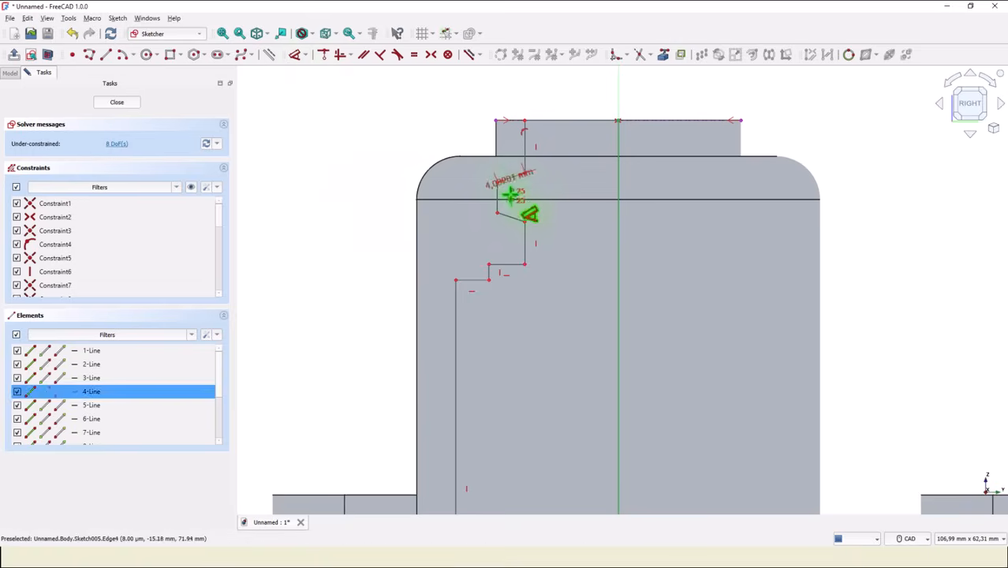
left_click(510, 219)
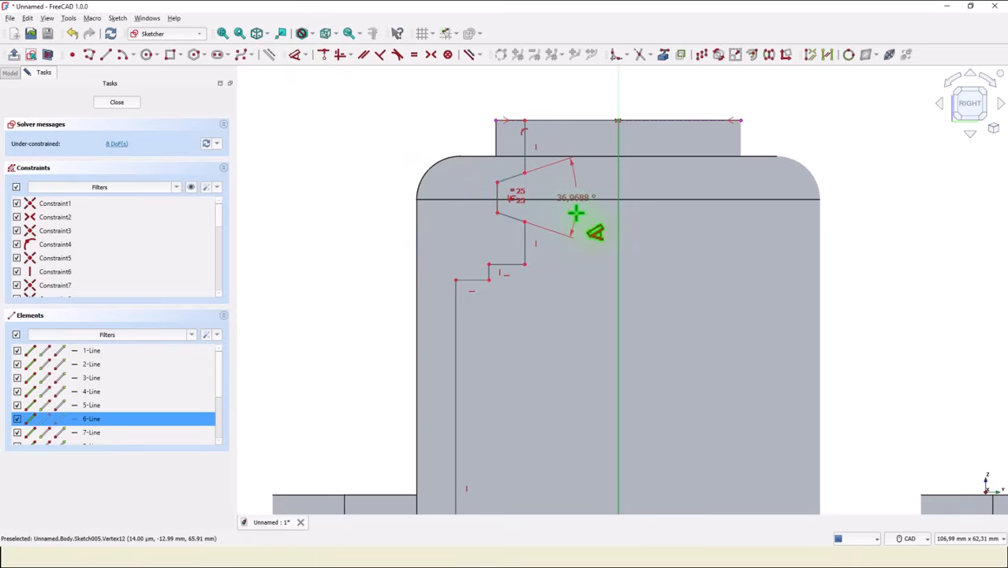
left_click(576, 214)
key("Return")
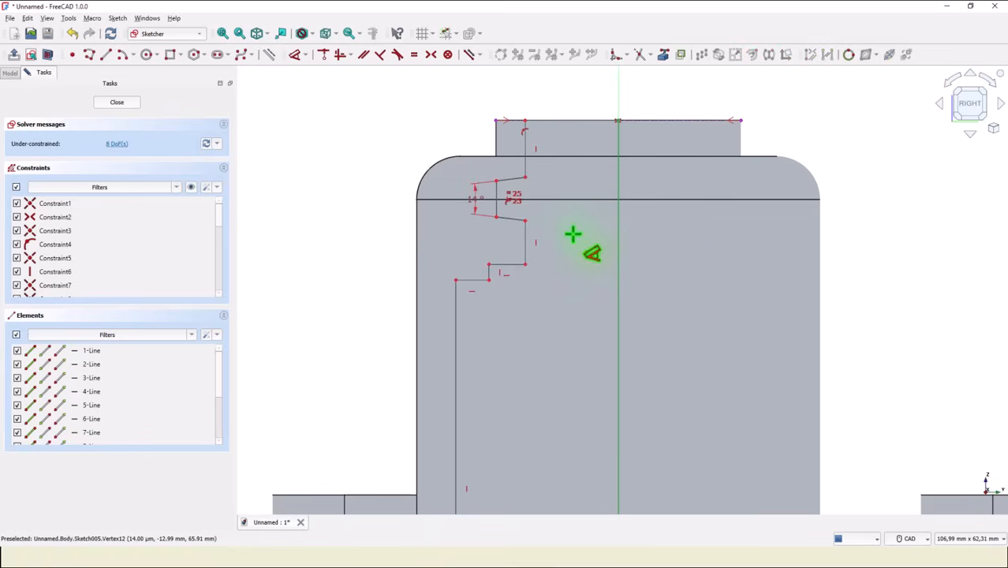
Dimension the top end of the profile's upper wall at 22,5/2 mm from the vertical axis.
middle_click_drag(573, 234, 575, 322)
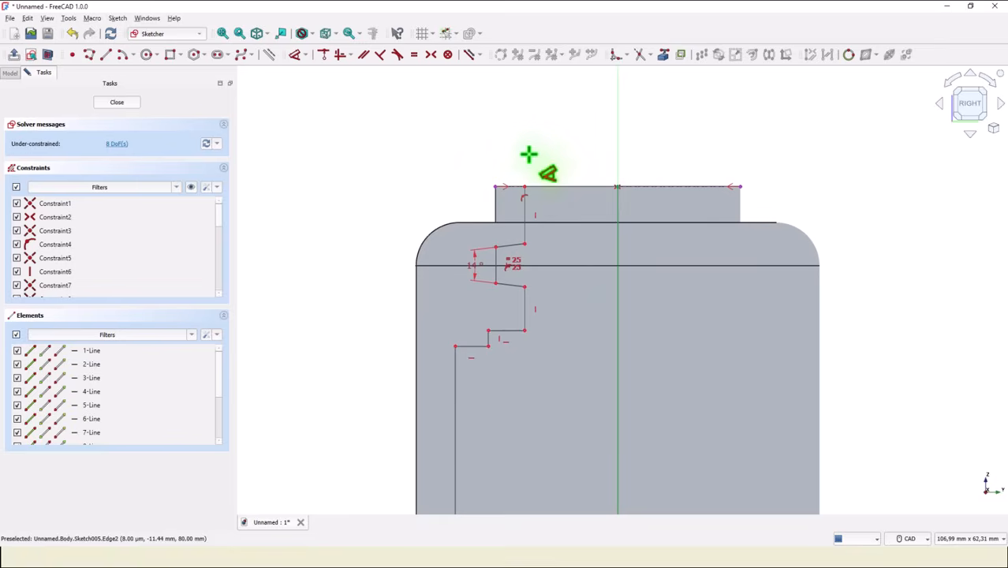
left_click(524, 187)
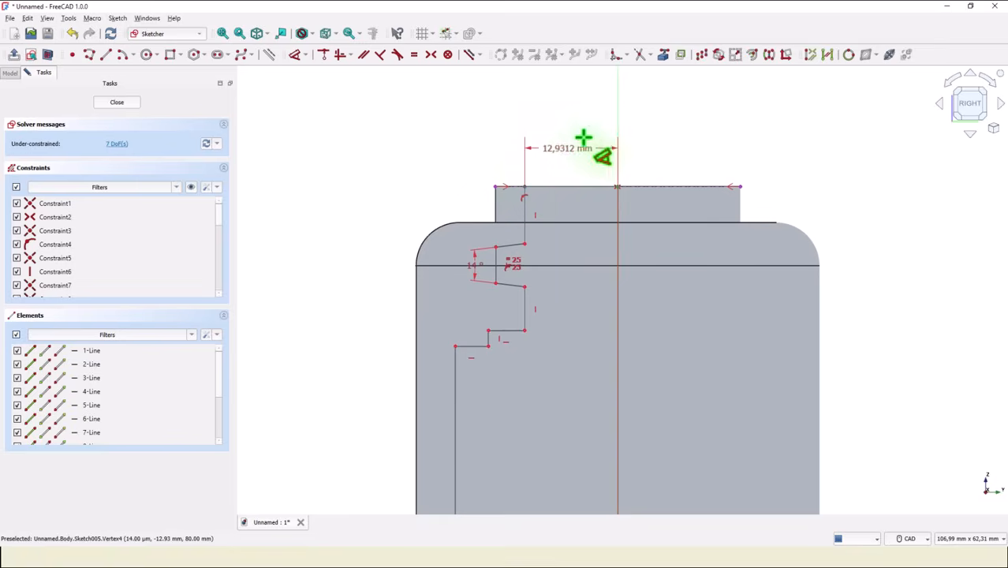
left_click(592, 135)
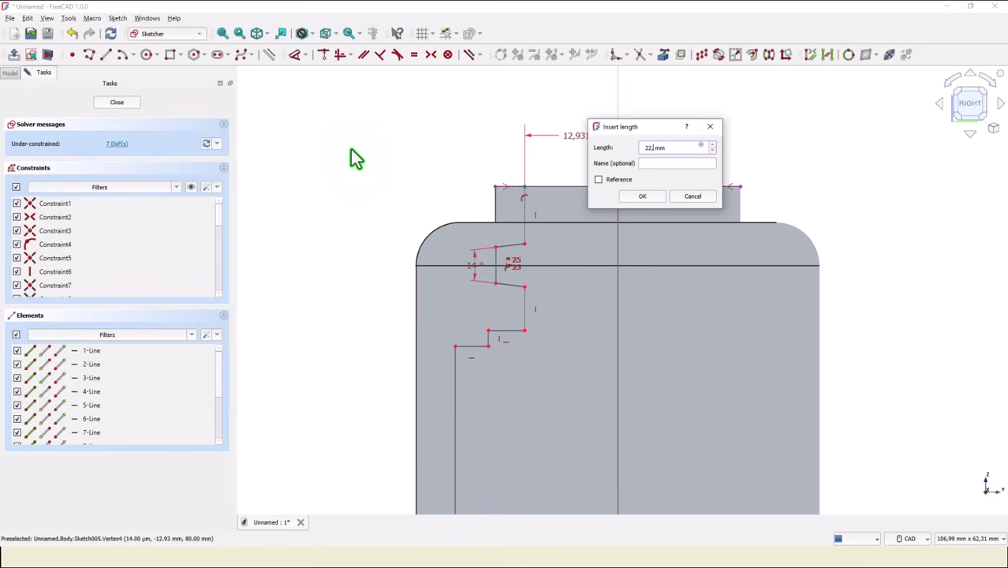
type("22,5/2")
key("Return")
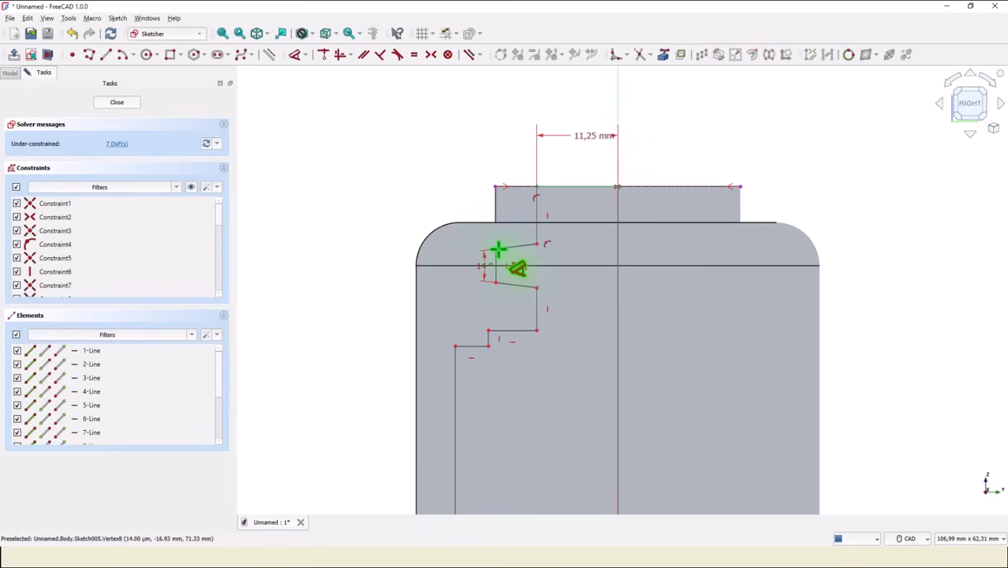
Dimension the groove's outer corner at 30/2 mm from the vertical axis.
left_click(498, 250)
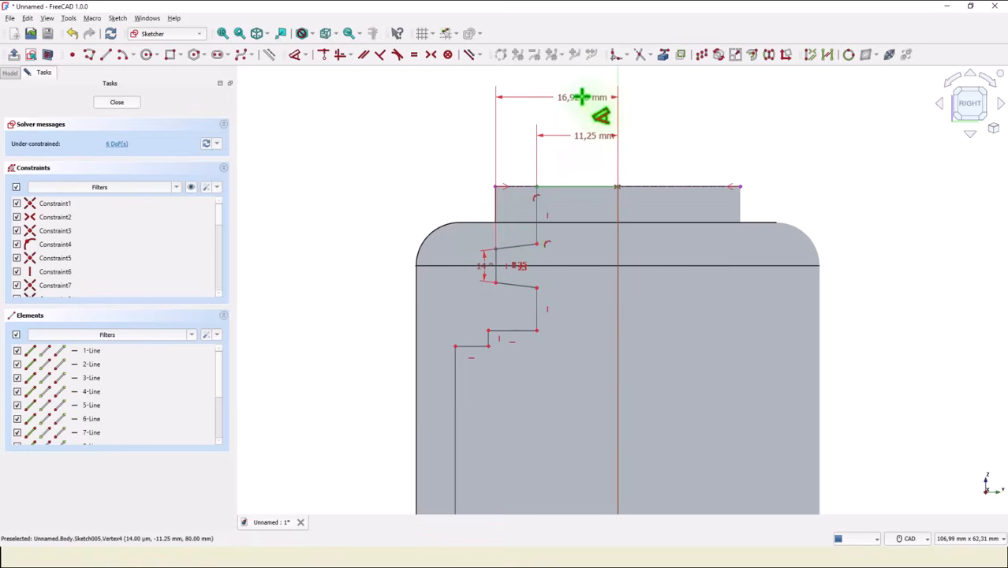
left_click(581, 96)
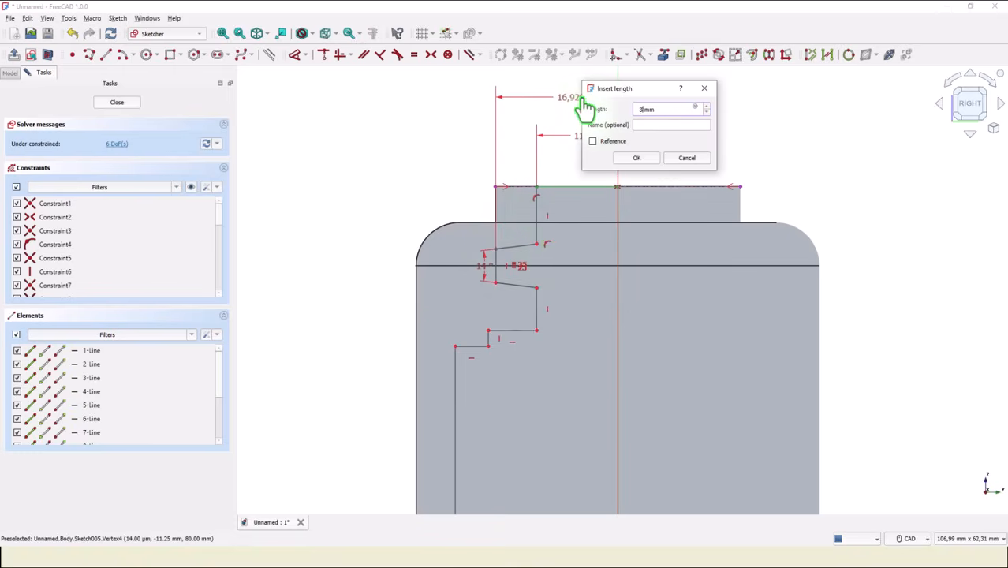
type("30/2")
key("Return")
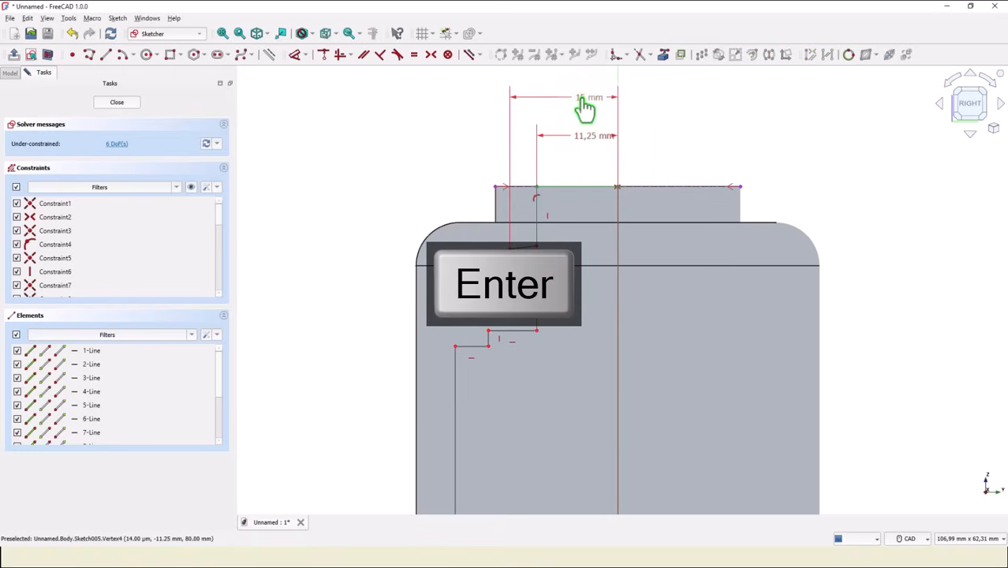
Dimension the outer corner of the step below the groove at 35/2 mm from the vertical axis.
left_click(488, 329)
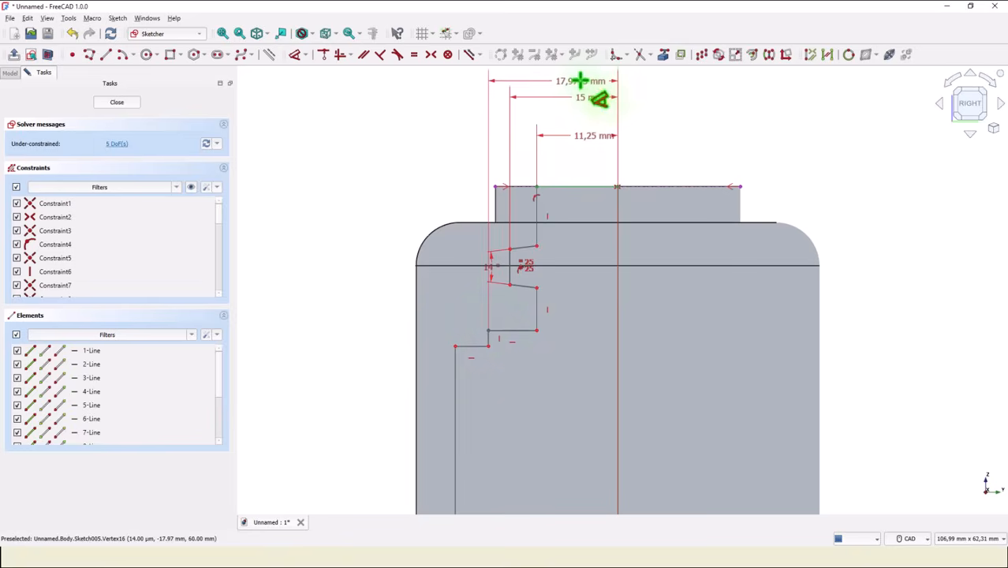
left_click(584, 85)
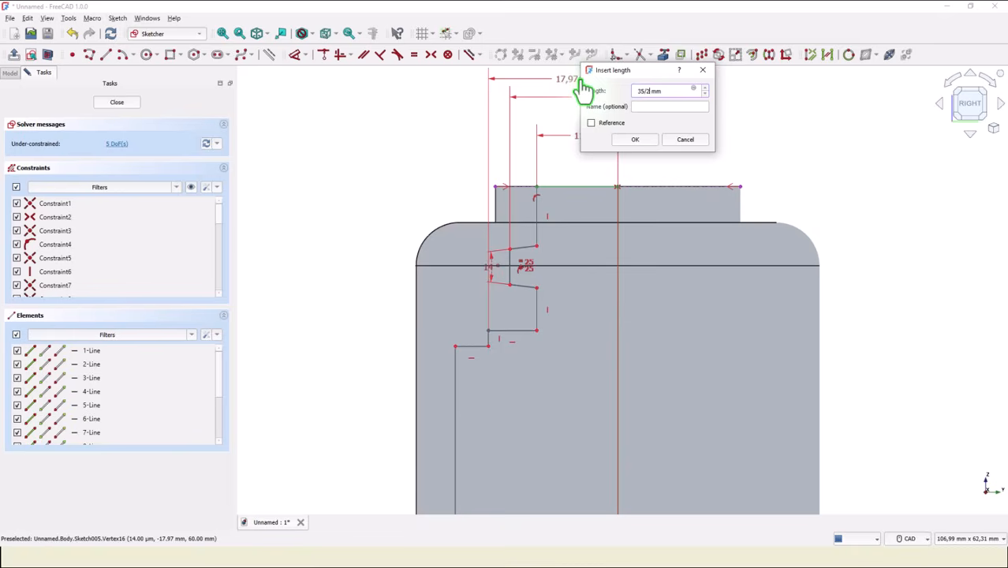
type("35/2")
key("Return")
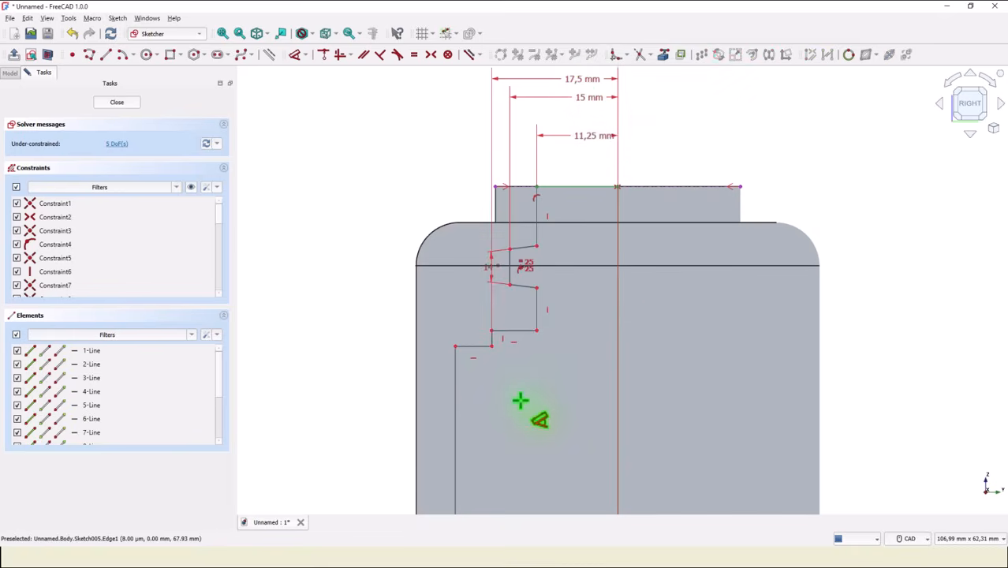
Delete the long vertical wall line that runs down from the outer end of the profile's lowest step.
middle_click_drag(520, 401, 524, 296)
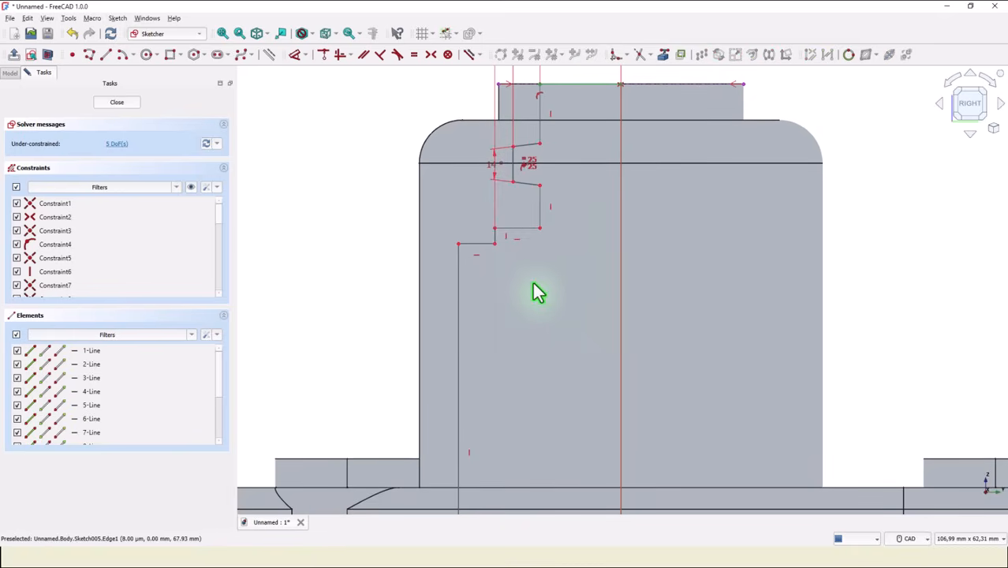
key("k")
key("a")
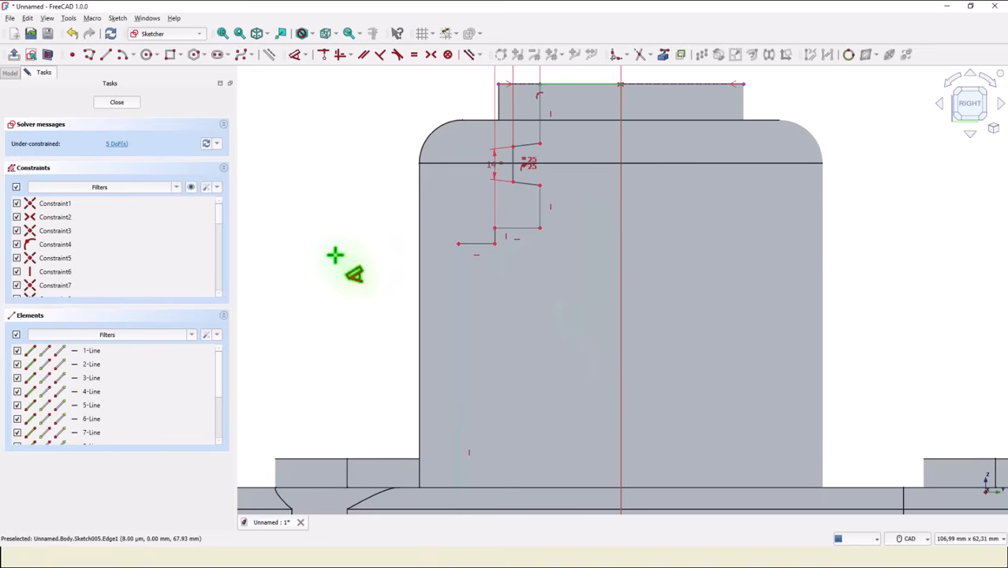
right_click(336, 229)
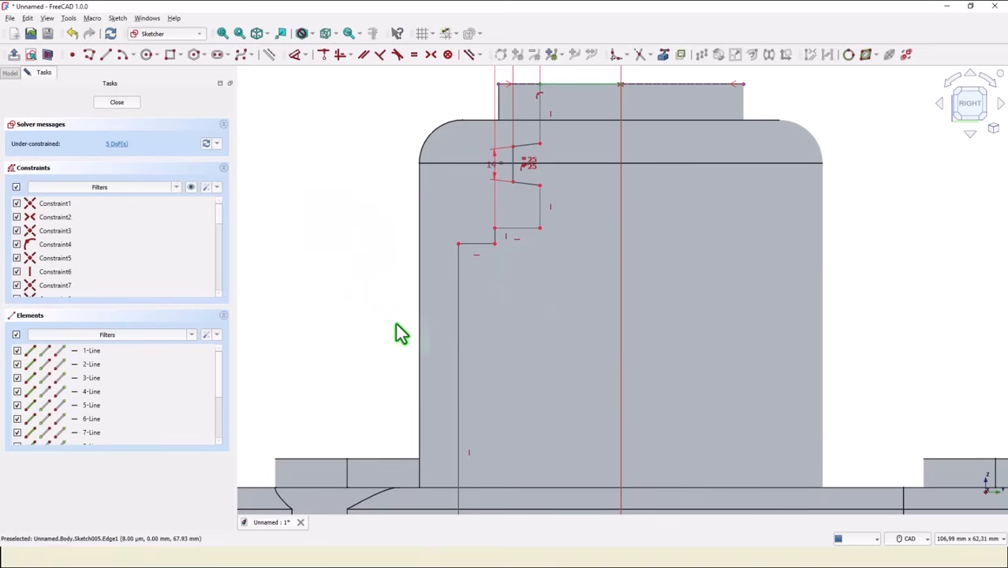
mouse_move(454, 354)
middle_mouse_down()
mouse_move(454, 260)
mouse_move(457, 272)
middle_mouse_up()
left_click(458, 274)
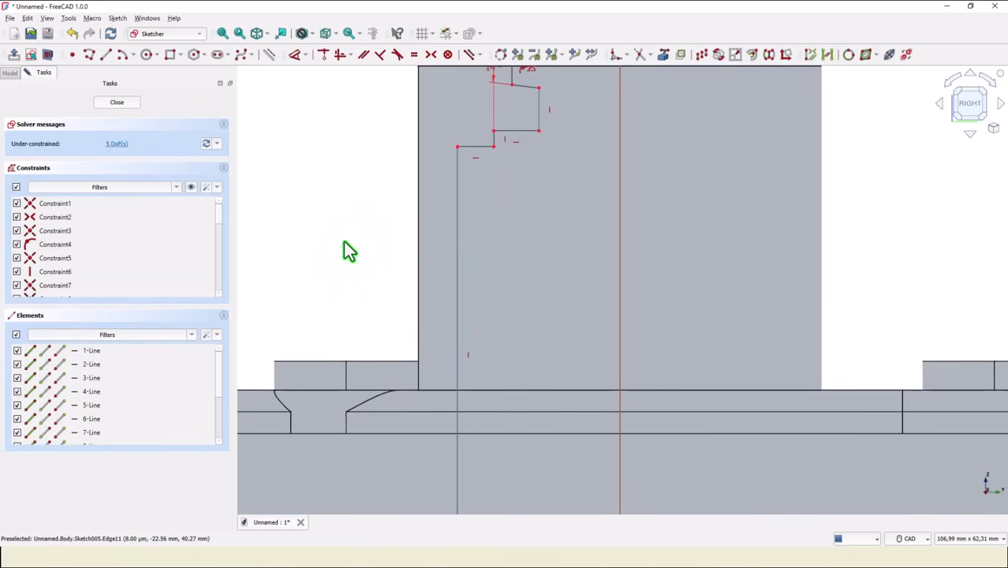
key("Delete")
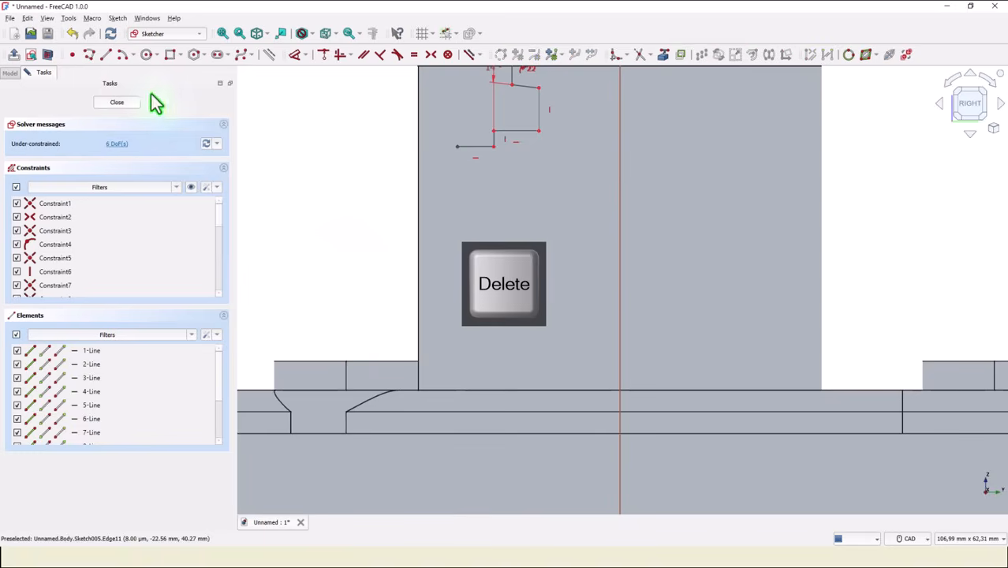
Draw a polyline from the step's open end: short drop, inward ledge about 3.4 mm, vertical wall about 47 mm, horizontal line to the vertical axis.
left_click(89, 53)
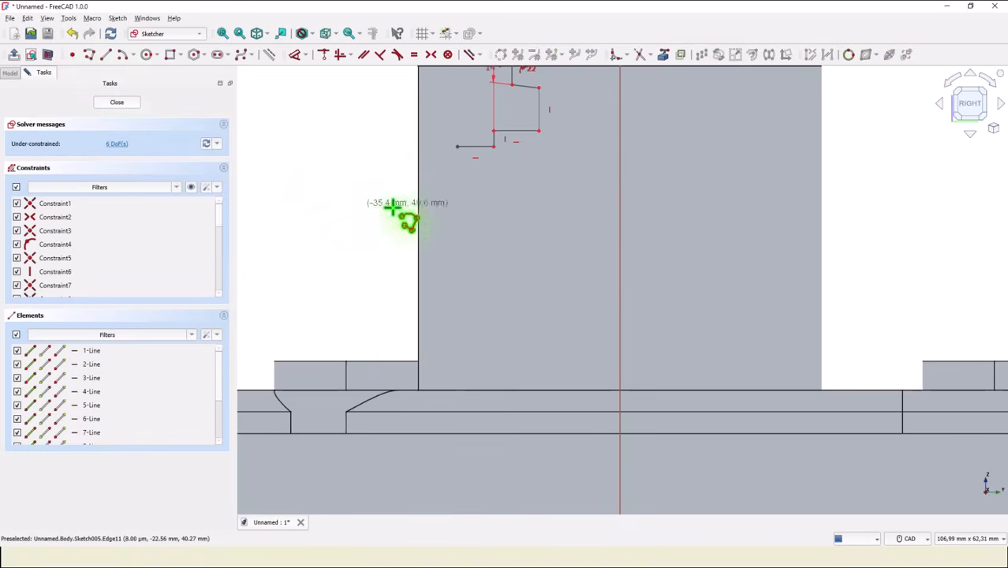
left_click(456, 147)
left_click(456, 172)
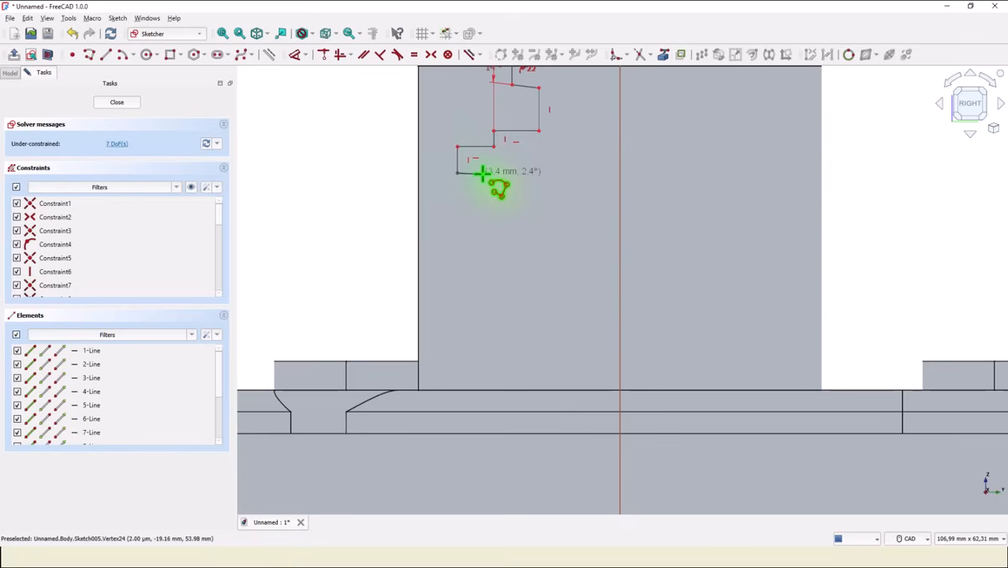
left_click(482, 173)
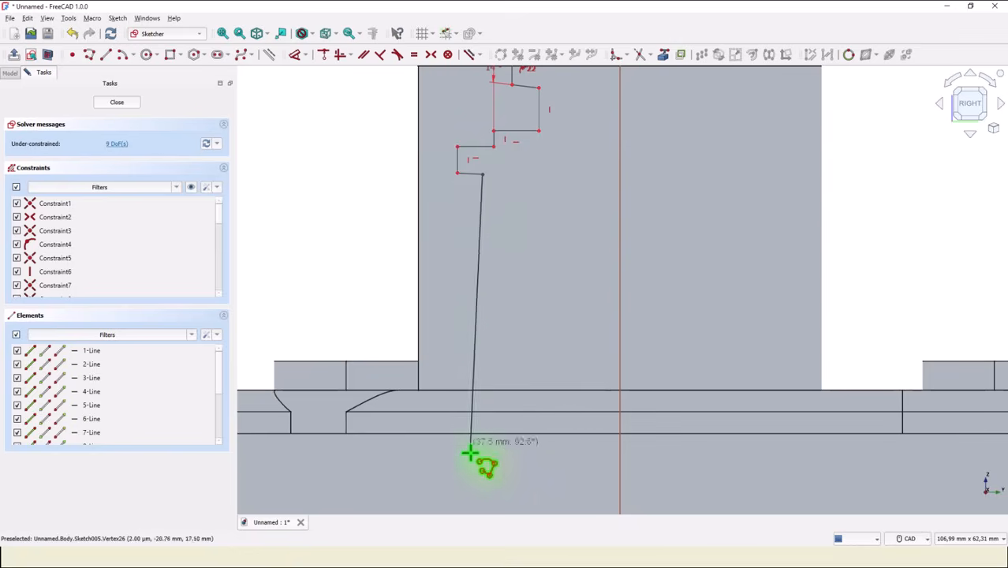
left_click(481, 513)
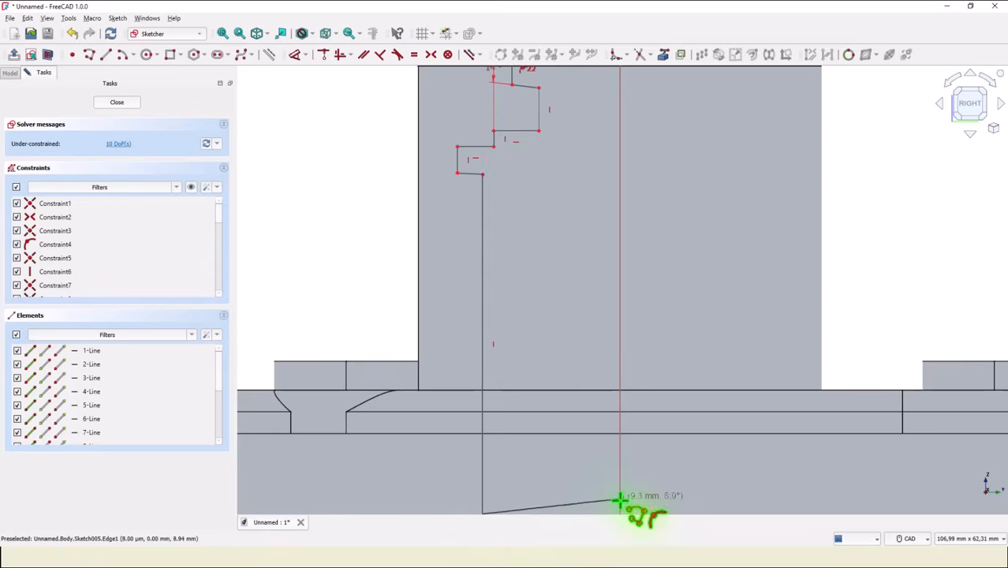
left_click(620, 513)
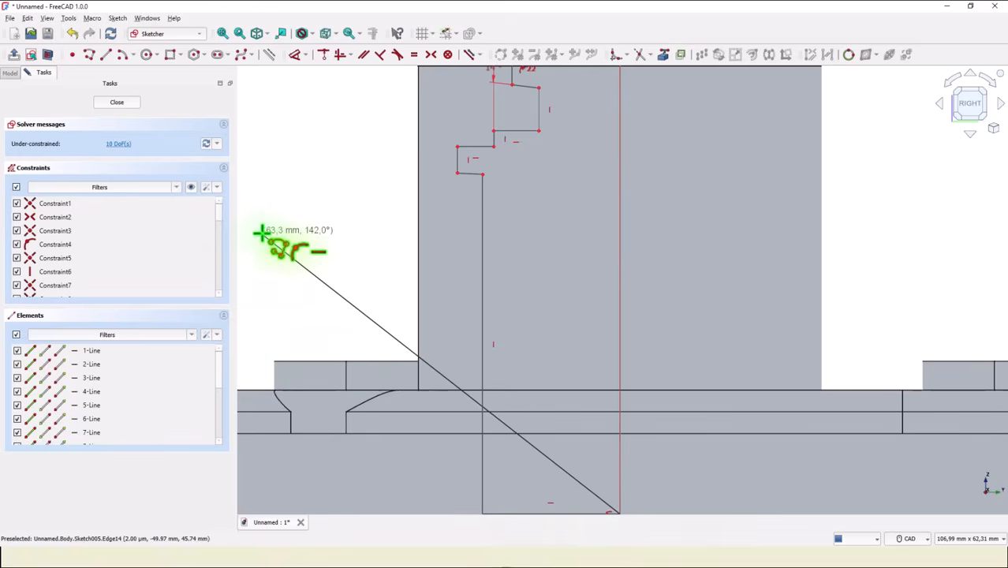
key("Escape")
key("Escape")
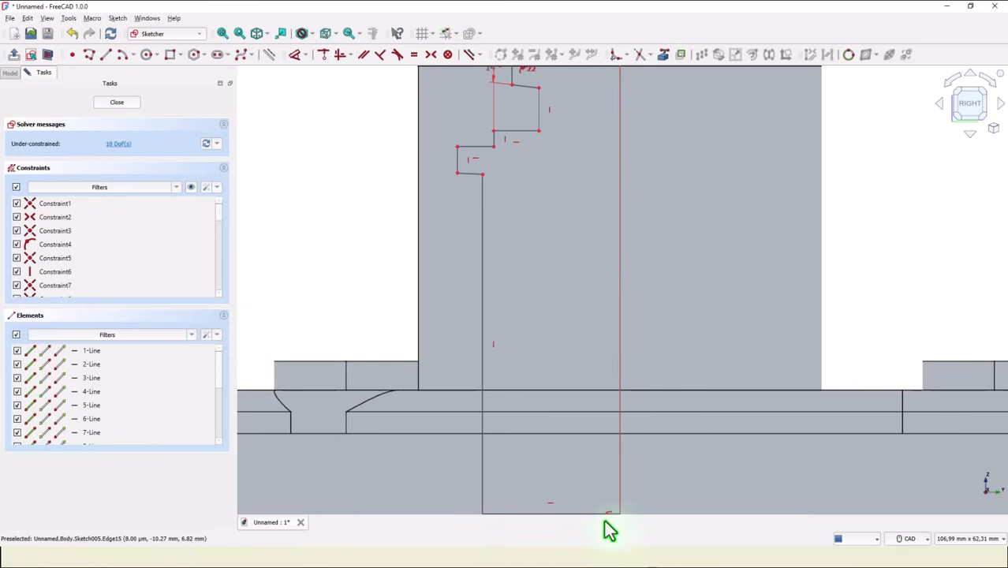
Constrain the profile's bottom horizontal line to pass through the sketch origin.
mouse_move(560, 513)
left_mouse_down()
mouse_move(561, 524)
mouse_move(574, 500)
left_mouse_up()
middle_click_drag(573, 500, 534, 272)
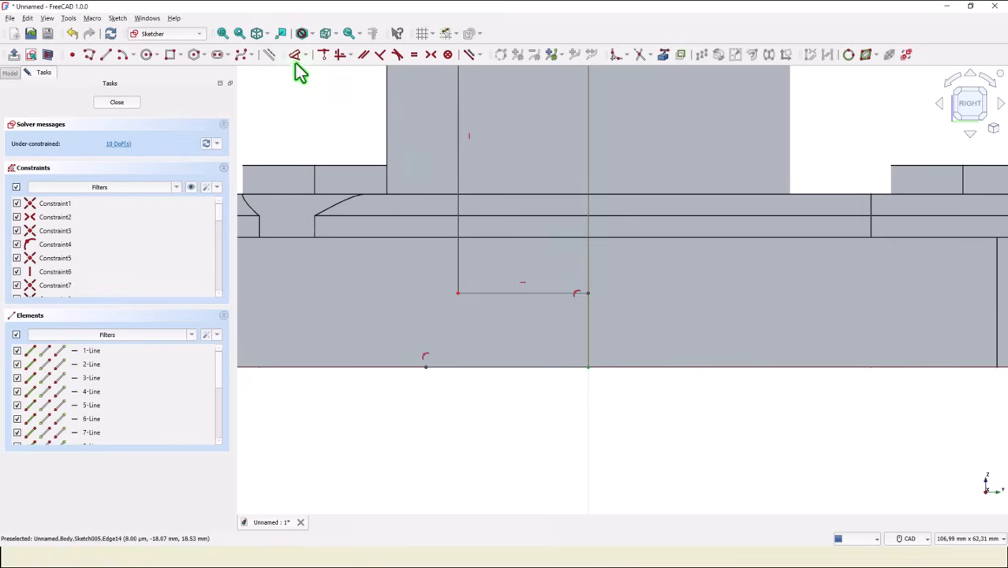
left_click(322, 55)
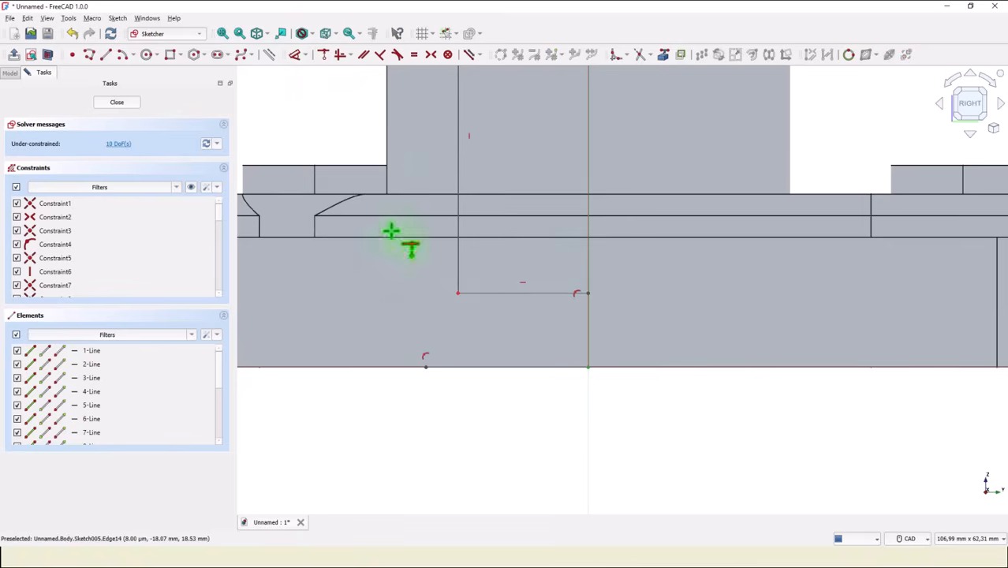
left_click(566, 291)
left_click(587, 366)
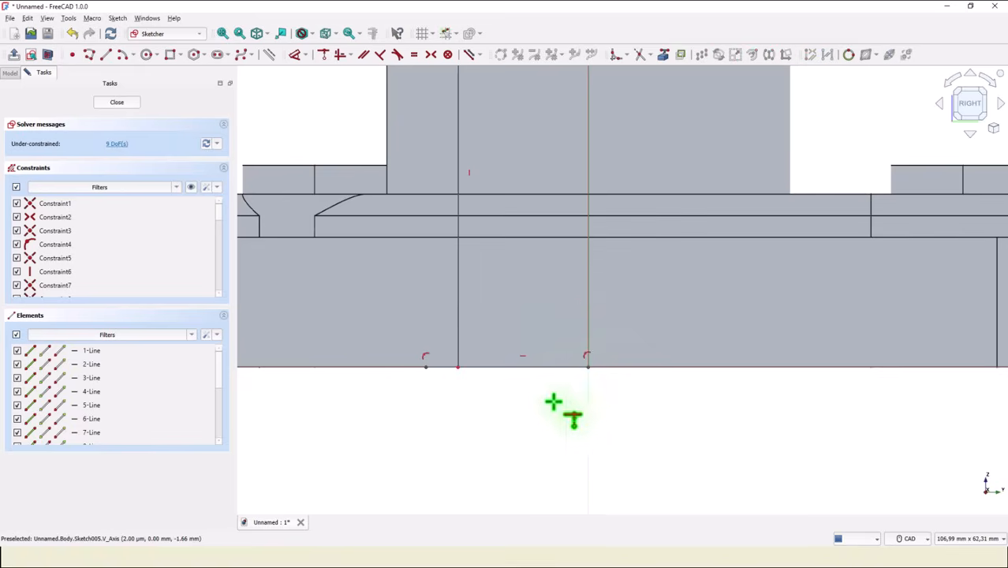
Dimension the outer corner of the profile's widest step at 47/2 mm from the vertical axis.
scroll(472, 410, "down", 3)
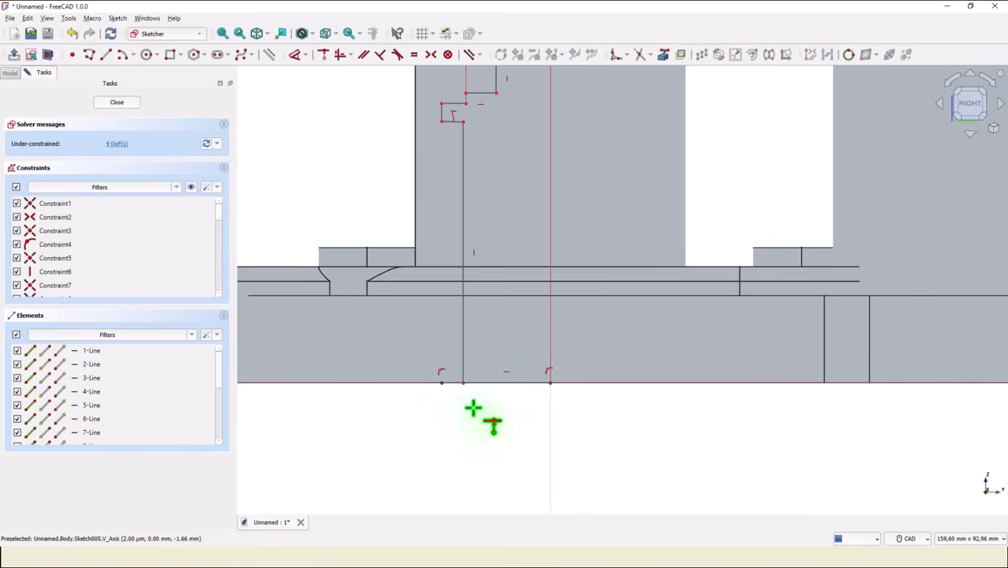
middle_click_drag(528, 259, 518, 400)
scroll(494, 360, "up", 1)
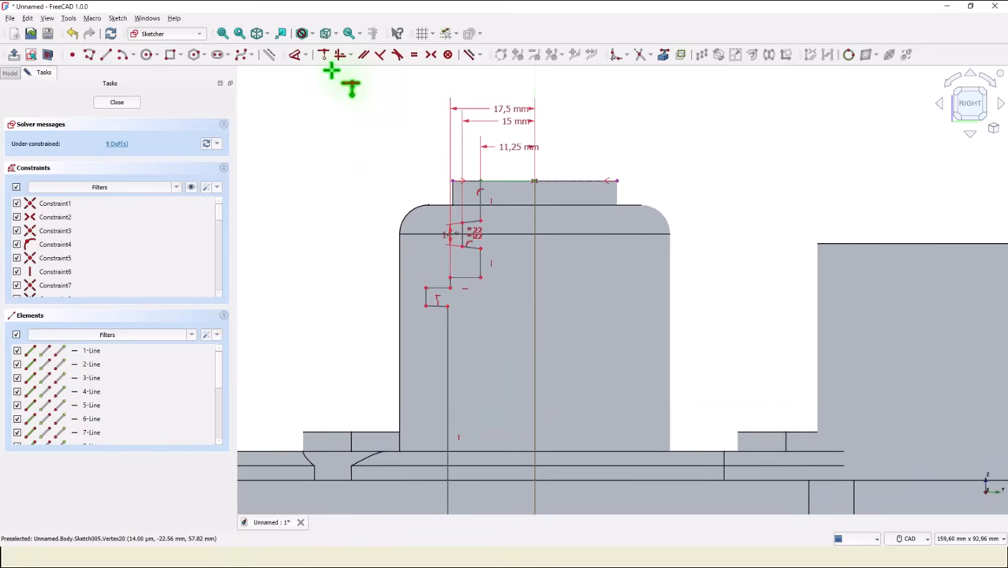
left_click(295, 54)
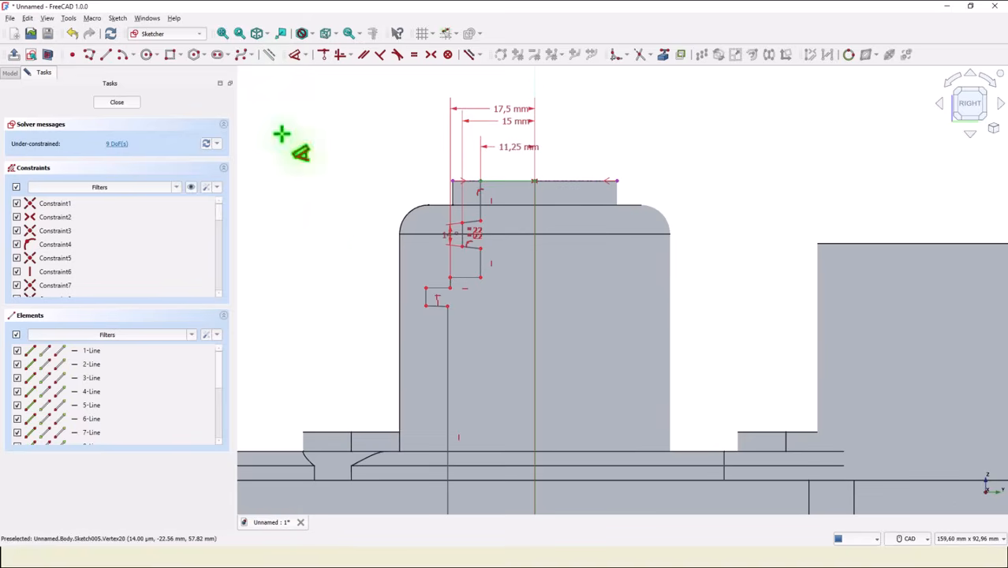
left_click(427, 290)
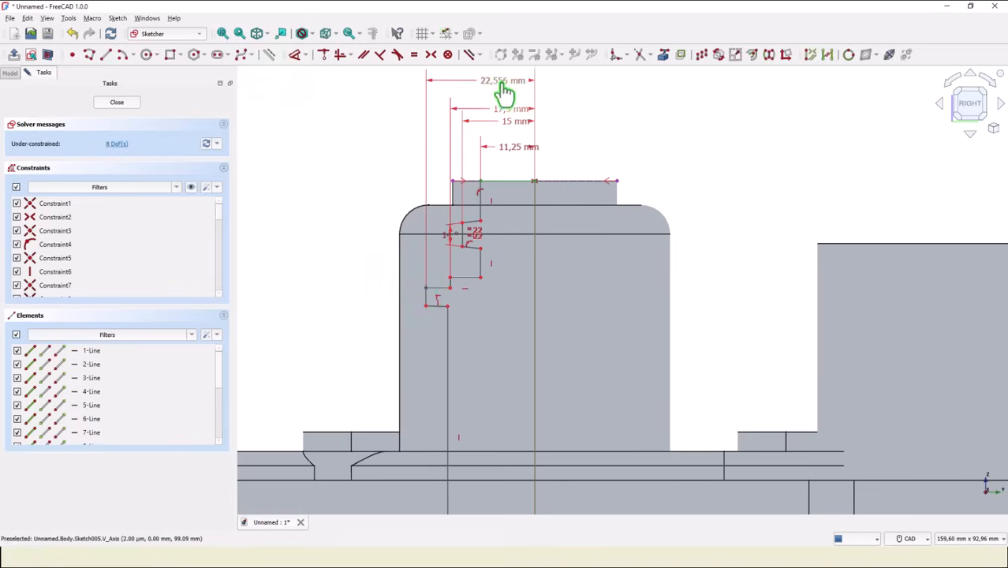
left_click(502, 97)
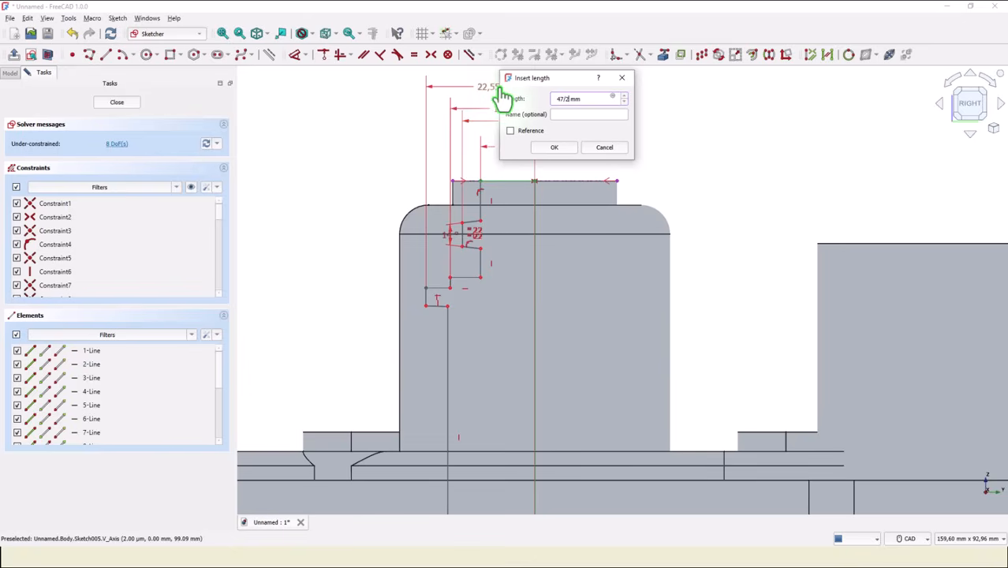
key("Return")
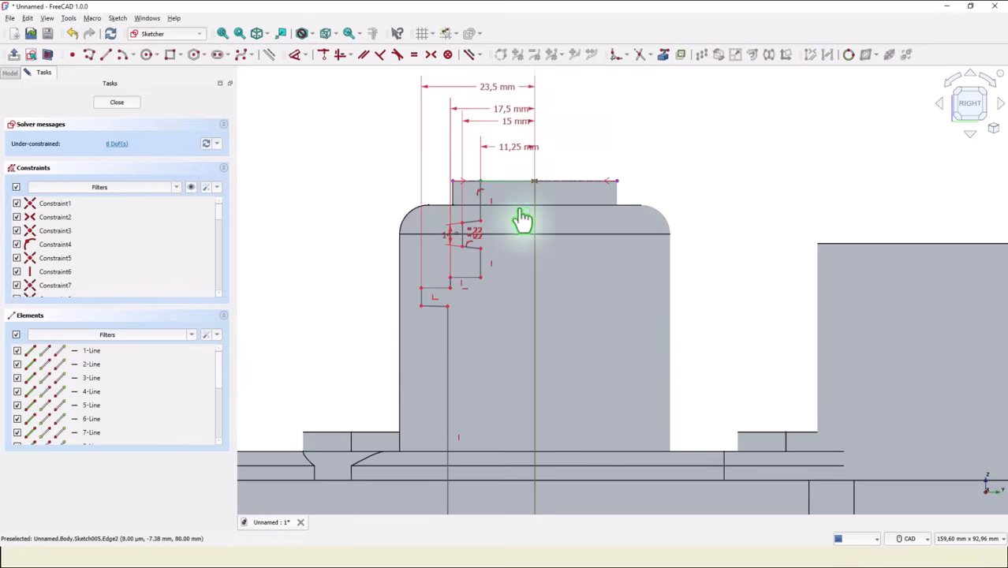
Dimension the lower end of the long vertical wall at 23 mm from the vertical axis.
middle_click_drag(482, 346, 497, 233)
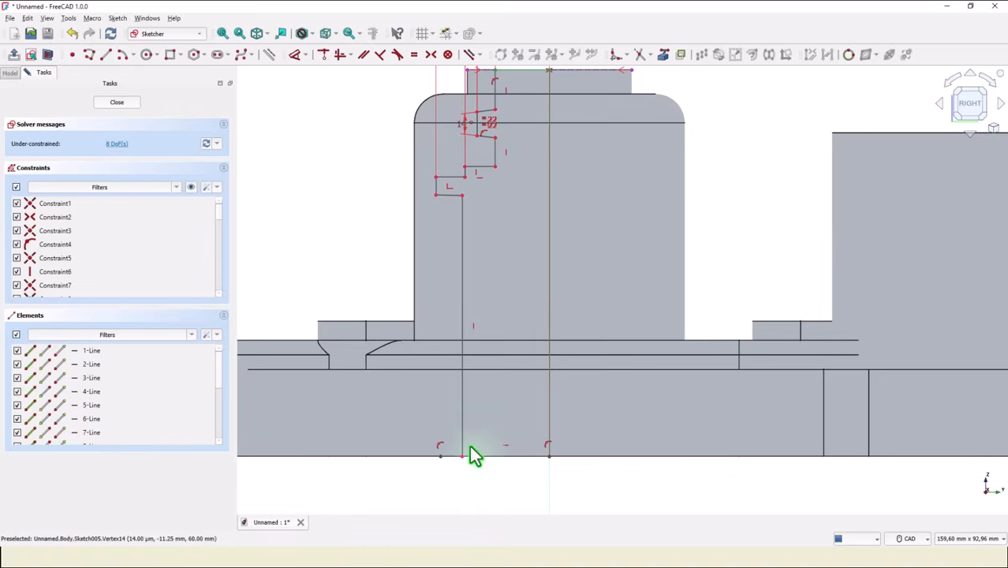
left_click(462, 456)
left_click(550, 426)
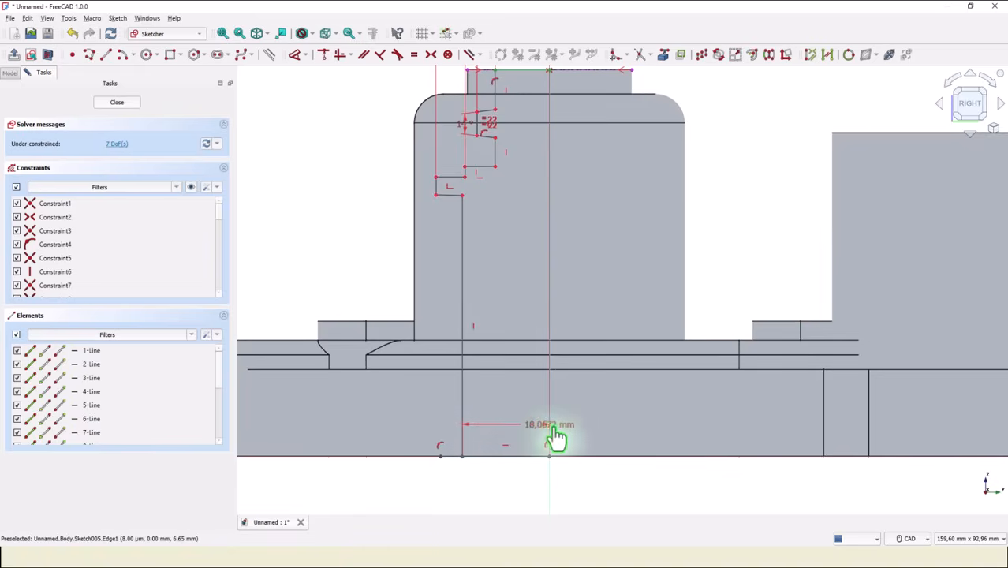
left_click(513, 489)
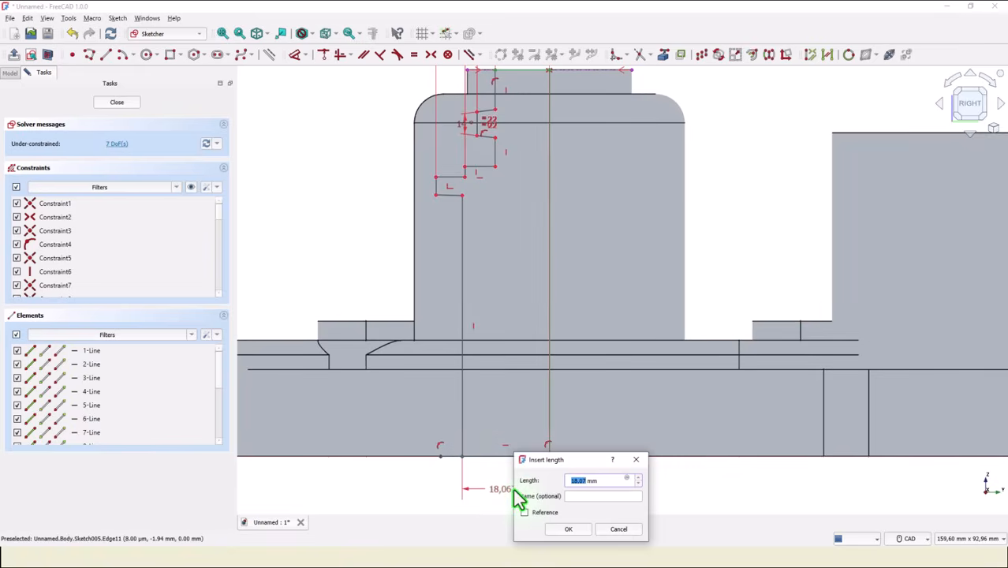
type("423")
key("Return")
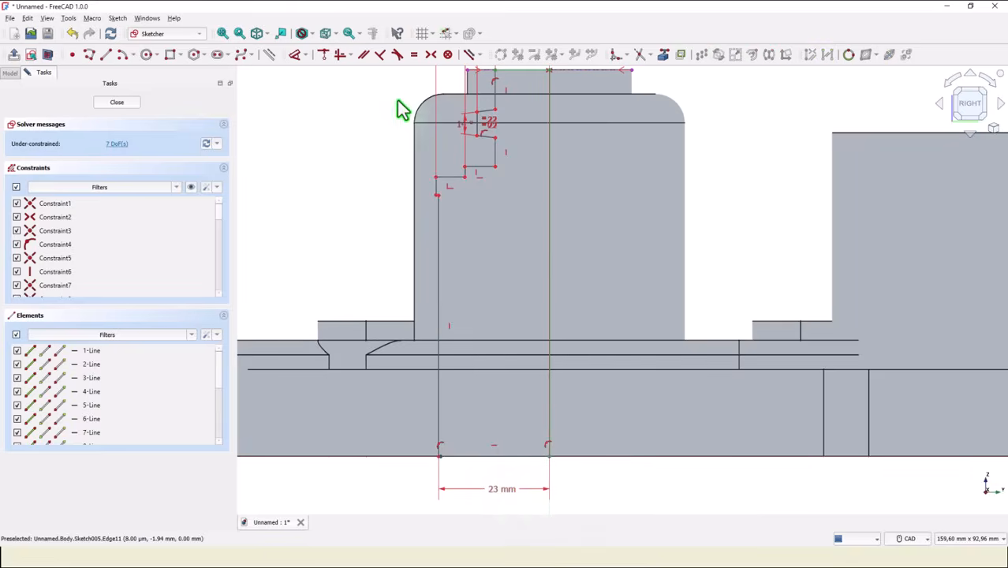
Dimension the groove's upper outer corner 2,8 mm below the boss's top edge.
middle_click_drag(405, 97, 404, 298)
scroll(405, 298, "up", 1)
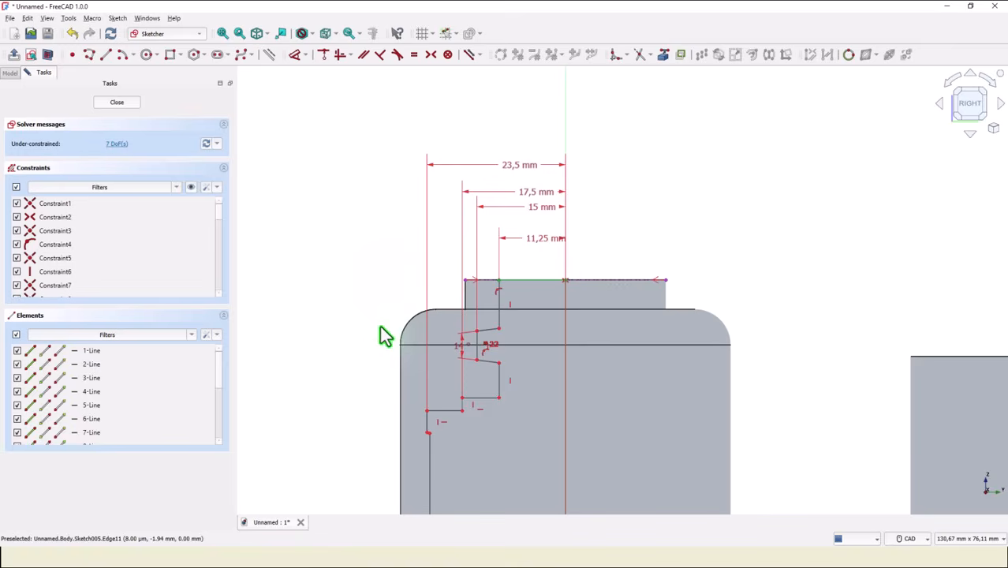
left_click(478, 333)
key("l")
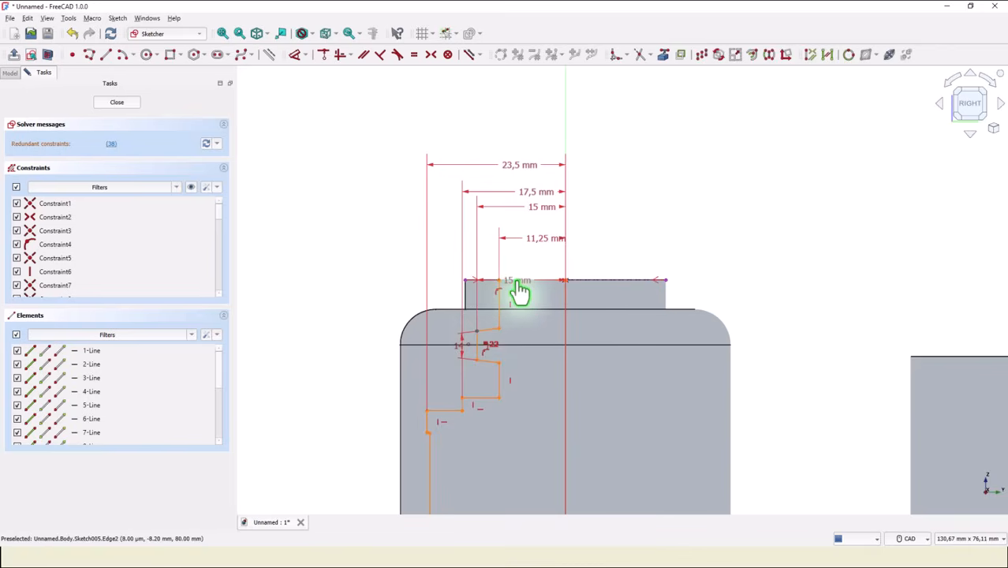
left_click(520, 293)
left_click(359, 289)
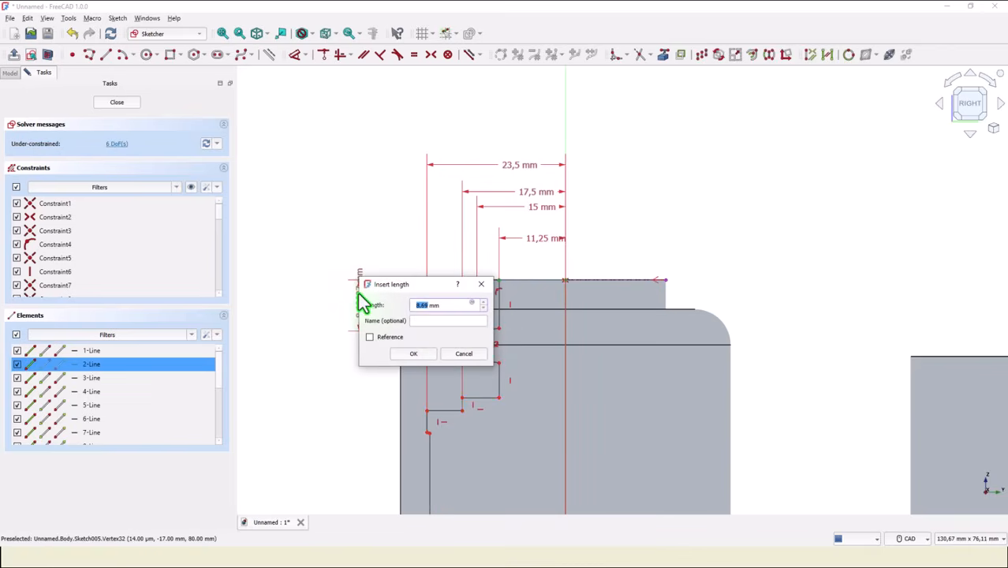
type("2,8")
key("Return")
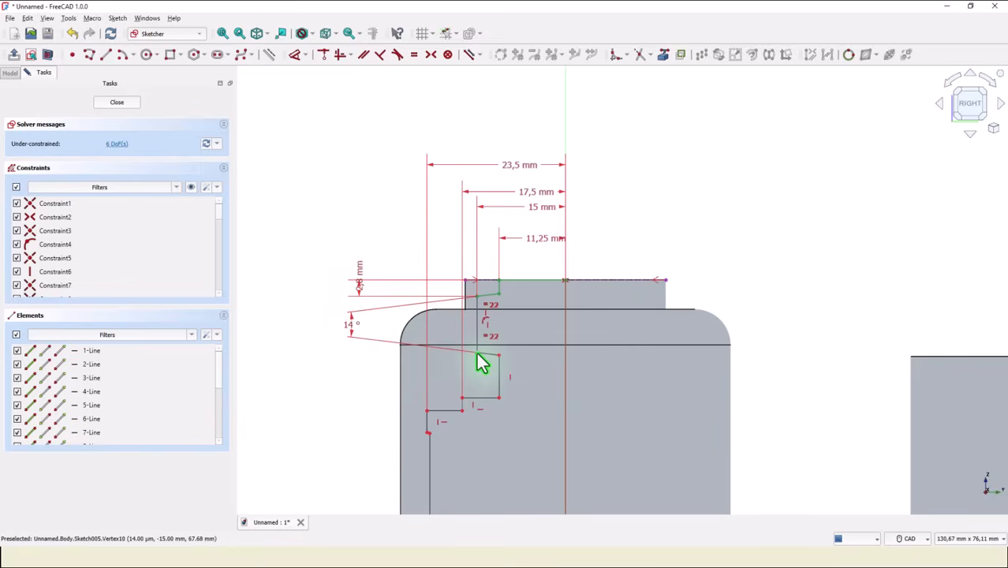
Dimension the groove's lower outer corner 4,5 mm below the boss's top edge.
left_click_drag(477, 363, 491, 292)
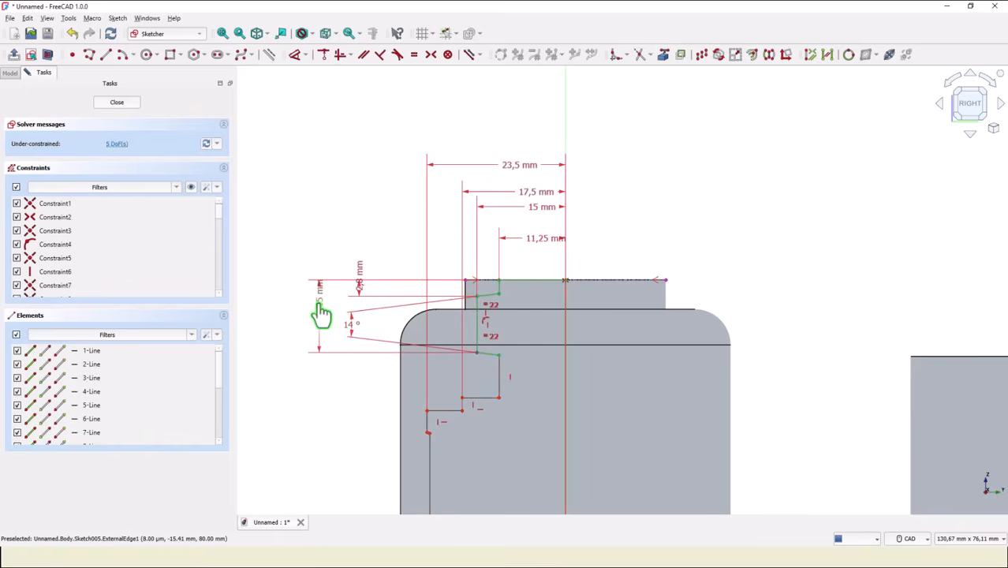
left_click(322, 311)
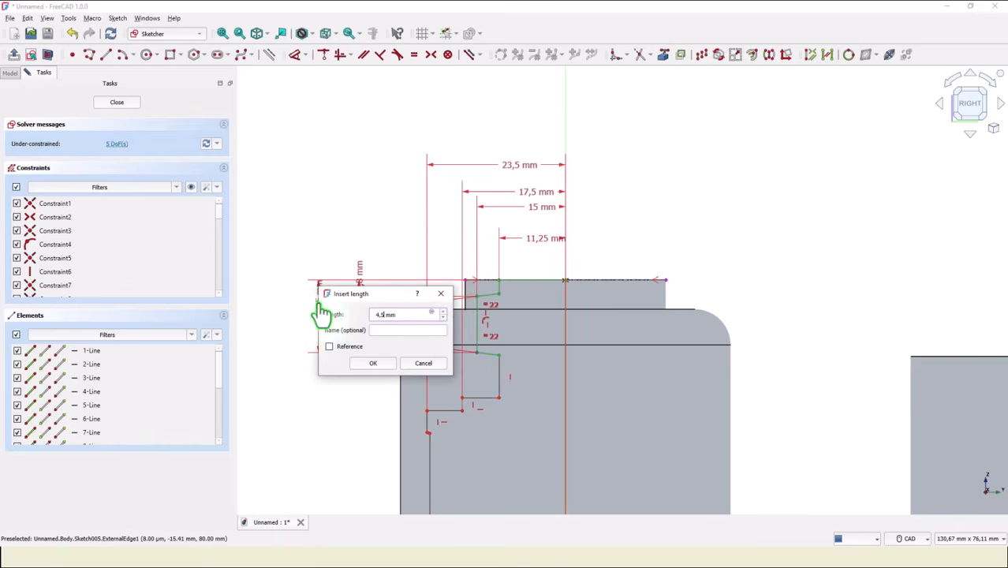
type("4,5")
key("Return")
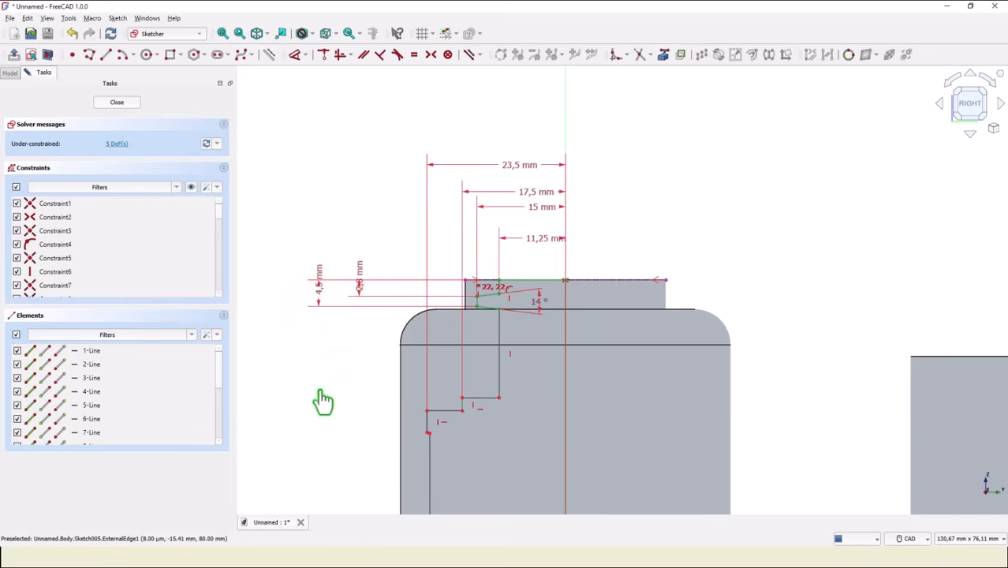
mouse_move(321, 401)
middle_mouse_down()
mouse_move(338, 378)
mouse_move(392, 125)
mouse_move(362, 125)
mouse_move(339, 167)
middle_mouse_up()
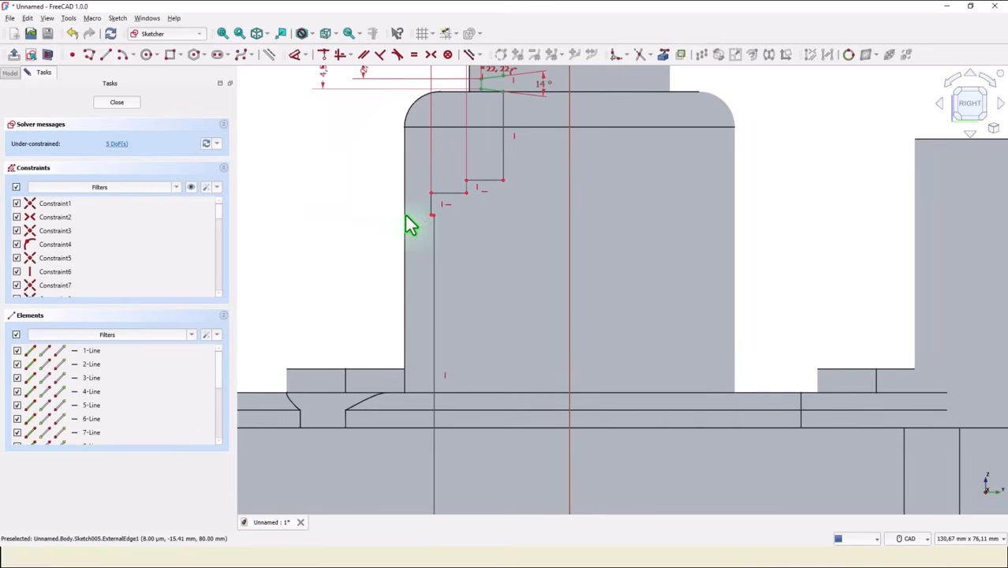
Dimension the profile's innermost horizontal step at 72 mm above the horizontal axis.
left_click(506, 184)
key("d")
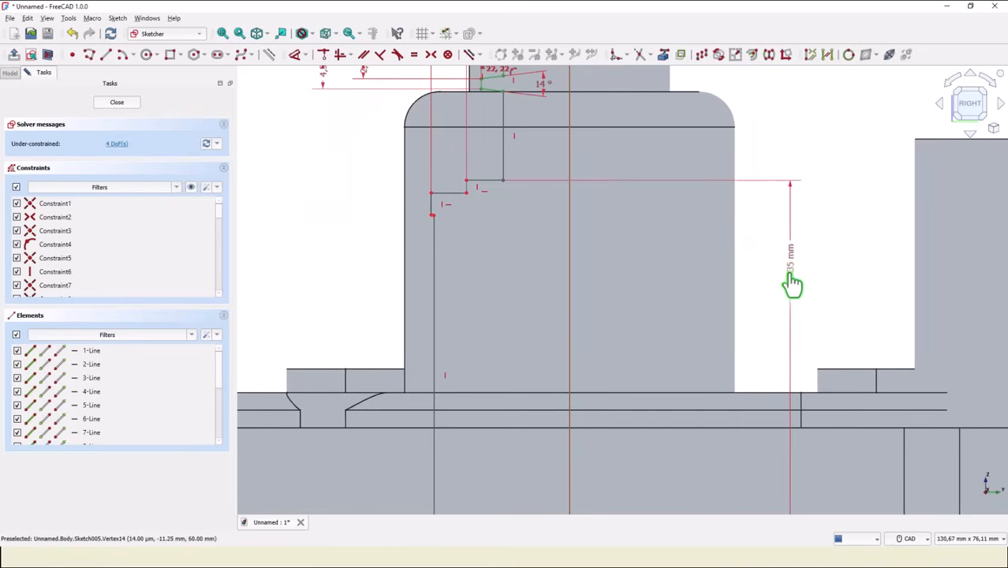
left_click(788, 283)
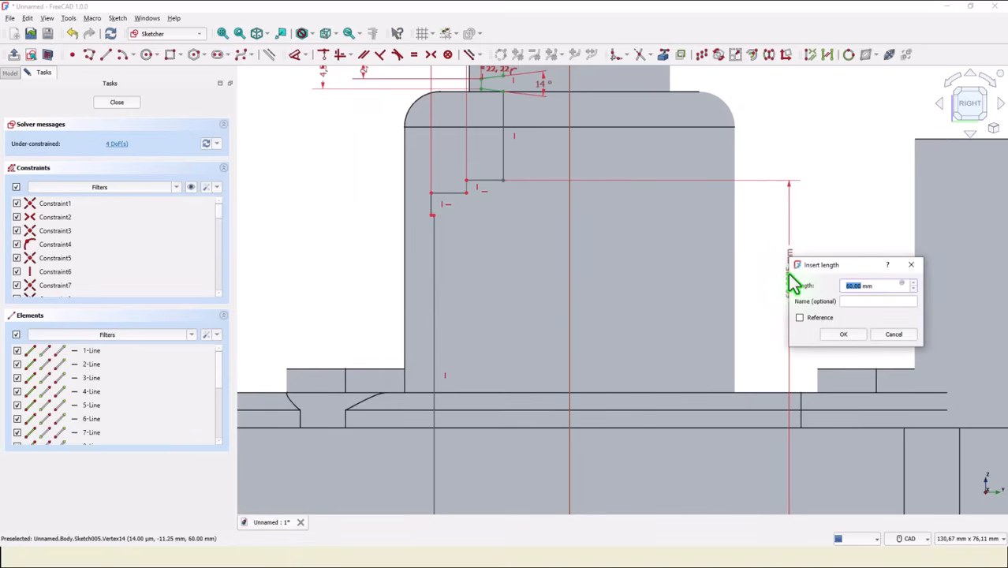
key("Return")
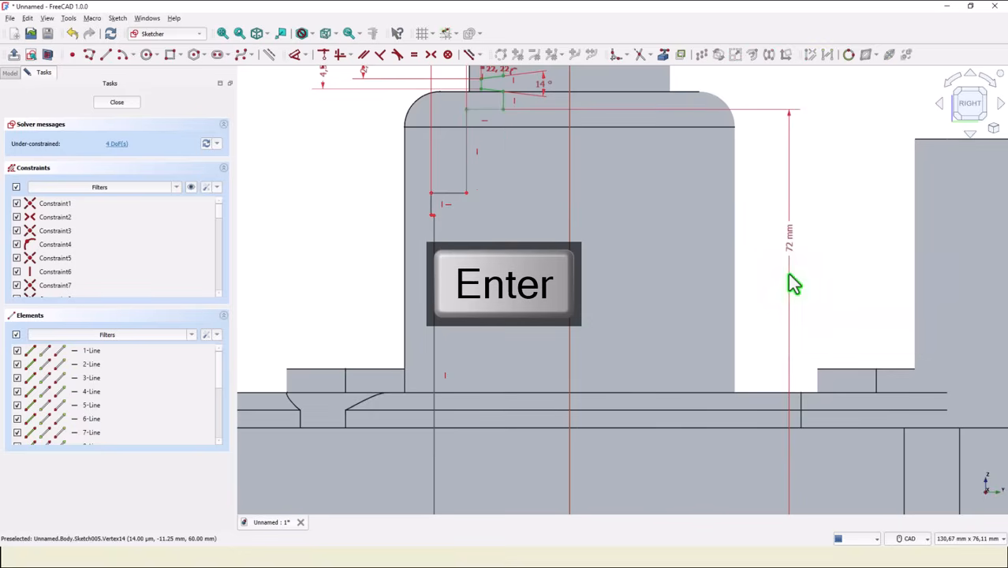
Dimension the next lower horizontal step at 69 mm above the horizontal axis.
key("d")
left_click(467, 195)
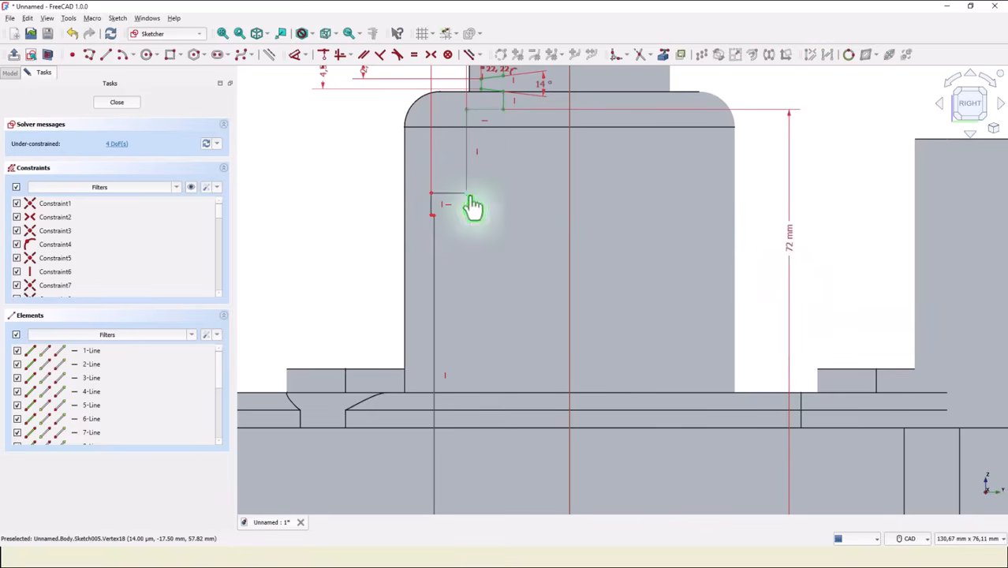
left_click(769, 312)
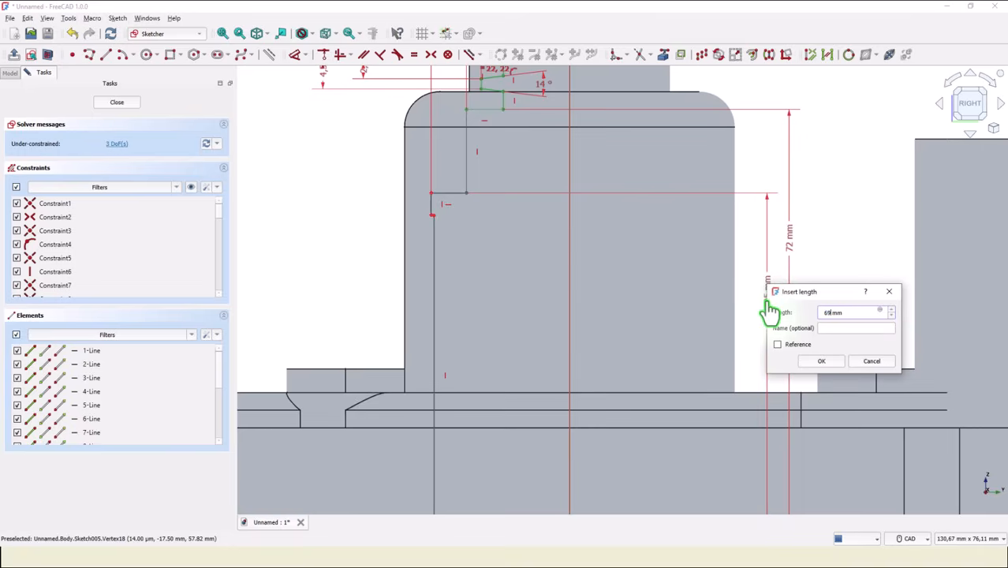
key("Return")
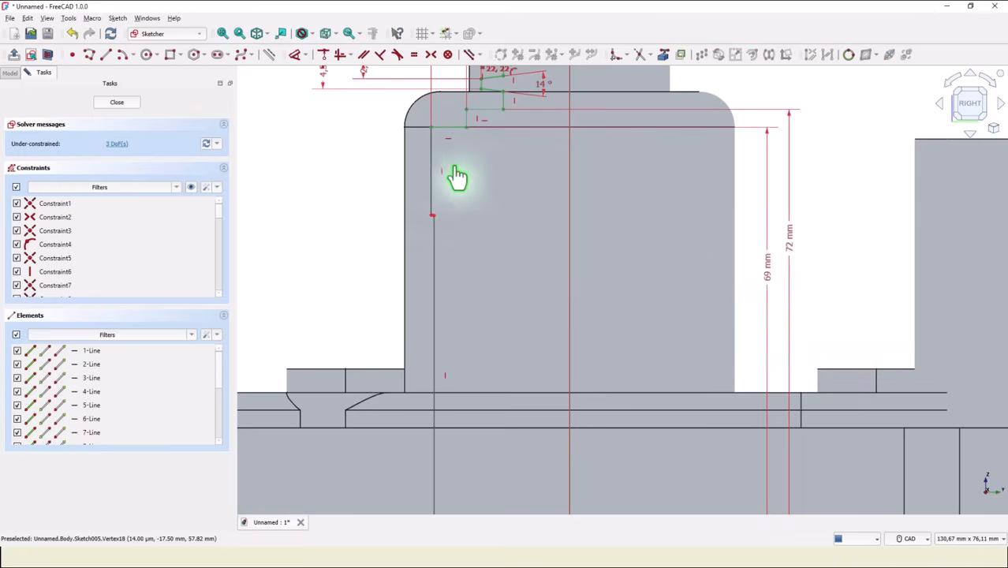
Dimension the short vertical edge of the profile's widest step at 3 mm.
left_click(434, 185)
left_click(342, 184)
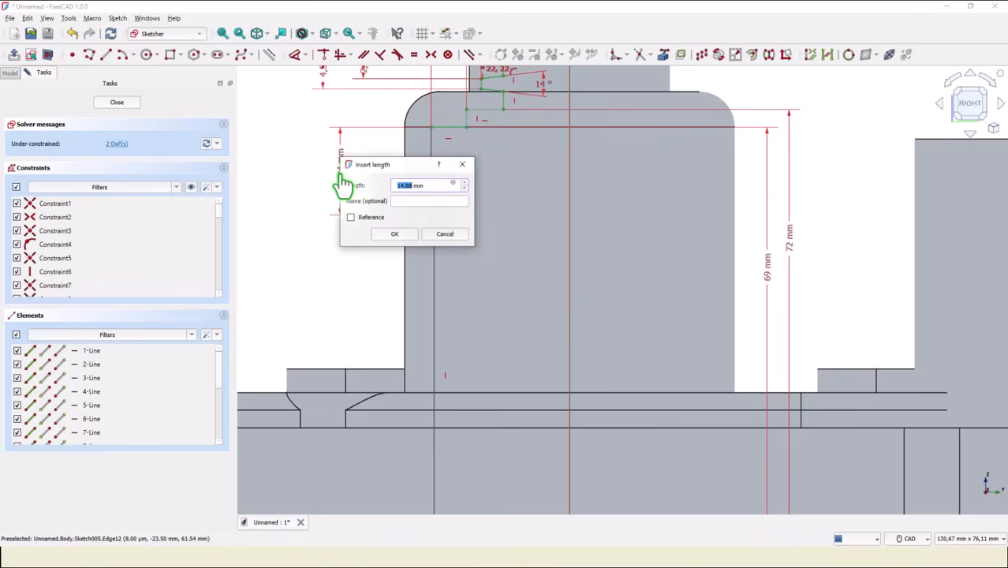
type("3")
key("Return")
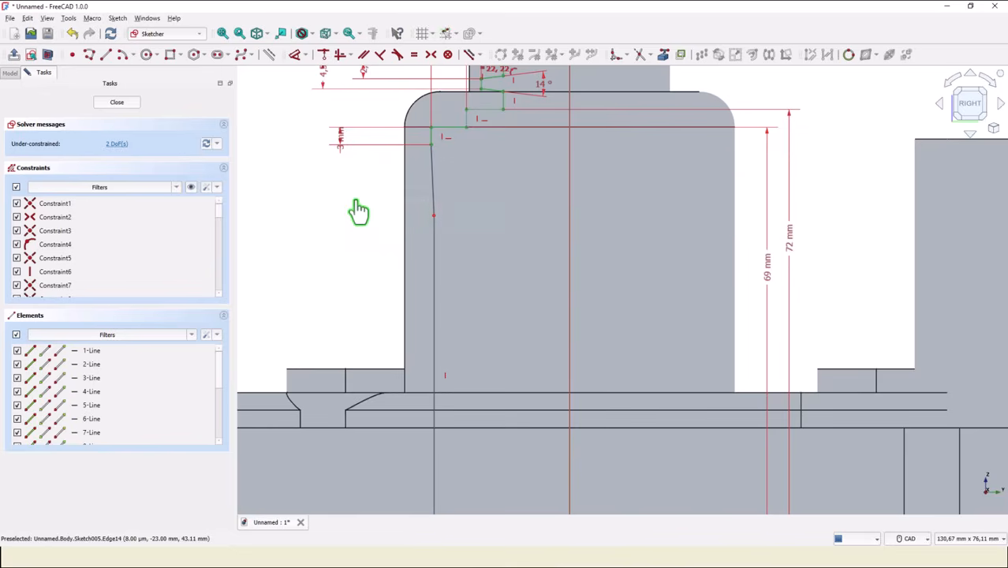
Move the long wall's upper end up beside the widest step's lower corner and constrain the short connecting line horizontal.
left_click_drag(434, 215, 446, 153)
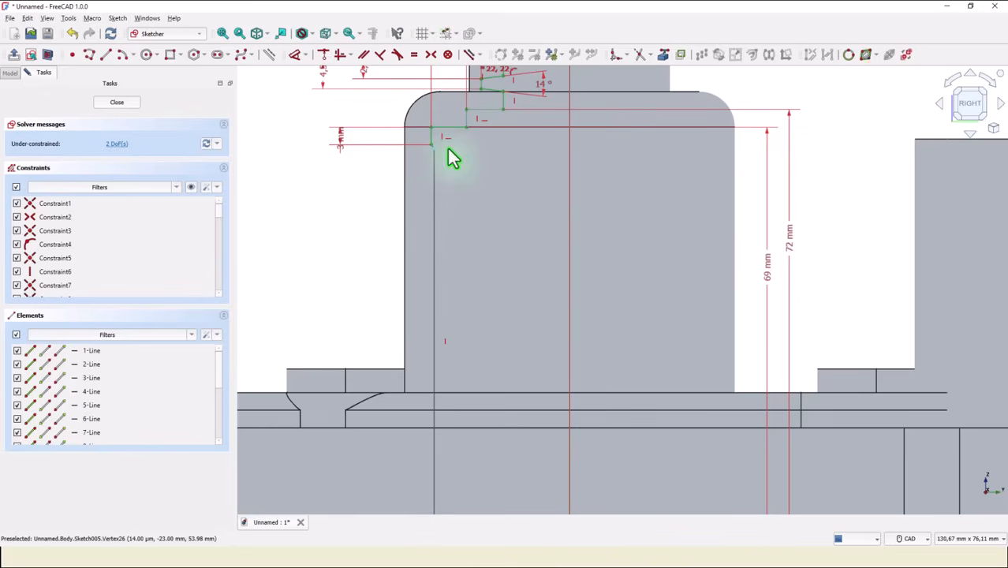
scroll(438, 156, "up", 7)
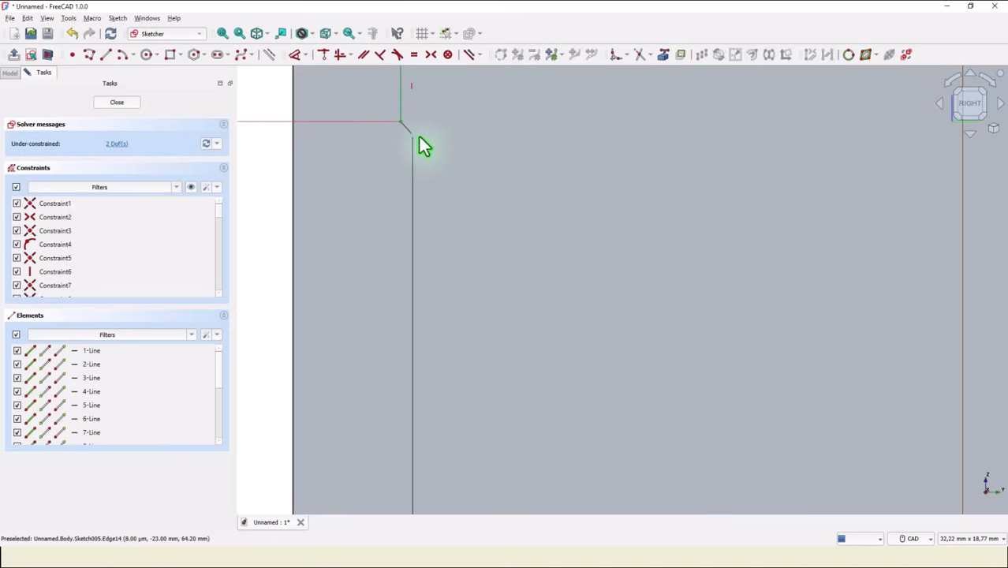
left_click_drag(411, 136, 420, 131)
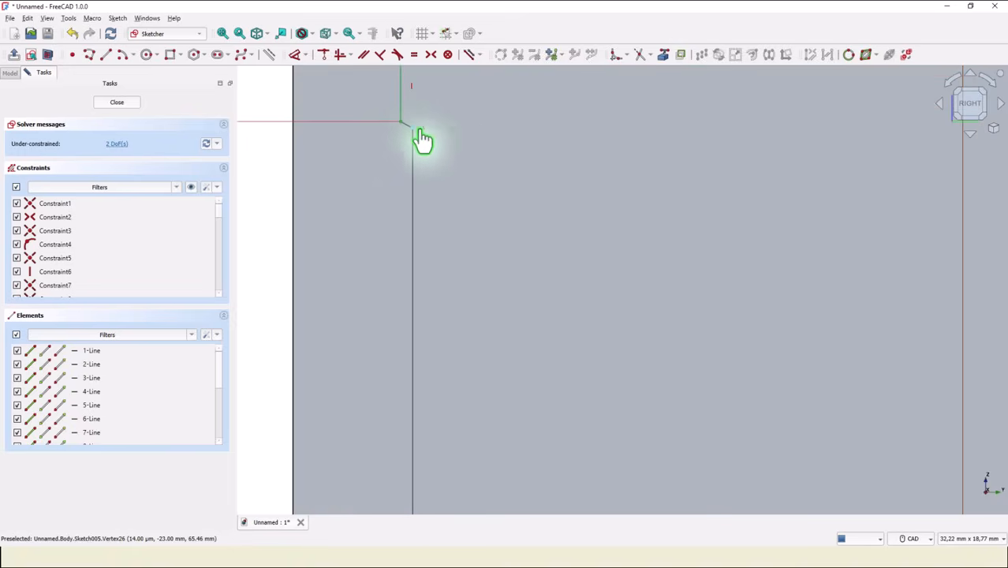
scroll(346, 111, "up", 4)
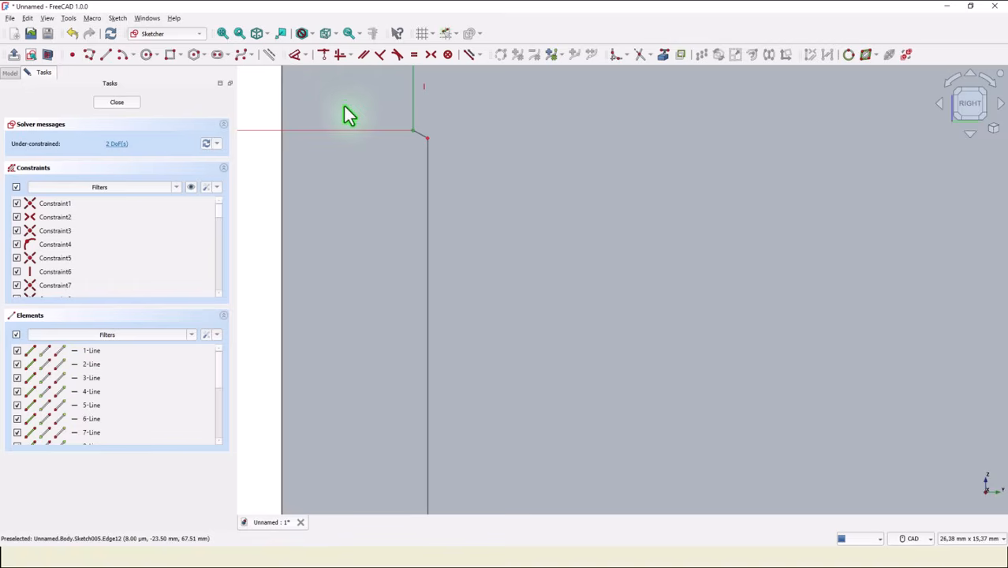
left_click(340, 55)
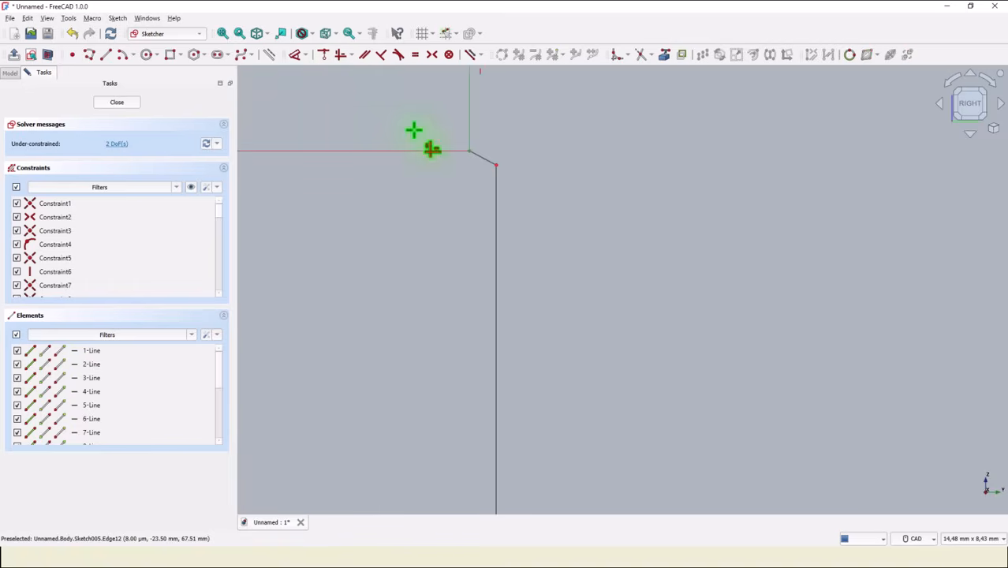
left_click(478, 160)
scroll(442, 204, "down", 1)
scroll(444, 203, "down", 5)
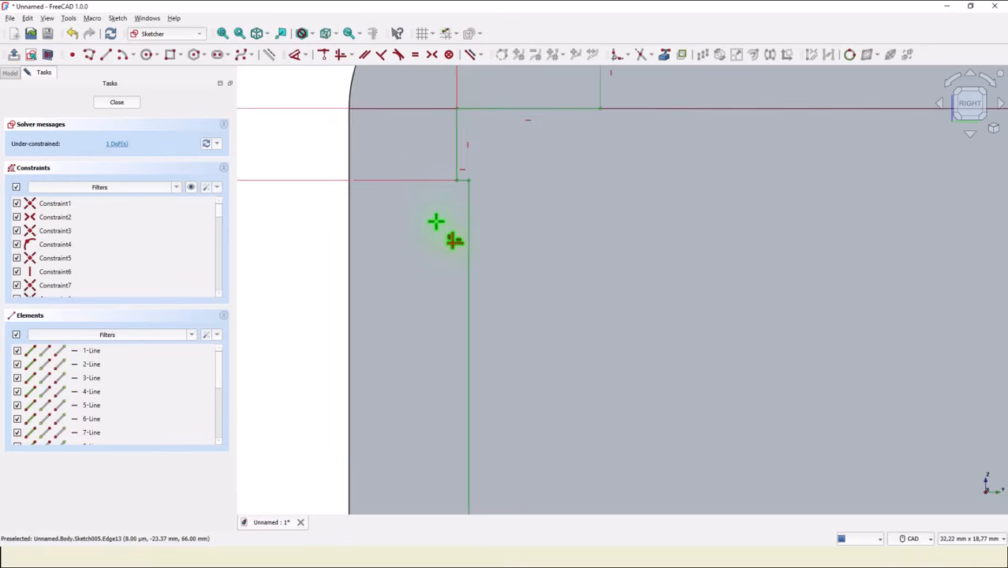
scroll(286, 216, "down", 2)
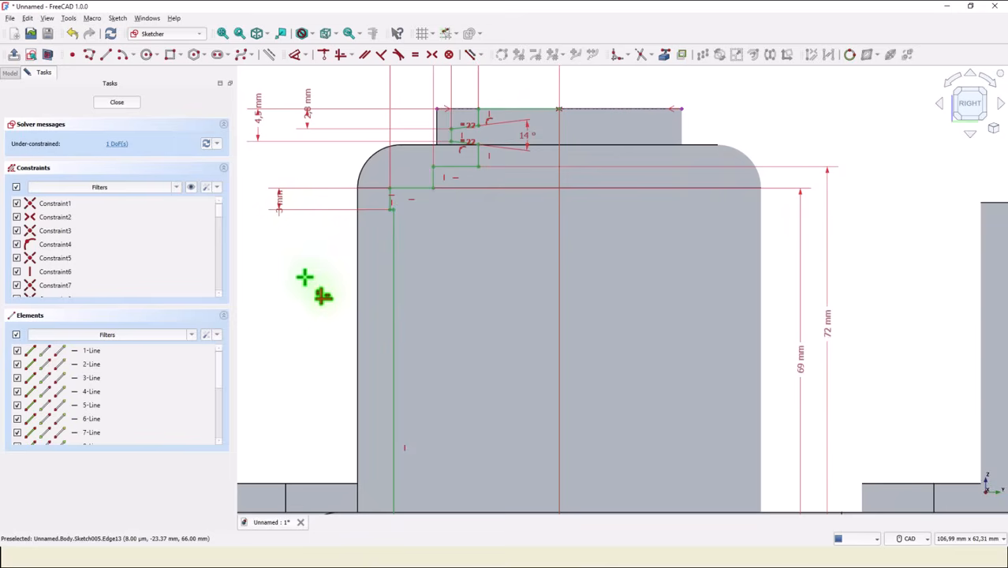
mouse_move(307, 277)
middle_mouse_down()
mouse_move(356, 209)
mouse_move(371, 230)
mouse_move(375, 218)
middle_mouse_up()
right_click(356, 209)
Pull the bottom line's loose end away from the corner and make it coincident with the long wall's lower end.
scroll(356, 209, "down", 1)
scroll(366, 238, "down", 1)
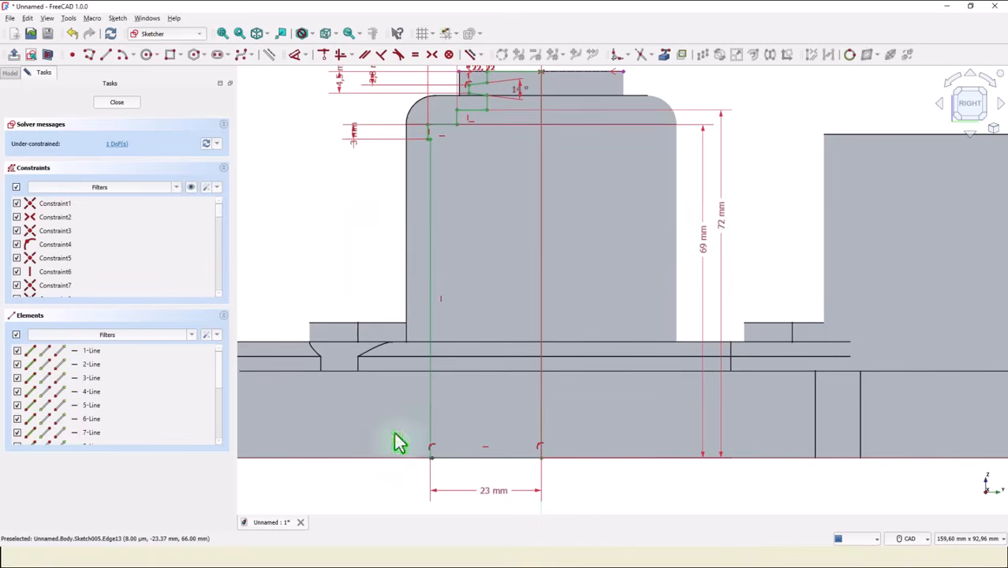
key("a")
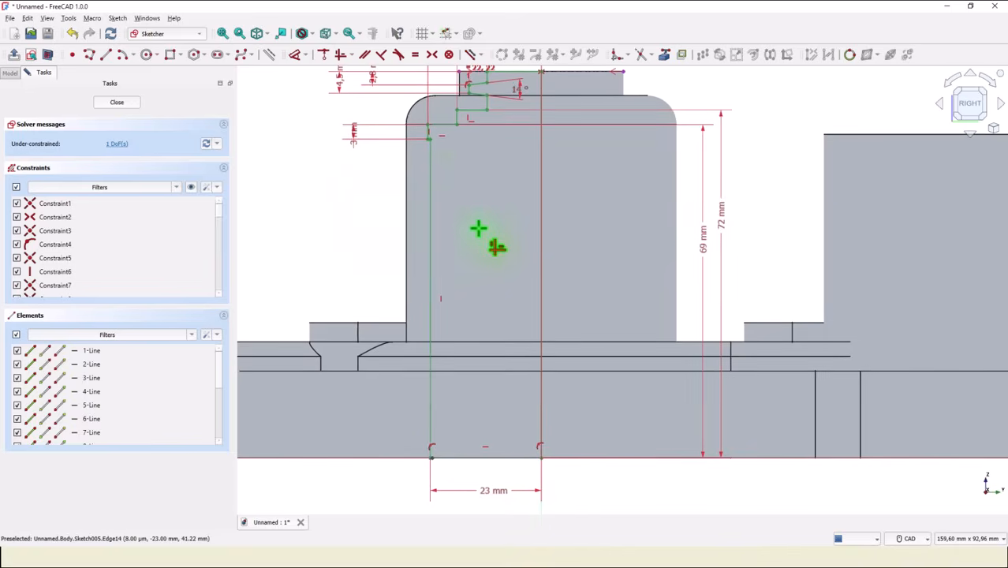
mouse_move(480, 227)
middle_mouse_down()
mouse_move(474, 328)
mouse_move(483, 292)
middle_mouse_up()
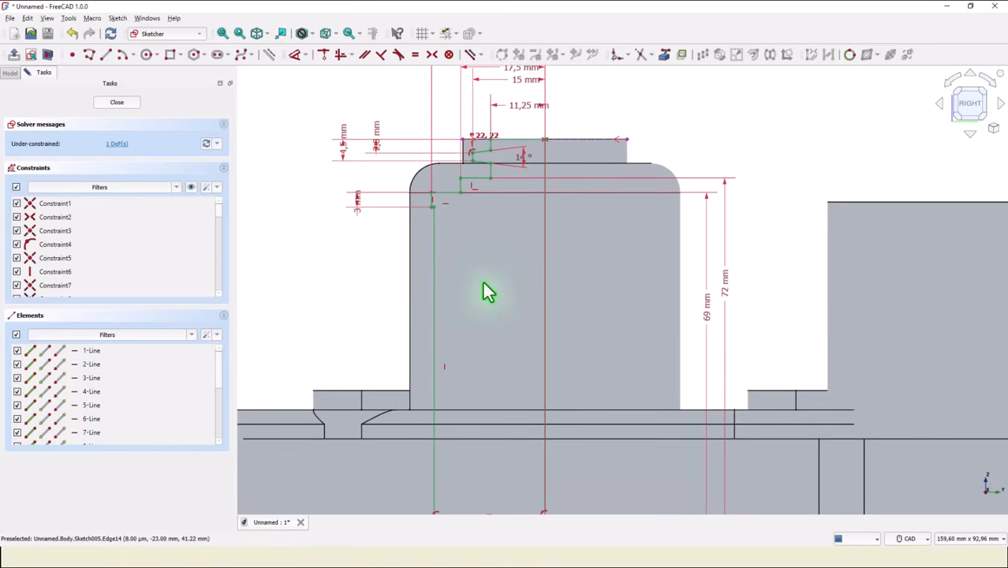
middle_click_drag(472, 358, 477, 206)
right_click(596, 407)
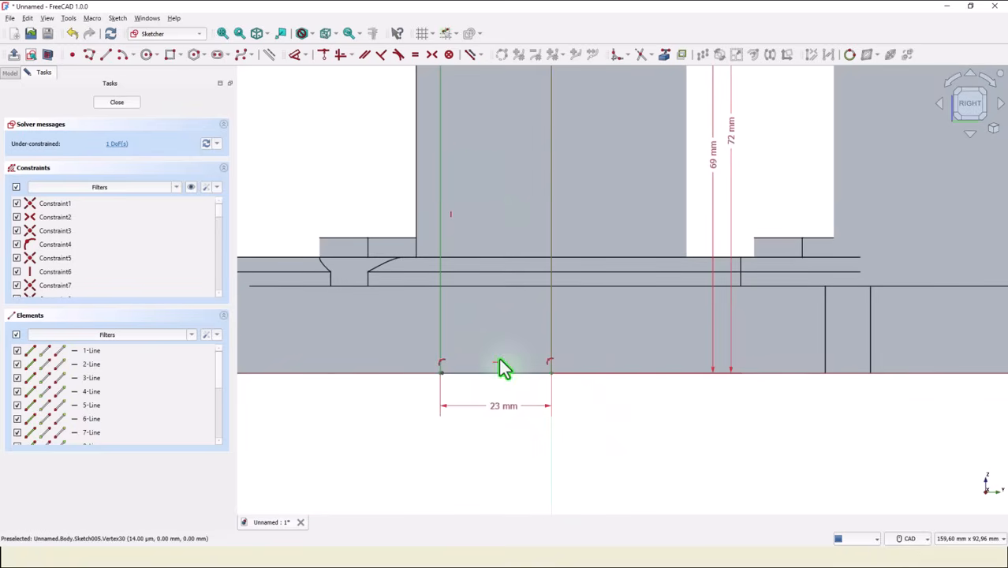
left_click_drag(514, 373, 513, 381)
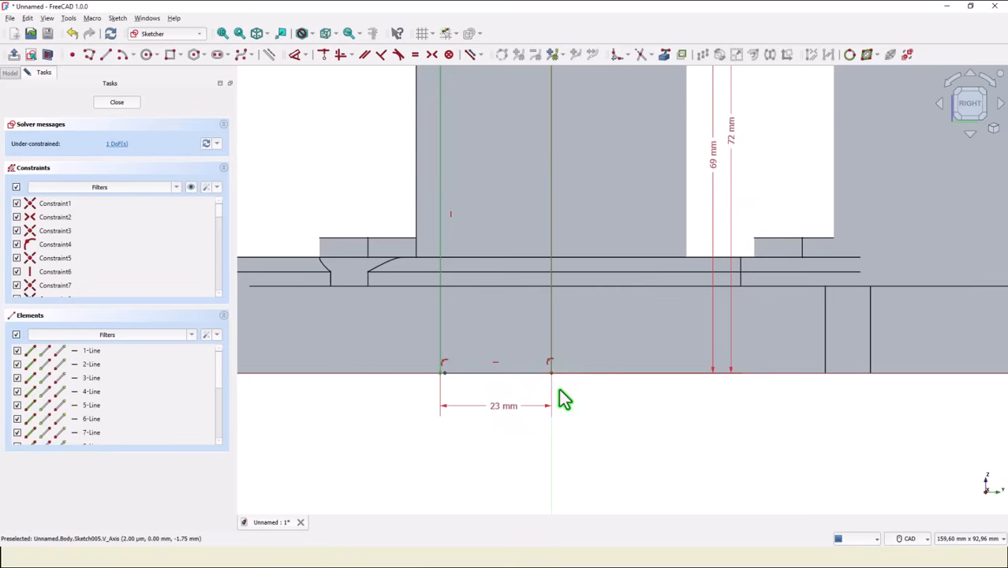
mouse_move(446, 377)
left_mouse_down()
mouse_move(455, 383)
mouse_move(410, 387)
mouse_move(460, 390)
left_mouse_up()
left_click(323, 63)
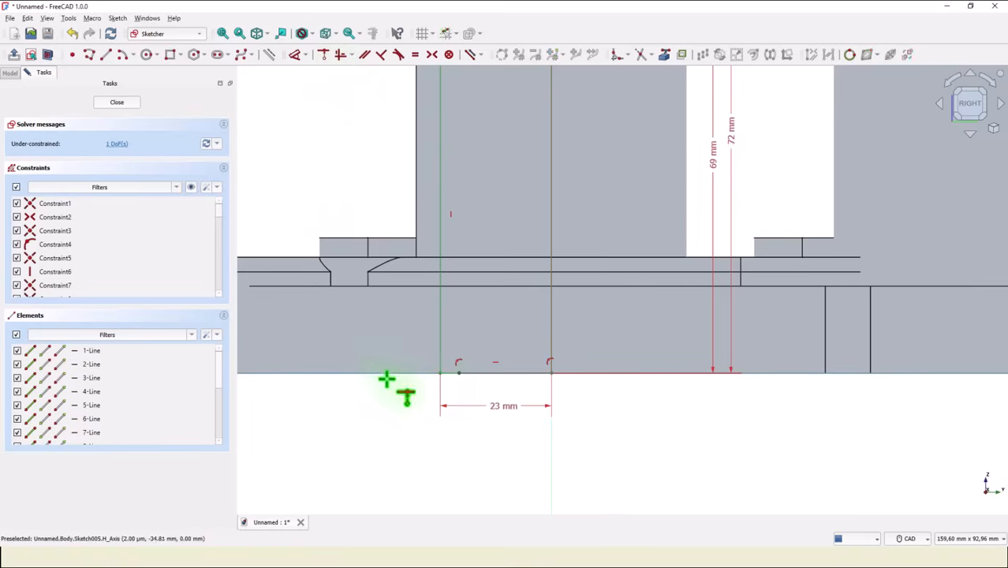
left_click(441, 375)
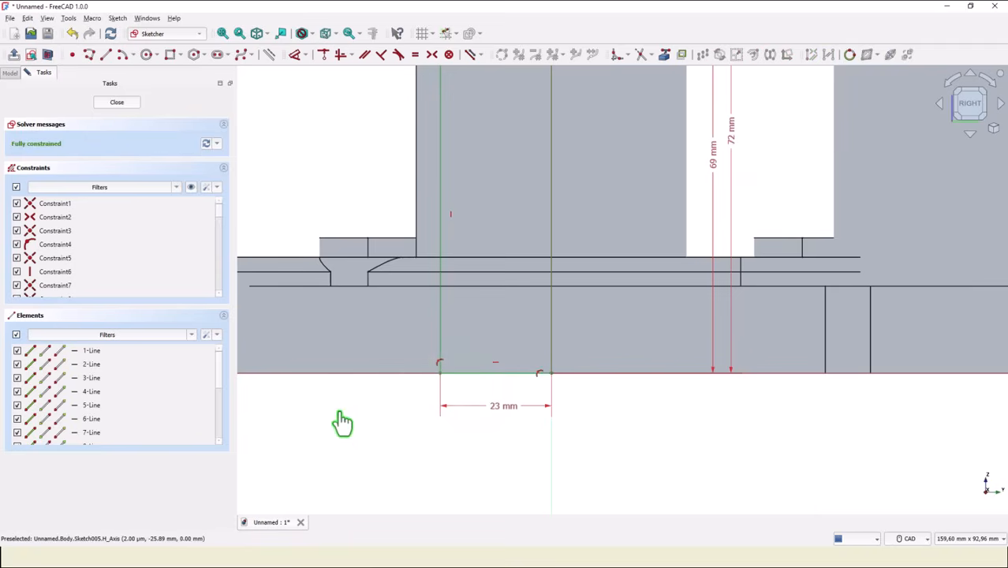
Close the sketch and cut its profile as a 360° groove around the vertical sketch axis.
left_click(222, 33)
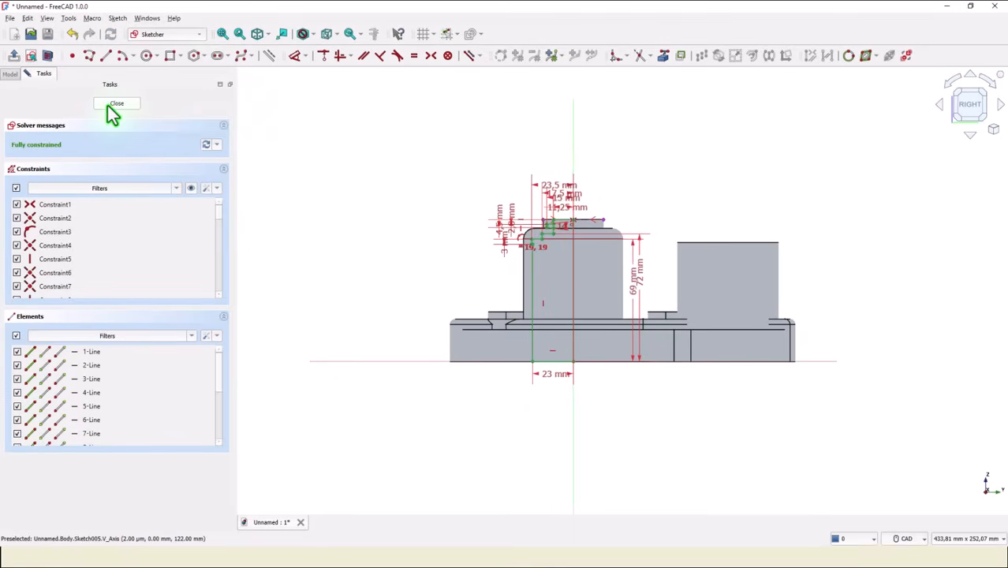
left_click(113, 105)
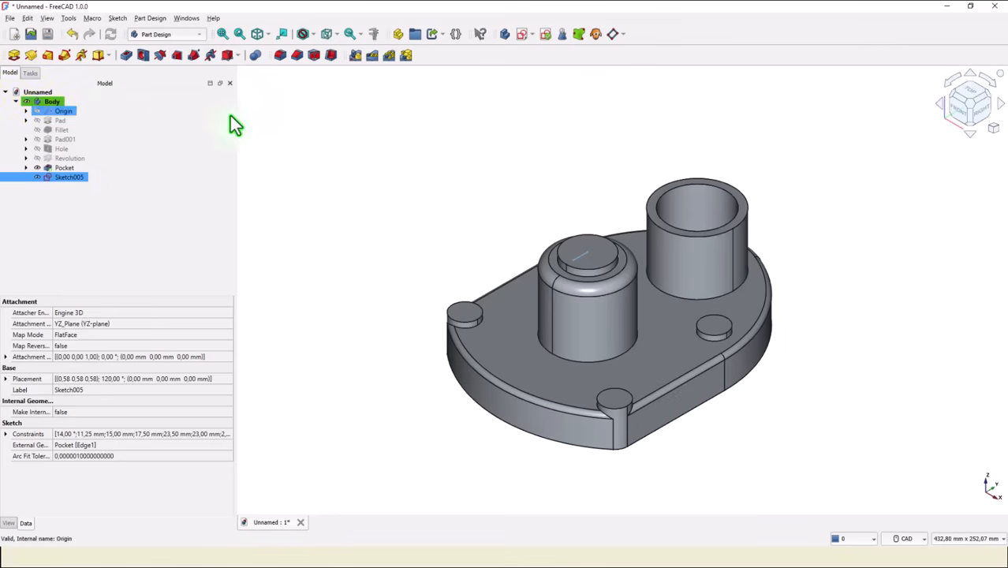
left_click(159, 57)
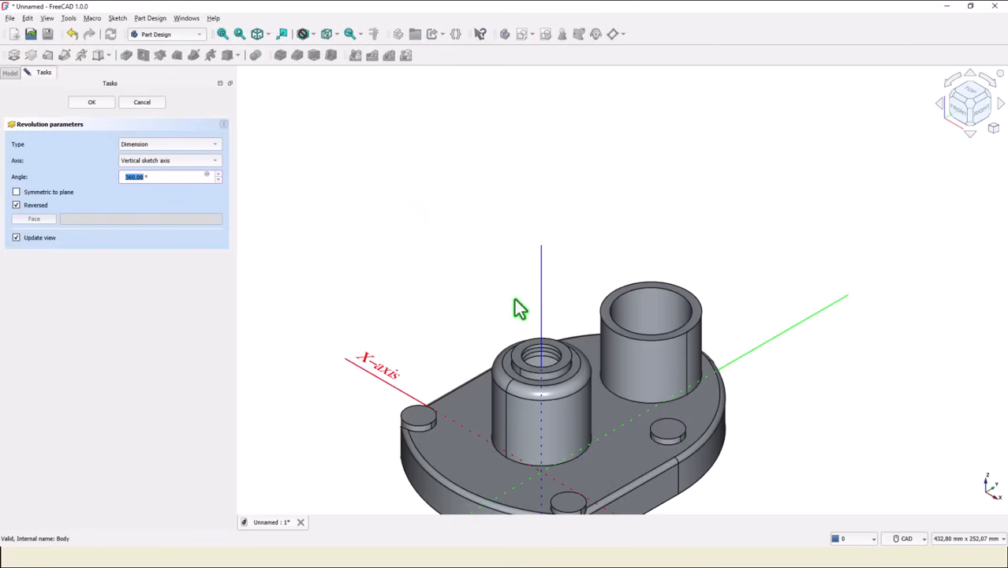
middle_click_drag(504, 286, 490, 127)
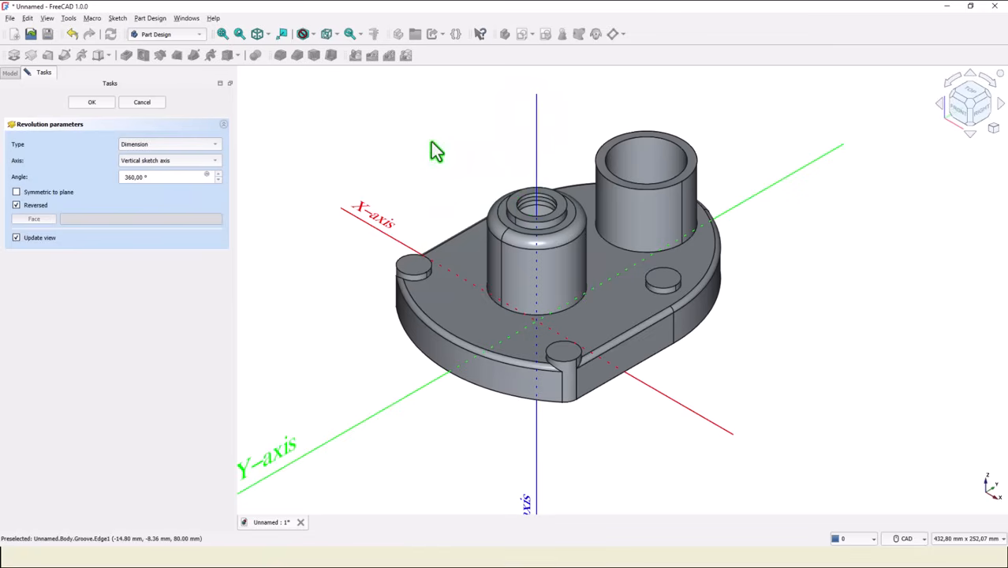
left_click(93, 102)
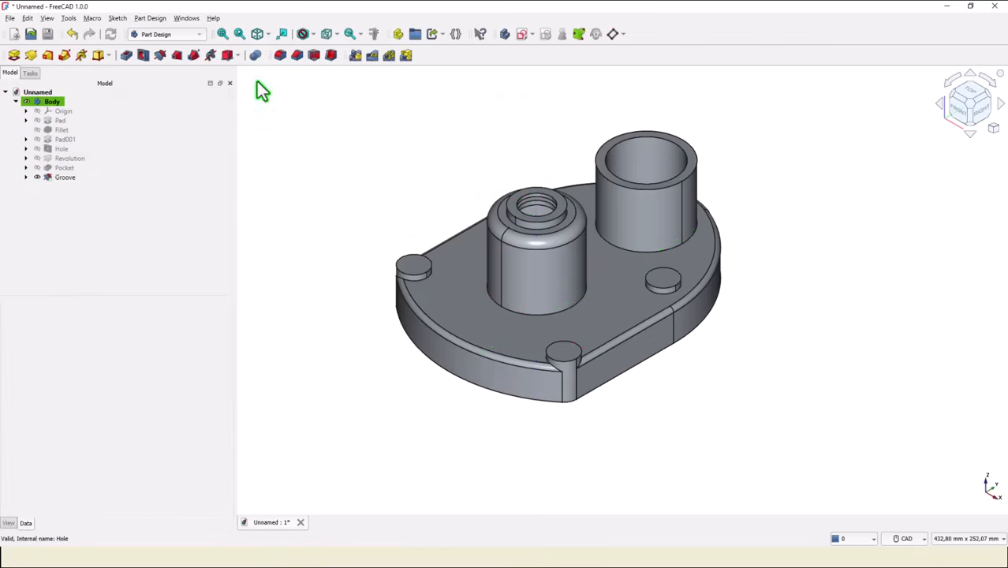
left_click(223, 34)
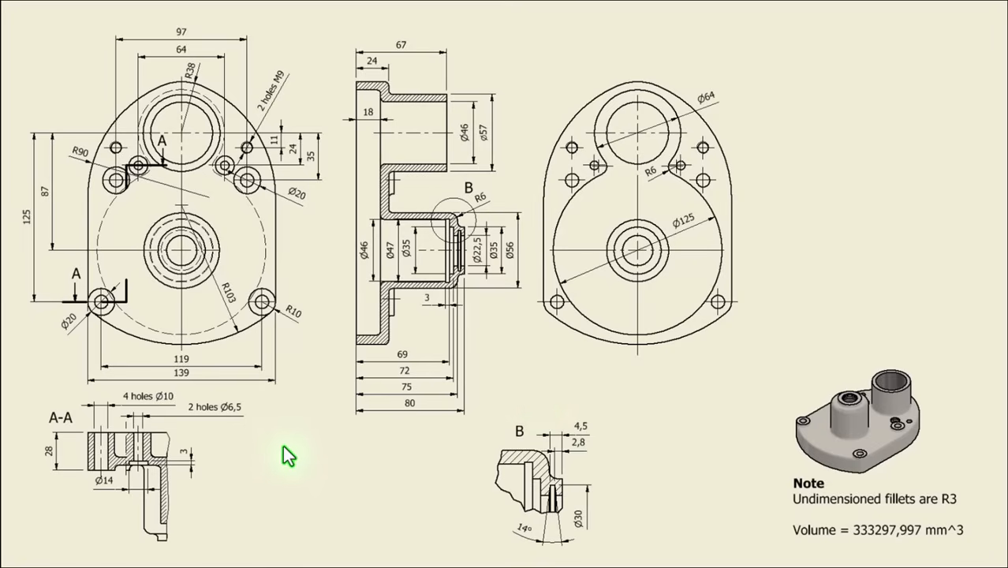
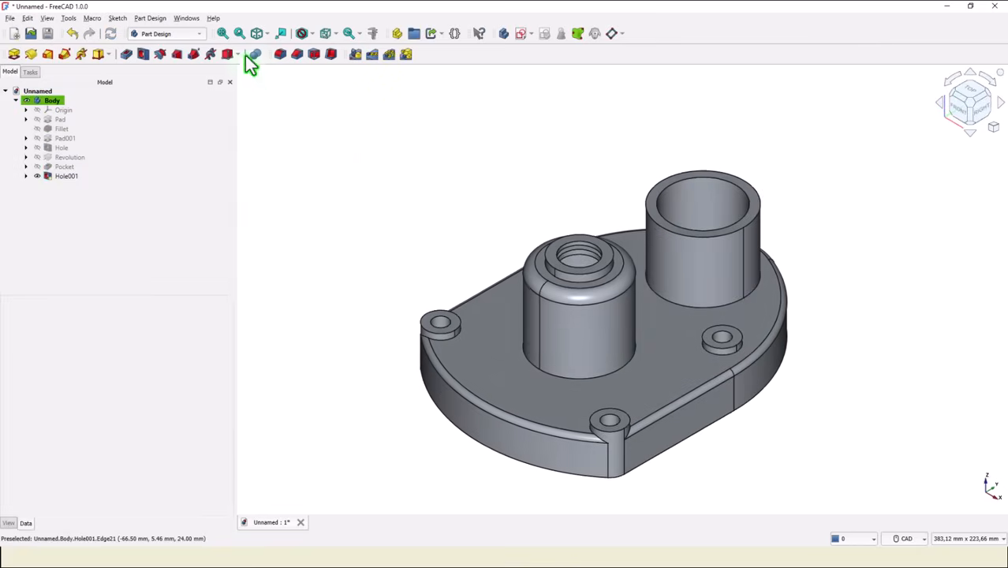
Start a sketch on the plate's top face and draw a small circle on each side of the large tube.
left_click(224, 33)
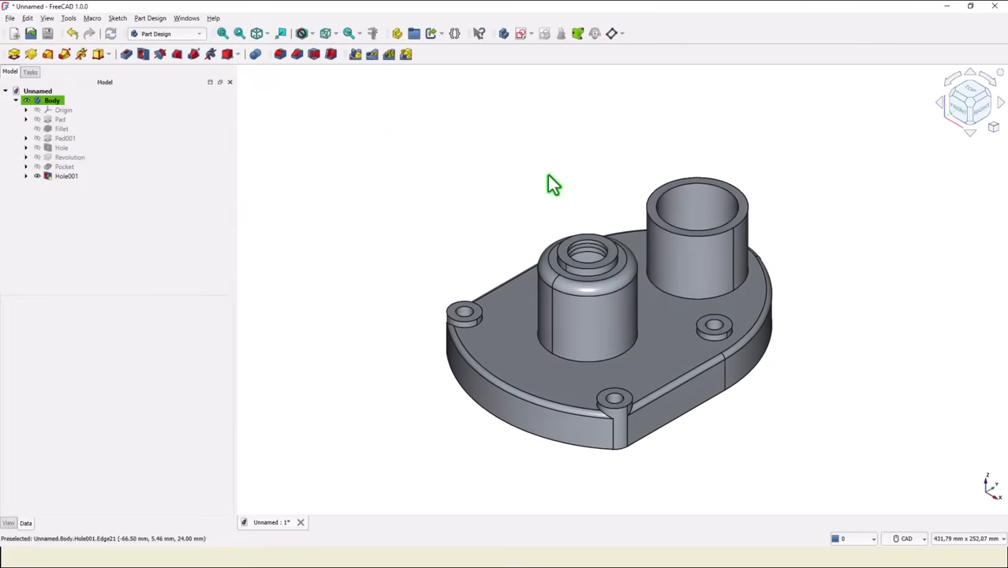
left_click(668, 330)
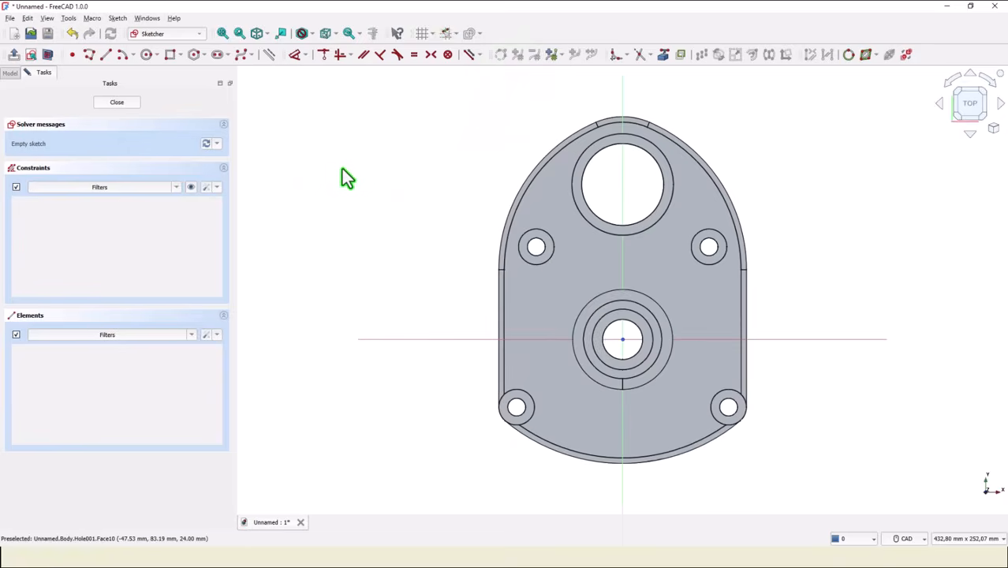
left_click(146, 54)
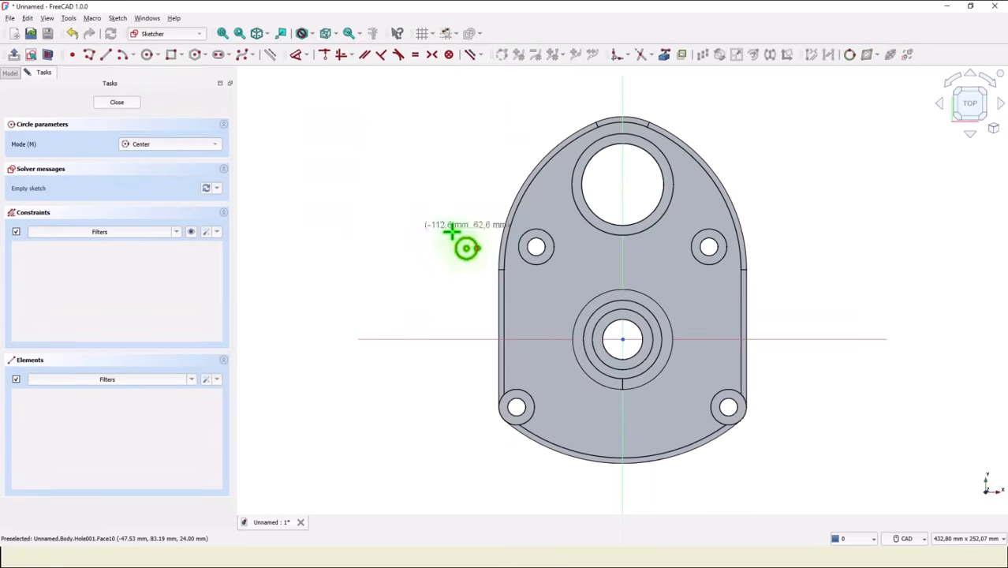
left_click(562, 219)
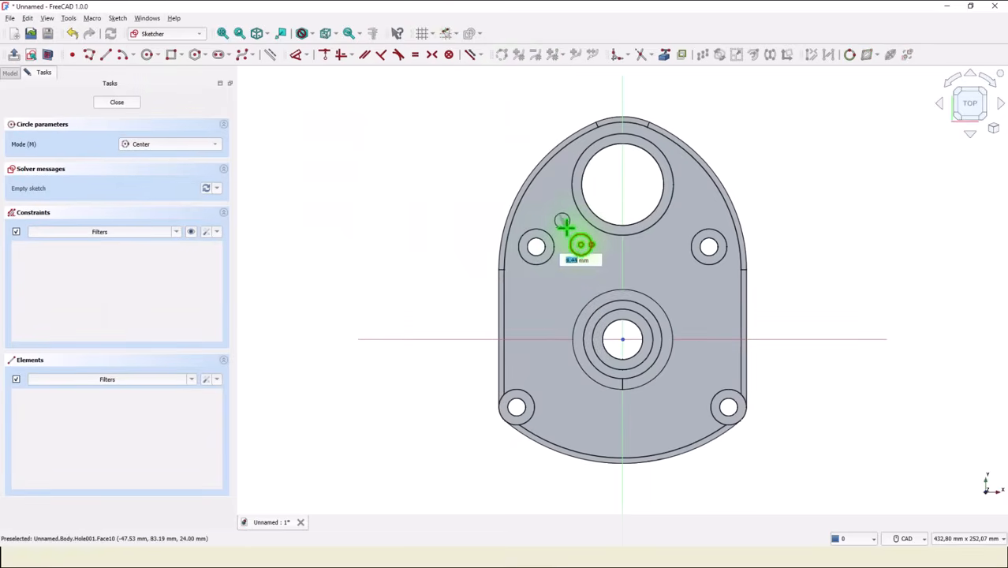
left_click(567, 227)
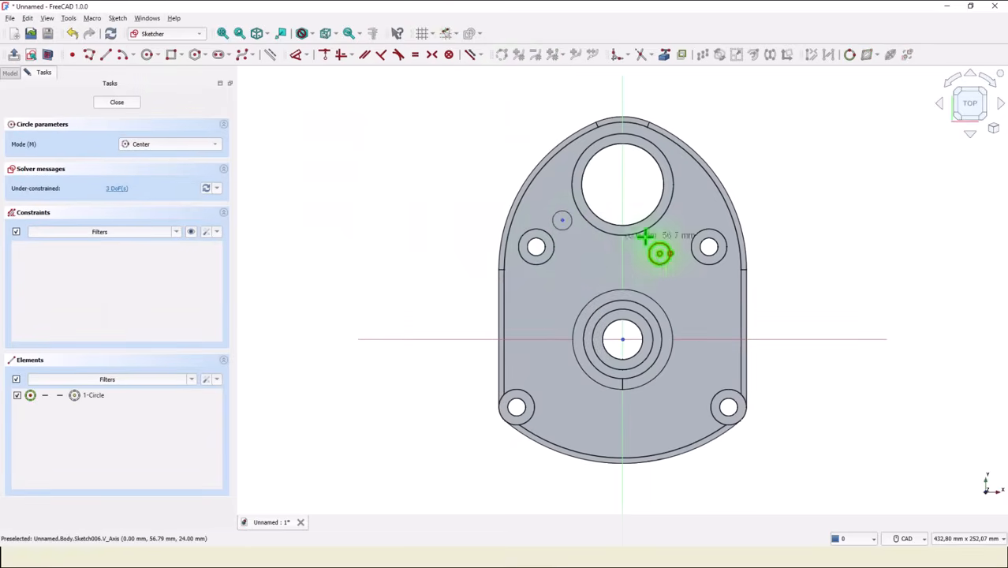
left_click(697, 207)
left_click(704, 215)
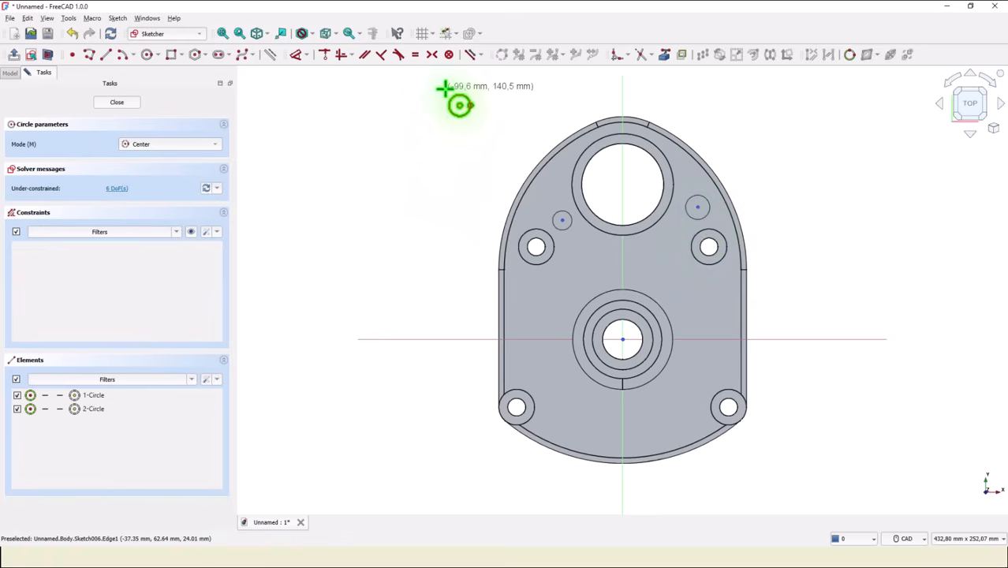
Constrain the two circle centres symmetric about the vertical sketch axis.
left_click(431, 54)
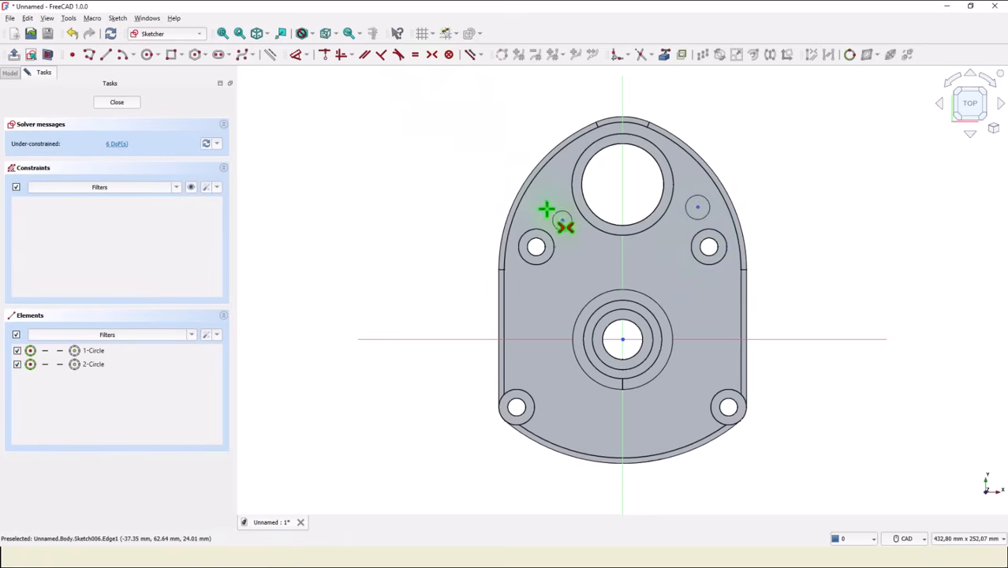
left_click(562, 220)
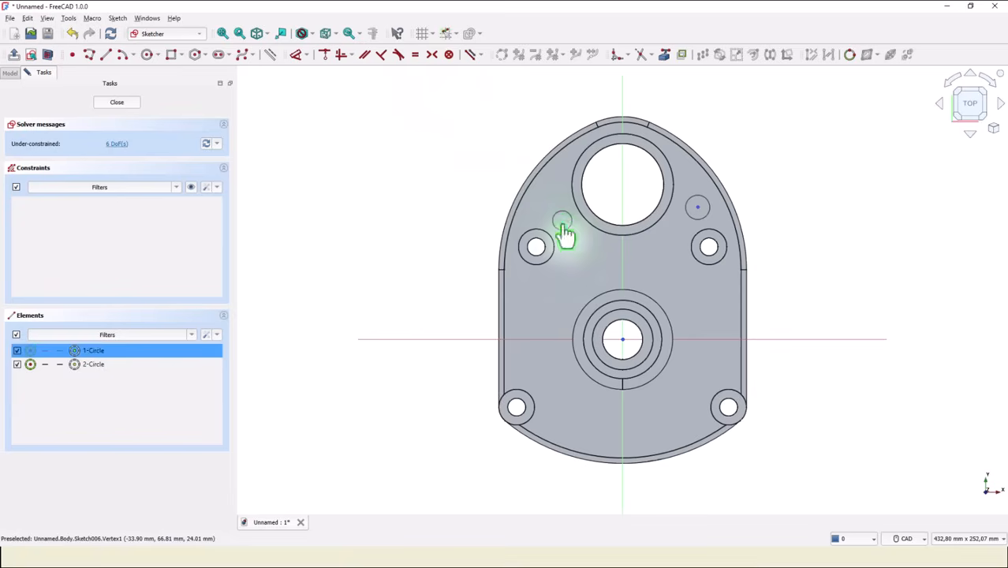
left_click(697, 207)
left_click(622, 204)
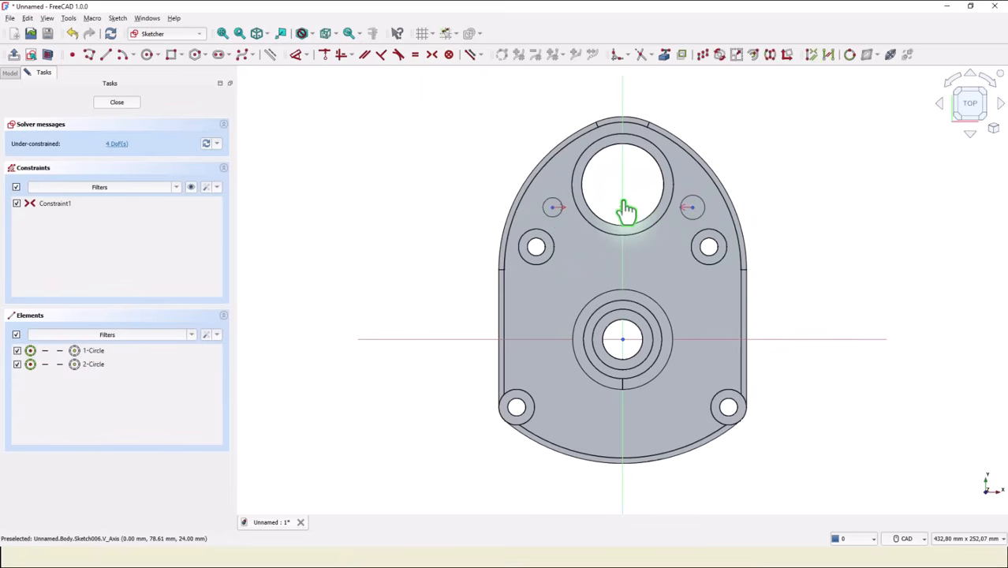
Dimension the horizontal distance between the two circle centres at 64 mm.
left_click(552, 207)
left_click(692, 208)
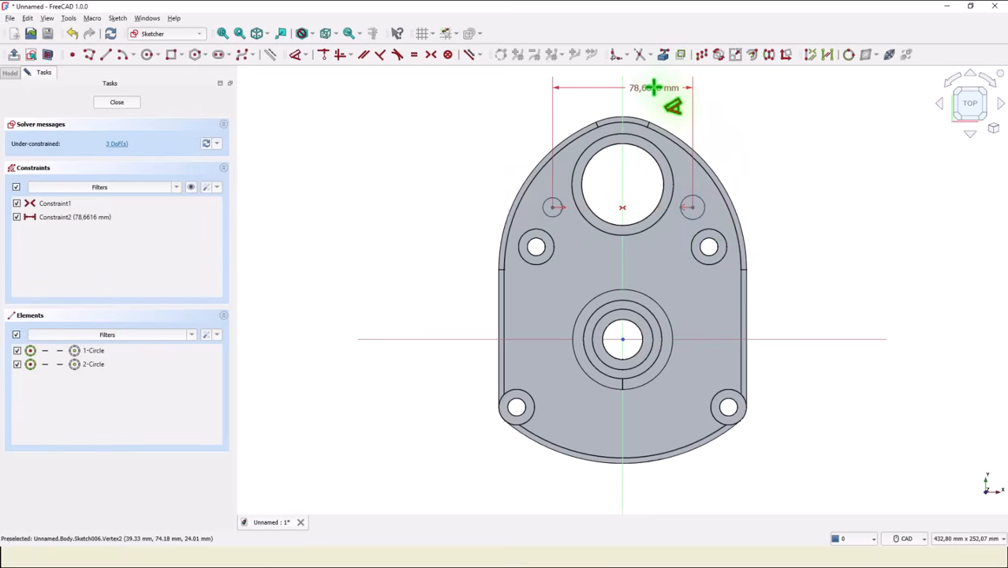
left_click(655, 85)
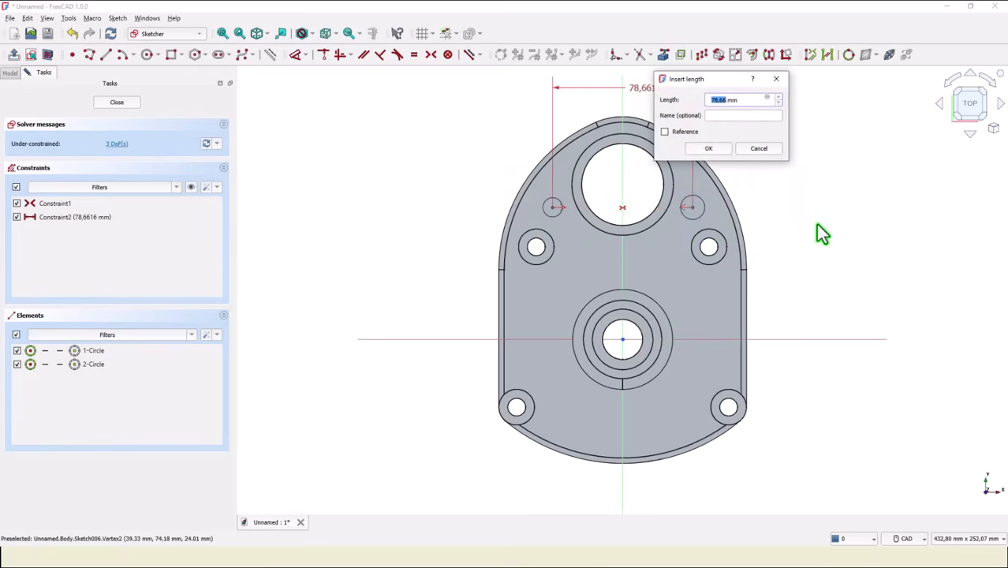
type("64")
key("Return")
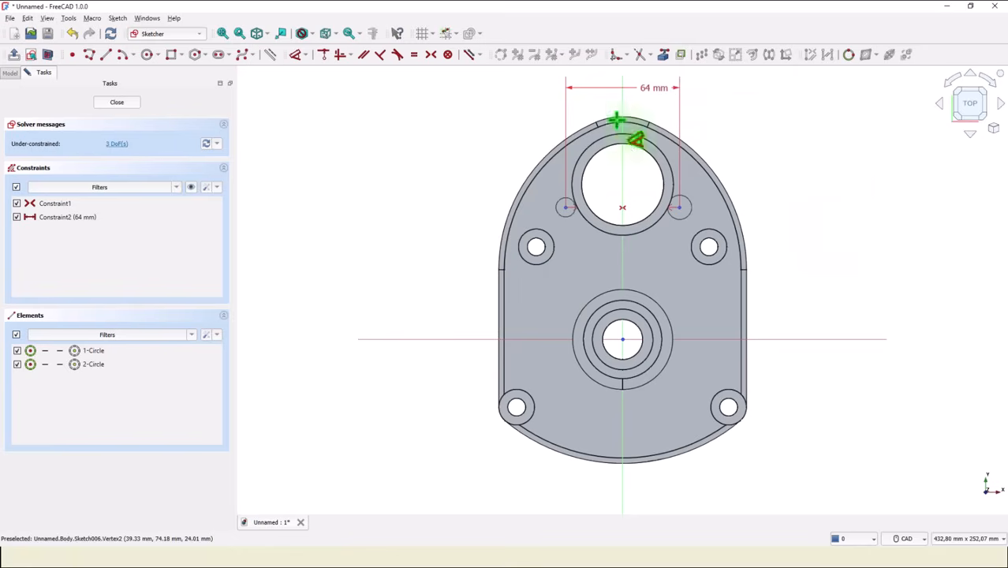
Reference the large tube's bore edge as external geometry and dimension the circles' centres 25 mm vertically below its centre.
left_click(667, 55)
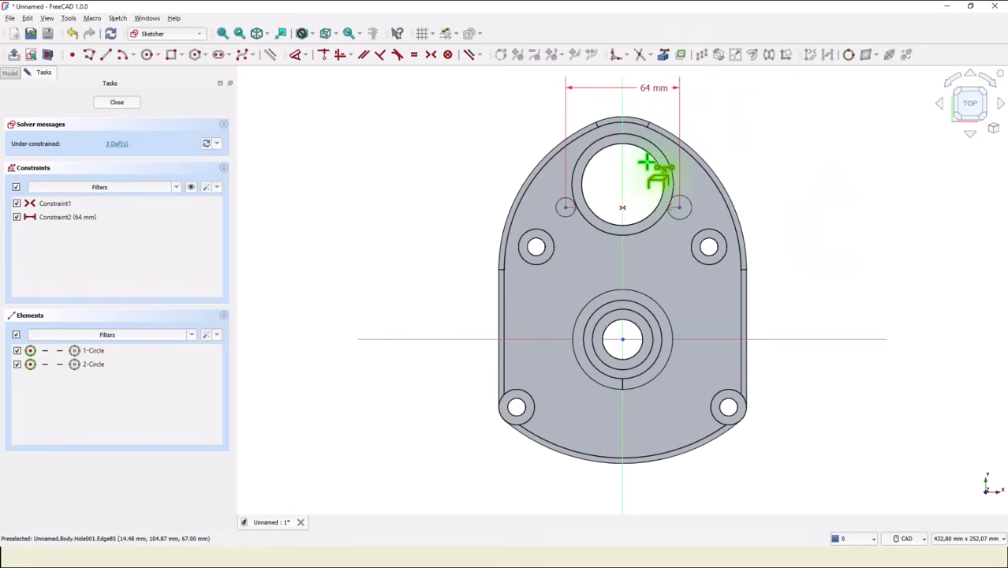
left_click(651, 156)
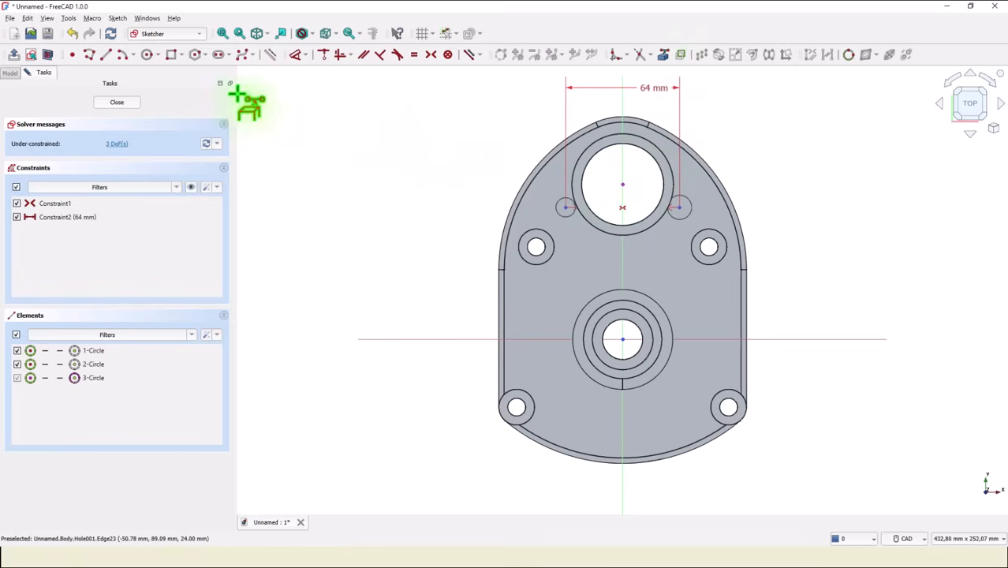
left_click(296, 55)
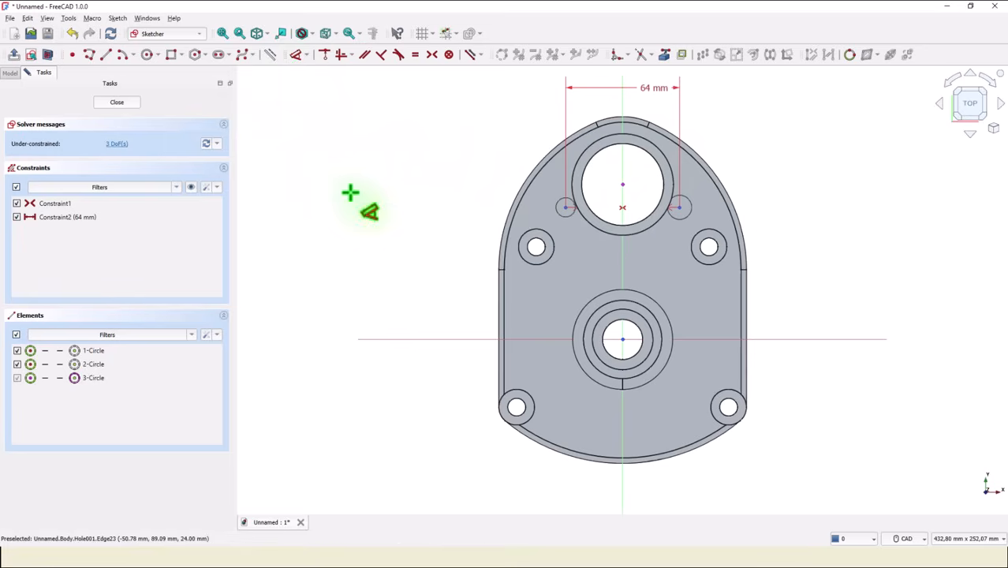
left_click(679, 207)
left_click(622, 186)
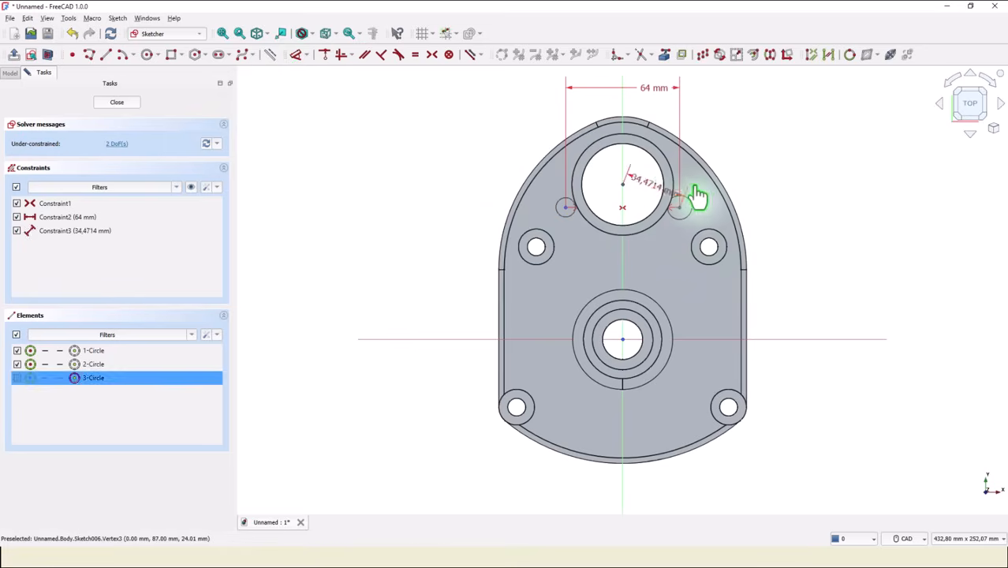
left_click(785, 201)
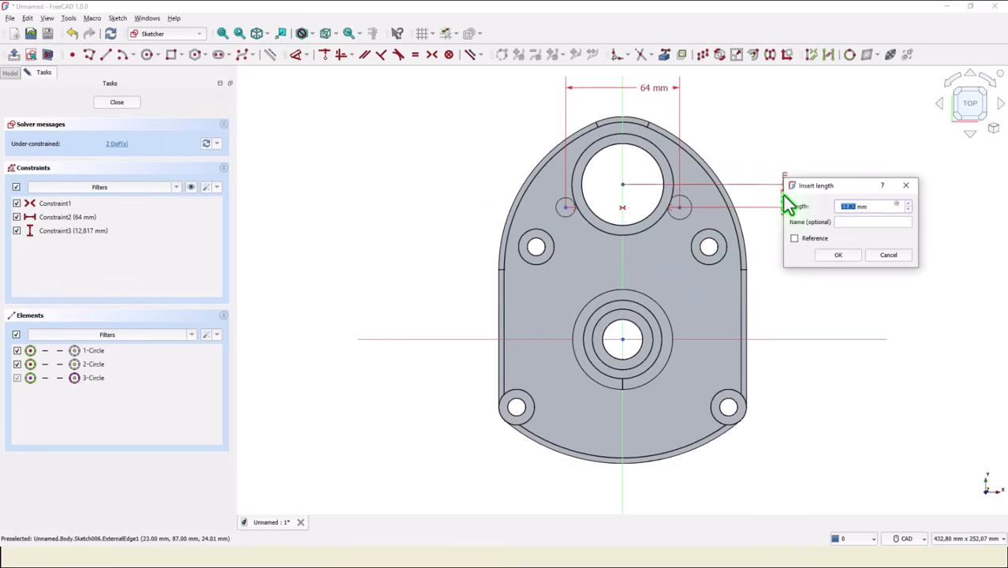
type("25")
key("Return")
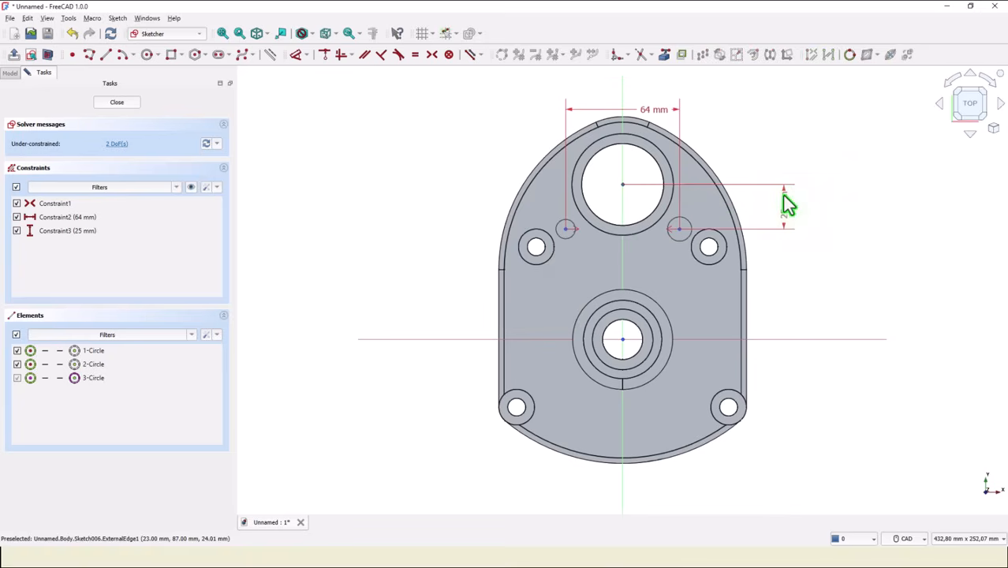
Close the sketch and create holes from its circles with a 6.5 mm diameter and Through all depth.
left_click(126, 104)
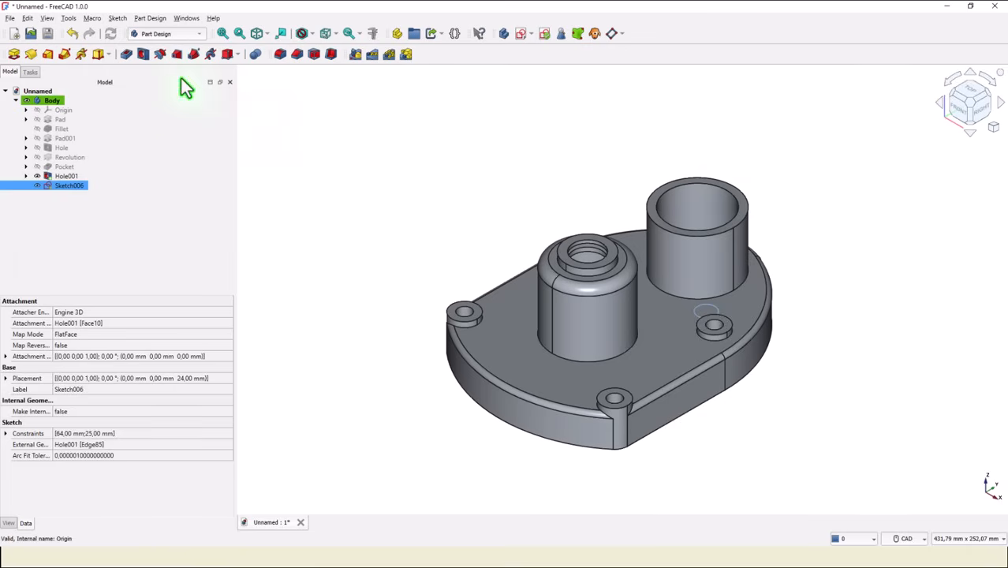
left_click(143, 55)
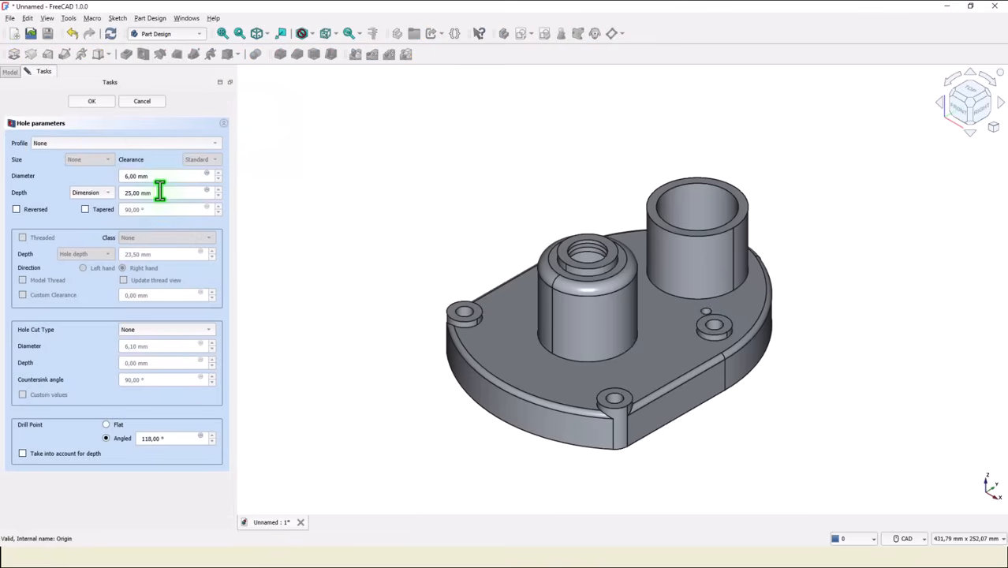
left_click_drag(157, 180, 97, 179)
type("6,5")
left_click(107, 194)
left_click(99, 204)
Give the holes a counterbore 14 mm in diameter and 3 mm deep, and finish the Hole feature.
left_click(139, 329)
left_click(151, 339)
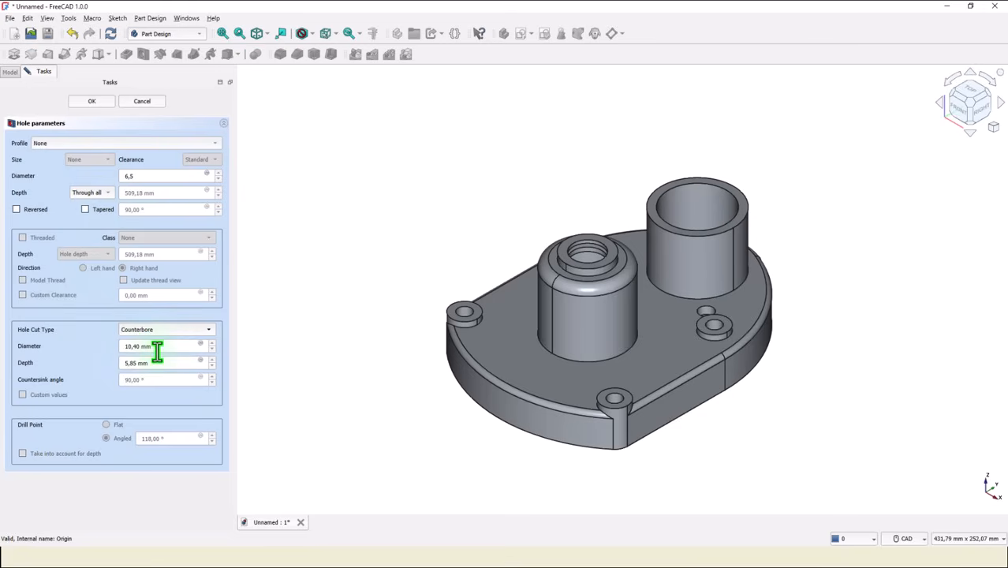
left_click_drag(158, 348, 113, 345)
type("14")
left_click_drag(147, 364, 95, 362)
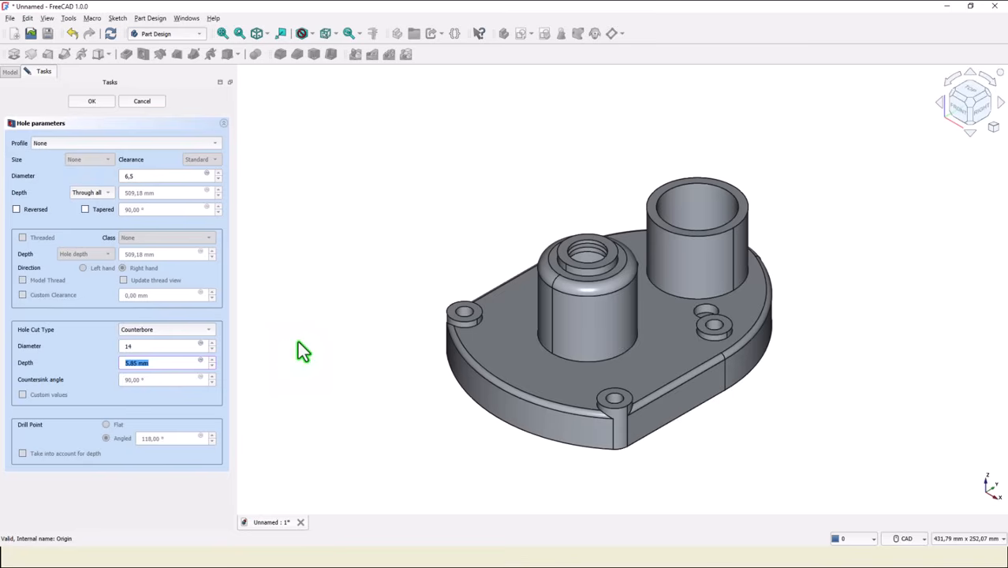
type("3")
left_click(94, 102)
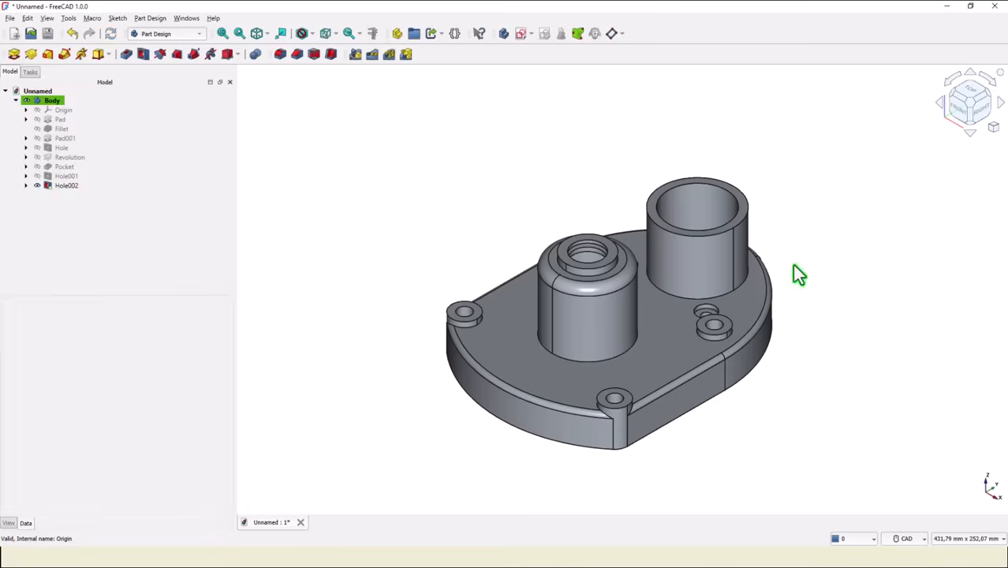
Start another sketch on the plate's top face and draw two circles above the counterbored holes, one on each side of the large tube.
left_click(658, 325)
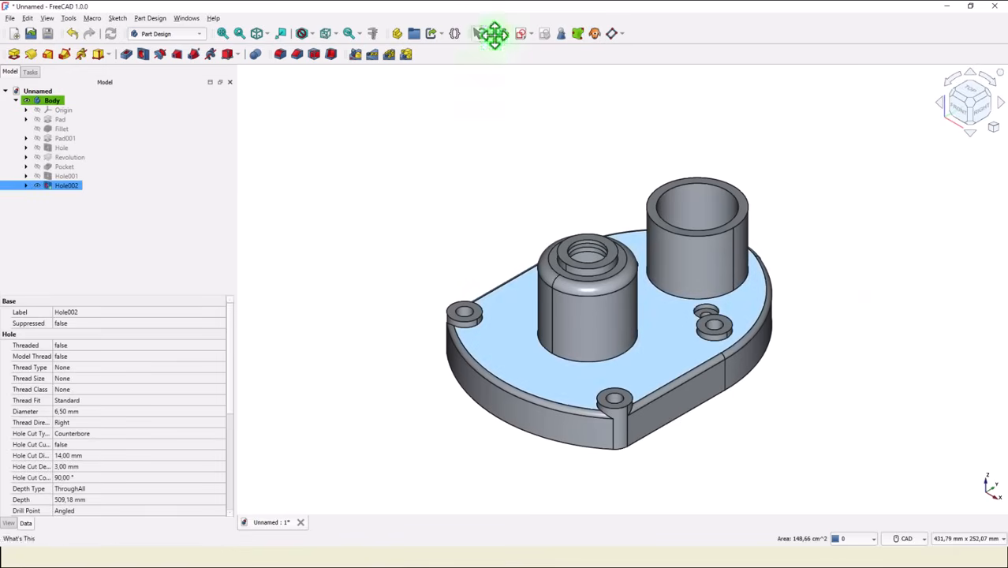
left_click(518, 35)
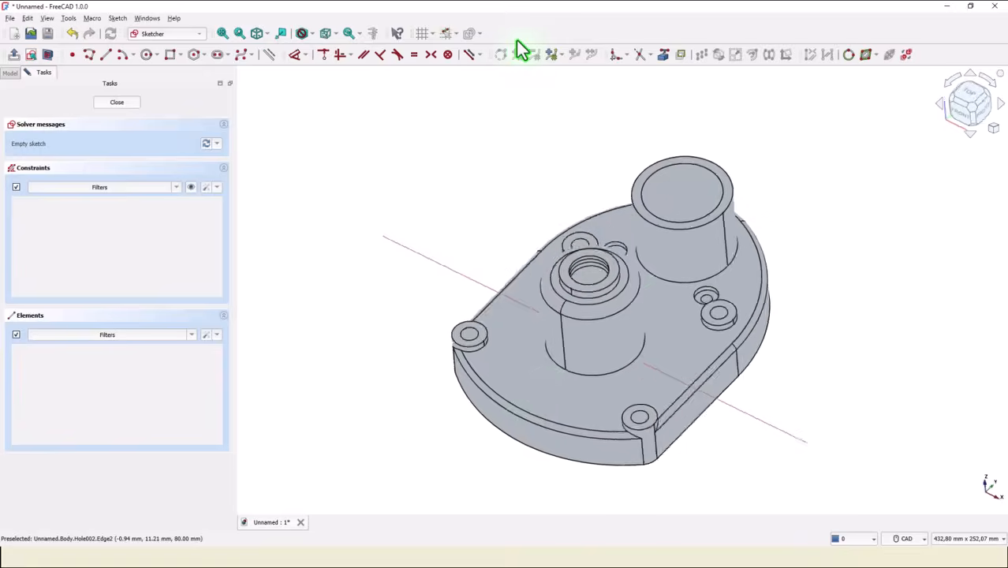
left_click(146, 54)
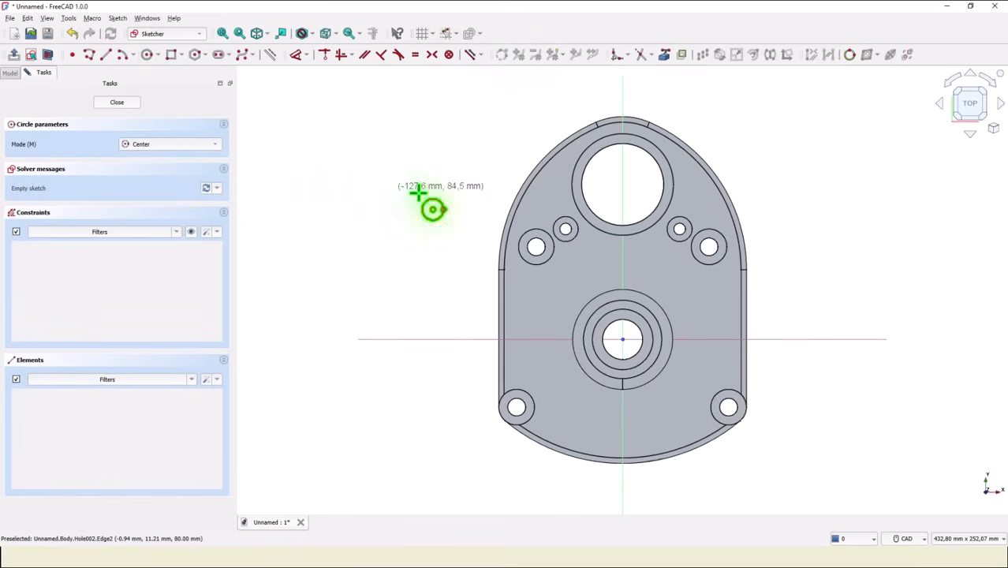
left_click(540, 196)
left_click(554, 201)
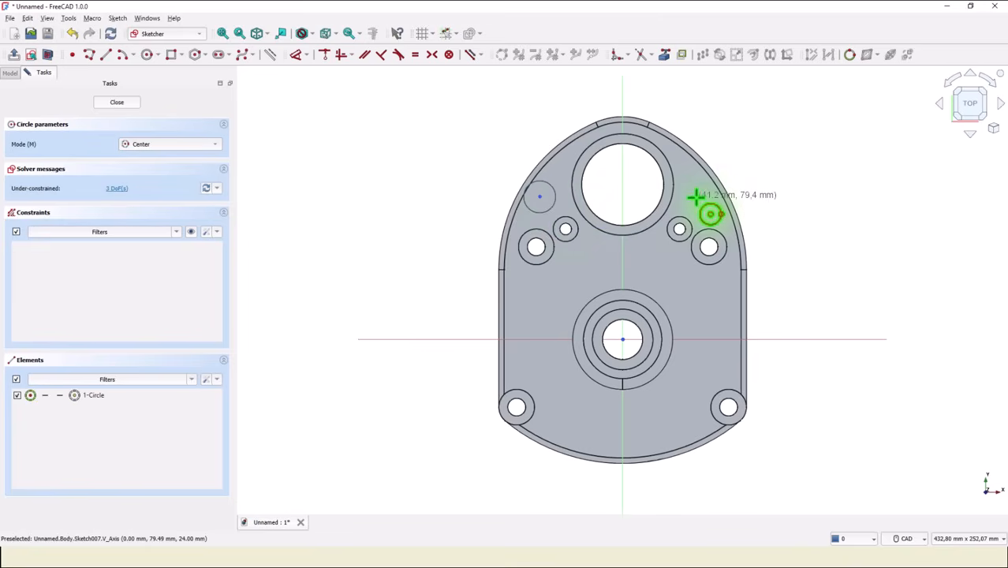
left_click(695, 197)
left_click(706, 208)
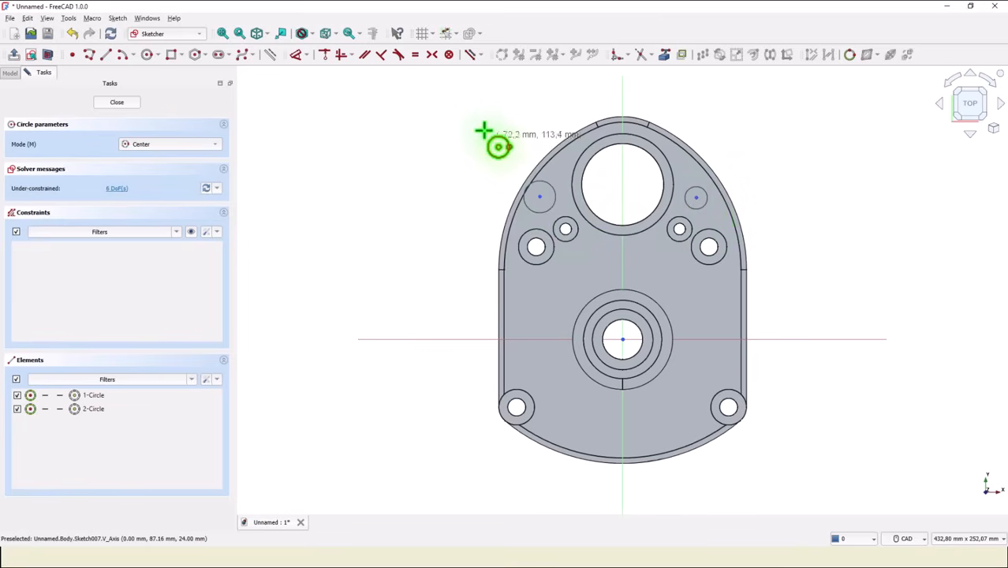
Make the new circles' centres symmetric about the vertical sketch axis.
left_click(432, 54)
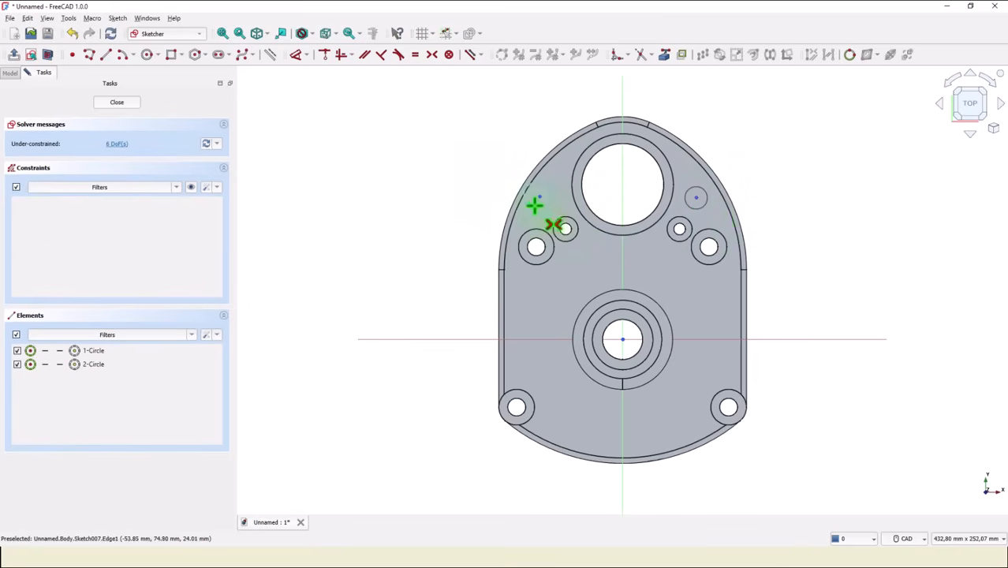
left_click(540, 197)
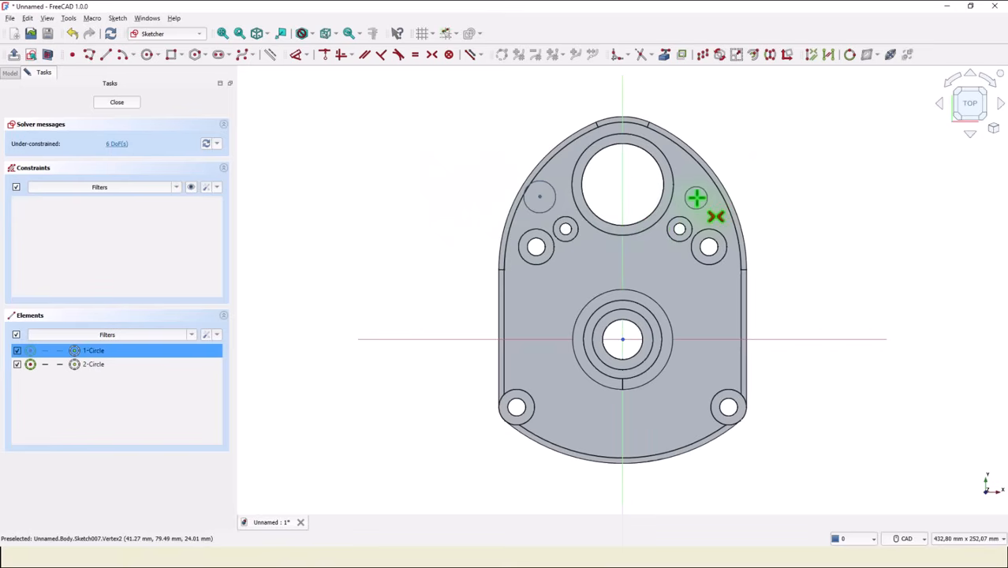
left_click(698, 198)
left_click(622, 190)
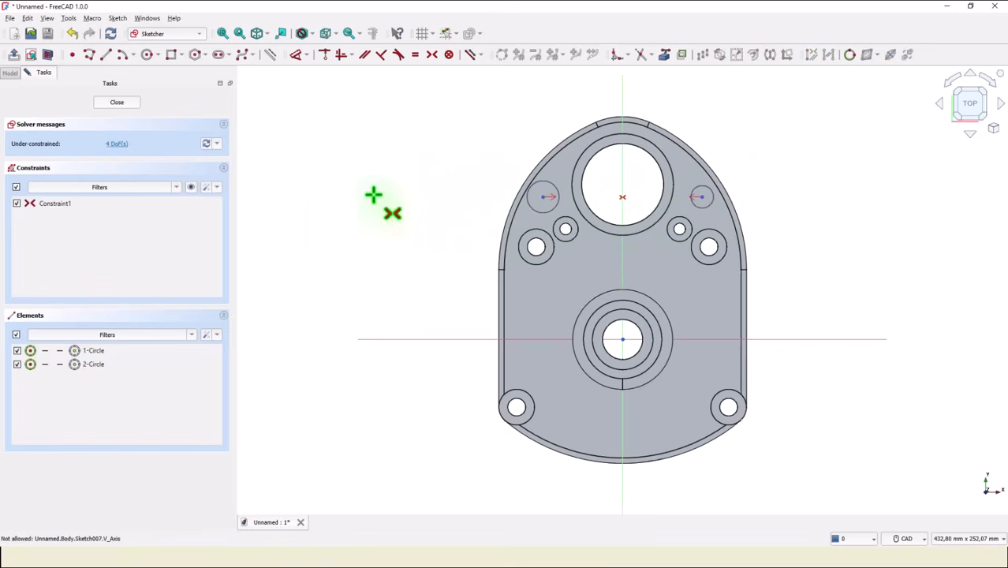
Set the horizontal distance between the new circles' centres to 97 mm.
left_click(298, 60)
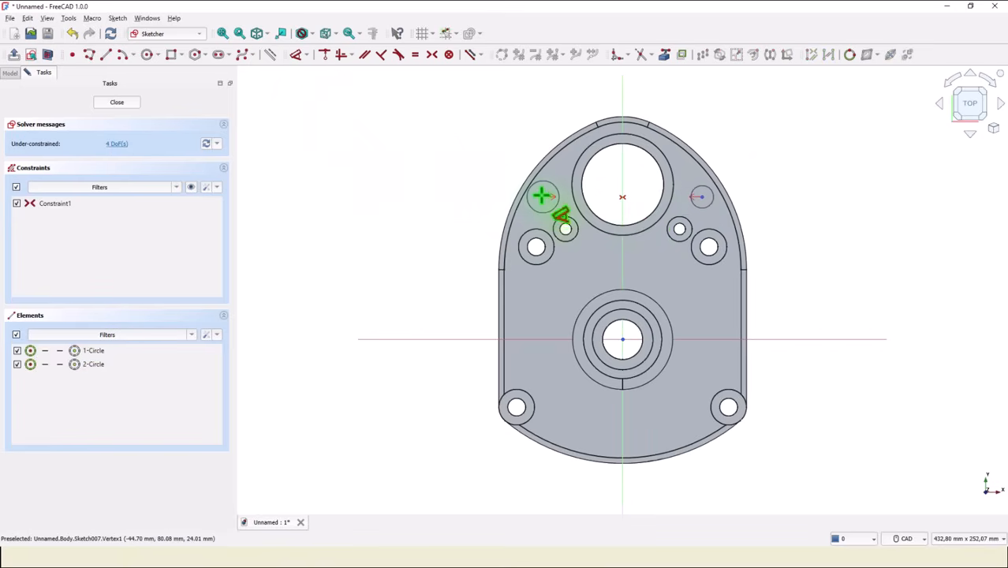
left_click(542, 196)
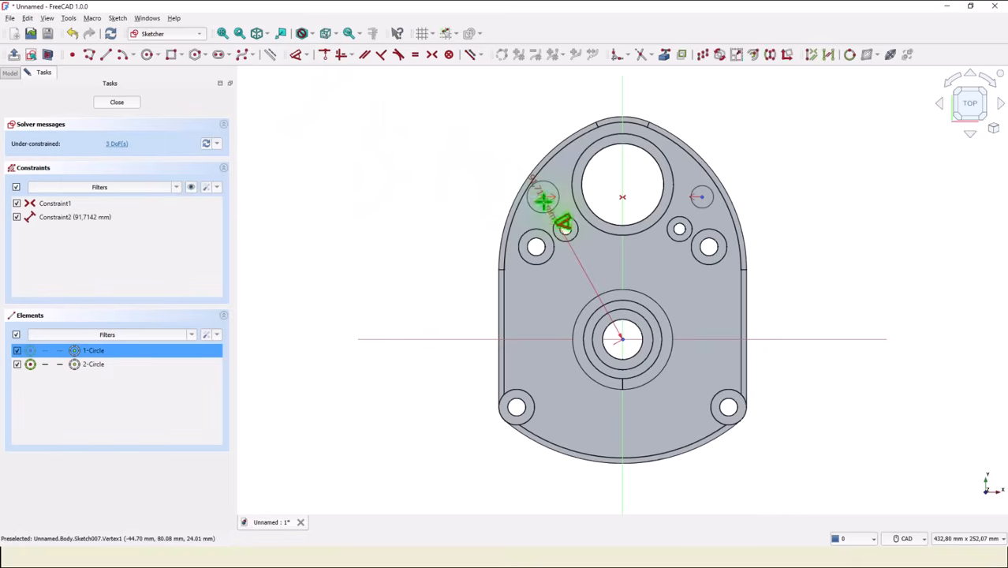
left_click(702, 195)
left_click(666, 85)
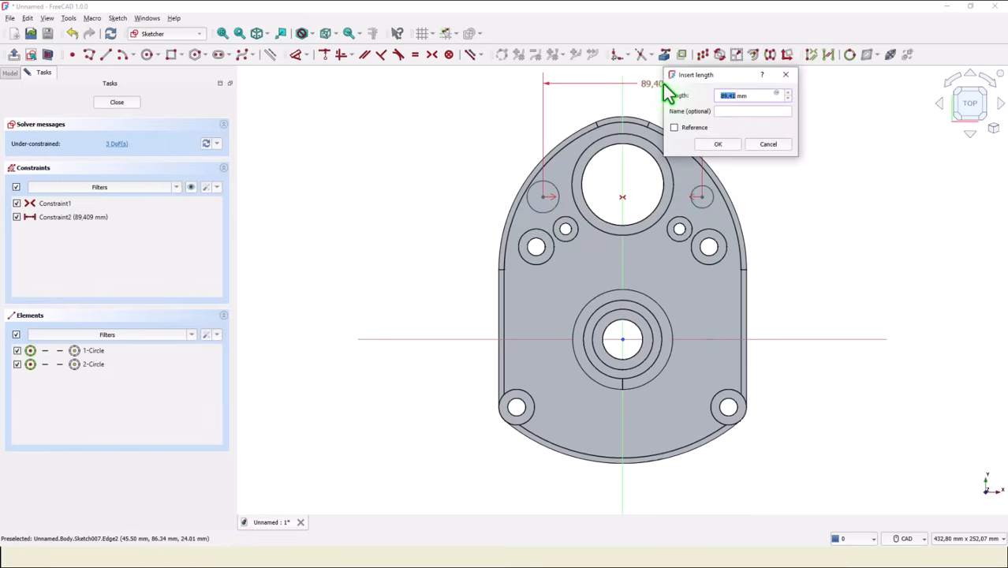
type("9")
type("7")
key("Return")
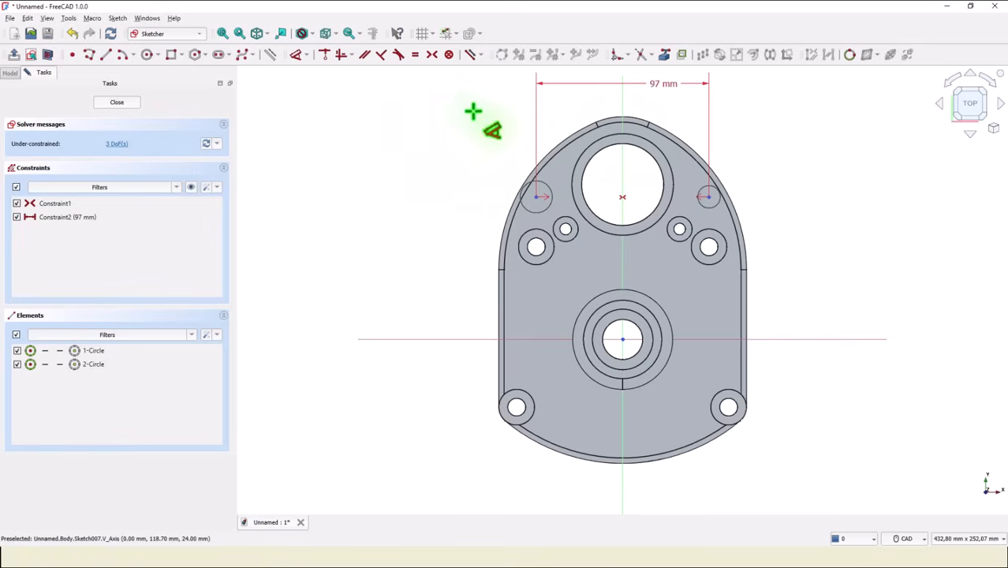
Reference the large tube's circular edge, set the vertical distance from its centre to the circle's centre to 11 mm, and close the sketch.
left_click(664, 55)
left_click(644, 157)
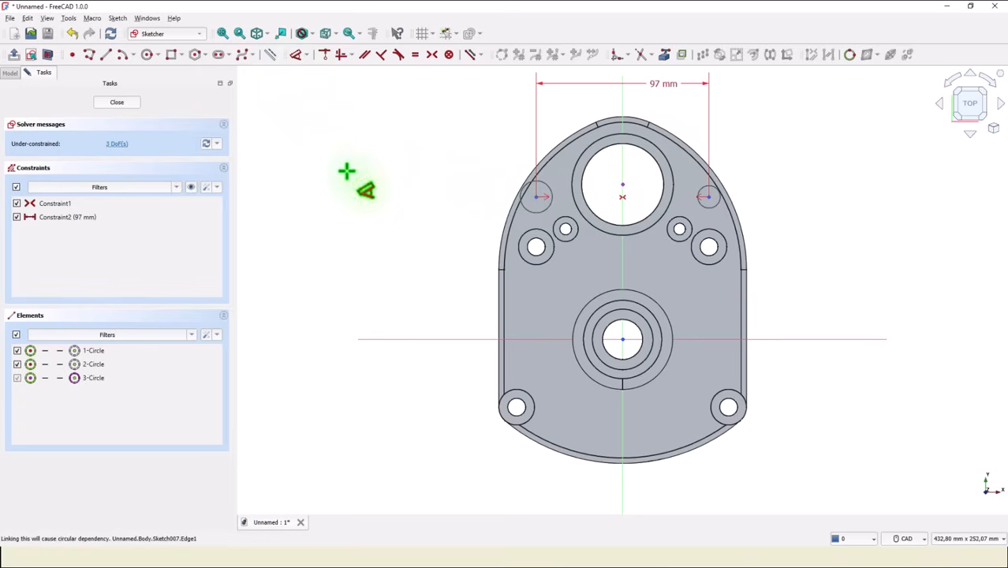
left_click(537, 196)
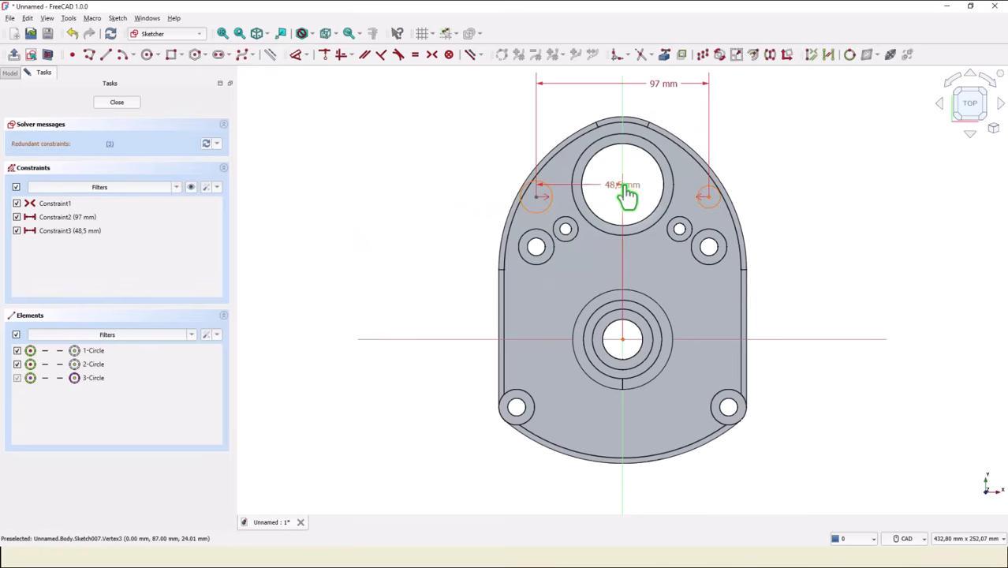
left_click(622, 187)
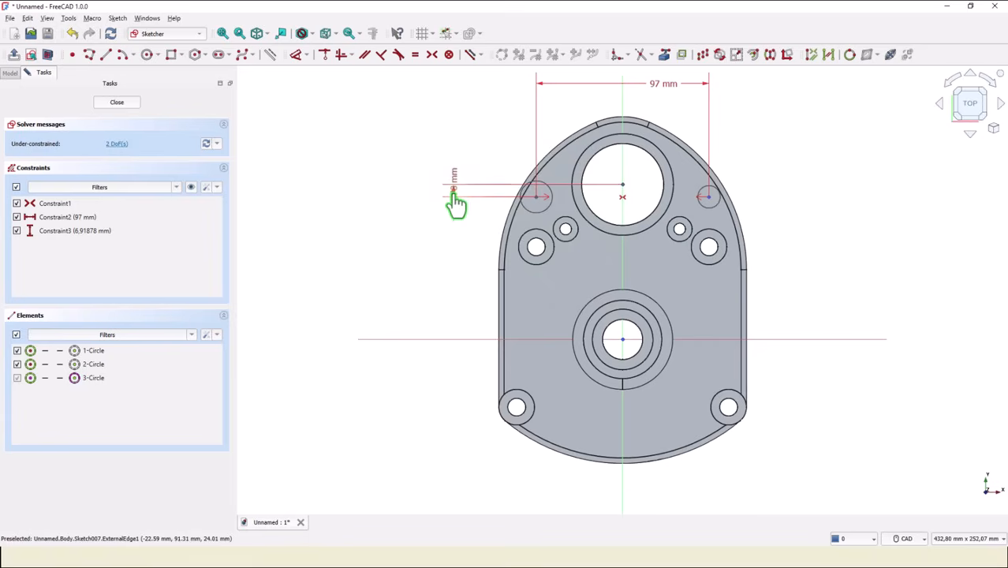
left_click(451, 198)
type("11")
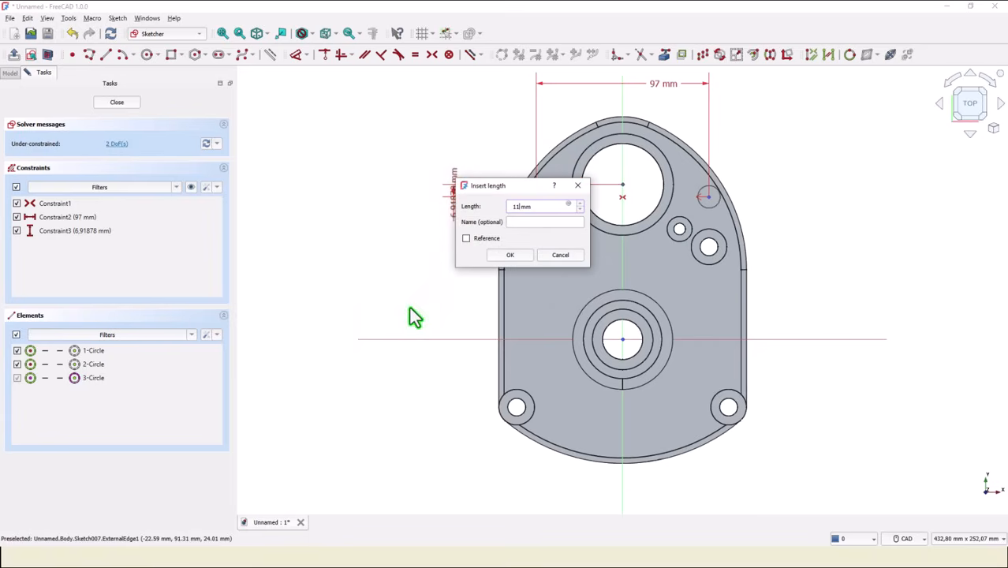
key("Return")
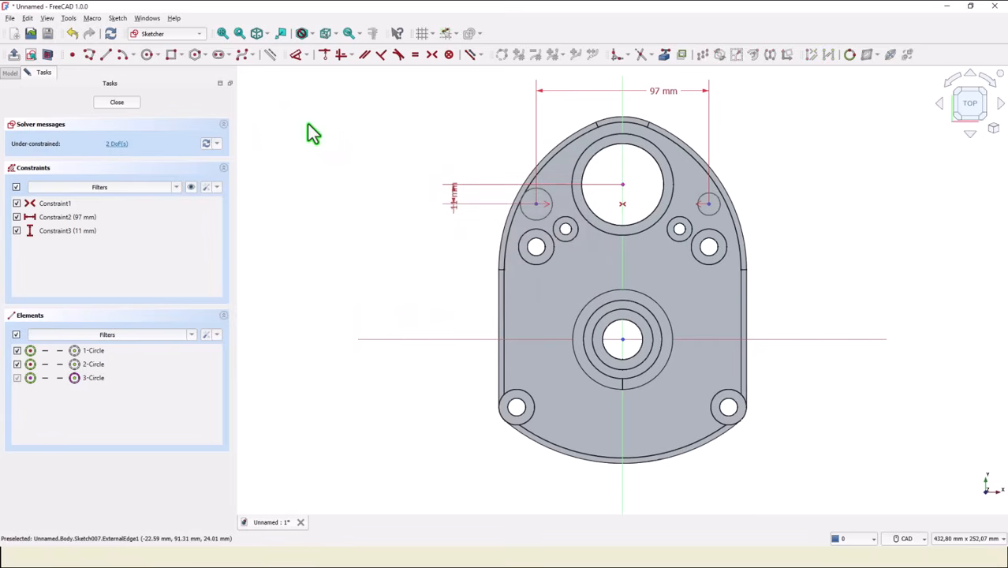
left_click(131, 104)
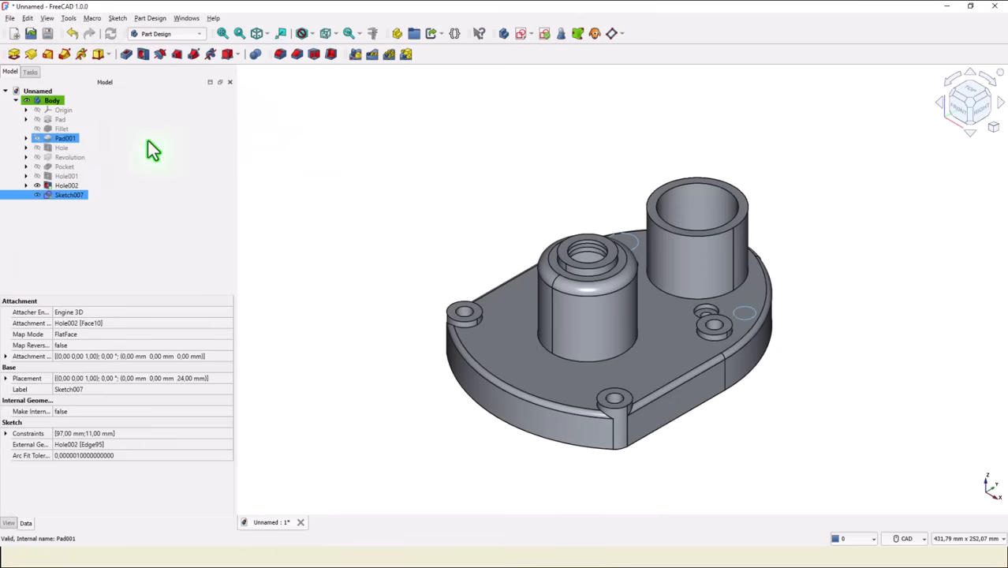
Create a Hole feature from the two-circle sketch using the ISO metric regular profile in size M9.
left_click(141, 55)
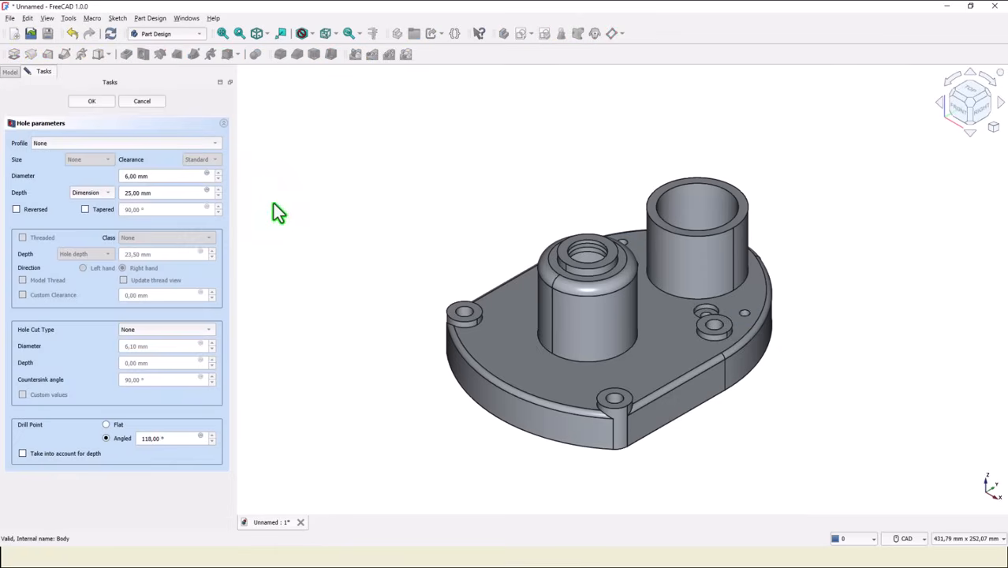
left_click(67, 146)
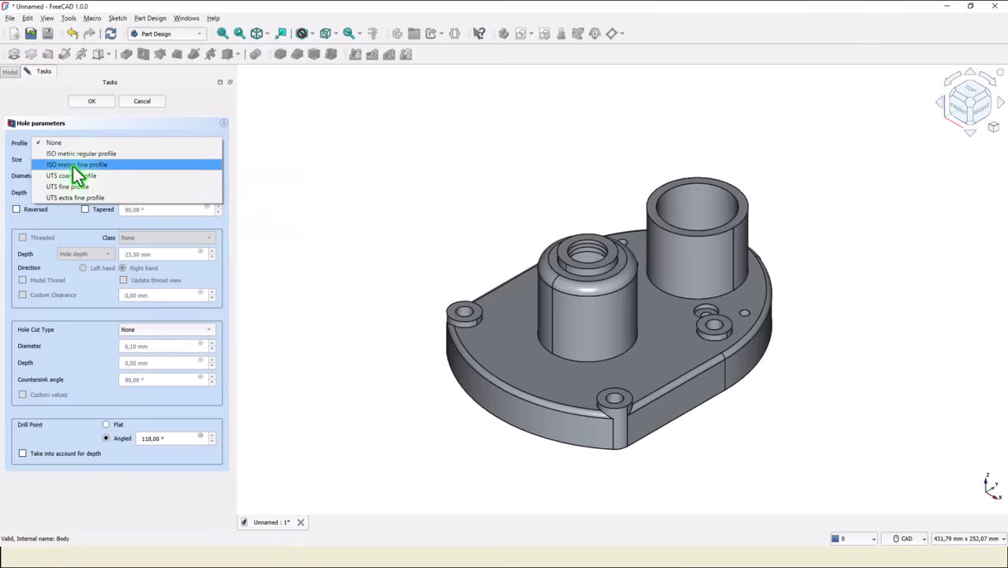
left_click(76, 155)
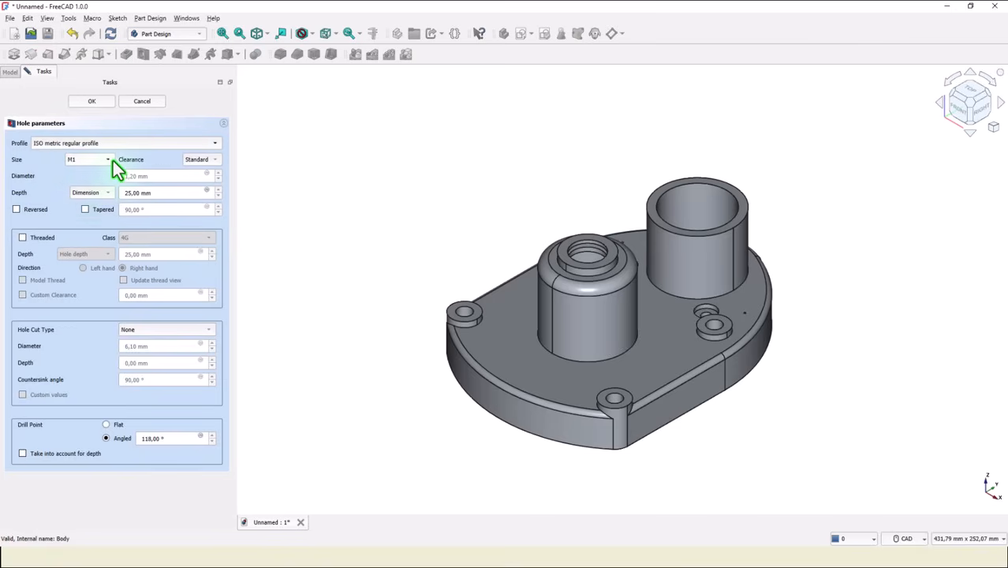
left_click(113, 161)
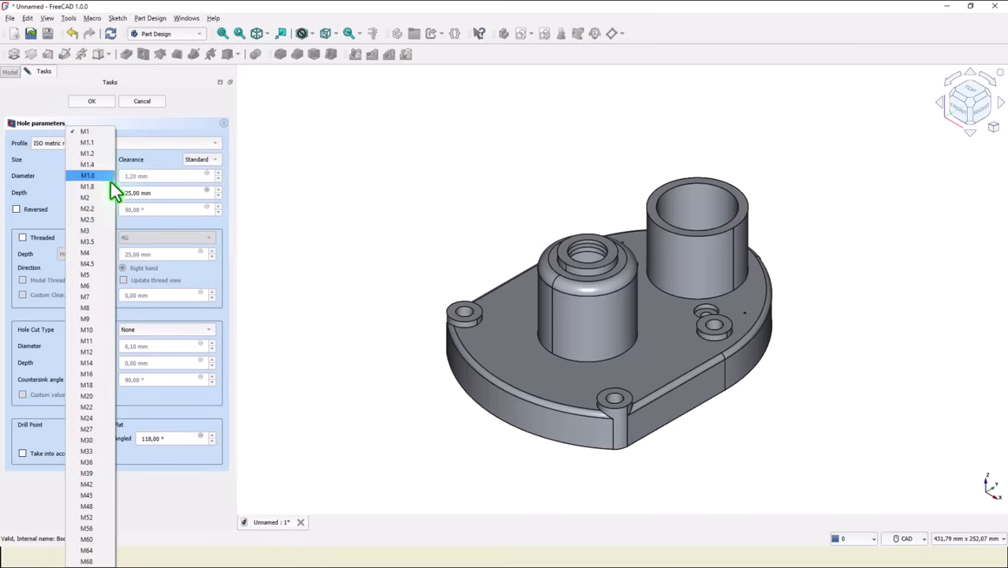
left_click(87, 319)
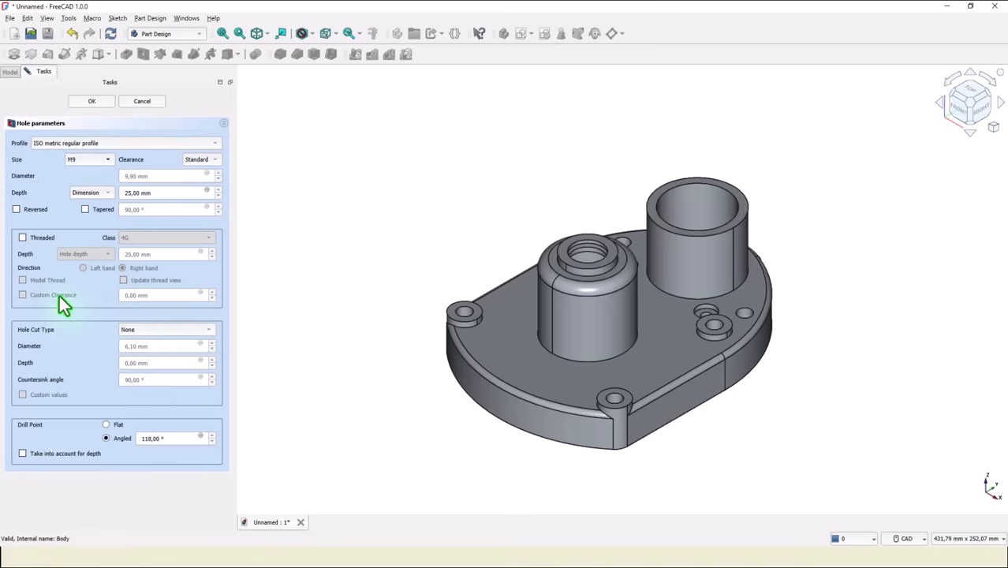
Set the hole depth to Through all, make the holes threaded with a modelled thread, and finish the Hole feature.
left_click(96, 203)
left_click(22, 238)
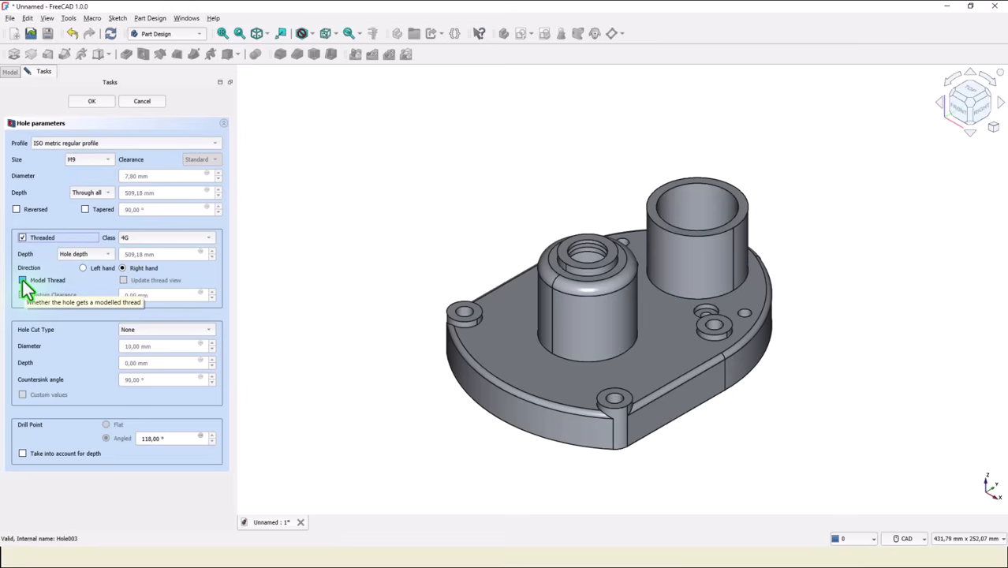
left_click(23, 281)
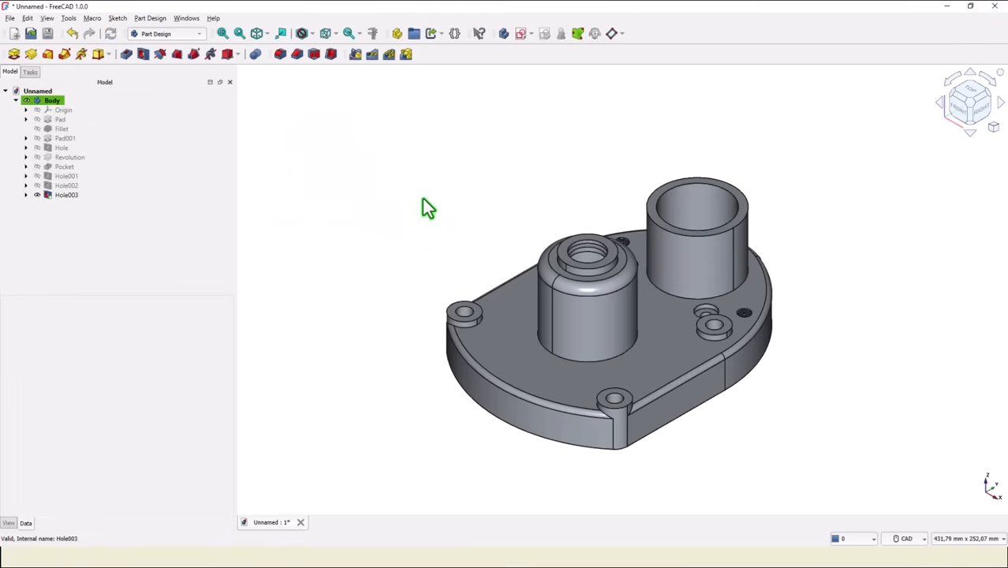
scroll(626, 250, "up", 4)
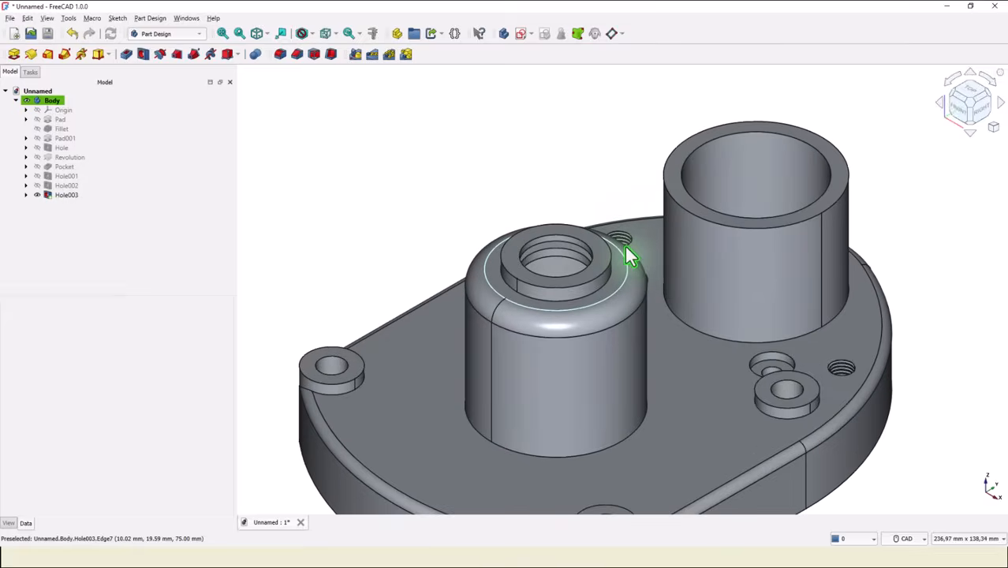
scroll(625, 247, "up", 2)
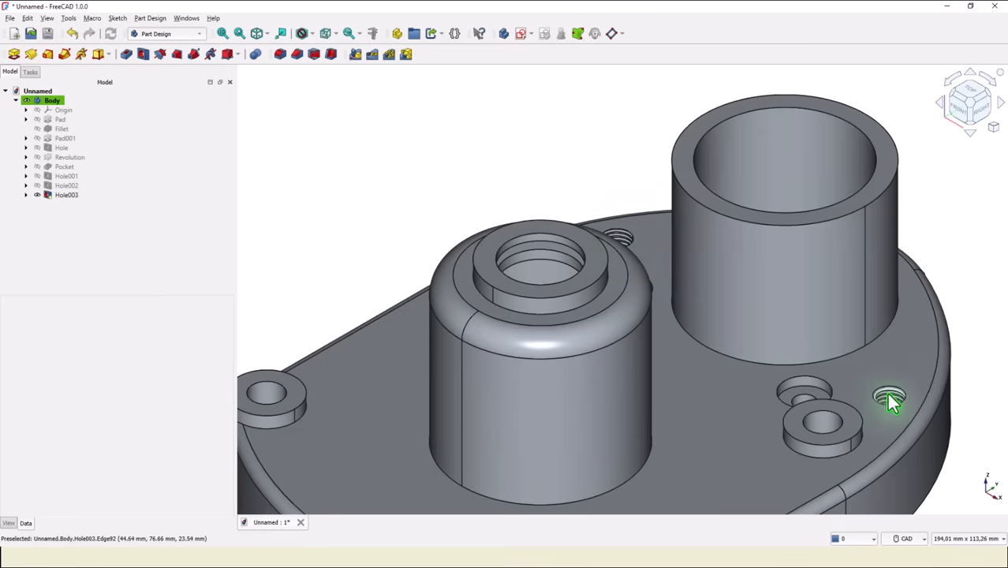
left_click(222, 34)
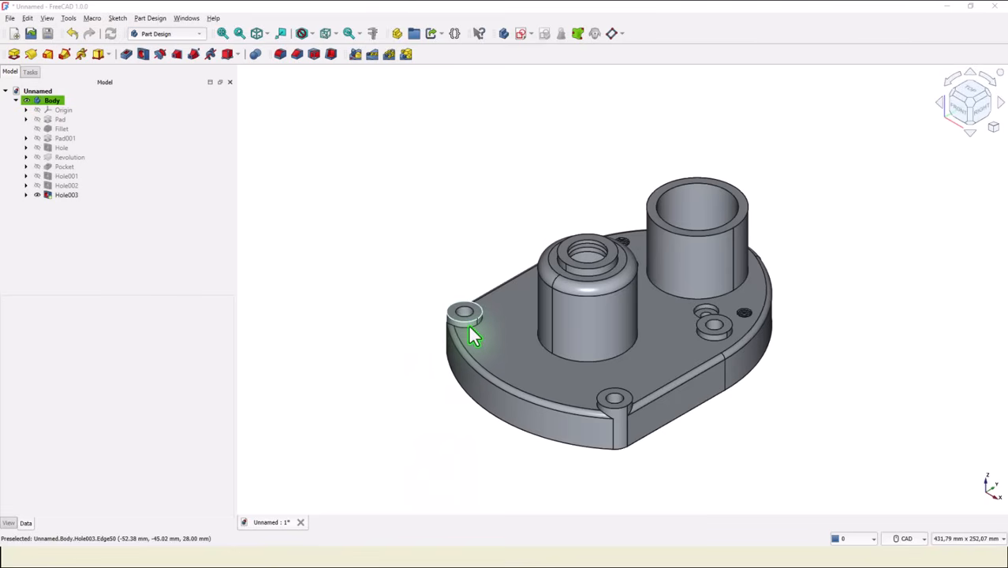
Fillet the base edges of the four screw bosses, the central boss and the large tube on the plate's top face with a 3 mm radius.
scroll(469, 341, "up", 2)
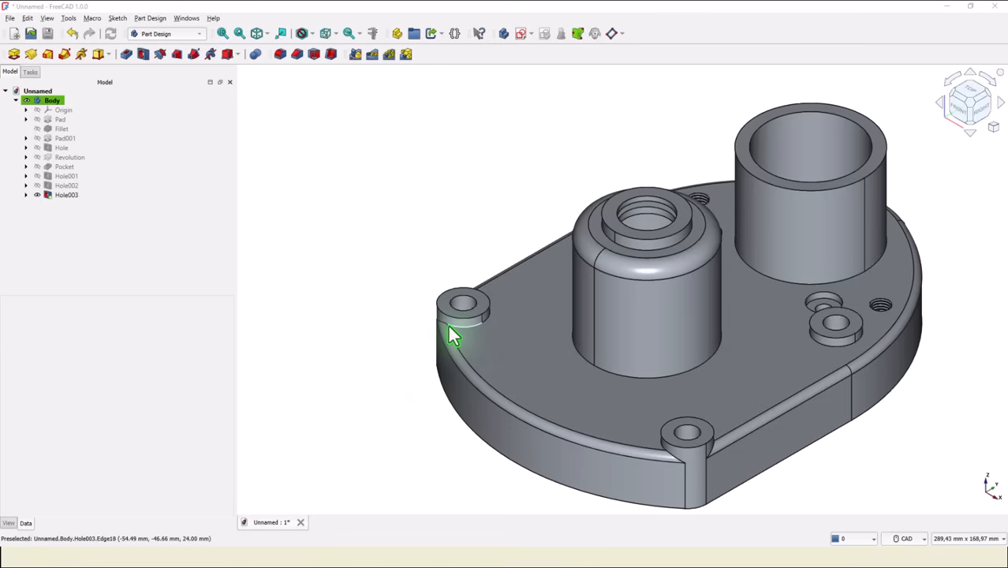
left_click(449, 327)
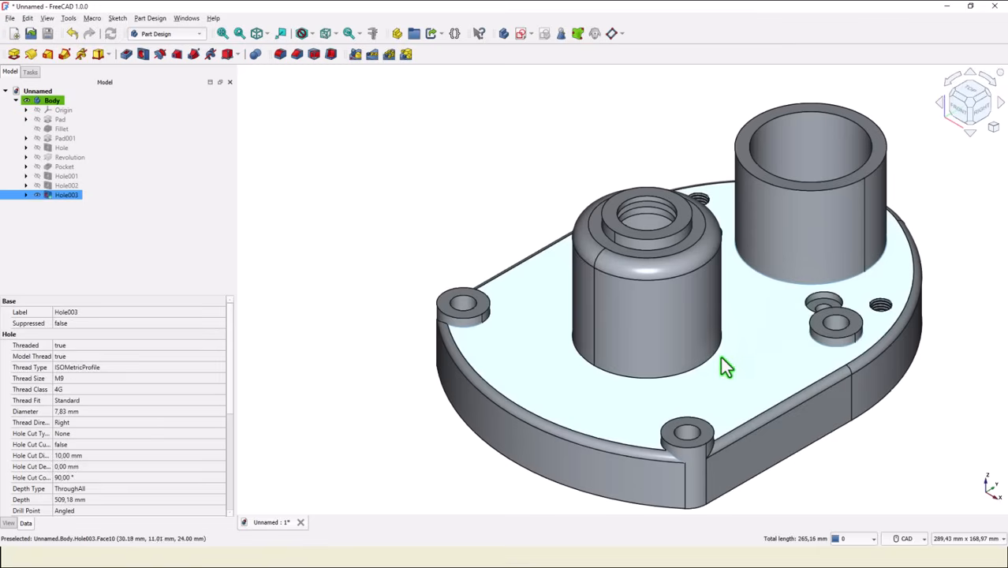
scroll(752, 339, "up", 2)
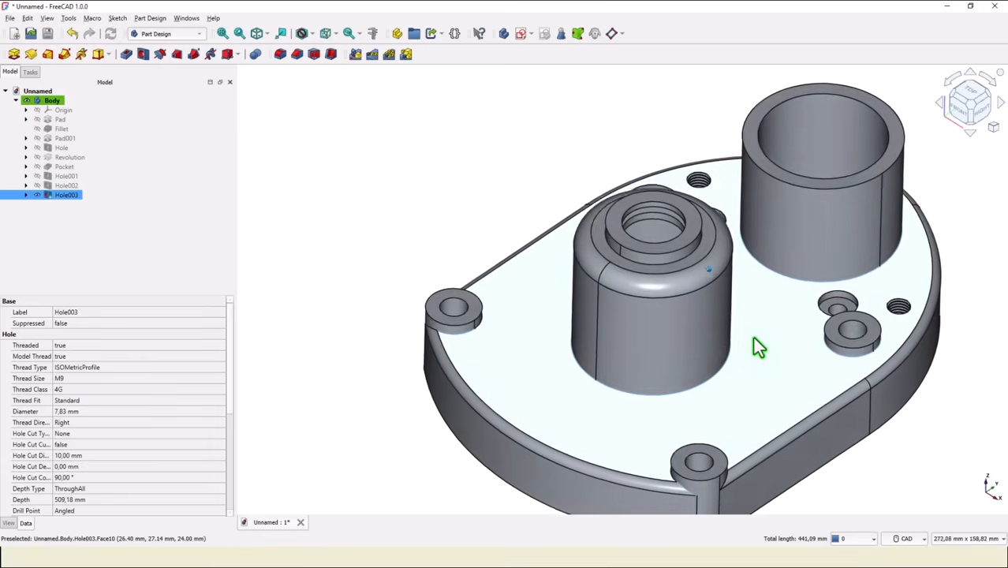
scroll(754, 336, "up", 2)
middle_click_drag(754, 337, 543, 266)
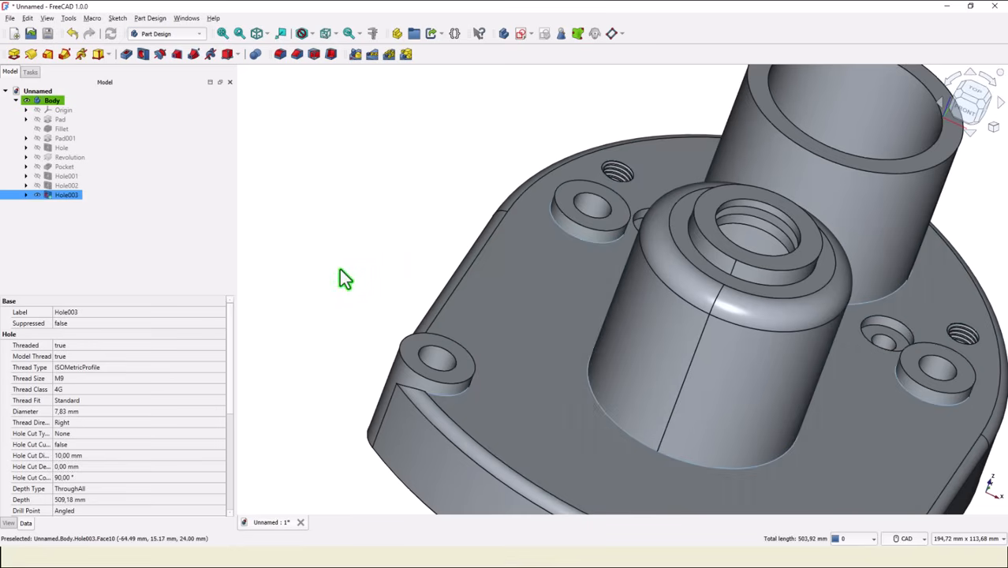
middle_click_drag(342, 299, 360, 426)
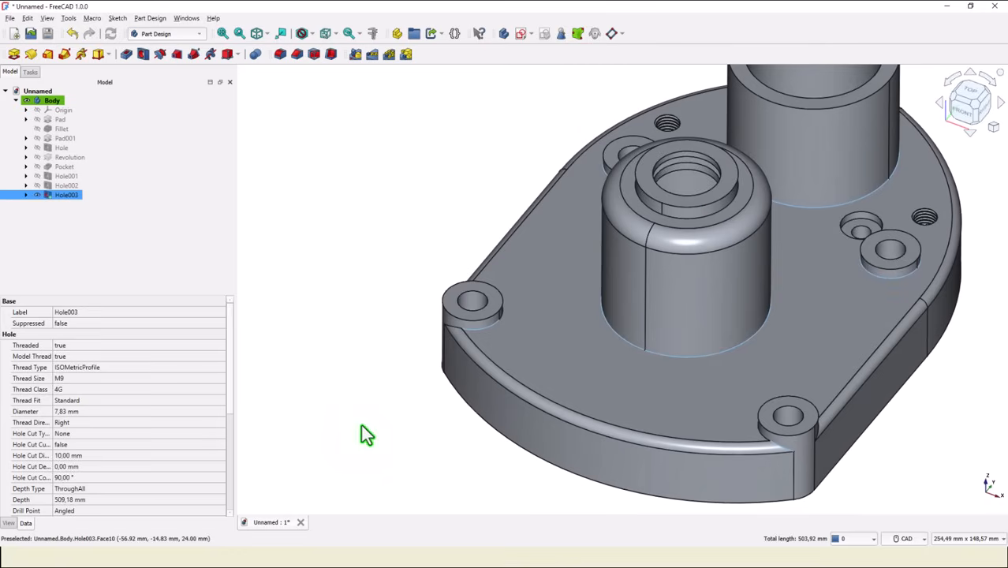
left_click(280, 56)
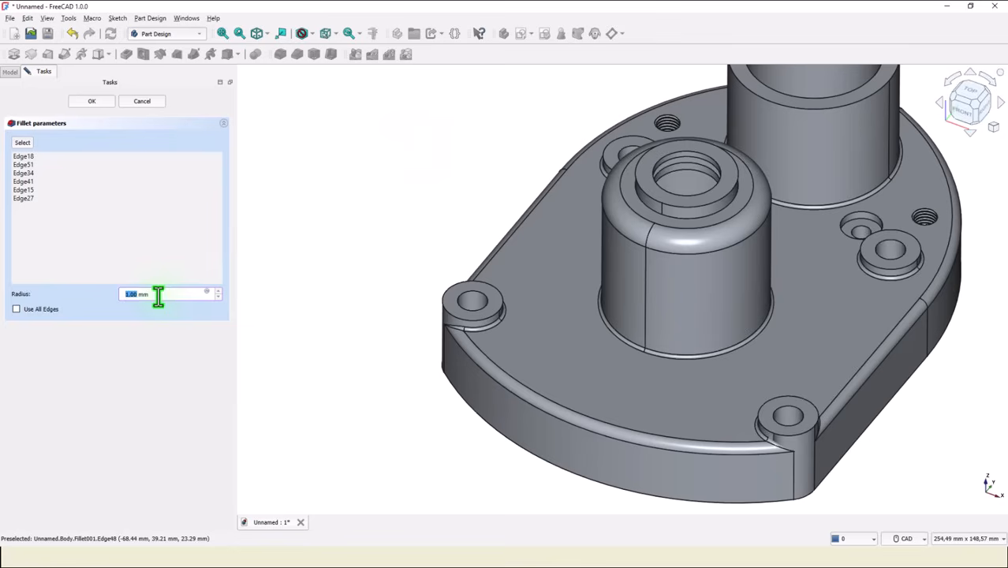
type("3")
key("Return")
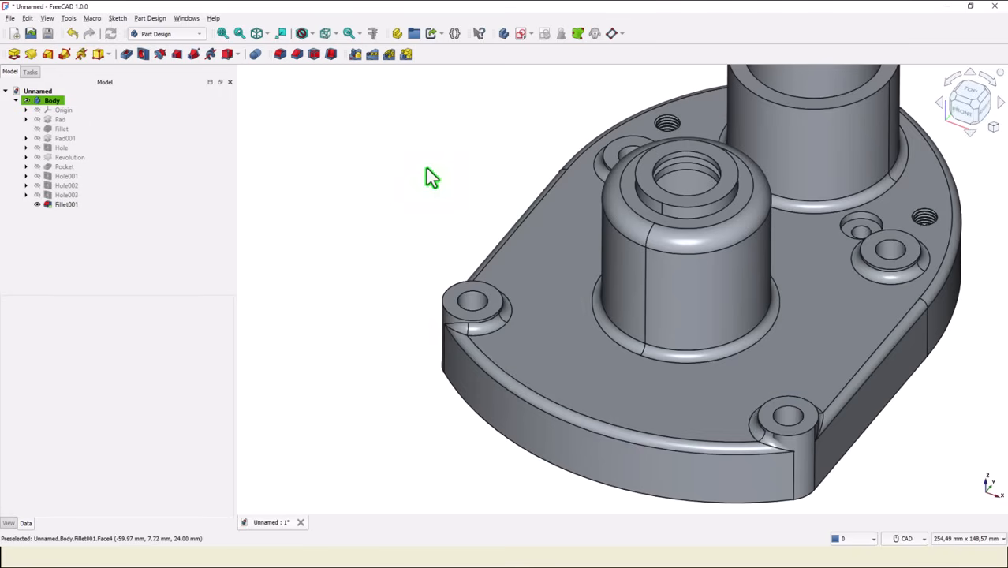
Fillet the base edge of the collar on the central boss and the underside pocket's floor edges with a 3 mm radius.
key("0")
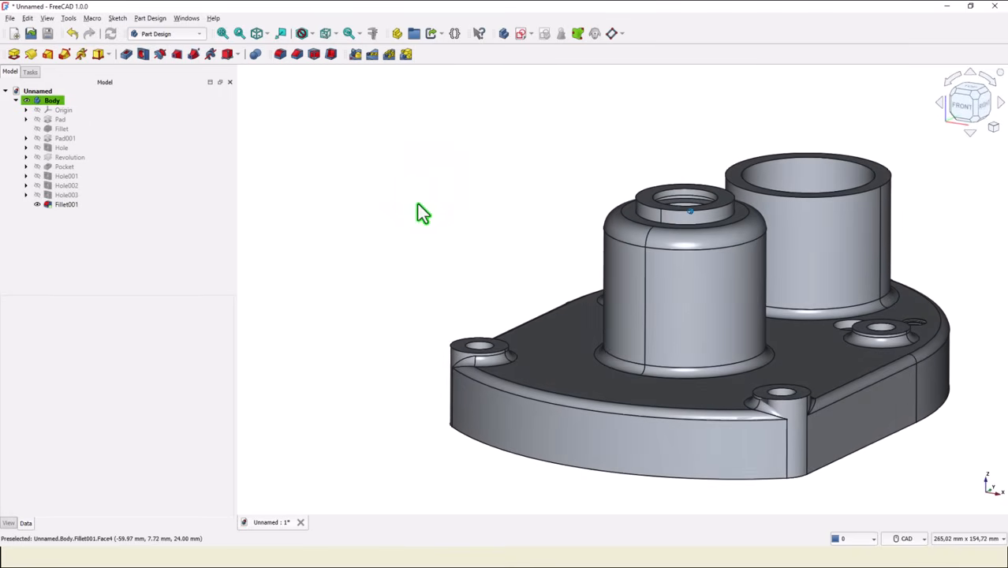
scroll(607, 253, "up", 8)
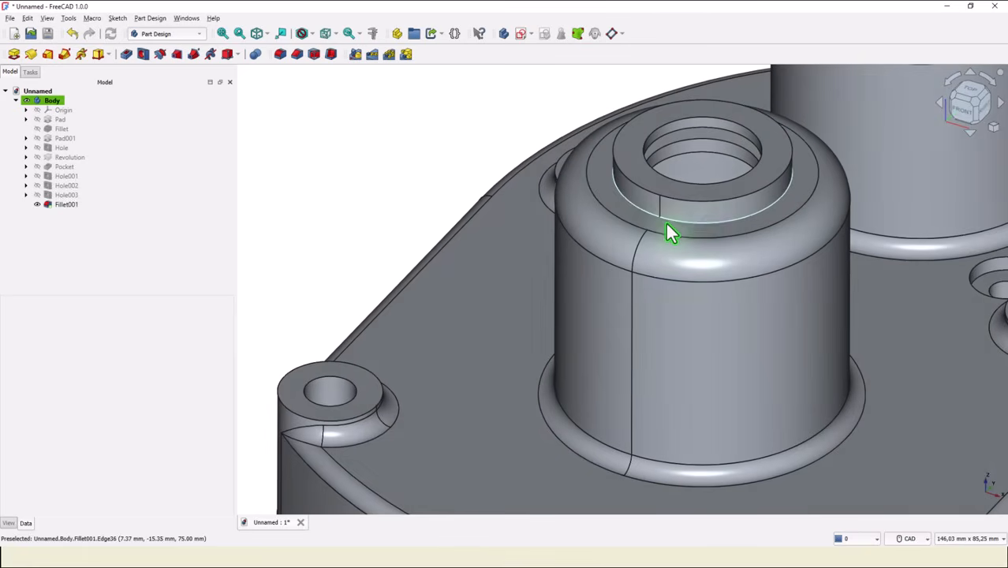
left_click(666, 224)
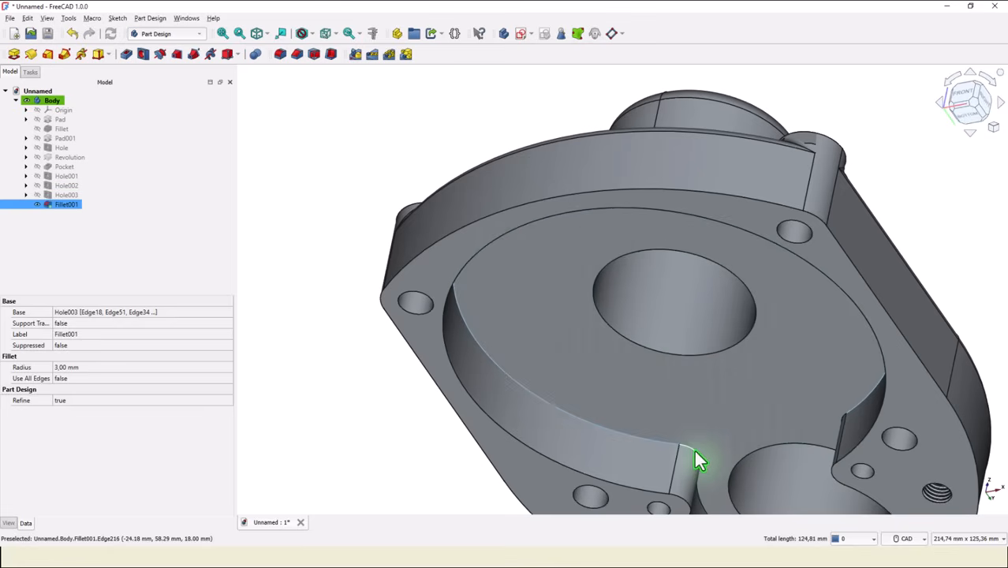
middle_click_drag(770, 367, 720, 401)
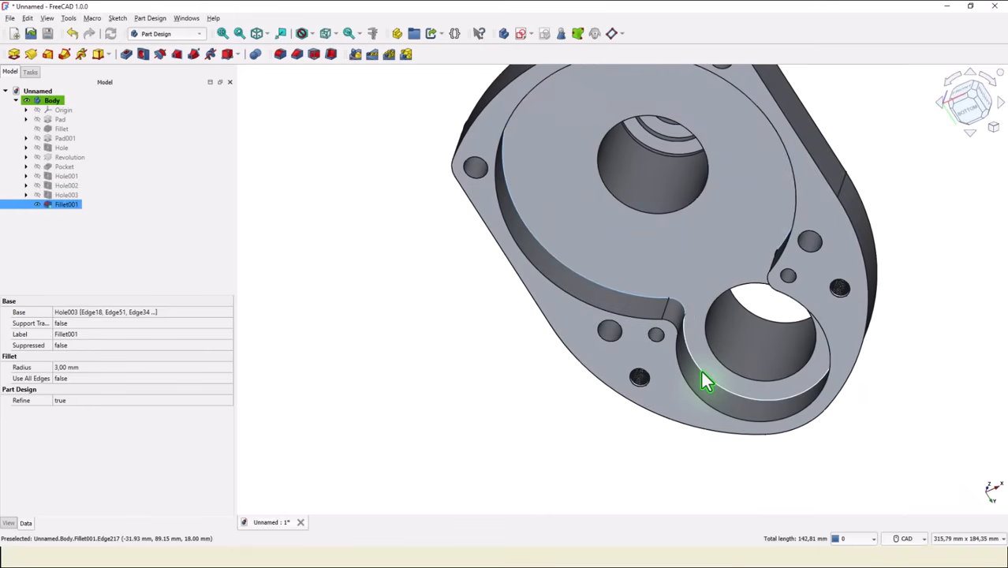
middle_click_drag(513, 461, 753, 337)
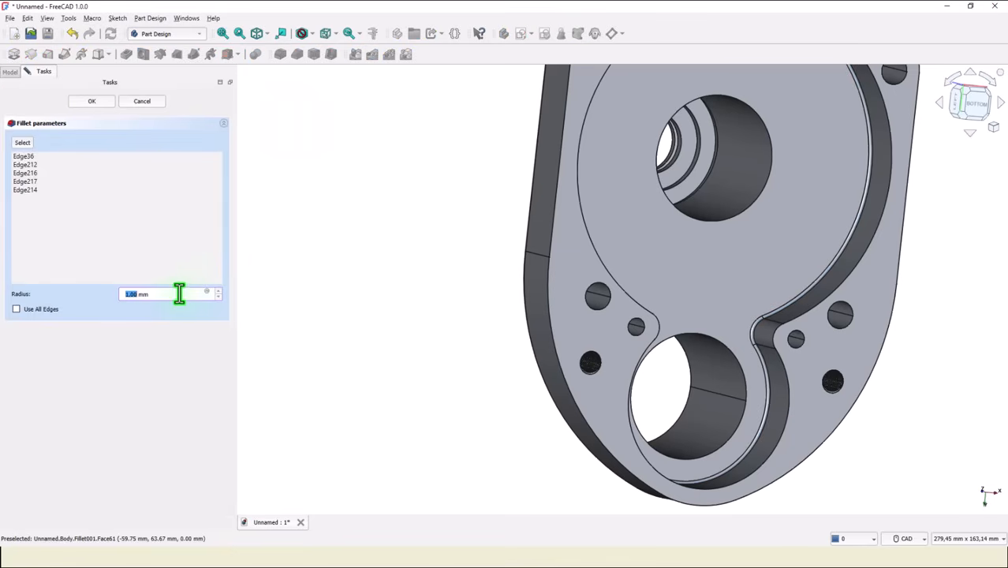
type("3")
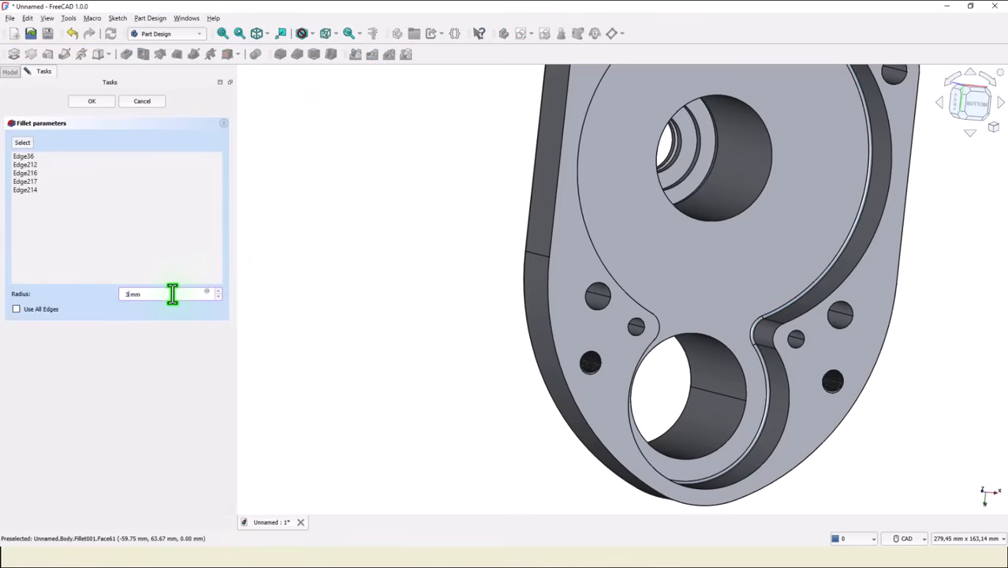
key("Return")
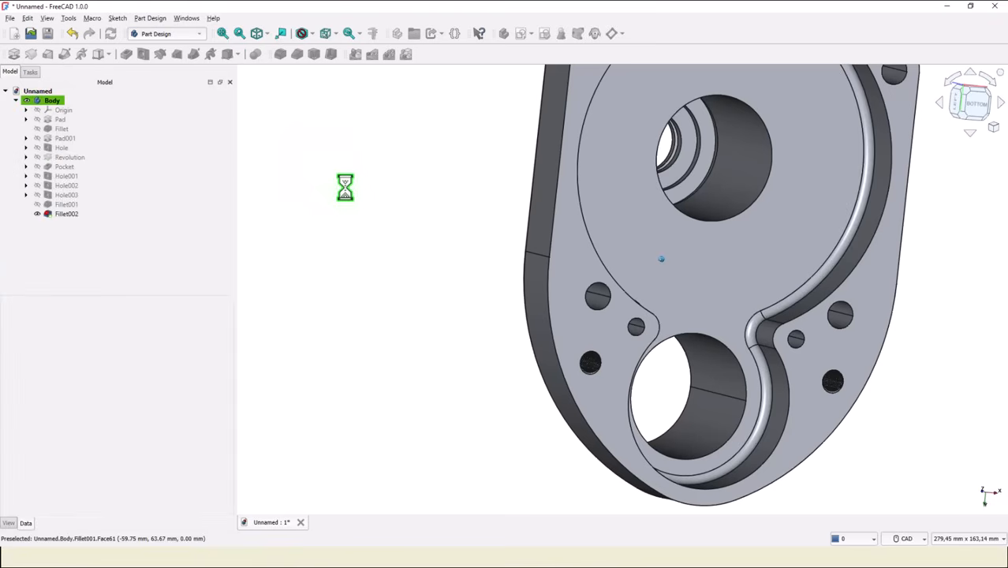
key("0")
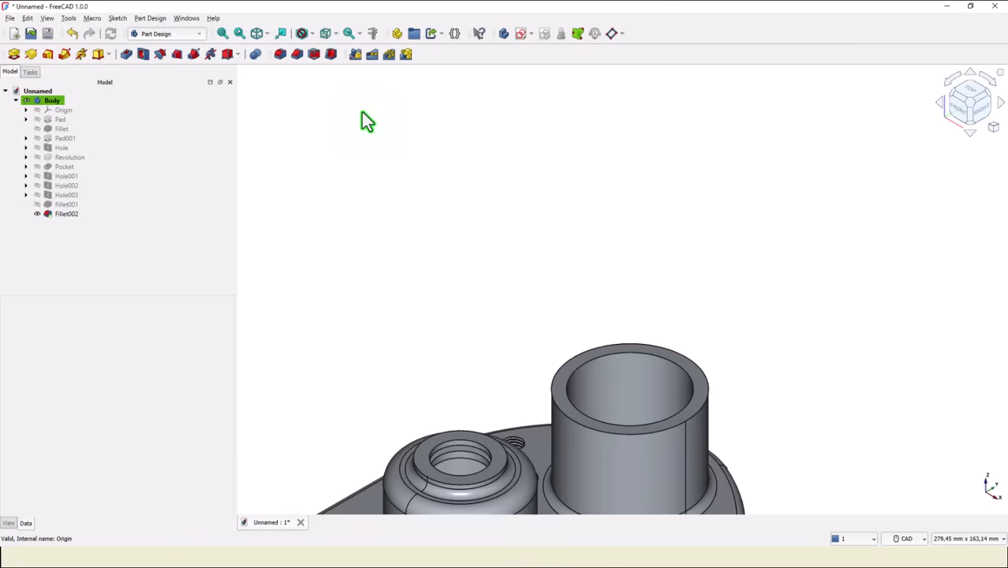
left_click(222, 32)
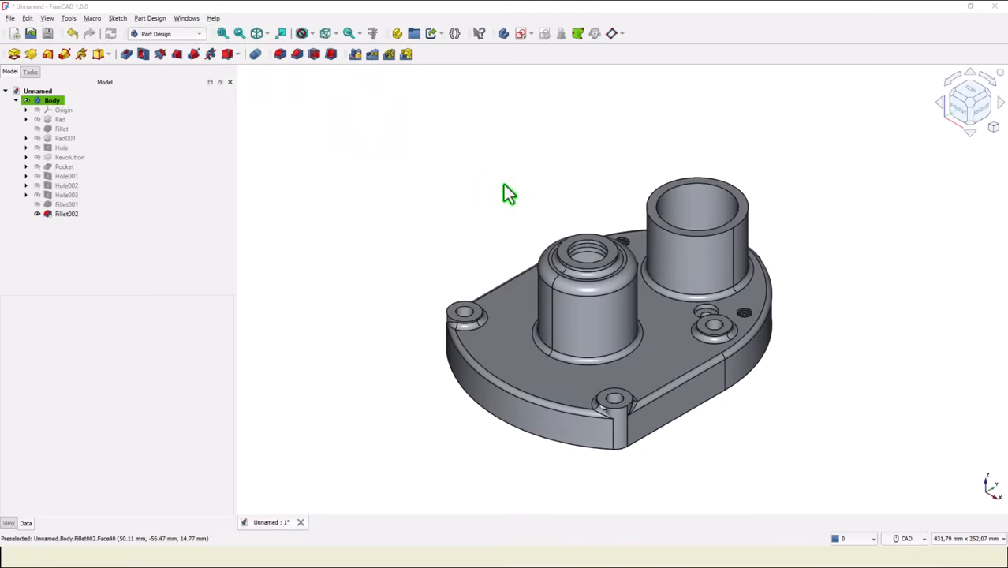